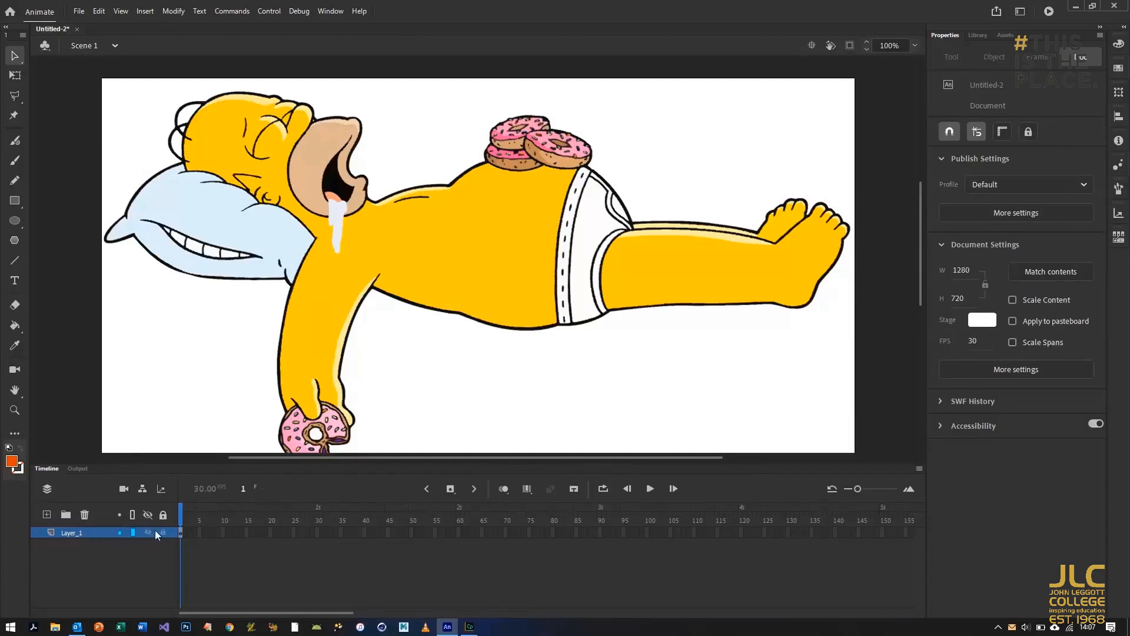
Rename Layer_1 to Homer
{"action": "double_click", "coordinate": [66, 535]}
{"action": "type", "text": "Homer"}
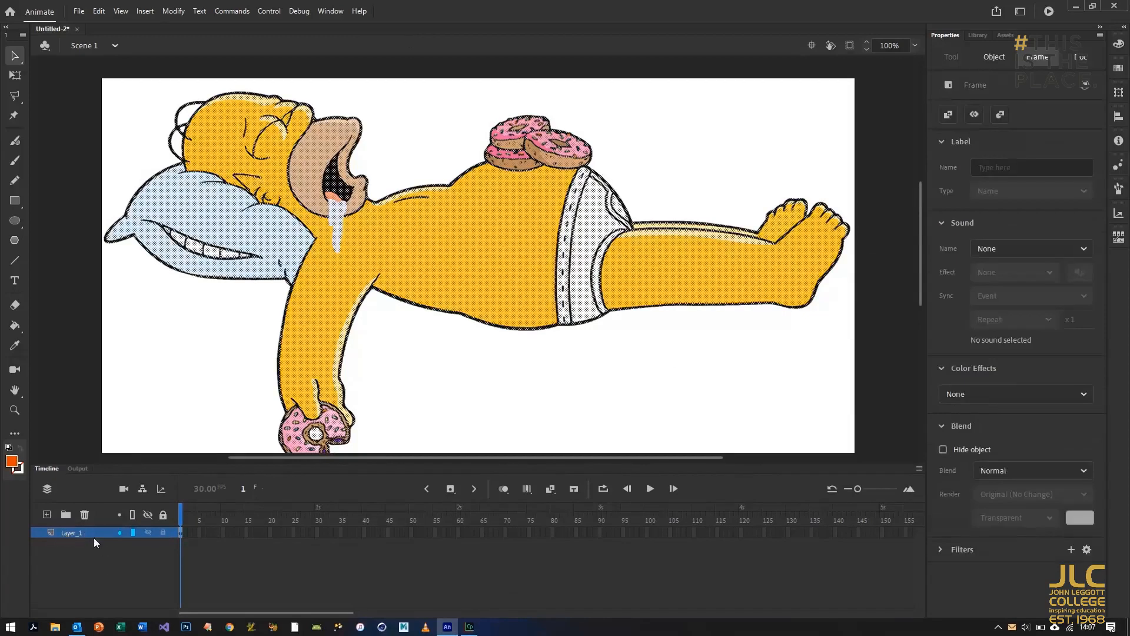
{"action": "key", "text": "Return"}
Copy the Homer layer's frame onto a new layer above it, then hide and lock that upper copy
{"action": "left_click", "coordinate": [47, 515]}
{"action": "right_click", "coordinate": [181, 543]}
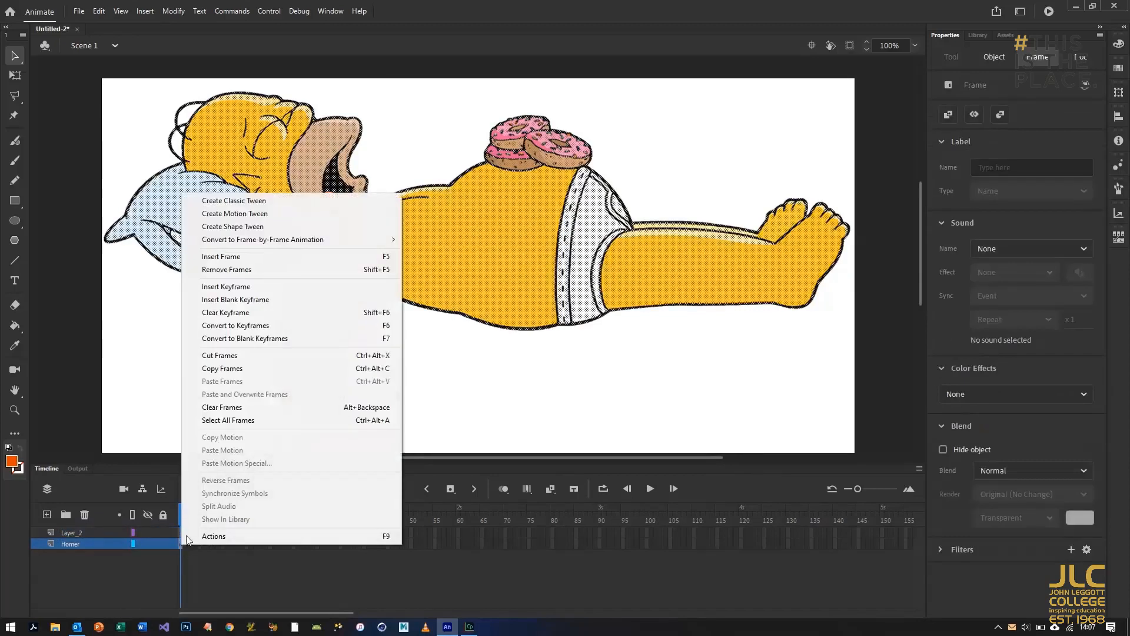
{"action": "key", "text": "Escape"}
{"action": "right_click", "coordinate": [182, 537]}
{"action": "left_click", "coordinate": [235, 355]}
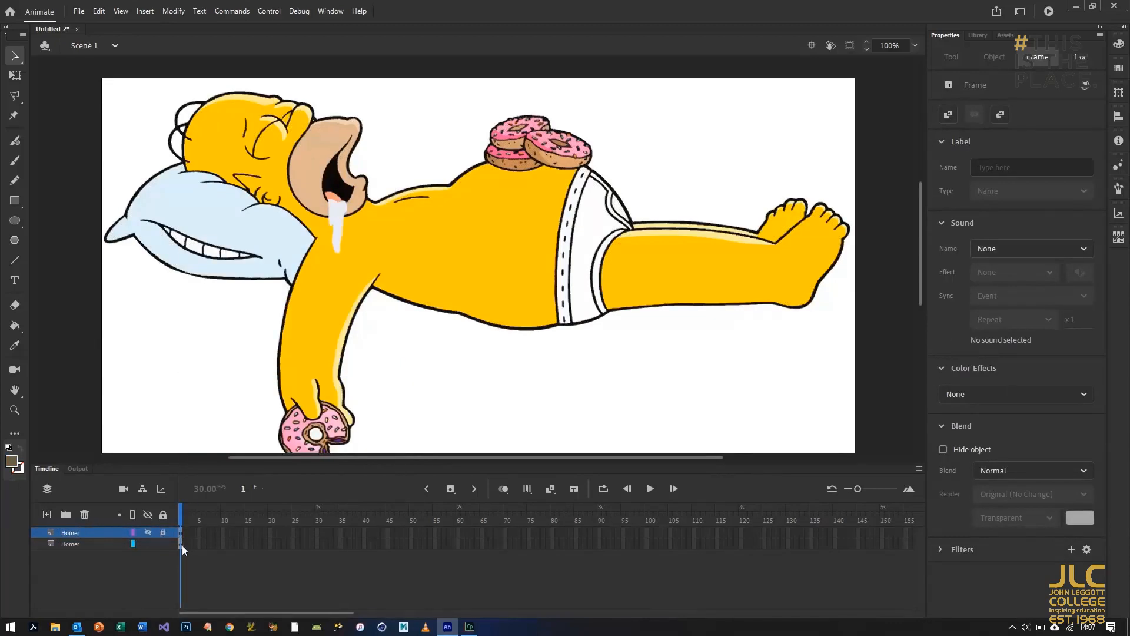
{"action": "left_click", "coordinate": [165, 545]}
Delete the upper part of the donut stack on the belly in the lower Homer layer
{"action": "key", "text": "ctrl+equal"}
{"action": "key", "text": "ctrl+equal"}
{"action": "scroll", "coordinate": [592, 179], "scroll_direction": "up", "scroll_amount": 5}
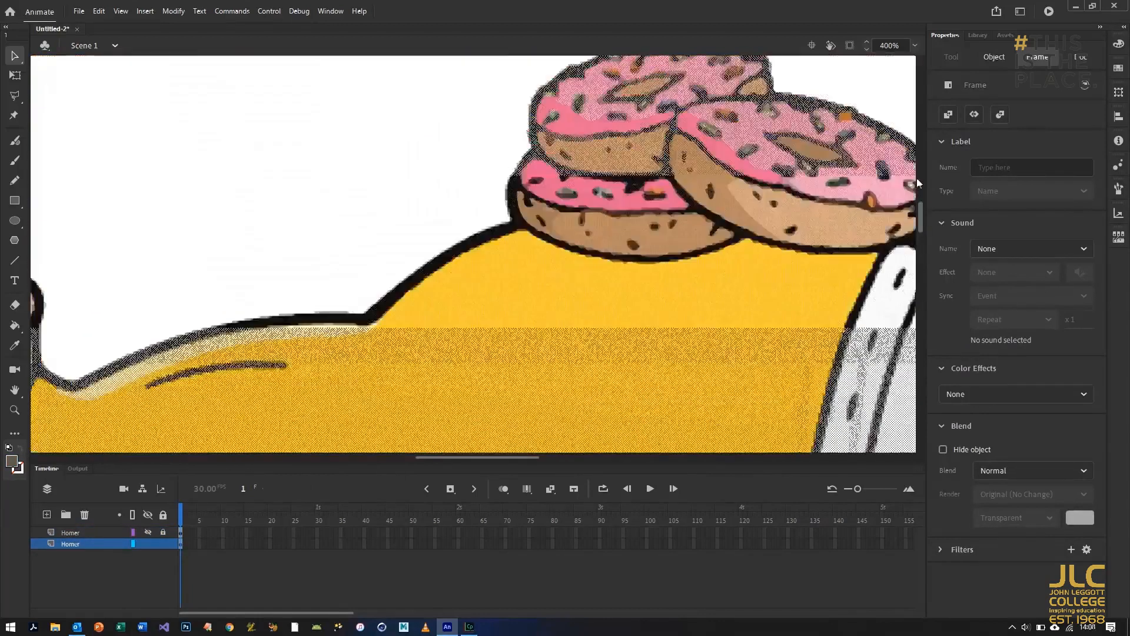
{"action": "left_click_drag", "start_coordinate": [491, 456], "coordinate": [524, 454]}
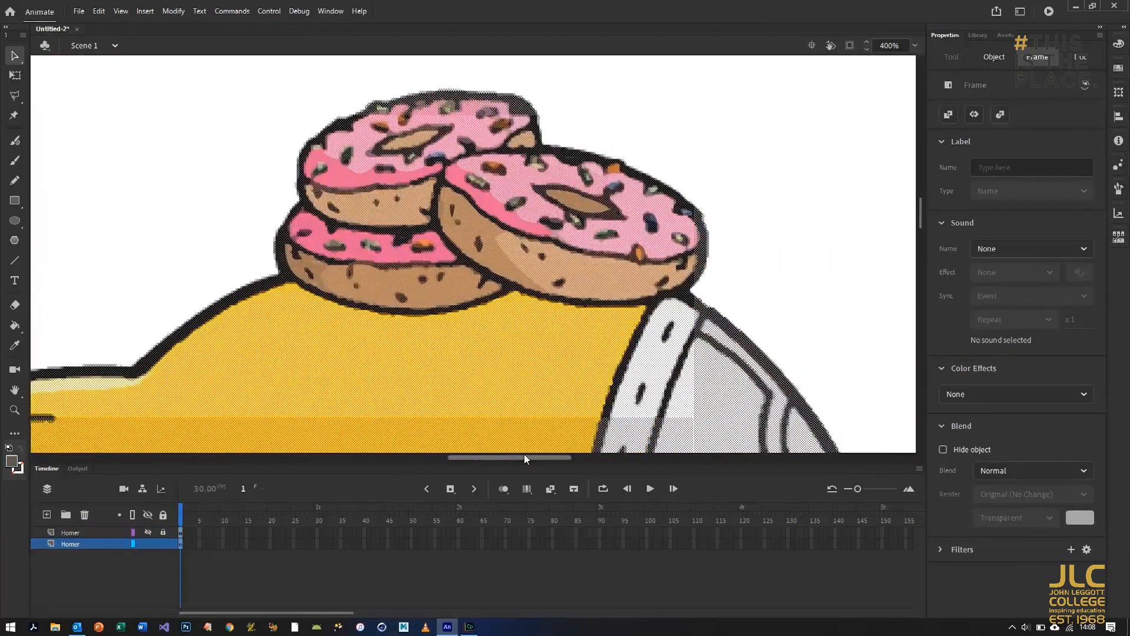
{"action": "left_click", "coordinate": [312, 92]}
{"action": "left_click", "coordinate": [383, 204]}
{"action": "left_click_drag", "start_coordinate": [185, 83], "coordinate": [716, 274]}
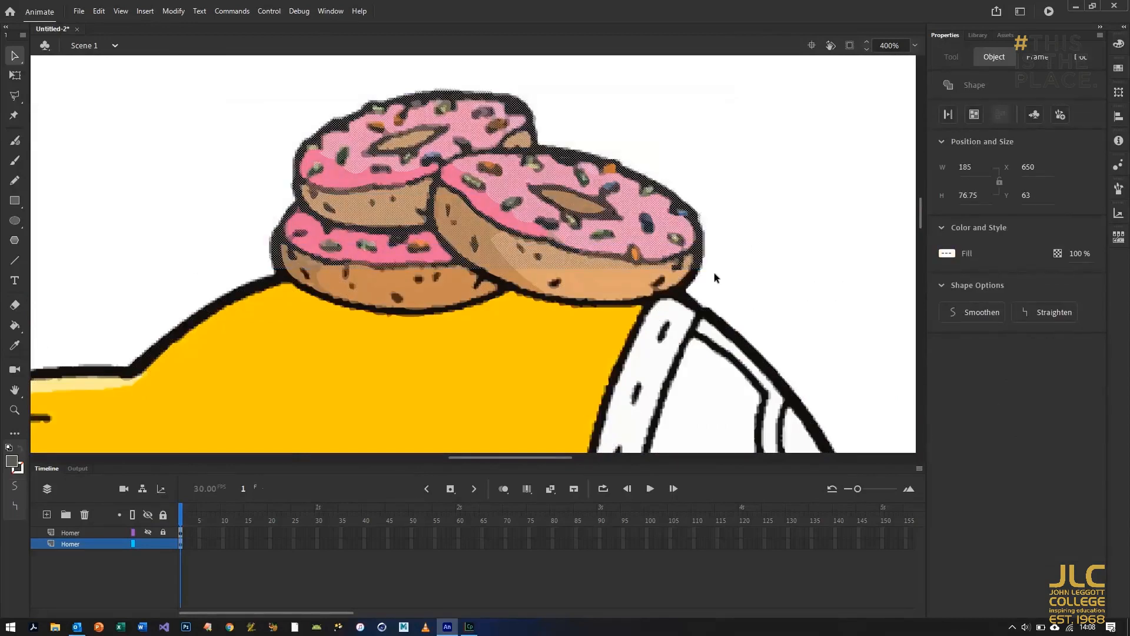
{"action": "key", "text": "Delete"}
Delete the remaining brown base fills of the right and left donuts on the belly
{"action": "left_click", "coordinate": [606, 282]}
{"action": "key", "text": "Delete"}
{"action": "left_click", "coordinate": [438, 288]}
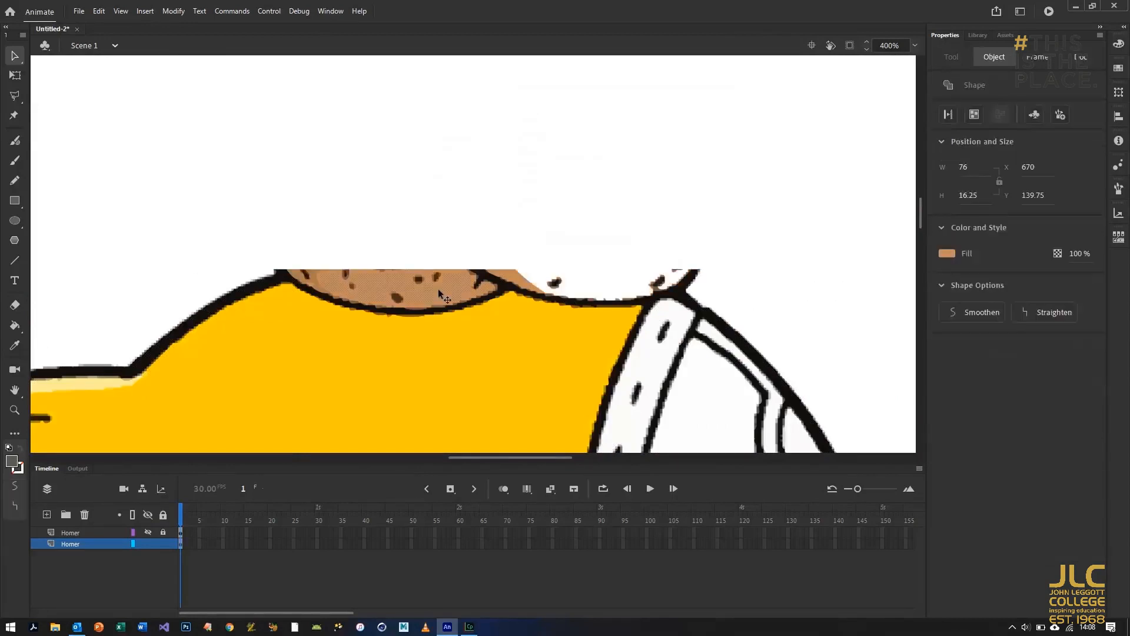
{"action": "key", "text": "Delete"}
{"action": "left_click", "coordinate": [332, 288]}
{"action": "key", "text": "Delete"}
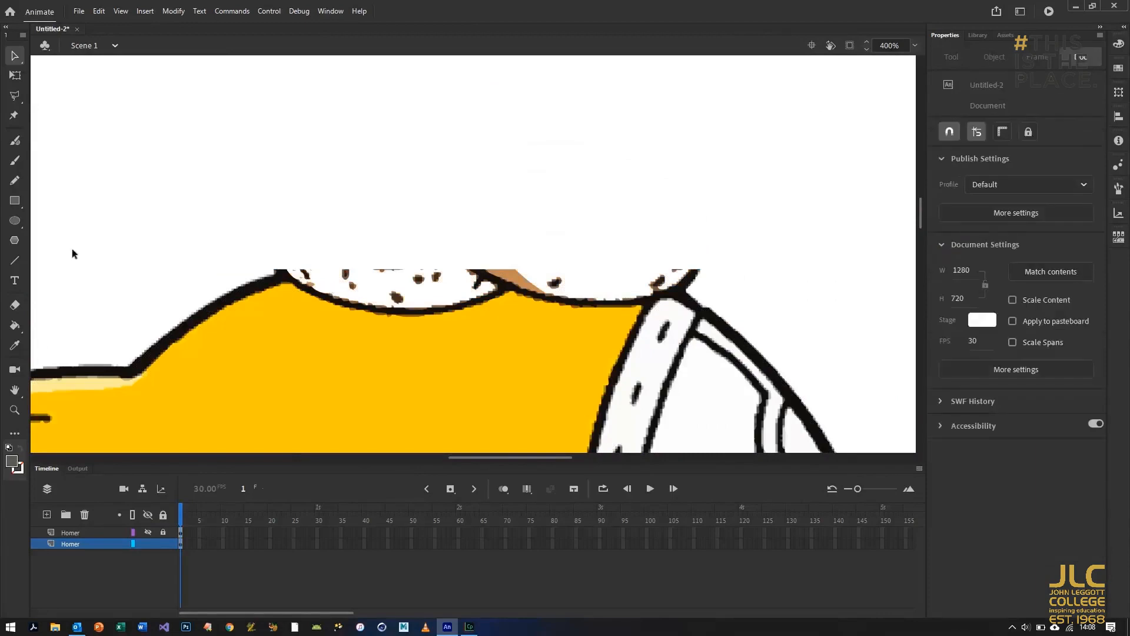
Erase the left donut's leftover outline and crumbs above the belly with a size 6 Eraser
{"action": "key", "text": "e"}
{"action": "left_click_drag", "start_coordinate": [948, 201], "coordinate": [948, 201]}
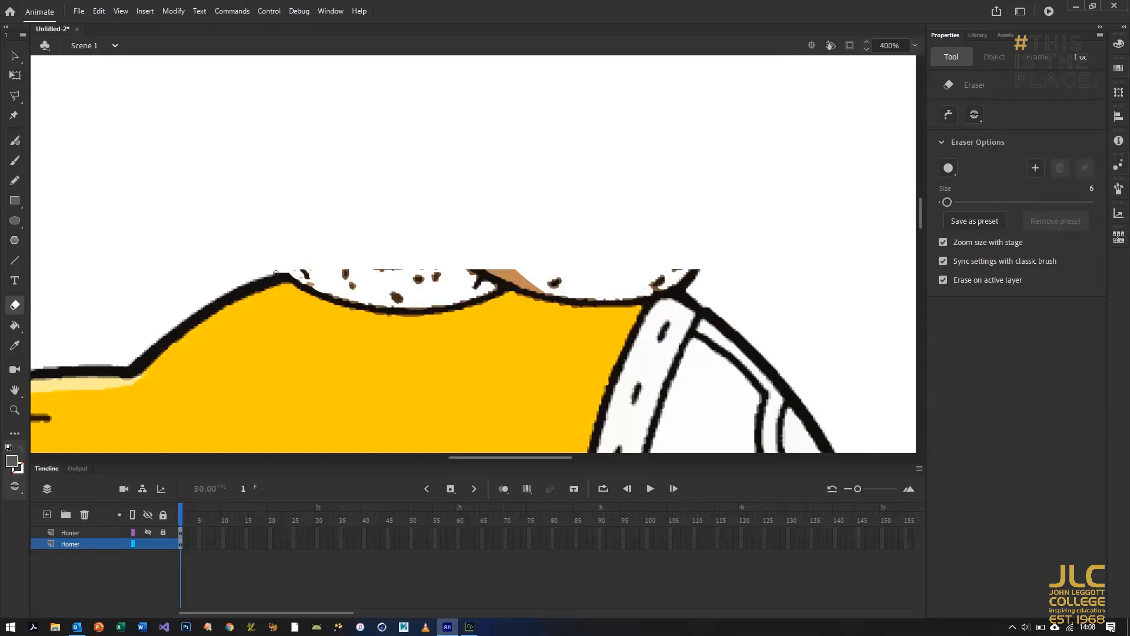
{"action": "mouse_move", "coordinate": [298, 283]}
{"action": "left_mouse_down"}
{"action": "mouse_move", "coordinate": [447, 295]}
{"action": "mouse_move", "coordinate": [467, 311]}
{"action": "mouse_move", "coordinate": [500, 297]}
{"action": "left_mouse_up"}
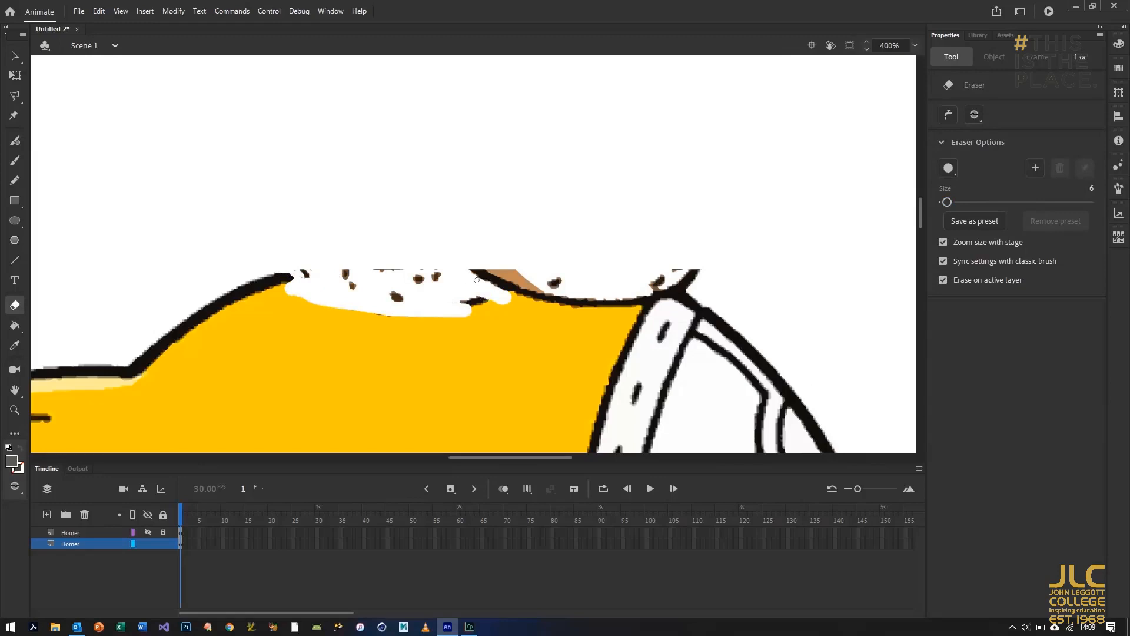
{"action": "mouse_move", "coordinate": [396, 255]}
{"action": "left_mouse_down"}
{"action": "mouse_move", "coordinate": [512, 317]}
{"action": "mouse_move", "coordinate": [367, 297]}
{"action": "mouse_move", "coordinate": [334, 273]}
{"action": "mouse_move", "coordinate": [401, 274]}
{"action": "mouse_move", "coordinate": [387, 264]}
{"action": "mouse_move", "coordinate": [361, 313]}
{"action": "left_mouse_up"}
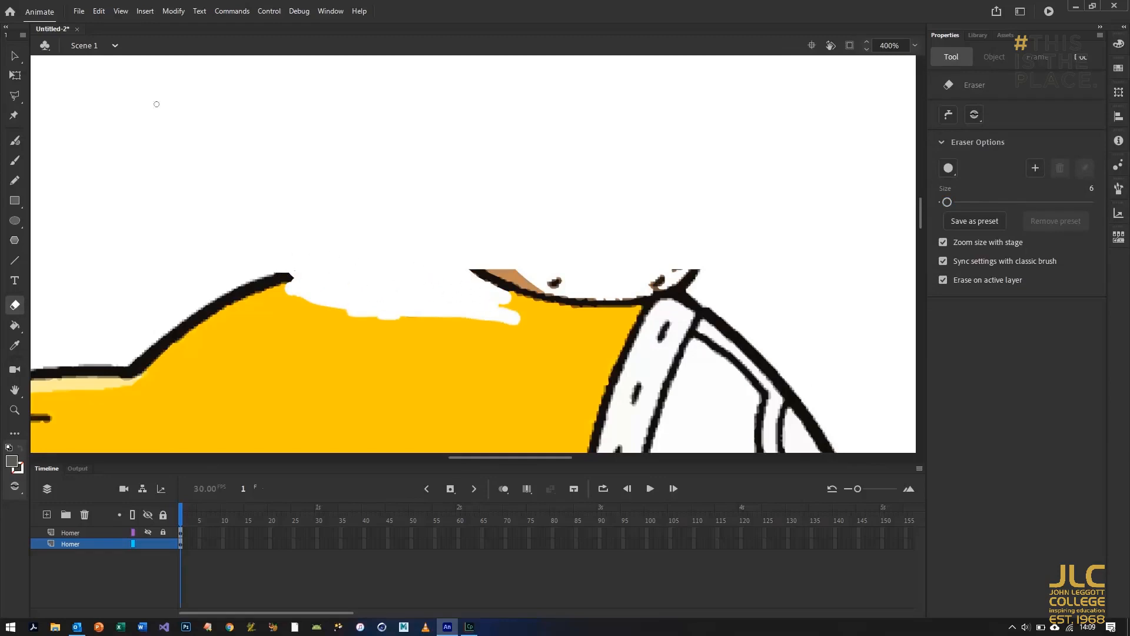
Duplicate the belly section beside the gap, then rotate and place the copy to continue the belly's curved outline
{"action": "key", "text": "v"}
{"action": "left_click_drag", "start_coordinate": [329, 212], "coordinate": [150, 376]}
{"action": "left_click_drag", "start_coordinate": [235, 242], "coordinate": [473, 177]}
{"action": "key", "text": "q"}
{"action": "left_click_drag", "start_coordinate": [574, 200], "coordinate": [406, 275]}
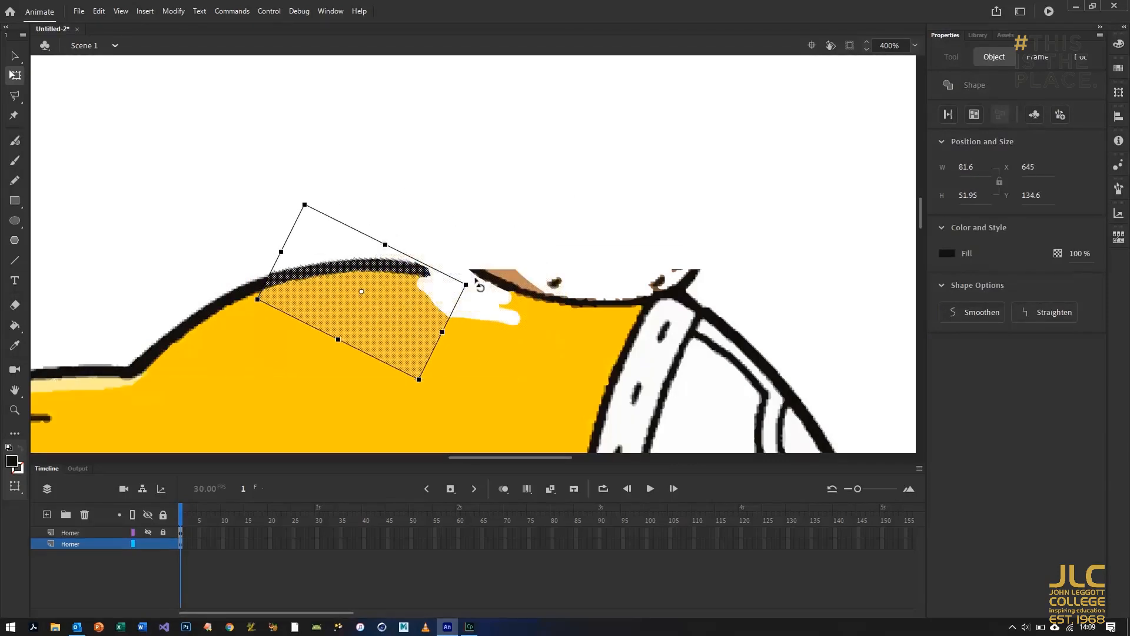
{"action": "left_click_drag", "start_coordinate": [476, 287], "coordinate": [469, 273]}
Duplicate the added curve section again and rotate it to extend the belly outline towards the waistband
{"action": "left_click_drag", "start_coordinate": [326, 285], "coordinate": [500, 218]}
{"action": "left_click_drag", "start_coordinate": [616, 214], "coordinate": [605, 256]}
{"action": "left_click_drag", "start_coordinate": [478, 215], "coordinate": [482, 249]}
{"action": "left_click_drag", "start_coordinate": [591, 283], "coordinate": [582, 279]}
{"action": "left_click", "coordinate": [563, 238]}
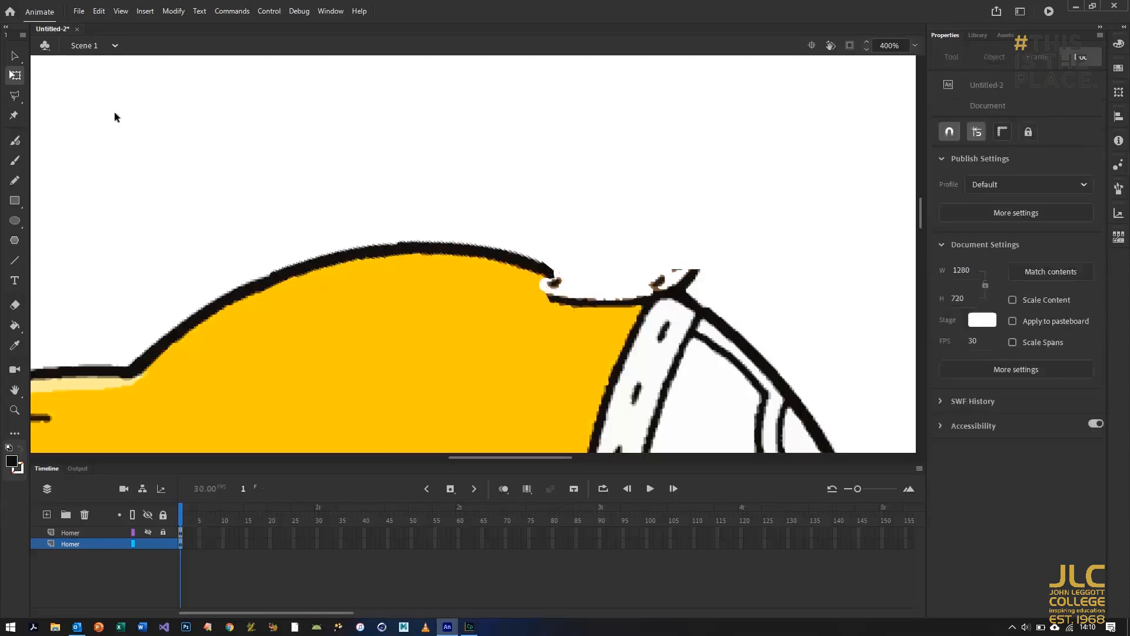
Erase a boundary around the belly's upper yellow area, delete the enclosed fill and remove the leftover donut speck
{"action": "key", "text": "e"}
{"action": "mouse_move", "coordinate": [626, 282]}
{"action": "left_mouse_down"}
{"action": "mouse_move", "coordinate": [538, 284]}
{"action": "mouse_move", "coordinate": [605, 296]}
{"action": "mouse_move", "coordinate": [414, 404]}
{"action": "mouse_move", "coordinate": [159, 405]}
{"action": "mouse_move", "coordinate": [130, 369]}
{"action": "left_mouse_up"}
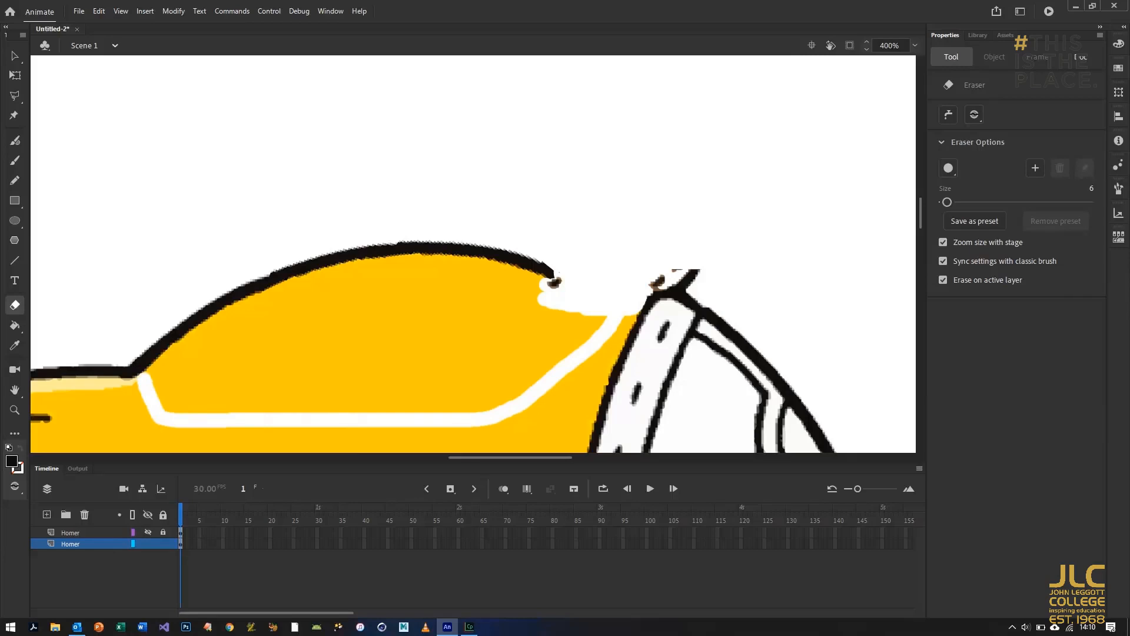
{"action": "key", "text": "v"}
{"action": "left_click", "coordinate": [366, 282]}
{"action": "key", "text": "Delete"}
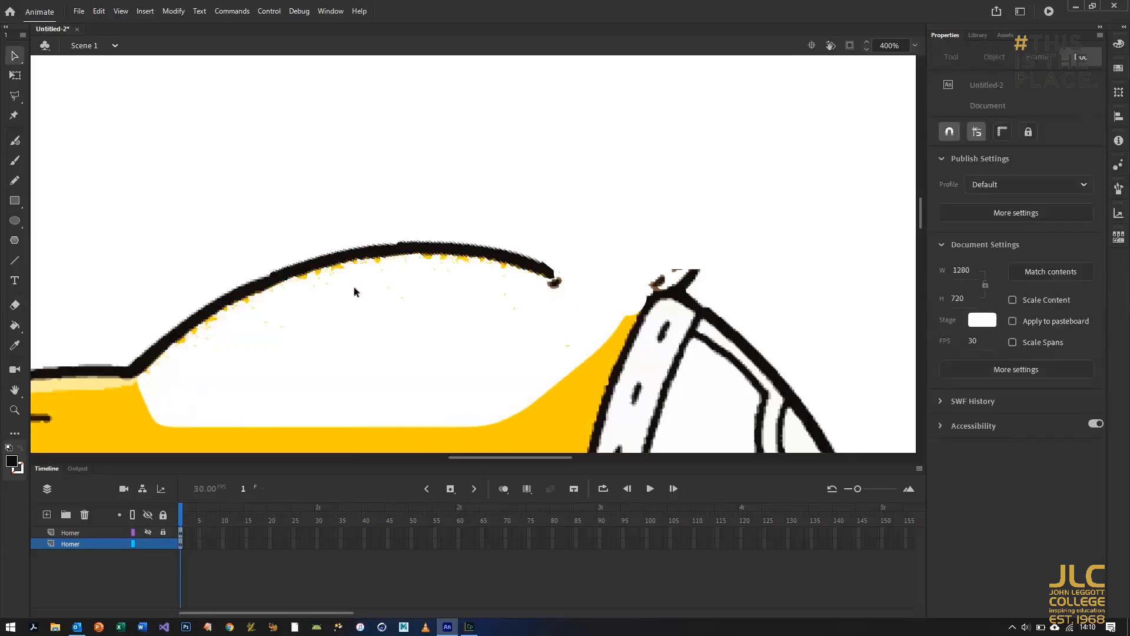
{"action": "key", "text": "e"}
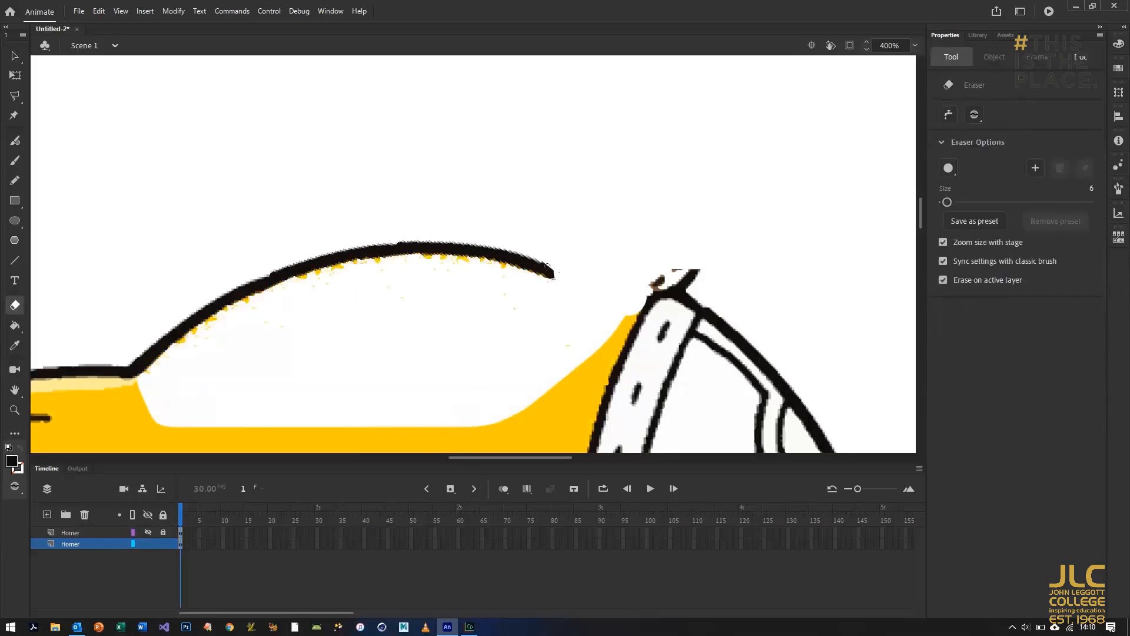
Stretch and rotate the curved belly outline so it reaches the top of the waistband
{"action": "key", "text": "v"}
{"action": "mouse_move", "coordinate": [581, 229]}
{"action": "left_mouse_down"}
{"action": "mouse_move", "coordinate": [384, 320]}
{"action": "mouse_move", "coordinate": [156, 366]}
{"action": "mouse_move", "coordinate": [146, 380]}
{"action": "left_mouse_up"}
{"action": "left_click", "coordinate": [15, 74]}
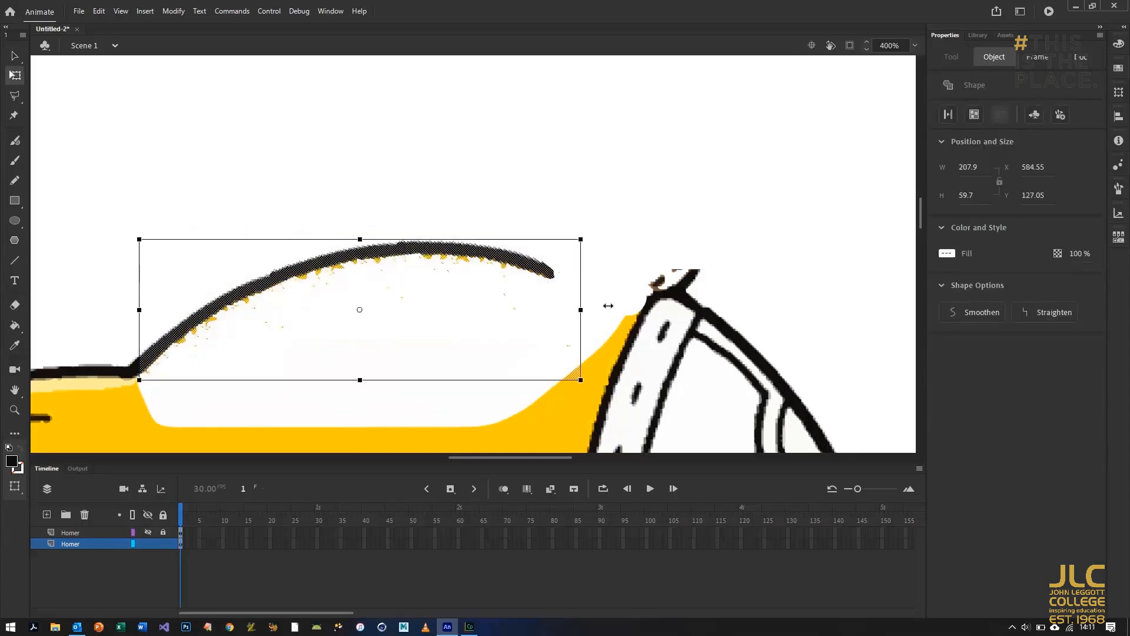
{"action": "left_click_drag", "start_coordinate": [613, 301], "coordinate": [700, 308]}
{"action": "left_click_drag", "start_coordinate": [704, 234], "coordinate": [710, 247]}
{"action": "key", "text": "v"}
{"action": "left_click", "coordinate": [326, 341]}
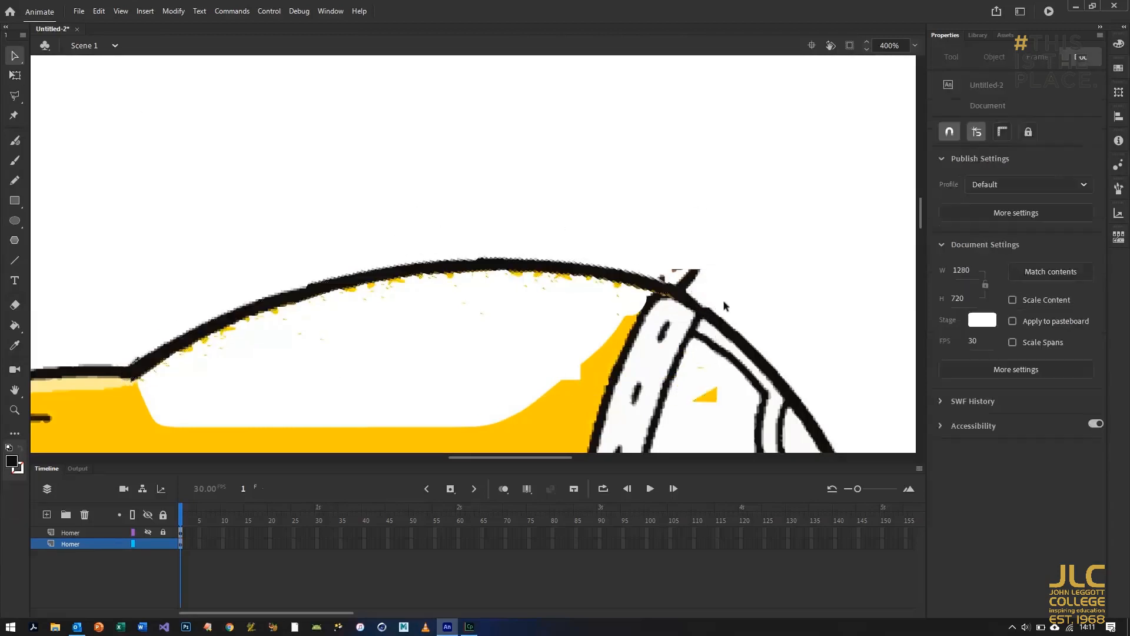
Fill the empty belly area with the body's yellow, sampled from the drawing
{"action": "left_click", "coordinate": [11, 461]}
{"action": "left_click", "coordinate": [120, 429]}
{"action": "left_click", "coordinate": [15, 325]}
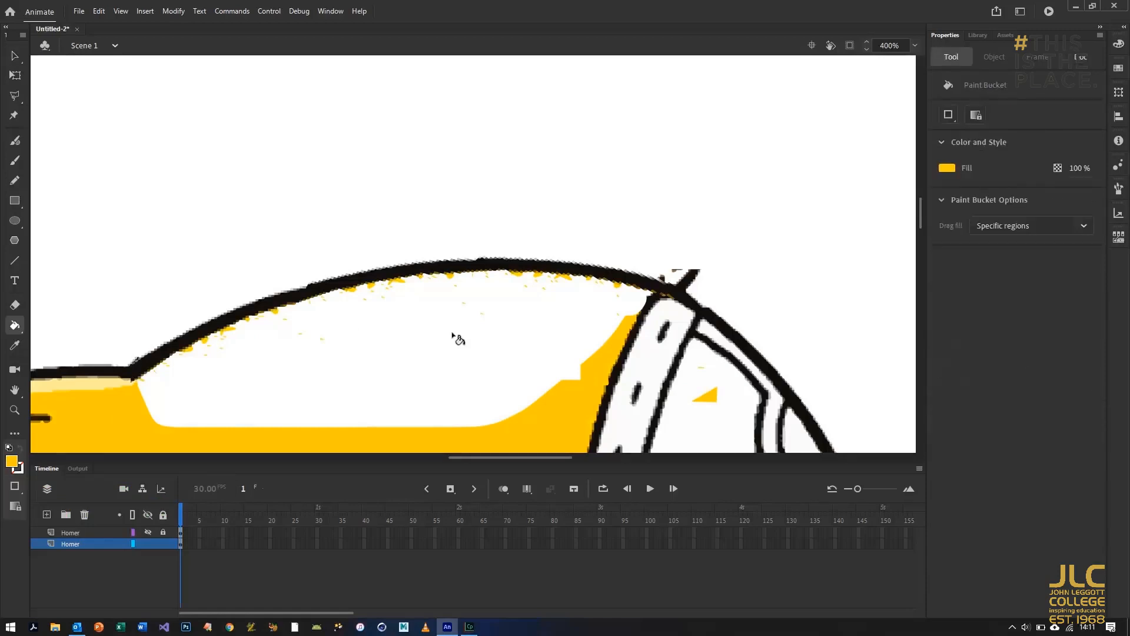
{"action": "left_click", "coordinate": [455, 336]}
Erase the stray yellow patch on the underpants and the leftover donut lines above the waistband
{"action": "left_click", "coordinate": [15, 305]}
{"action": "left_click_drag", "start_coordinate": [710, 395], "coordinate": [695, 377]}
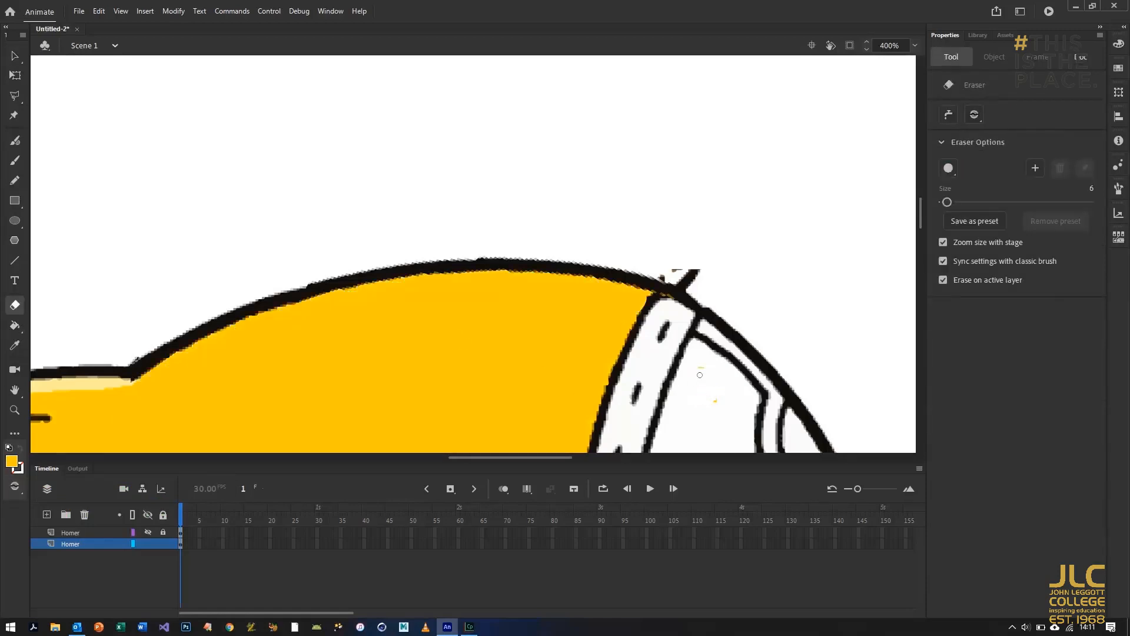
{"action": "left_click_drag", "start_coordinate": [689, 285], "coordinate": [678, 271]}
{"action": "key", "text": "ctrl+1"}
{"action": "key", "text": "ctrl+minus"}
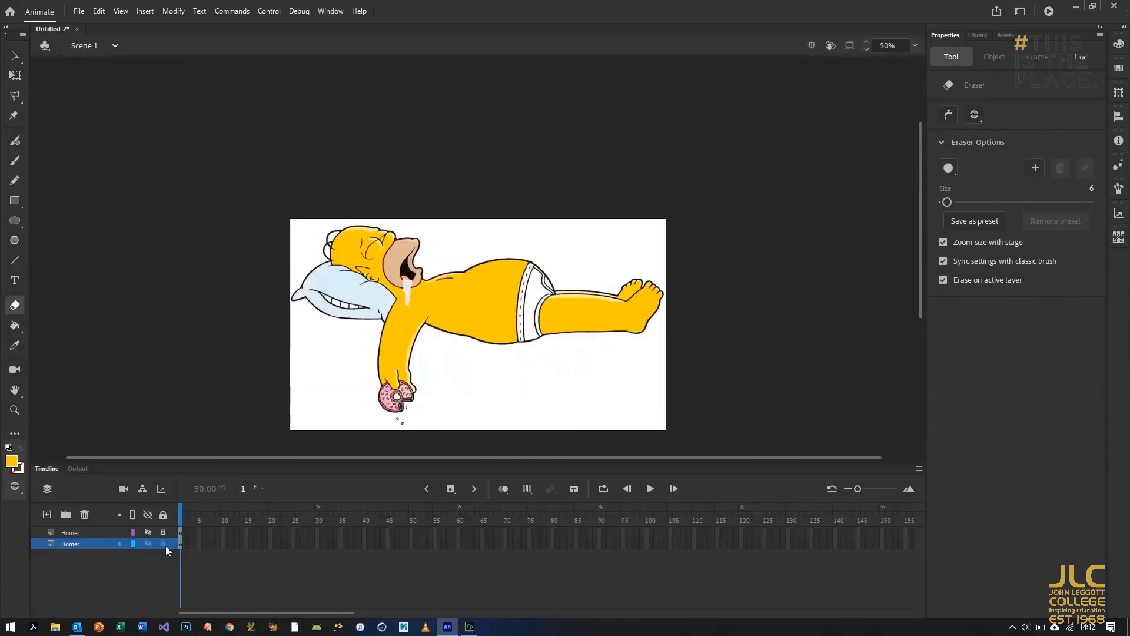
Hide and lock the lower Homer layer, show and unlock the upper one, and delete the artwork surrounding its donut stack
{"action": "left_click", "coordinate": [147, 543]}
{"action": "left_click", "coordinate": [147, 532]}
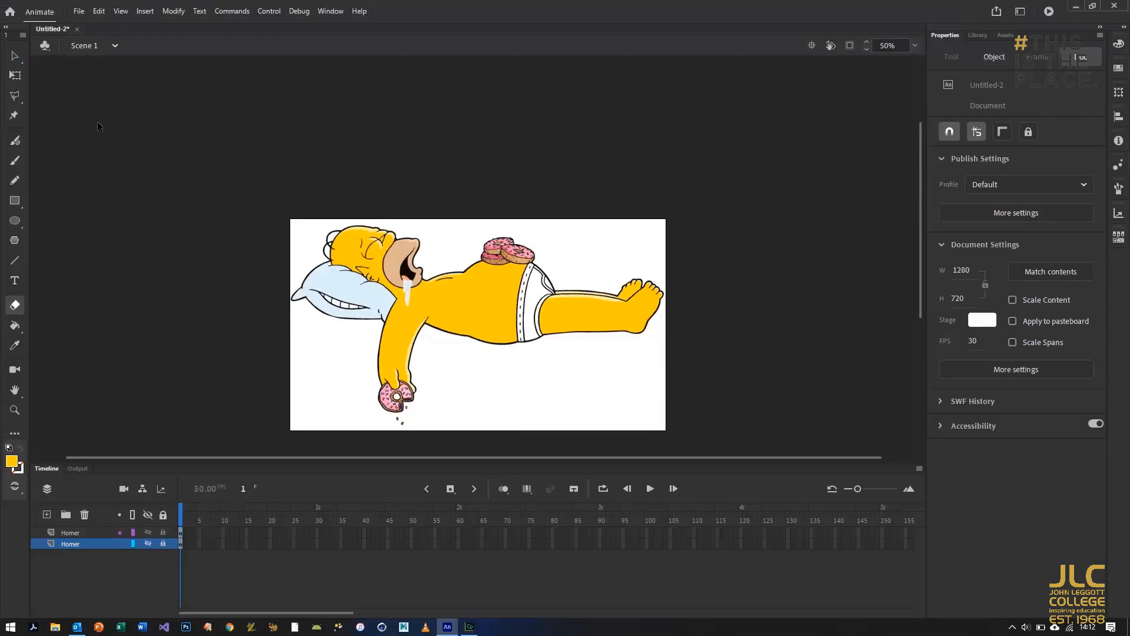
{"action": "left_click_drag", "start_coordinate": [162, 161], "coordinate": [480, 451]}
{"action": "key", "text": "Delete"}
{"action": "left_click_drag", "start_coordinate": [701, 207], "coordinate": [426, 269]}
{"action": "key", "text": "Delete"}
{"action": "key", "text": "Delete"}
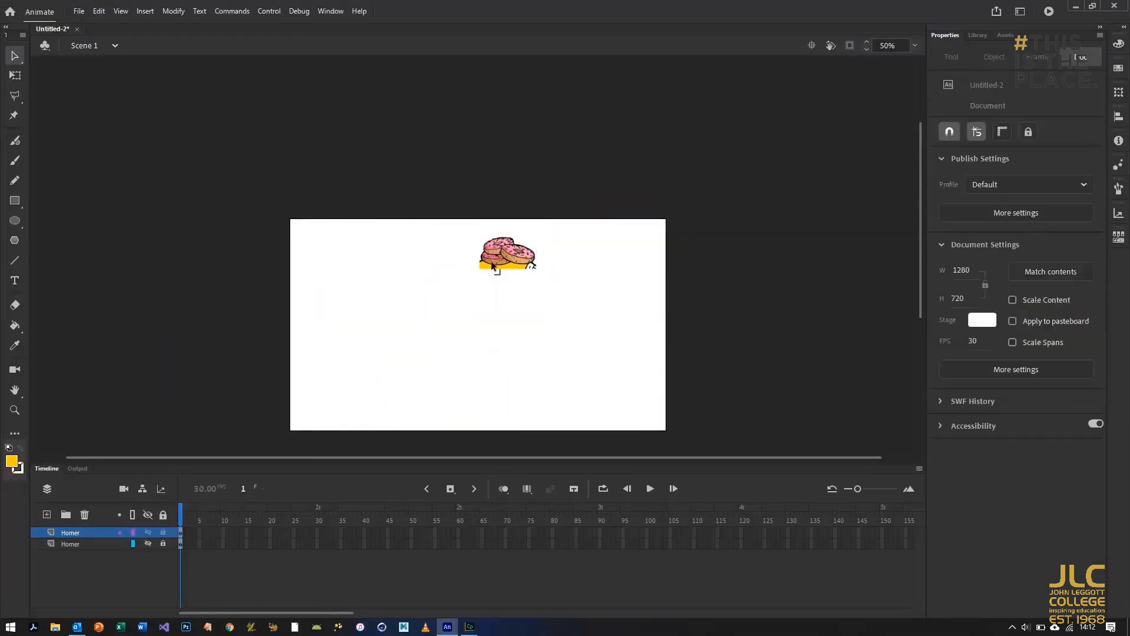
Delete the yellow belly fill beneath the donuts and the waistband fragment beside them
{"action": "key", "text": "ctrl+equal"}
{"action": "key", "text": "ctrl+equal"}
{"action": "key", "text": "ctrl+equal"}
{"action": "left_click_drag", "start_coordinate": [476, 454], "coordinate": [494, 455]}
{"action": "left_click", "coordinate": [681, 389]}
{"action": "key", "text": "Delete"}
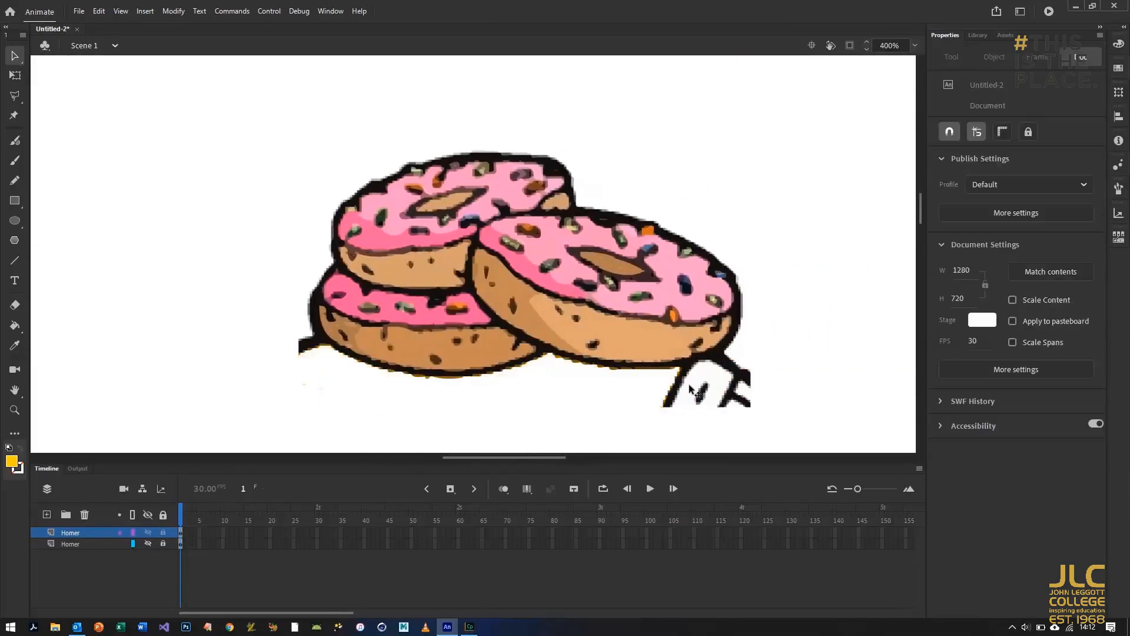
{"action": "left_click", "coordinate": [765, 405]}
{"action": "left_click_drag", "start_coordinate": [770, 416], "coordinate": [714, 363]}
{"action": "key", "text": "Delete"}
Erase the leftover belly outline and waistband lines around the donut stack
{"action": "left_click", "coordinate": [15, 305]}
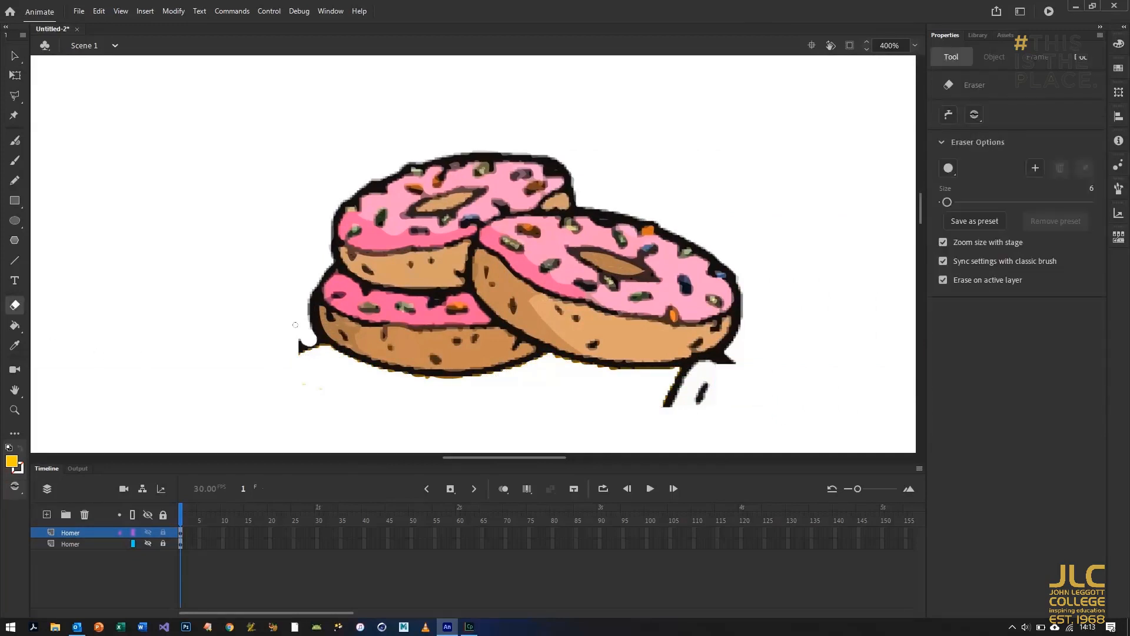
{"action": "left_click_drag", "start_coordinate": [301, 337], "coordinate": [297, 327]}
{"action": "mouse_move", "coordinate": [735, 358]}
{"action": "left_mouse_down"}
{"action": "mouse_move", "coordinate": [704, 350]}
{"action": "mouse_move", "coordinate": [715, 352]}
{"action": "mouse_move", "coordinate": [699, 401]}
{"action": "mouse_move", "coordinate": [677, 355]}
{"action": "mouse_move", "coordinate": [680, 371]}
{"action": "mouse_move", "coordinate": [667, 400]}
{"action": "left_mouse_up"}
{"action": "key", "text": "ctrl+minus"}
{"action": "key", "text": "ctrl+minus"}
{"action": "key", "text": "ctrl+minus"}
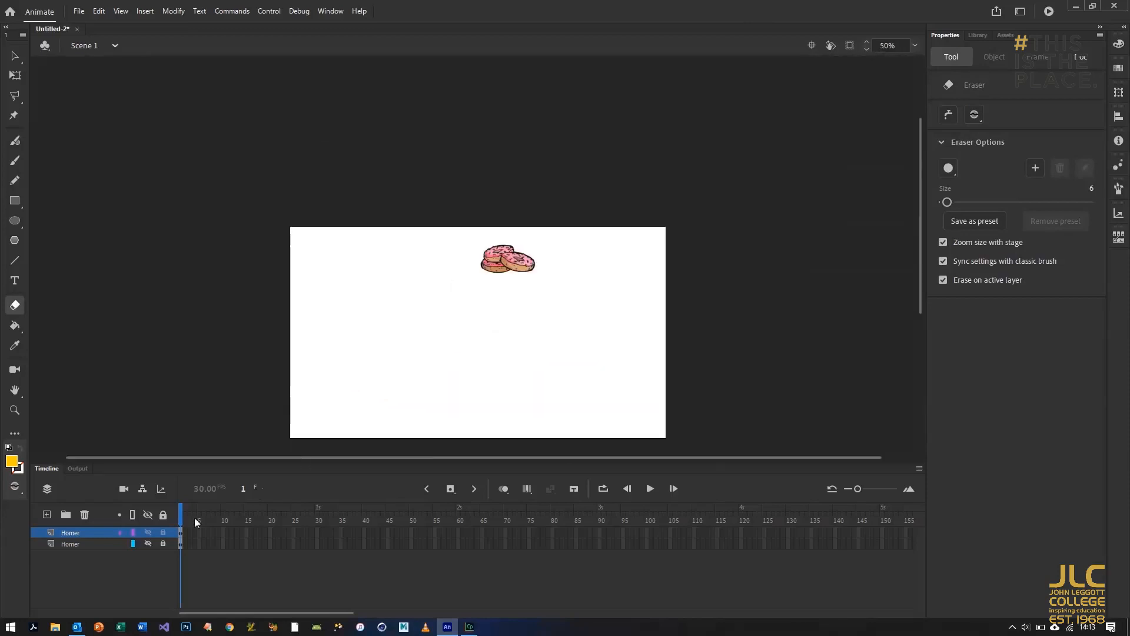
Show both layers and rename the upper Homer layer to Donuts
{"action": "left_click", "coordinate": [148, 533]}
{"action": "left_click", "coordinate": [148, 532]}
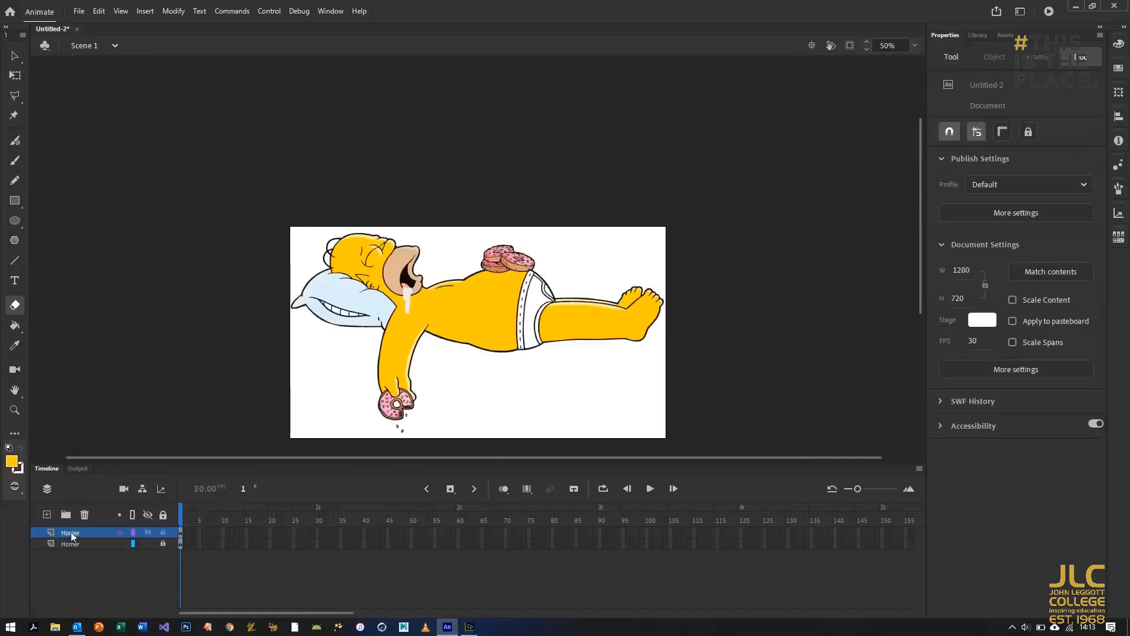
{"action": "double_click", "coordinate": [73, 532]}
{"action": "type", "text": "Donuts"}
{"action": "key", "text": "Return"}
Duplicate the Homer layer and rename the copy Belly
{"action": "right_click", "coordinate": [89, 542]}
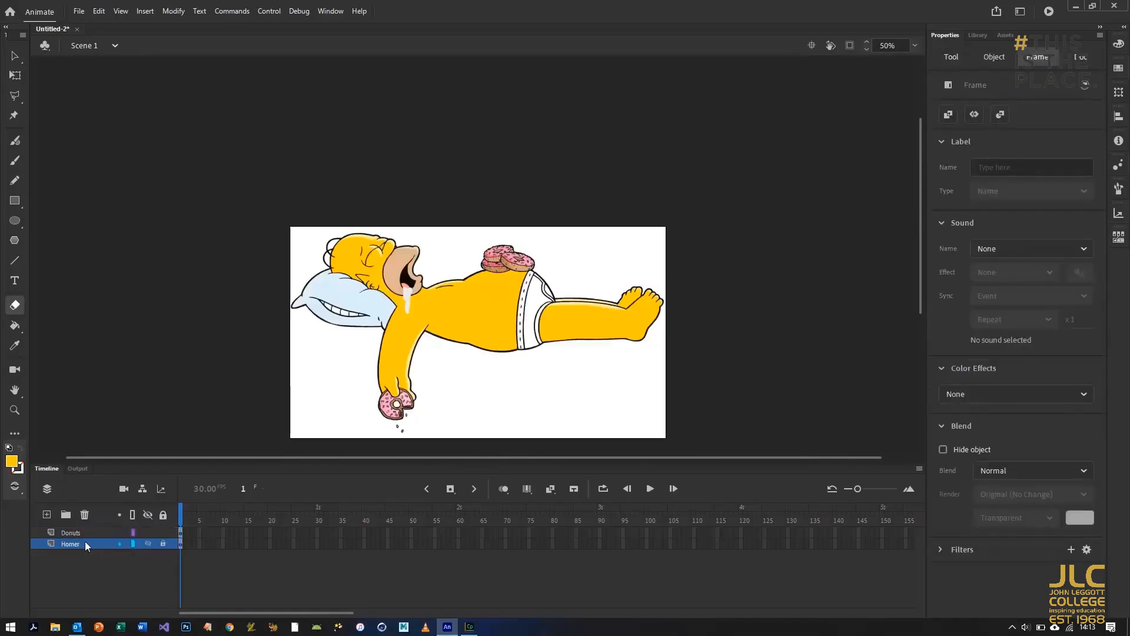
{"action": "left_click", "coordinate": [100, 546]}
{"action": "double_click", "coordinate": [82, 544]}
{"action": "type", "text": "Belly"}
{"action": "key", "text": "Return"}
Hide and lock the Donuts layer, lock the Belly layer, and unlock the Homer layer for editing
{"action": "left_click", "coordinate": [148, 533]}
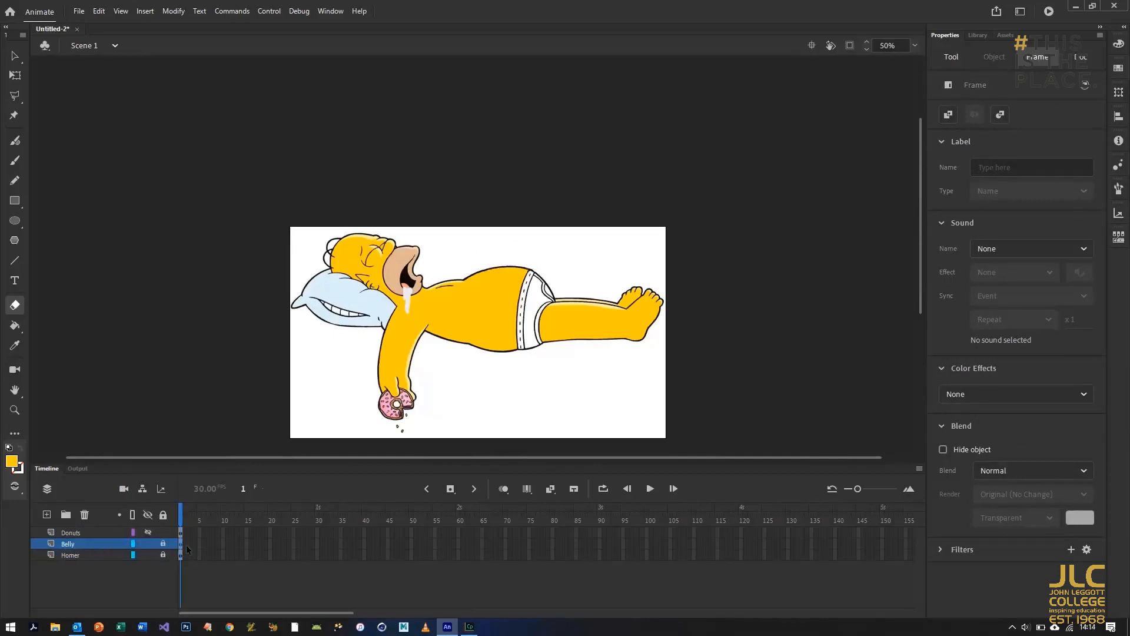
{"action": "left_click", "coordinate": [186, 548]}
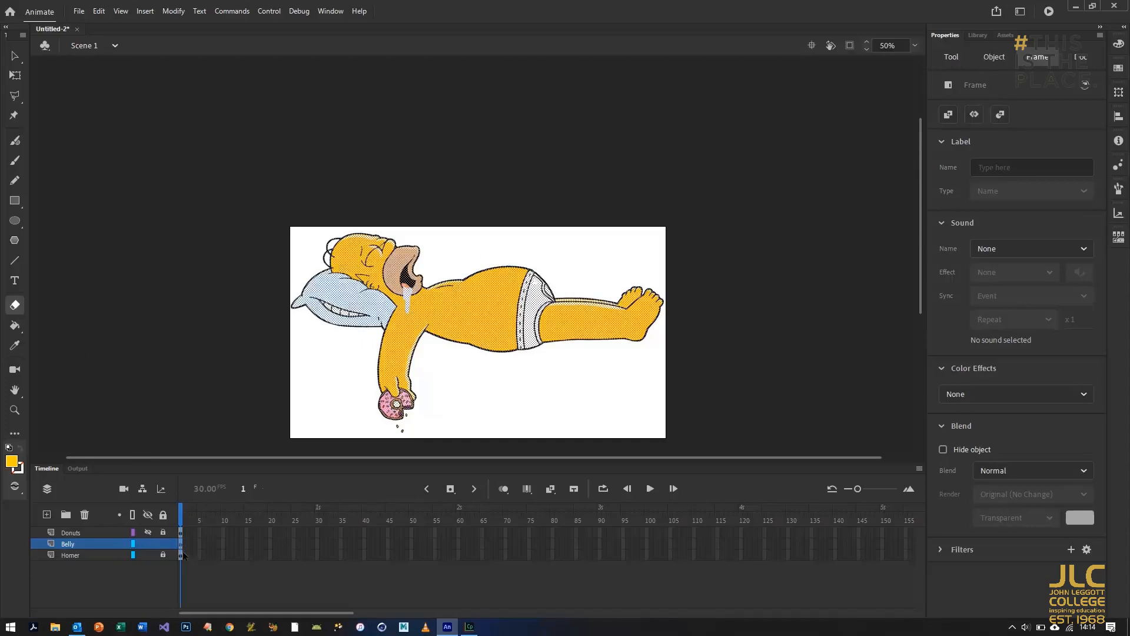
{"action": "left_click", "coordinate": [164, 554]}
{"action": "left_click", "coordinate": [163, 543]}
{"action": "left_click", "coordinate": [180, 555]}
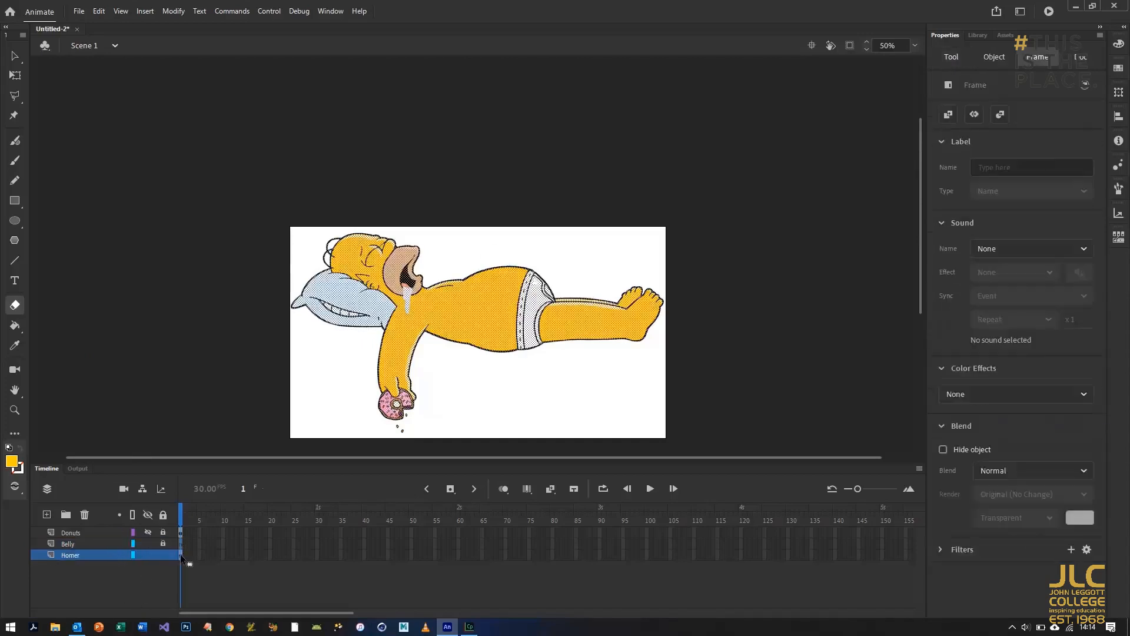
Cut the top part of the belly, including the upper waistband, from the Homer layer
{"action": "left_click", "coordinate": [16, 59]}
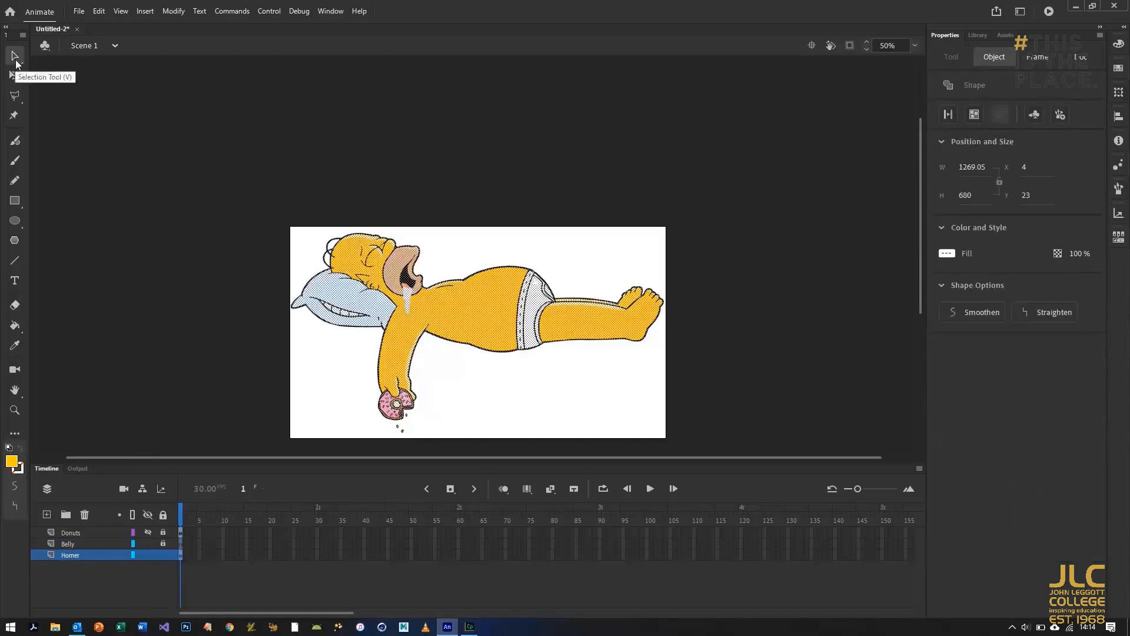
{"action": "left_click", "coordinate": [580, 239]}
{"action": "left_click_drag", "start_coordinate": [595, 223], "coordinate": [463, 280]}
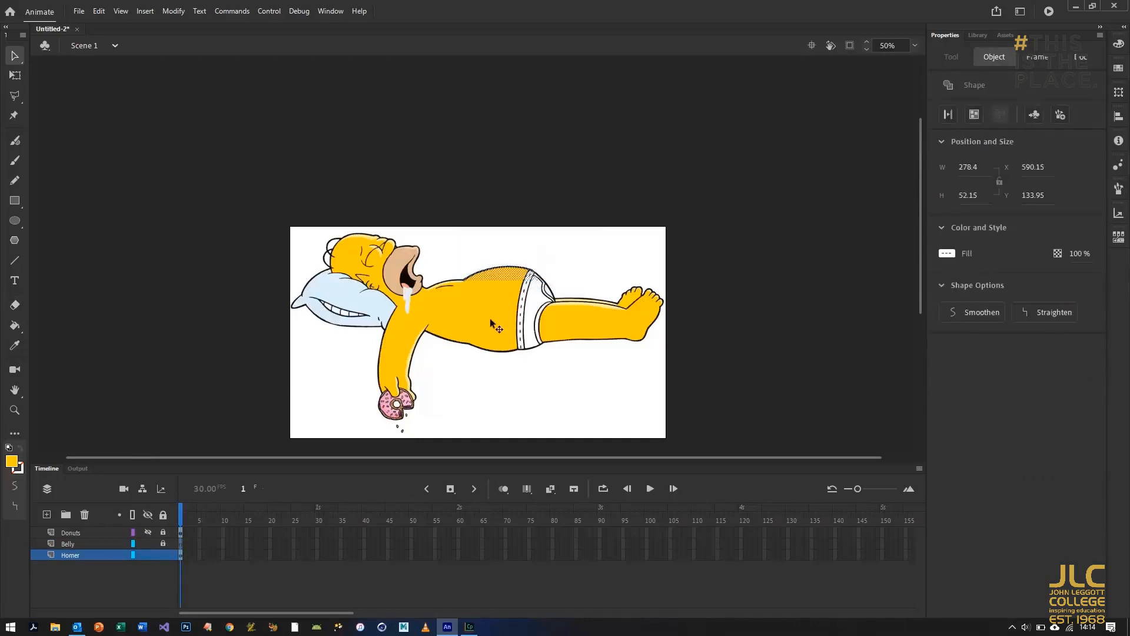
{"action": "key", "text": "Delete"}
Paste the cut belly section into the Belly layer and align it over the gap at X 590, Y 134
{"action": "left_click", "coordinate": [176, 543]}
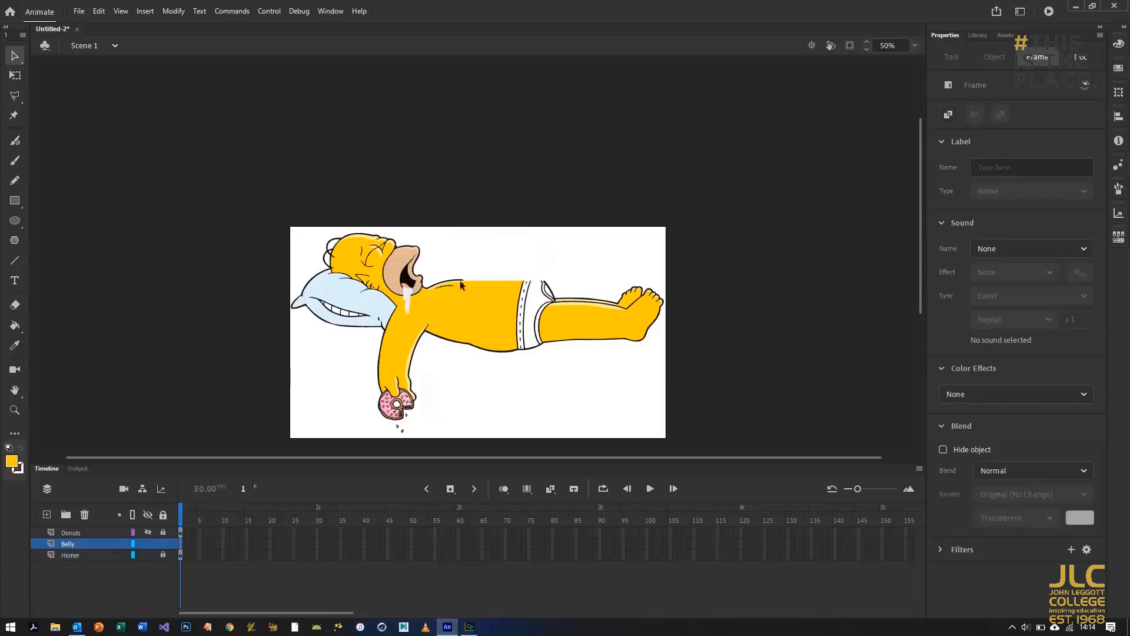
{"action": "key", "text": "ctrl+v"}
{"action": "left_click_drag", "start_coordinate": [481, 260], "coordinate": [508, 276]}
{"action": "key", "text": "ctrl+equal"}
{"action": "key", "text": "ctrl+equal"}
{"action": "key", "text": "ctrl+equal"}
{"action": "key", "text": "Down"}
{"action": "key", "text": "Right"}
{"action": "key", "text": "Right"}
{"action": "key", "text": "Down"}
{"action": "key", "text": "Right"}
{"action": "key", "text": "Right"}
{"action": "key", "text": "Right"}
{"action": "key", "text": "Right"}
{"action": "key", "text": "Right"}
{"action": "key", "text": "Right"}
{"action": "key", "text": "Right"}
{"action": "key", "text": "Right"}
{"action": "key", "text": "Right"}
{"action": "key", "text": "Right"}
{"action": "key", "text": "Right"}
{"action": "key", "text": "Right"}
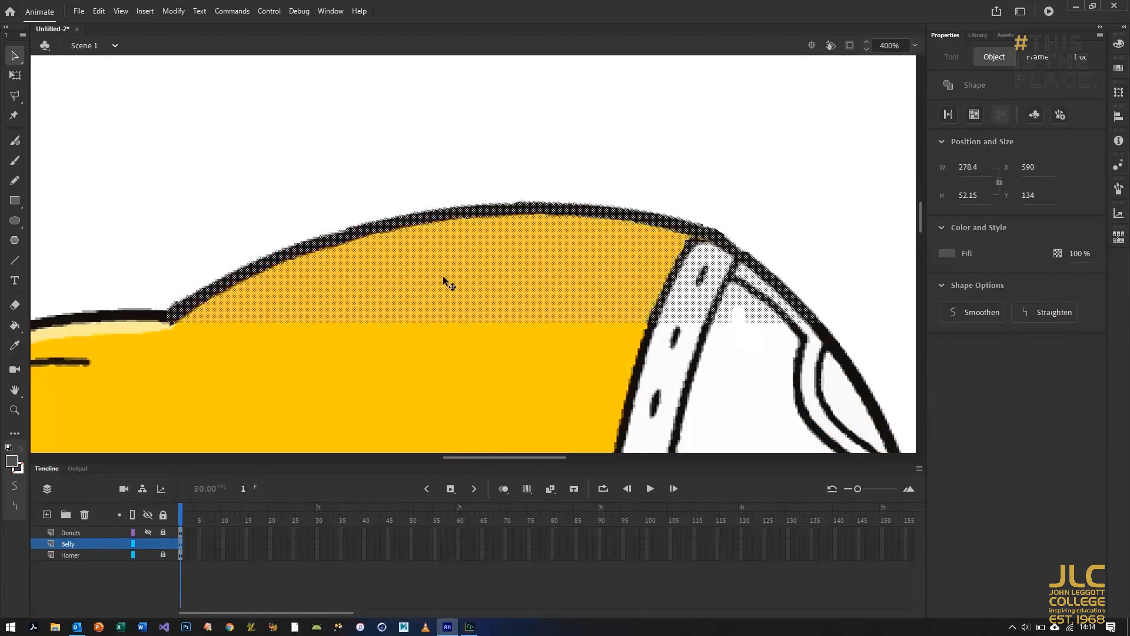
Deselect the pasted belly section and duplicate the Homer layer
{"action": "left_click", "coordinate": [345, 149]}
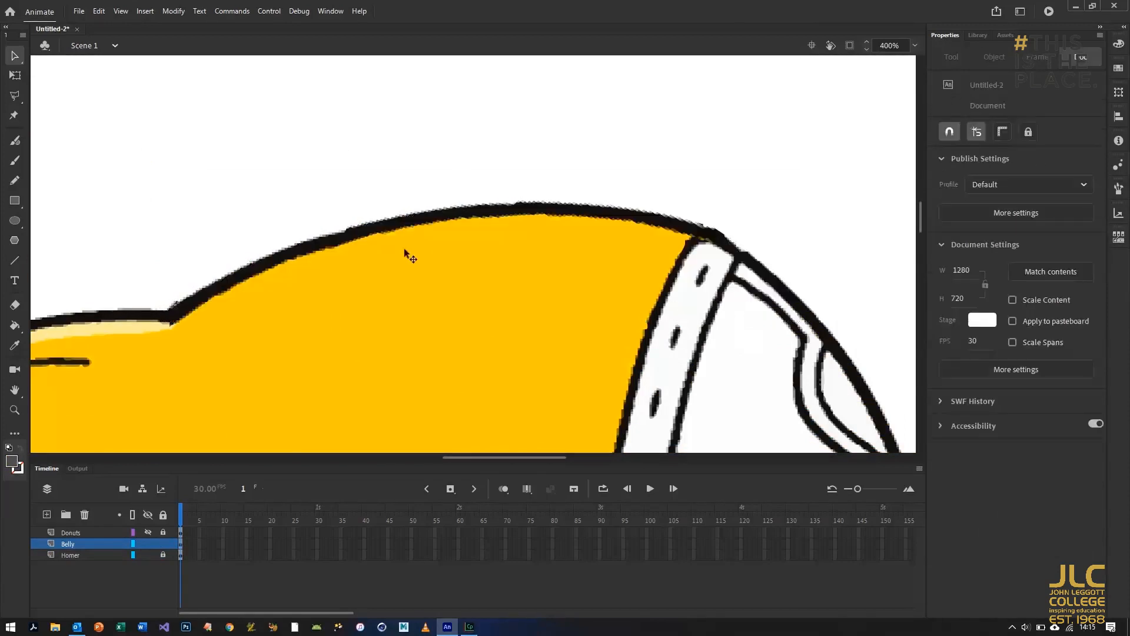
{"action": "key", "text": "ctrl+minus"}
{"action": "key", "text": "ctrl+minus"}
{"action": "key", "text": "ctrl+minus"}
{"action": "right_click", "coordinate": [90, 557]}
{"action": "left_click", "coordinate": [110, 521]}
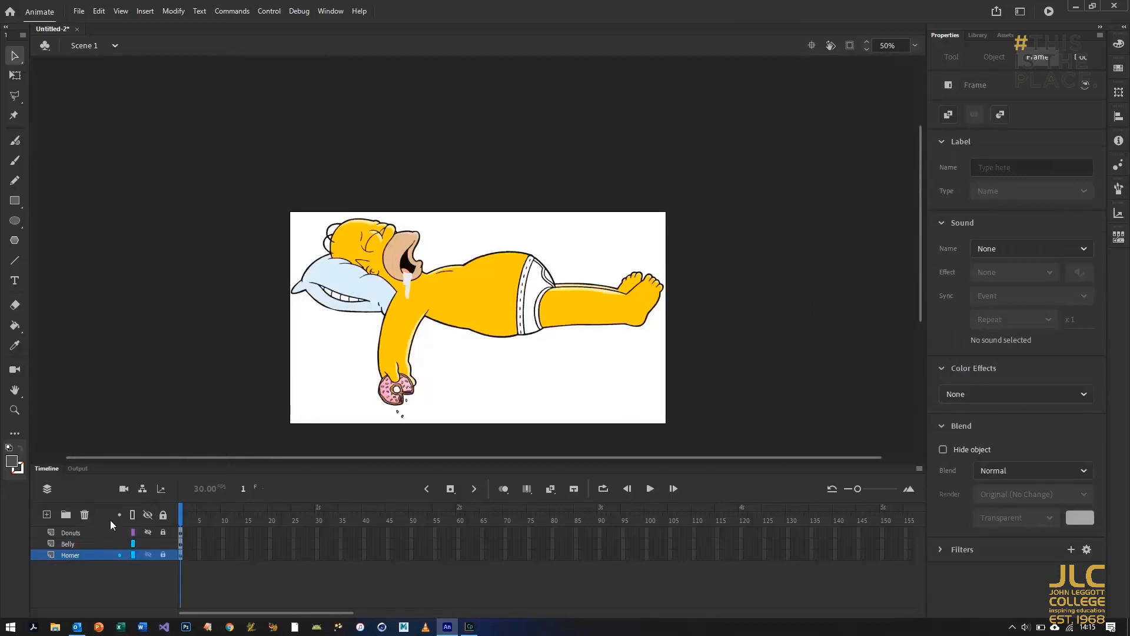
Hide the Belly and original Homer layers and rename the duplicated layer Arm
{"action": "left_click", "coordinate": [148, 543]}
{"action": "left_click", "coordinate": [149, 565]}
{"action": "double_click", "coordinate": [78, 555]}
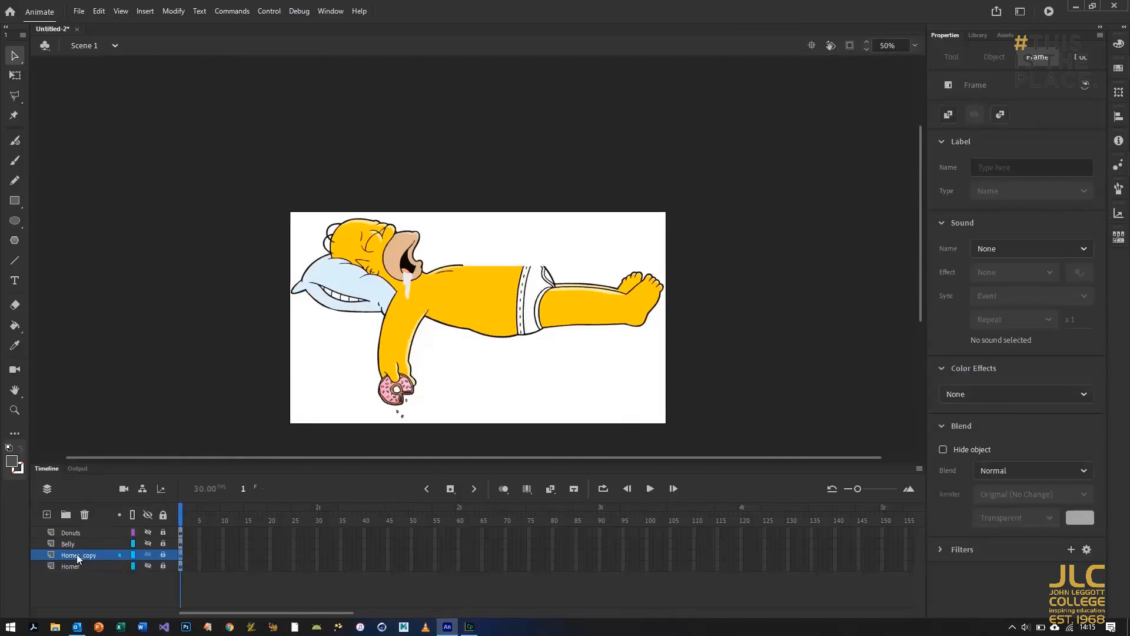
{"action": "type", "text": "Arm"}
{"action": "key", "text": "Return"}
Delete the torso, legs, head and most of the pillow from the Arm layer, keeping the arm and donut
{"action": "left_click_drag", "start_coordinate": [694, 187], "coordinate": [436, 366]}
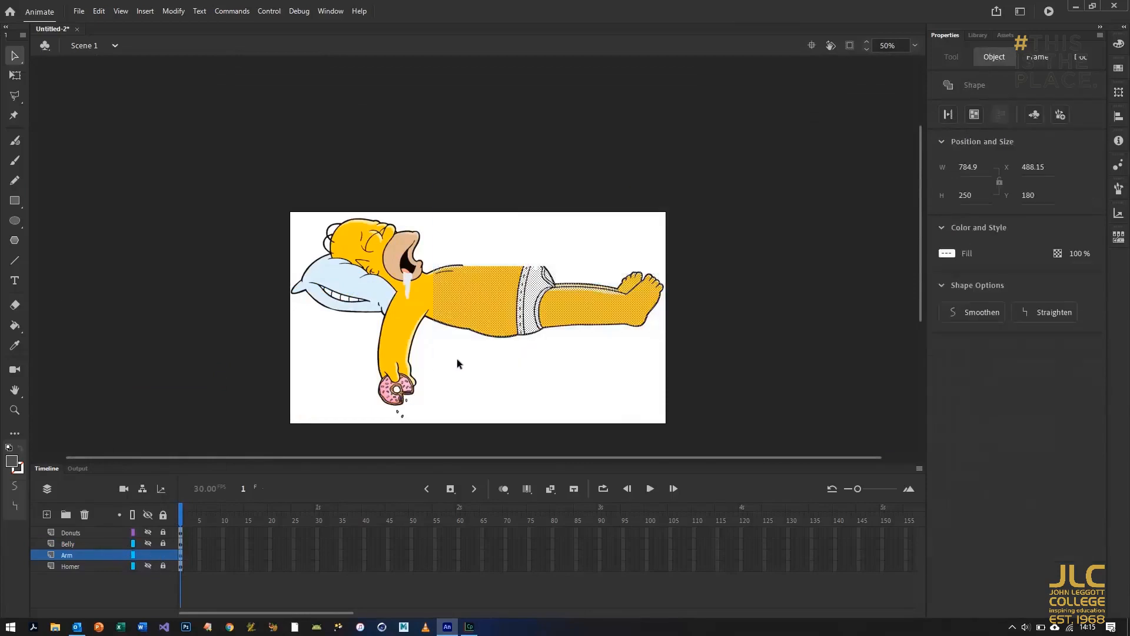
{"action": "key", "text": "Delete"}
{"action": "left_click_drag", "start_coordinate": [252, 182], "coordinate": [517, 285]}
{"action": "key", "text": "Delete"}
{"action": "left_click_drag", "start_coordinate": [267, 253], "coordinate": [383, 329]}
{"action": "key", "text": "Delete"}
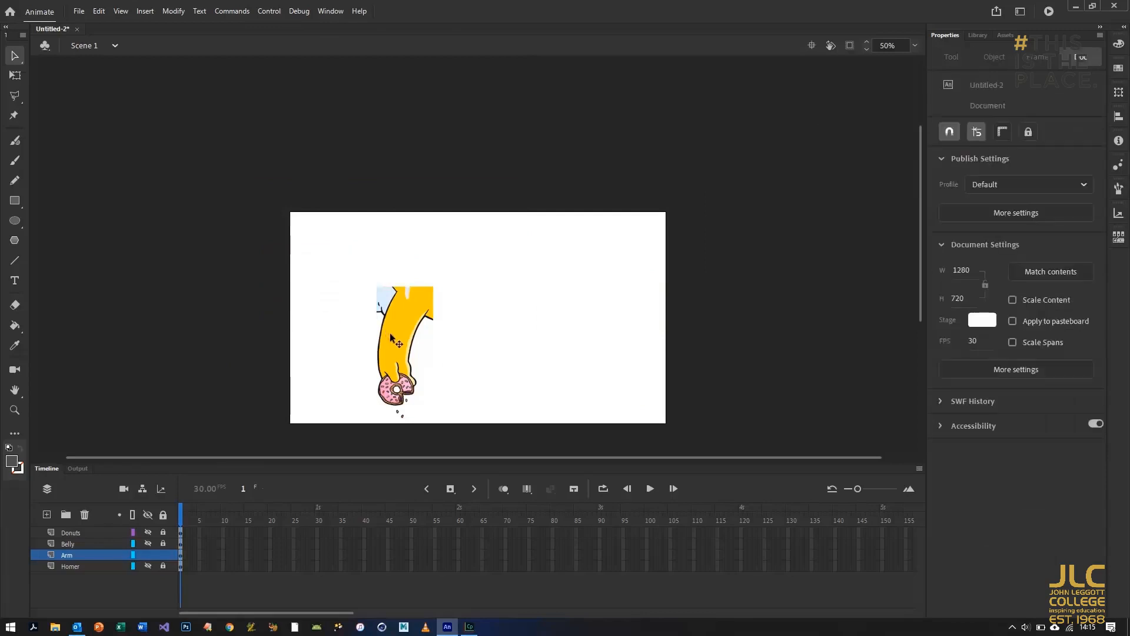
Delete the leftover pillow fill beside the arm and erase the stray pillow outlines next to it
{"action": "scroll", "coordinate": [389, 332], "scroll_direction": "up", "scroll_amount": 2}
{"action": "scroll", "coordinate": [370, 286], "scroll_direction": "up", "scroll_amount": 1}
{"action": "left_click_drag", "start_coordinate": [512, 457], "coordinate": [386, 457]}
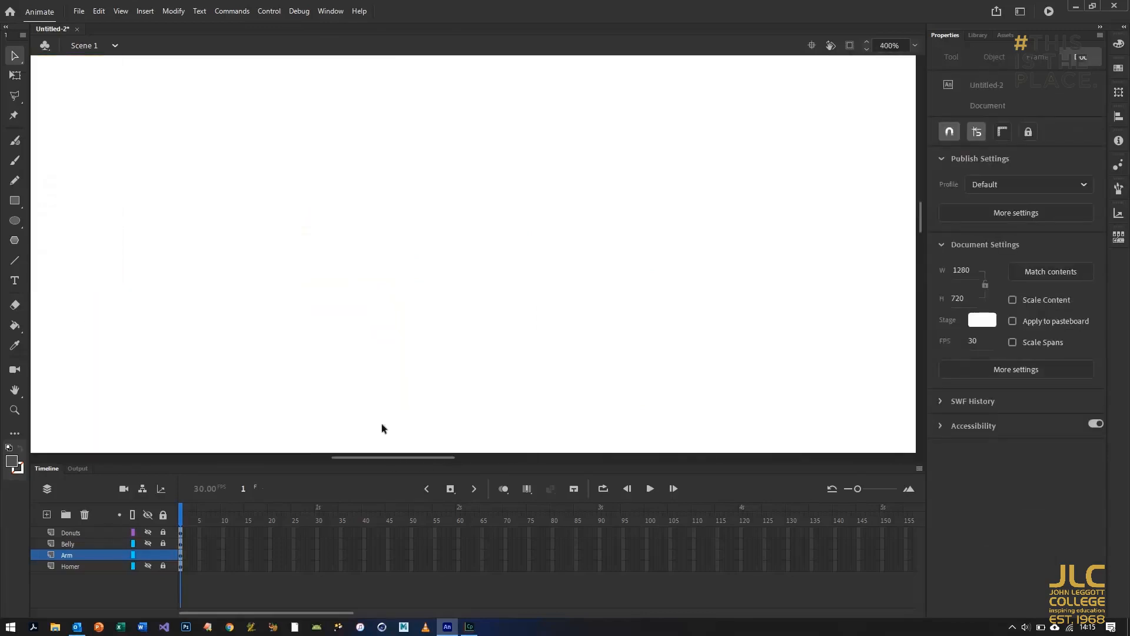
{"action": "left_click", "coordinate": [376, 221]}
{"action": "key", "text": "Delete"}
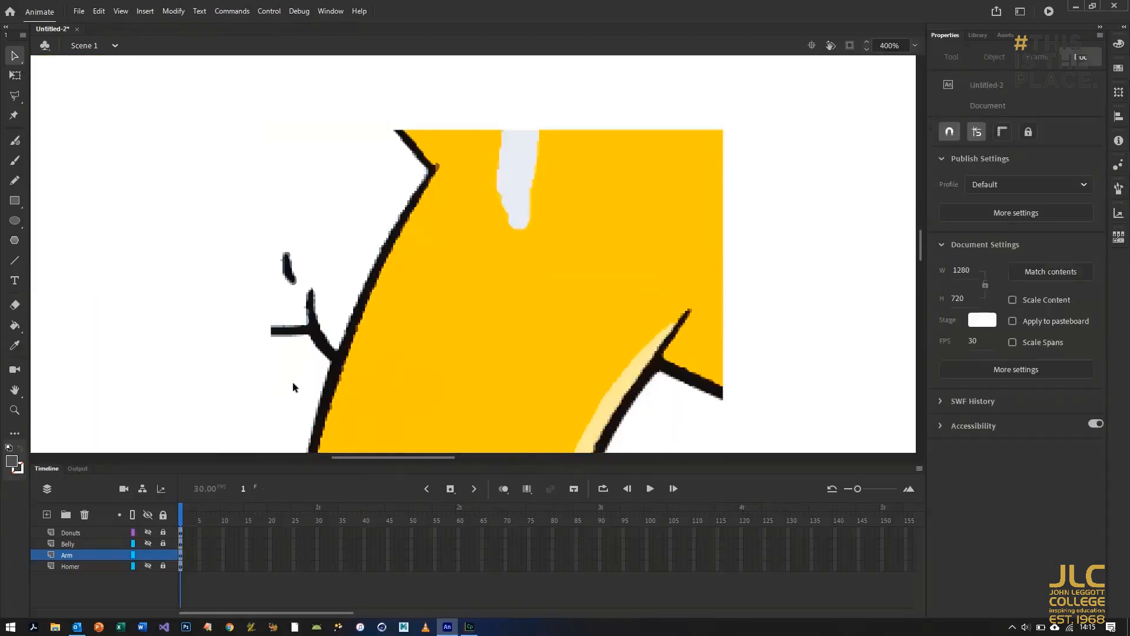
{"action": "left_click", "coordinate": [15, 304]}
{"action": "mouse_move", "coordinate": [314, 336]}
{"action": "left_mouse_down"}
{"action": "mouse_move", "coordinate": [294, 288]}
{"action": "mouse_move", "coordinate": [300, 332]}
{"action": "mouse_move", "coordinate": [250, 313]}
{"action": "mouse_move", "coordinate": [274, 314]}
{"action": "mouse_move", "coordinate": [272, 285]}
{"action": "left_mouse_up"}
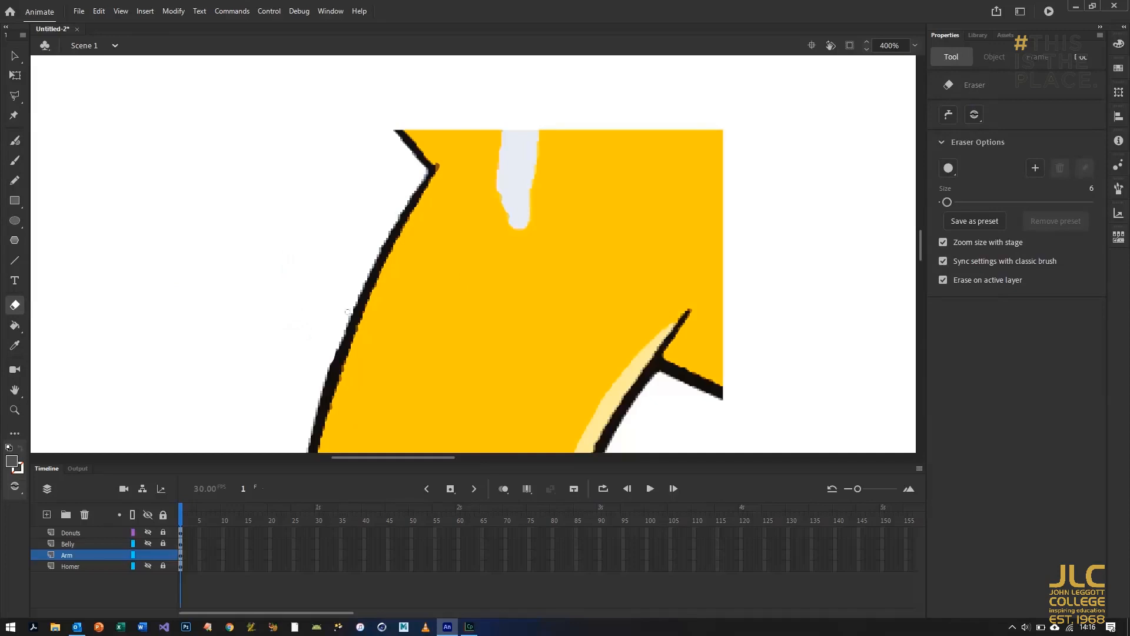
Erase a dividing strip across the top of the shoulder and delete the separated yellow patch beyond it
{"action": "mouse_move", "coordinate": [408, 151]}
{"action": "left_mouse_down"}
{"action": "mouse_move", "coordinate": [427, 119]}
{"action": "mouse_move", "coordinate": [466, 112]}
{"action": "mouse_move", "coordinate": [386, 134]}
{"action": "mouse_move", "coordinate": [408, 117]}
{"action": "mouse_move", "coordinate": [397, 111]}
{"action": "mouse_move", "coordinate": [692, 251]}
{"action": "mouse_move", "coordinate": [443, 135]}
{"action": "mouse_move", "coordinate": [592, 190]}
{"action": "mouse_move", "coordinate": [525, 113]}
{"action": "mouse_move", "coordinate": [471, 123]}
{"action": "mouse_move", "coordinate": [505, 134]}
{"action": "left_mouse_up"}
{"action": "left_click", "coordinate": [14, 57]}
{"action": "left_click", "coordinate": [659, 169]}
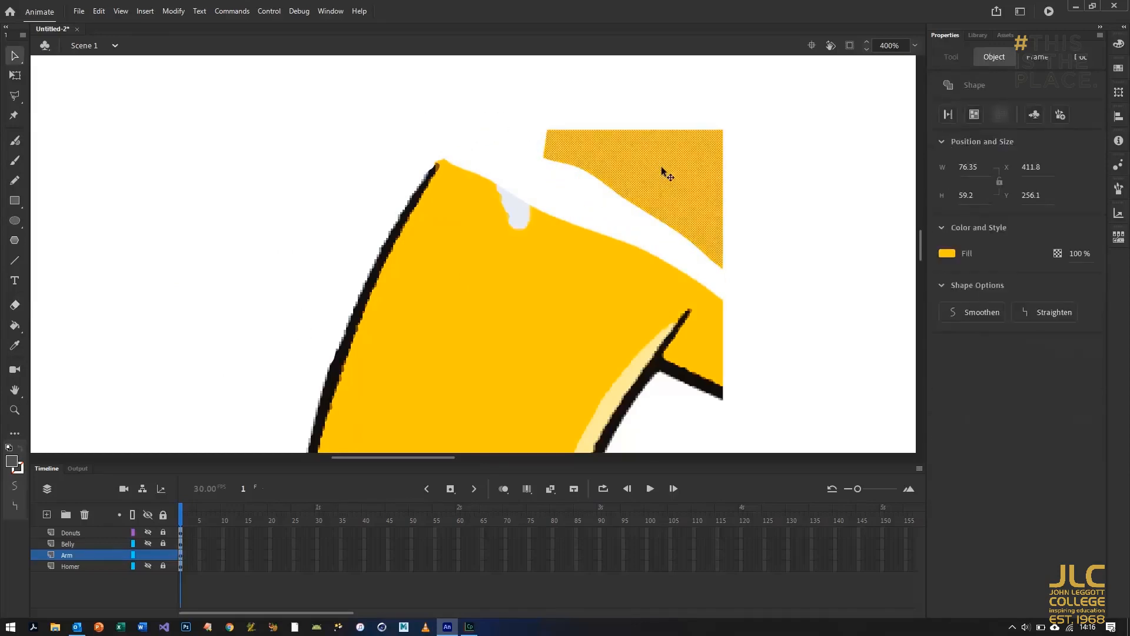
{"action": "key", "text": "Delete"}
Erase the belly outline at the armpit, trim the shoulder edge down to it, and delete the leftover yellow patch
{"action": "left_click", "coordinate": [15, 305]}
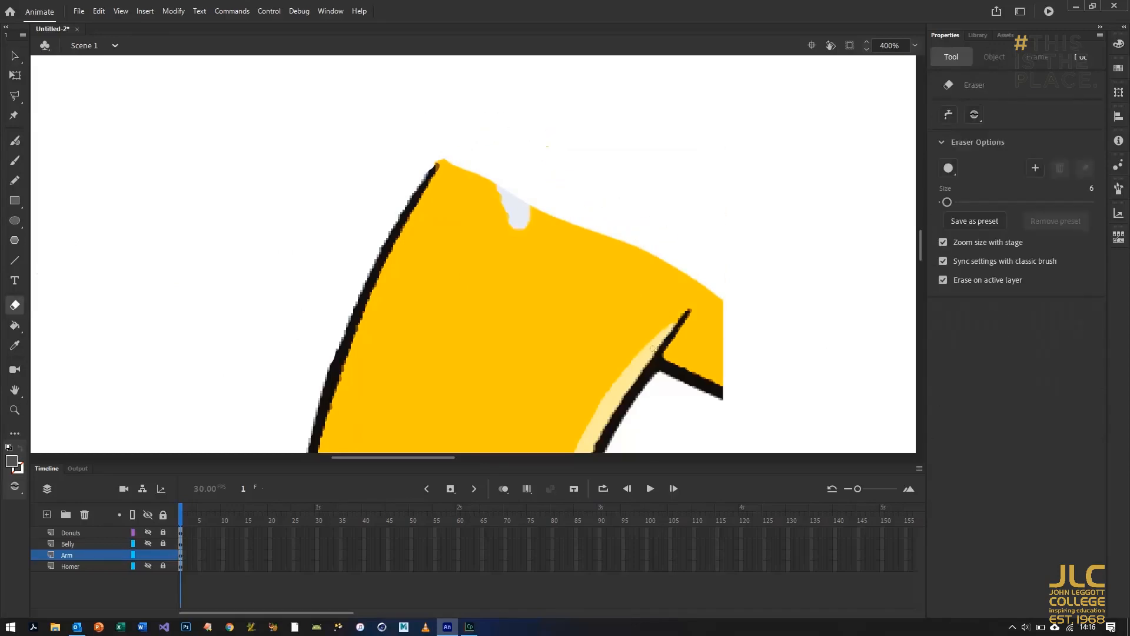
{"action": "mouse_move", "coordinate": [667, 365]}
{"action": "left_mouse_down"}
{"action": "mouse_move", "coordinate": [659, 340]}
{"action": "mouse_move", "coordinate": [706, 381]}
{"action": "mouse_move", "coordinate": [675, 366]}
{"action": "mouse_move", "coordinate": [715, 383]}
{"action": "left_mouse_up"}
{"action": "left_click", "coordinate": [15, 59]}
{"action": "left_click", "coordinate": [14, 305]}
{"action": "mouse_move", "coordinate": [678, 289]}
{"action": "left_mouse_down"}
{"action": "mouse_move", "coordinate": [700, 244]}
{"action": "mouse_move", "coordinate": [675, 286]}
{"action": "mouse_move", "coordinate": [574, 209]}
{"action": "mouse_move", "coordinate": [663, 260]}
{"action": "mouse_move", "coordinate": [617, 230]}
{"action": "left_mouse_up"}
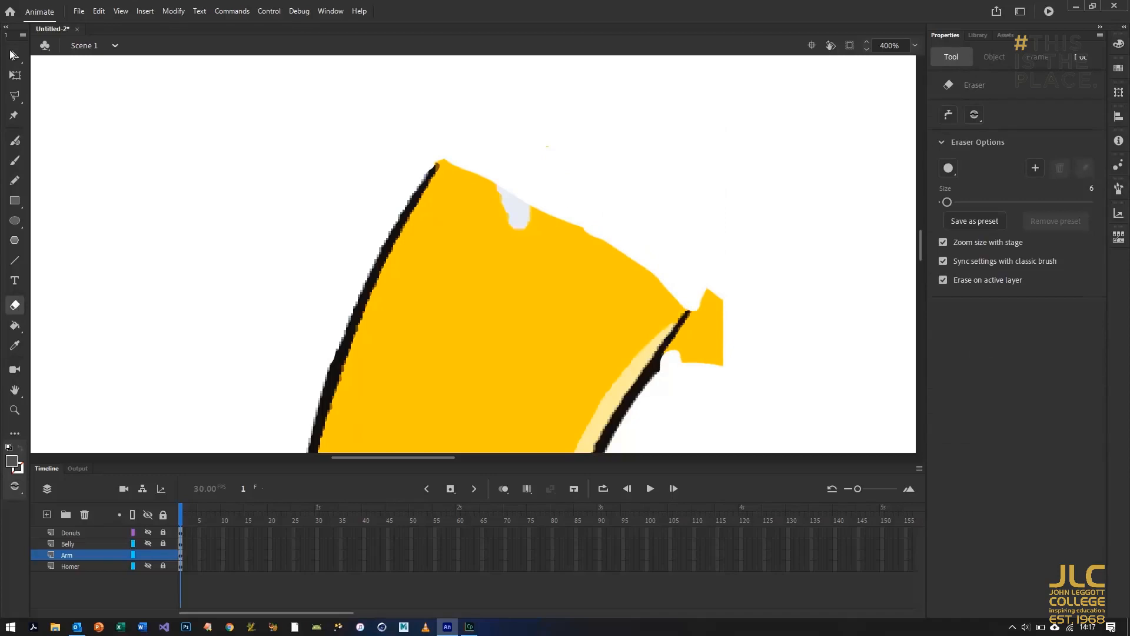
{"action": "left_click", "coordinate": [12, 55]}
{"action": "left_click", "coordinate": [713, 352]}
{"action": "key", "text": "Delete"}
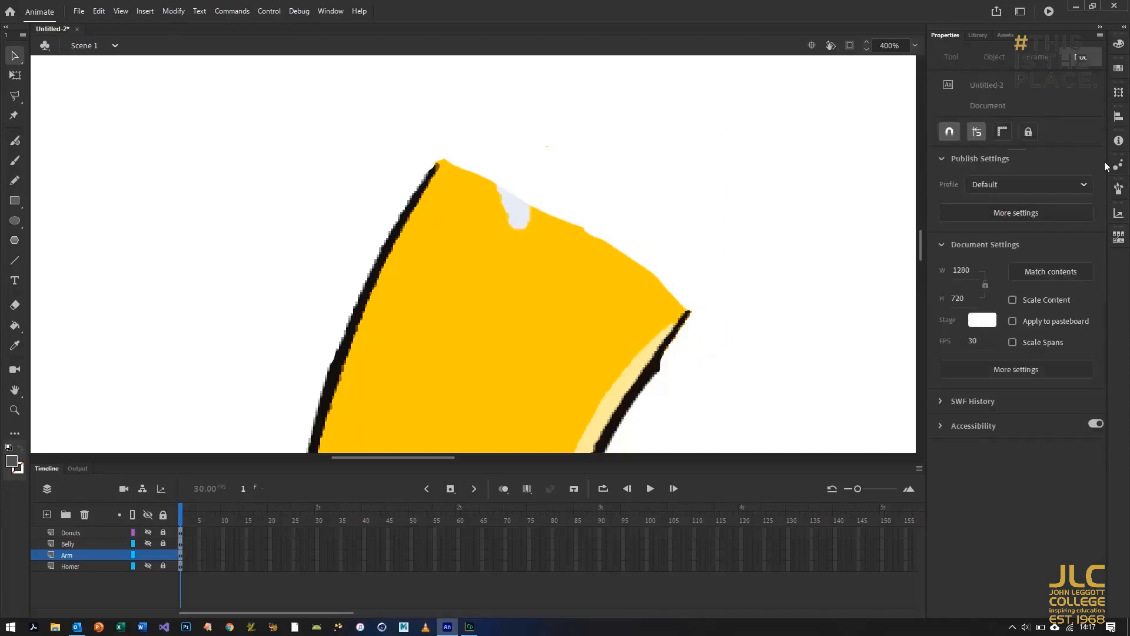
Brush a rounded shoulder above the arm's cut edge, paint over the drool mark, and fill the enclosed area yellow
{"action": "left_click", "coordinate": [15, 161]}
{"action": "left_click_drag", "start_coordinate": [434, 147], "coordinate": [443, 130]}
{"action": "mouse_move", "coordinate": [492, 96]}
{"action": "left_mouse_down"}
{"action": "mouse_move", "coordinate": [559, 83]}
{"action": "mouse_move", "coordinate": [636, 118]}
{"action": "mouse_move", "coordinate": [670, 184]}
{"action": "mouse_move", "coordinate": [690, 311]}
{"action": "left_mouse_up"}
{"action": "left_click_drag", "start_coordinate": [521, 224], "coordinate": [497, 174]}
{"action": "key", "text": "k"}
{"action": "left_click", "coordinate": [542, 171]}
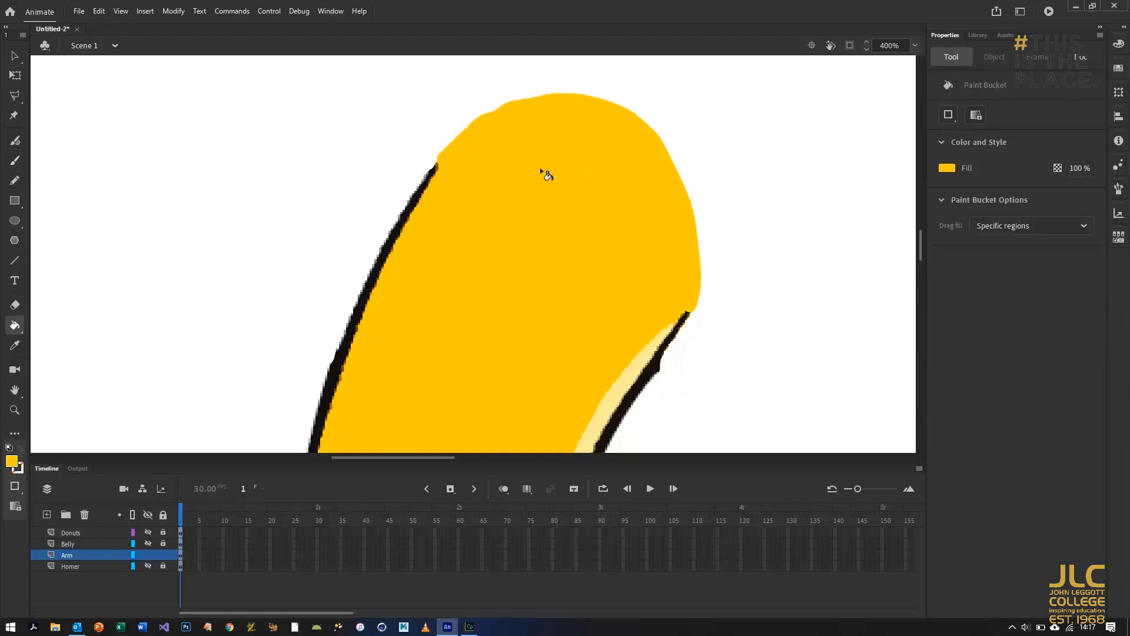
Try to extend the arm's outer outline over the shoulder with a rotated copy of an outline section
{"action": "left_click", "coordinate": [15, 56]}
{"action": "left_click_drag", "start_coordinate": [374, 141], "coordinate": [464, 309]}
{"action": "key", "text": "ctrl+c"}
{"action": "key", "text": "ctrl+v"}
{"action": "left_click", "coordinate": [15, 75]}
{"action": "left_click_drag", "start_coordinate": [497, 235], "coordinate": [502, 156]}
{"action": "left_click_drag", "start_coordinate": [528, 82], "coordinate": [542, 107]}
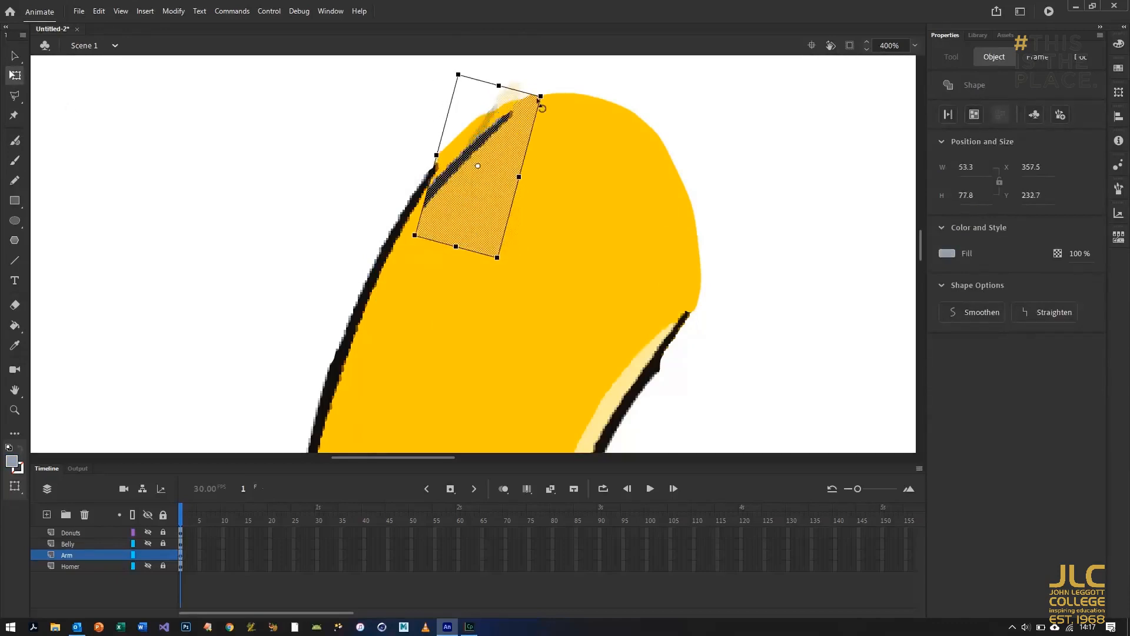
{"action": "left_click_drag", "start_coordinate": [475, 159], "coordinate": [475, 265]}
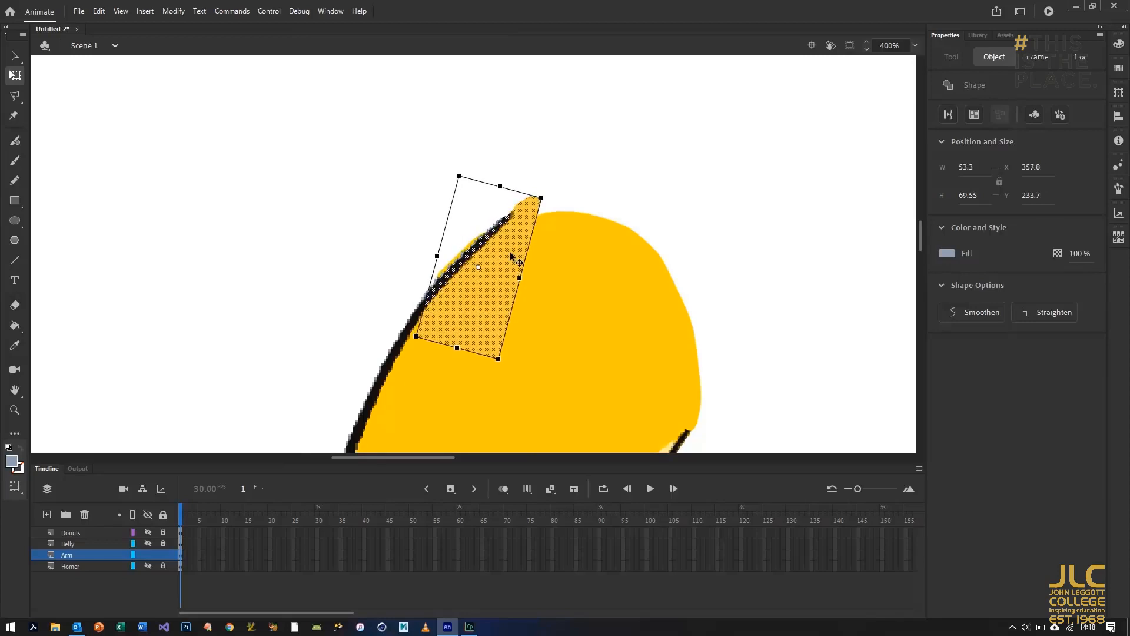
{"action": "left_click", "coordinate": [697, 179]}
Try to trim the excess yellow outside the extended shoulder outline and reuse a section of the armpit outline
{"action": "left_click", "coordinate": [14, 55]}
{"action": "left_click", "coordinate": [448, 279]}
{"action": "key", "text": "Delete"}
{"action": "key", "text": "e"}
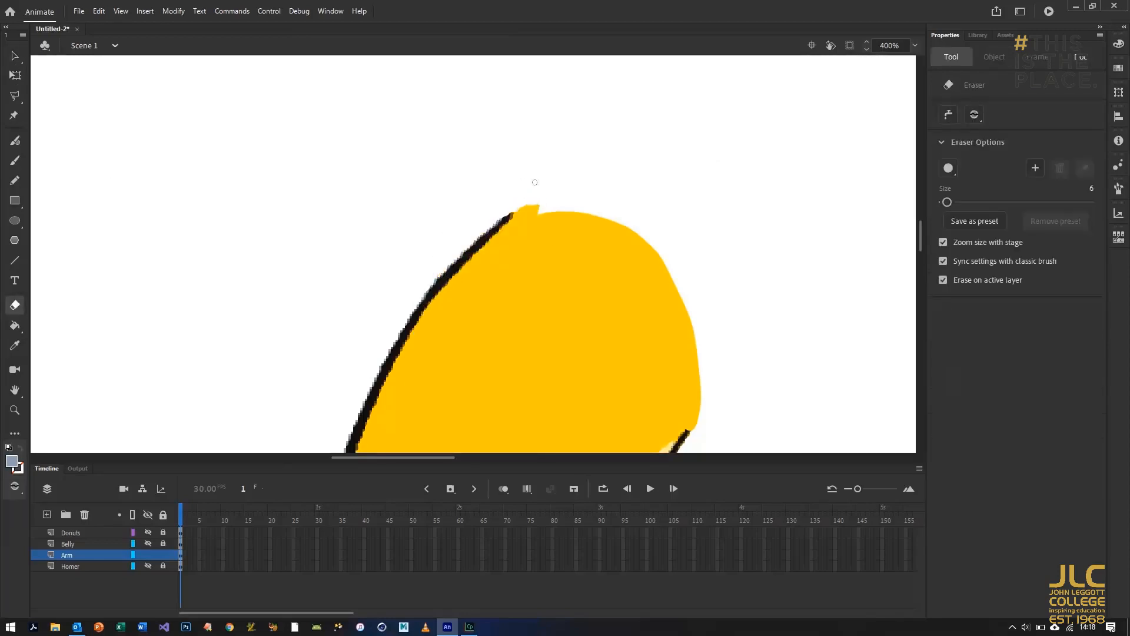
{"action": "scroll", "coordinate": [538, 184], "scroll_direction": "down", "scroll_amount": 5}
{"action": "scroll", "coordinate": [774, 368], "scroll_direction": "up", "scroll_amount": 2}
{"action": "key", "text": "v"}
{"action": "left_click_drag", "start_coordinate": [714, 185], "coordinate": [592, 353]}
{"action": "left_click_drag", "start_coordinate": [647, 247], "coordinate": [482, 238]}
{"action": "scroll", "coordinate": [687, 271], "scroll_direction": "down", "scroll_amount": 2}
{"action": "scroll", "coordinate": [685, 268], "scroll_direction": "up", "scroll_amount": 5}
{"action": "scroll", "coordinate": [685, 270], "scroll_direction": "down", "scroll_amount": 1}
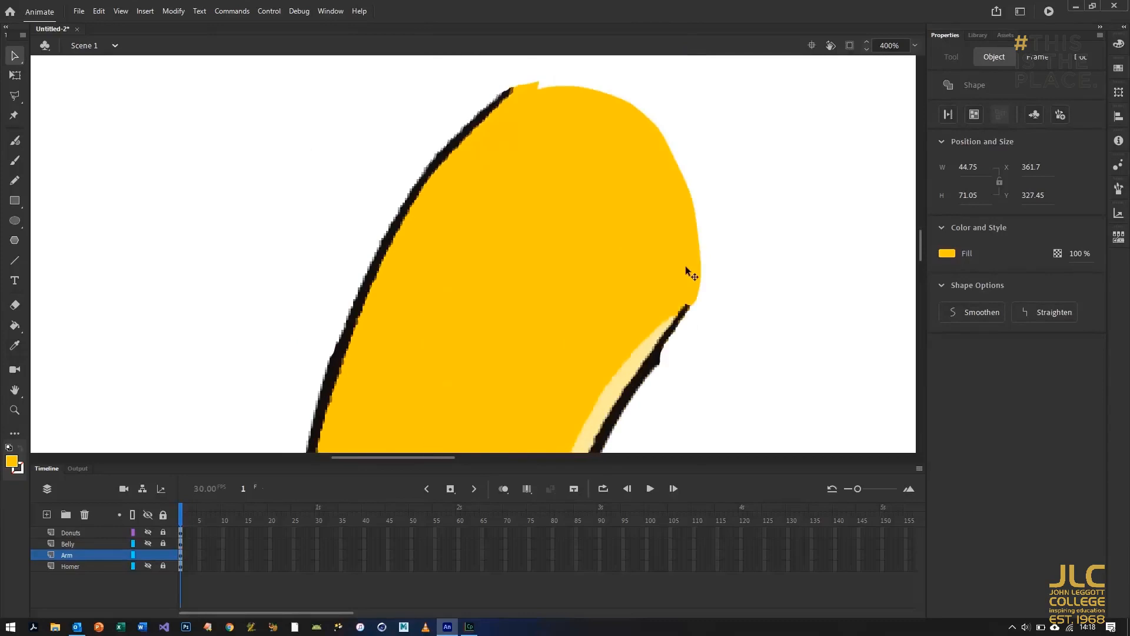
Undo the shoulder outline extension and the trimming around it
{"action": "key", "text": "ctrl+z"}
{"action": "key", "text": "ctrl+z"}
{"action": "key", "text": "ctrl+z"}
{"action": "key", "text": "ctrl+z"}
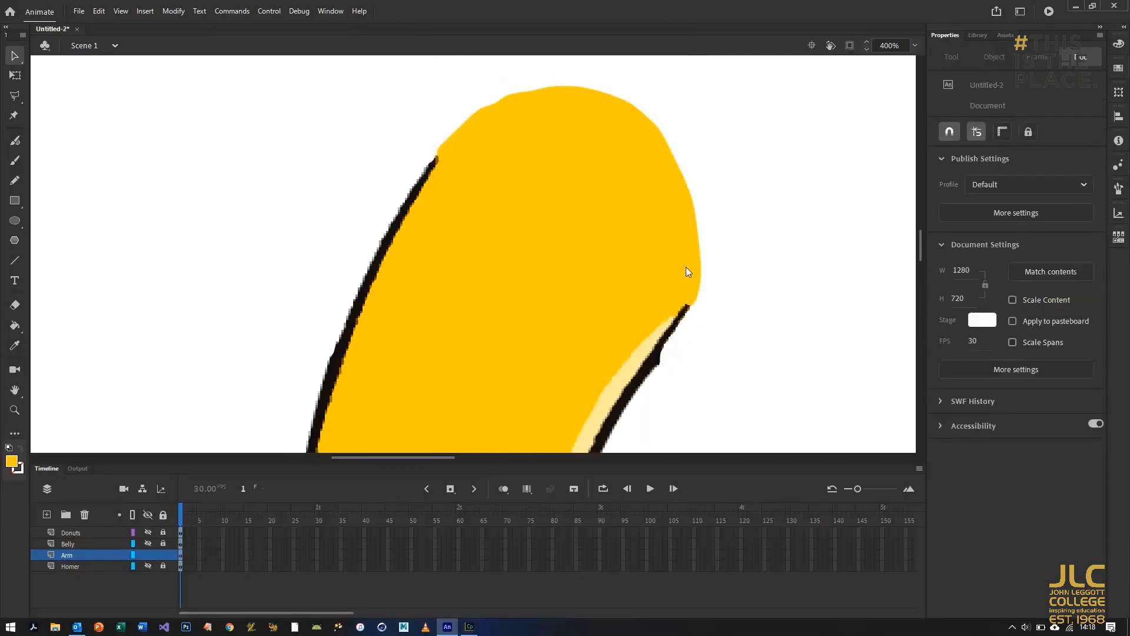
Hide and lock the Arm layer, and show and unlock the Homer layer for editing
{"action": "scroll", "coordinate": [729, 220], "scroll_direction": "down", "scroll_amount": 3}
{"action": "left_click", "coordinate": [147, 555]}
{"action": "left_click", "coordinate": [146, 554]}
{"action": "left_click", "coordinate": [148, 555]}
{"action": "left_click", "coordinate": [148, 555]}
{"action": "left_click", "coordinate": [148, 565]}
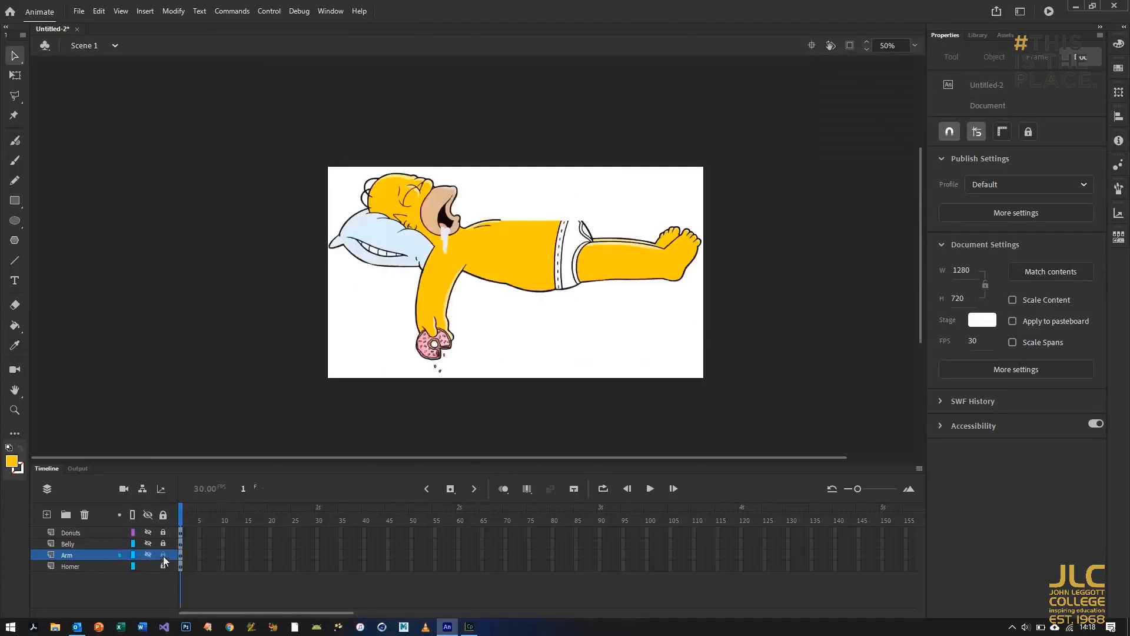
Try to delete the arm from the armpit down to the donut on the Homer layer
{"action": "left_click_drag", "start_coordinate": [477, 392], "coordinate": [408, 274]}
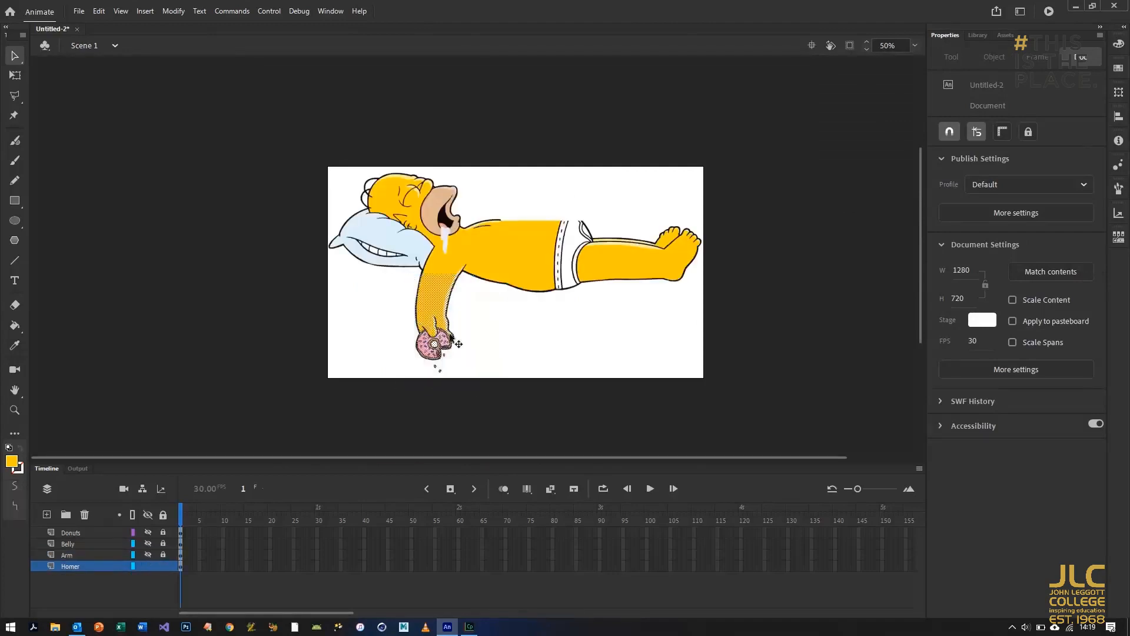
{"action": "key", "text": "Delete"}
{"action": "key", "text": "ctrl+equal"}
{"action": "key", "text": "ctrl+equal"}
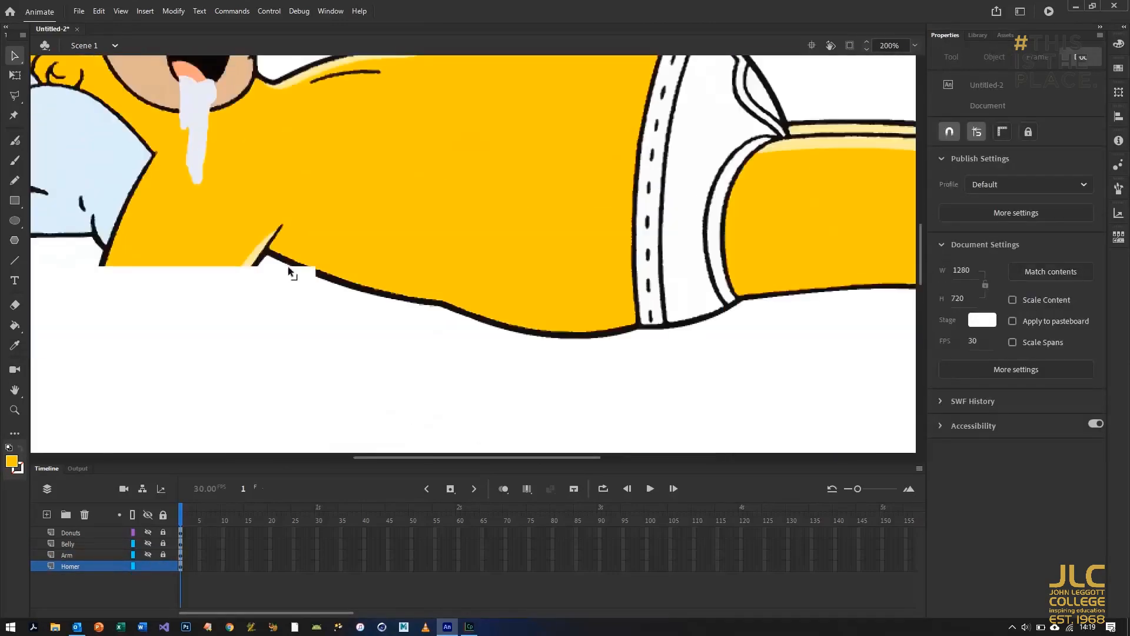
{"action": "key", "text": "ctrl+z"}
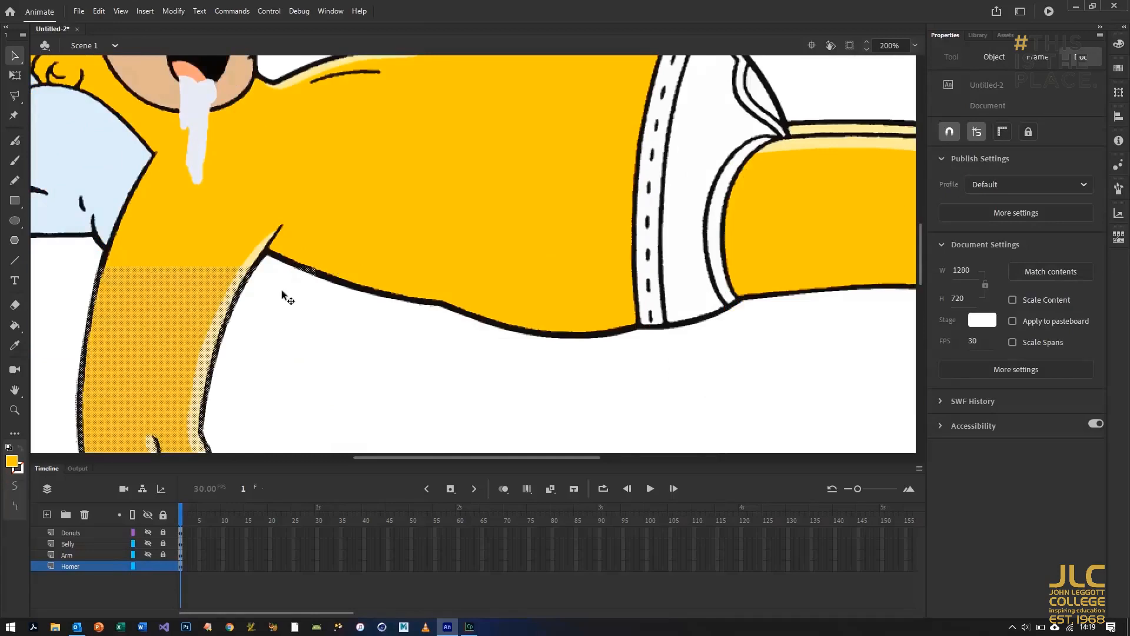
Delete the middle section of the arm from the Homer layer, from just below the armpit to above the hand
{"action": "left_click", "coordinate": [324, 254]}
{"action": "mouse_move", "coordinate": [263, 301]}
{"action": "left_mouse_down"}
{"action": "mouse_move", "coordinate": [122, 329]}
{"action": "mouse_move", "coordinate": [46, 399]}
{"action": "left_mouse_up"}
{"action": "key", "text": "Delete"}
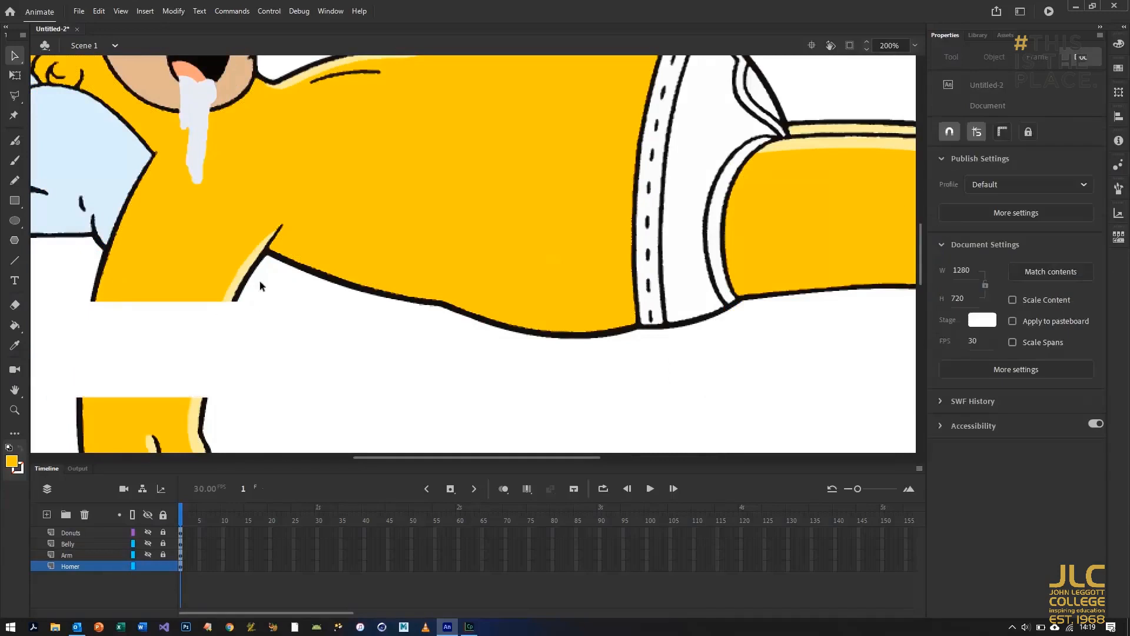
Erase the black outlines and highlight along both sides of the remaining upper-arm stub on the Homer layer
{"action": "left_click", "coordinate": [15, 304]}
{"action": "mouse_move", "coordinate": [266, 242]}
{"action": "left_mouse_down"}
{"action": "mouse_move", "coordinate": [275, 228]}
{"action": "mouse_move", "coordinate": [234, 297]}
{"action": "mouse_move", "coordinate": [249, 256]}
{"action": "mouse_move", "coordinate": [237, 275]}
{"action": "left_mouse_up"}
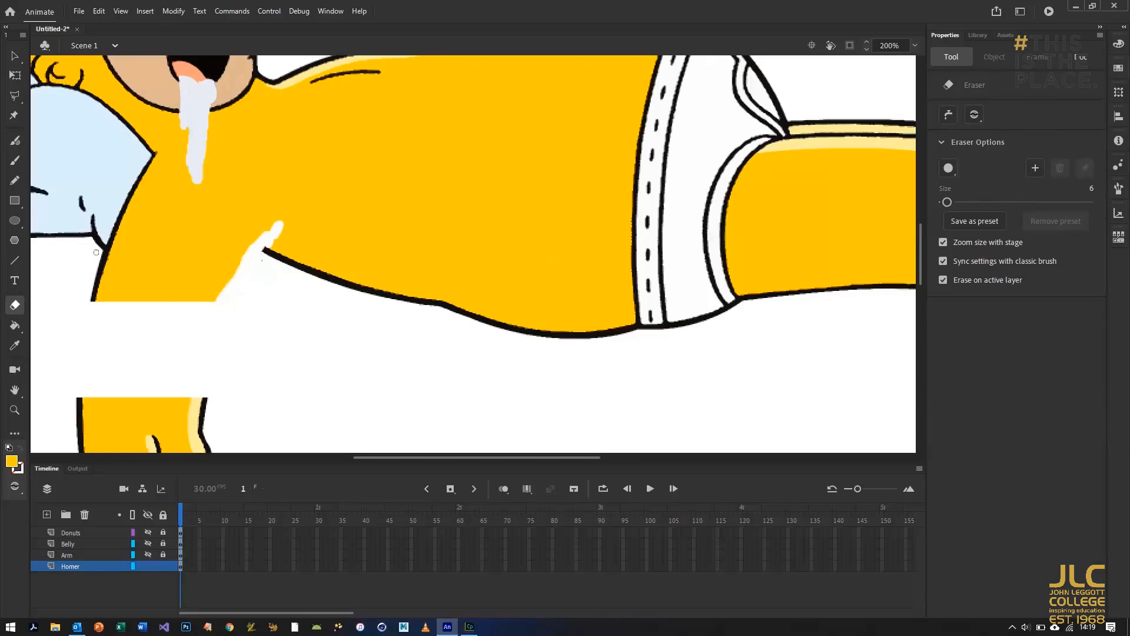
{"action": "left_click_drag", "start_coordinate": [108, 252], "coordinate": [89, 300]}
Place a copy of the pillow's corner over the belly and flip it horizontally
{"action": "left_click", "coordinate": [16, 58]}
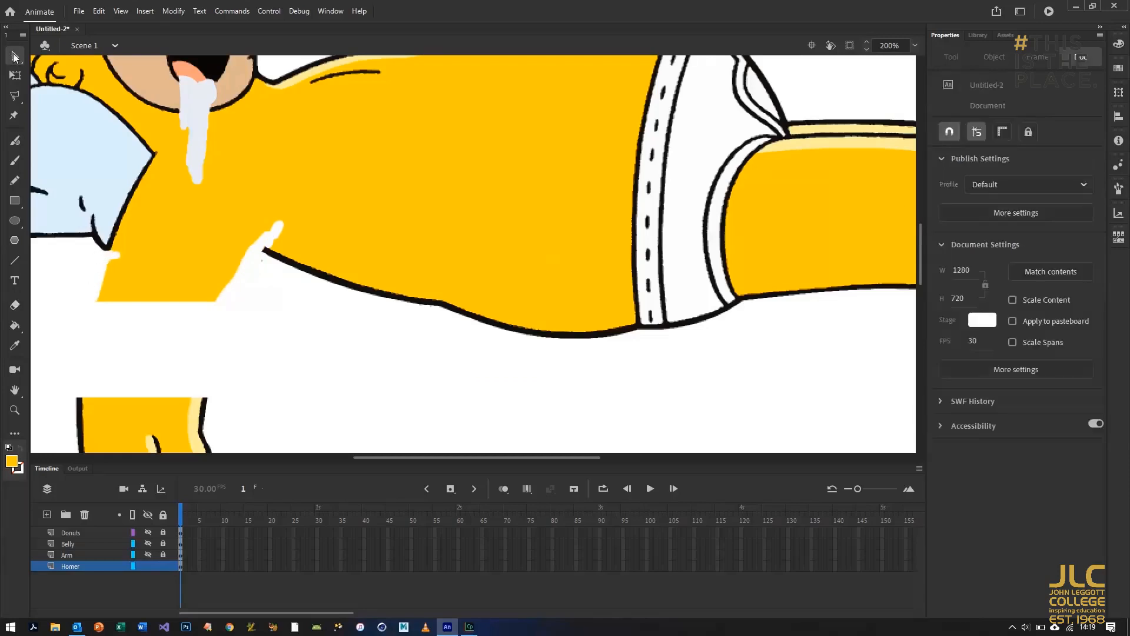
{"action": "left_click_drag", "start_coordinate": [84, 211], "coordinate": [501, 257]}
{"action": "key", "text": "ctrl+z"}
{"action": "left_click", "coordinate": [78, 266]}
{"action": "left_click", "coordinate": [174, 11]}
{"action": "mouse_move", "coordinate": [221, 159]}
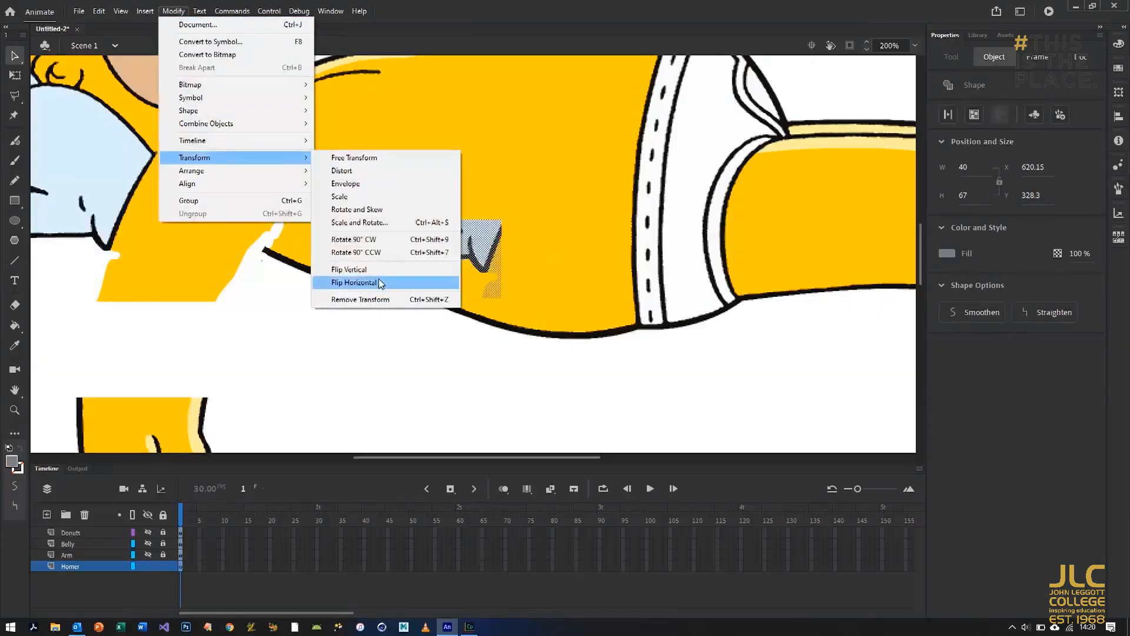
{"action": "left_click", "coordinate": [379, 282]}
Rotate the flipped pillow corner and move it to the blank area beneath the belly
{"action": "left_click", "coordinate": [99, 11]}
{"action": "left_click", "coordinate": [34, 81]}
{"action": "left_click", "coordinate": [15, 75]}
{"action": "left_click_drag", "start_coordinate": [477, 244], "coordinate": [318, 353]}
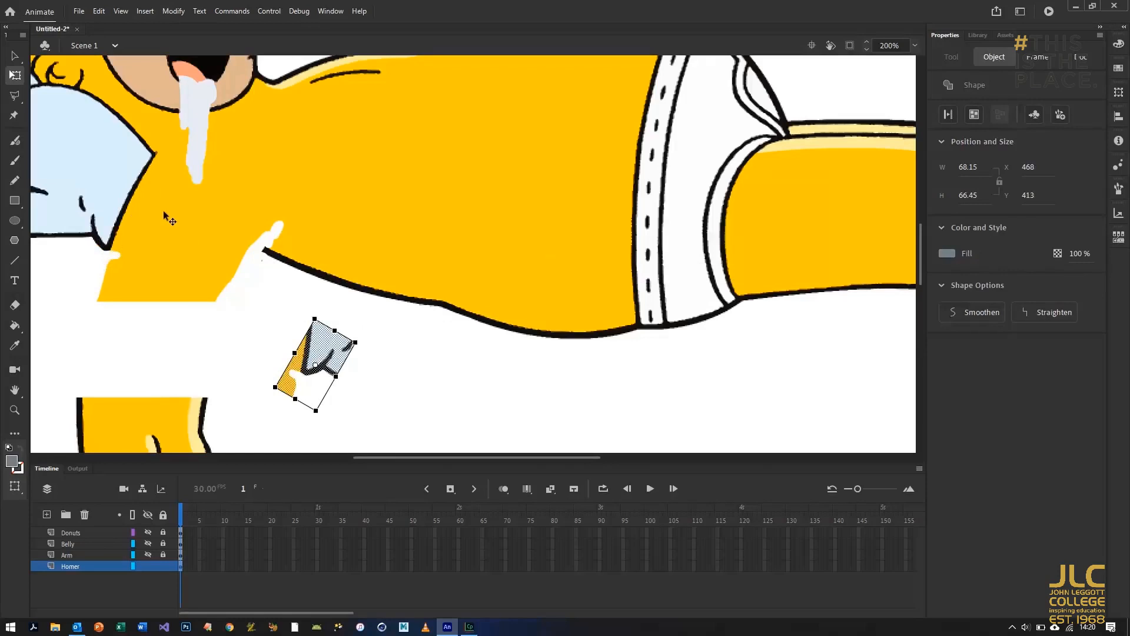
{"action": "left_click", "coordinate": [279, 367]}
Delete the yellow fill, the light blue fill and the small crease mark from the copied pillow corner
{"action": "key", "text": "v"}
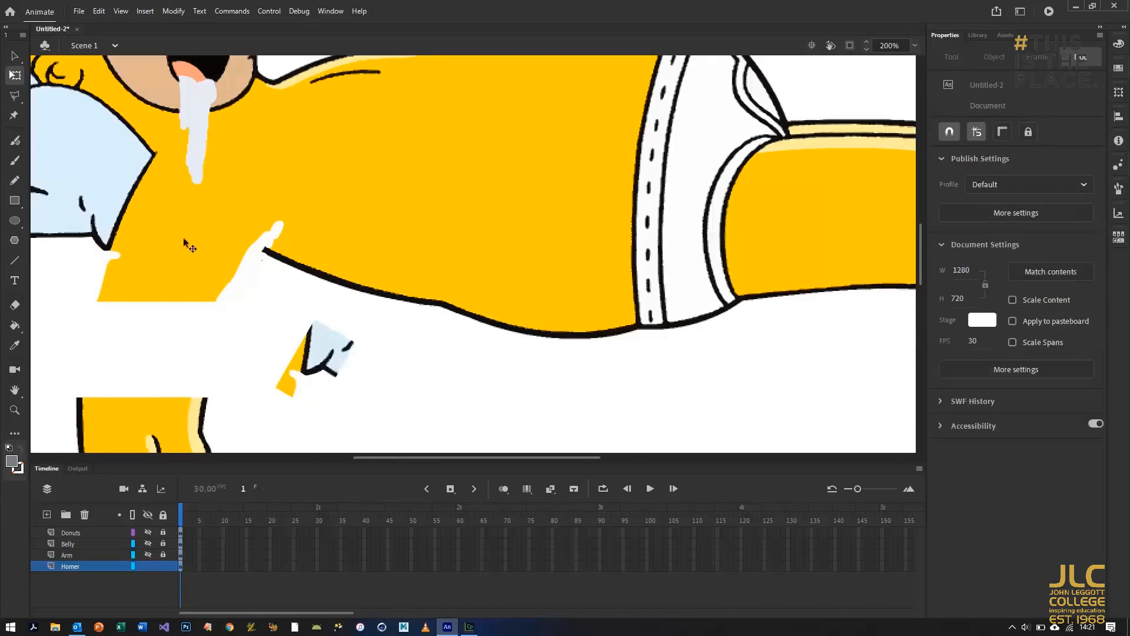
{"action": "left_click", "coordinate": [296, 373]}
{"action": "key", "text": "Delete"}
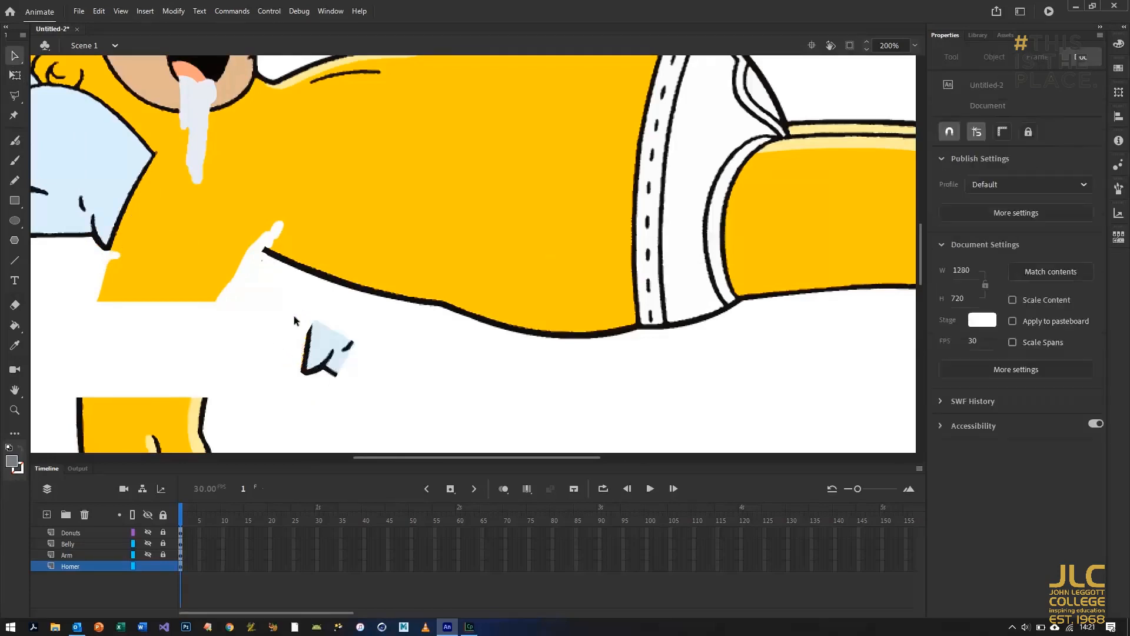
{"action": "left_click", "coordinate": [324, 349]}
{"action": "key", "text": "Delete"}
{"action": "left_click_drag", "start_coordinate": [363, 336], "coordinate": [333, 366]}
Erase and remove the copied corner's surplus lines, keeping only the short curved crease
{"action": "key", "text": "e"}
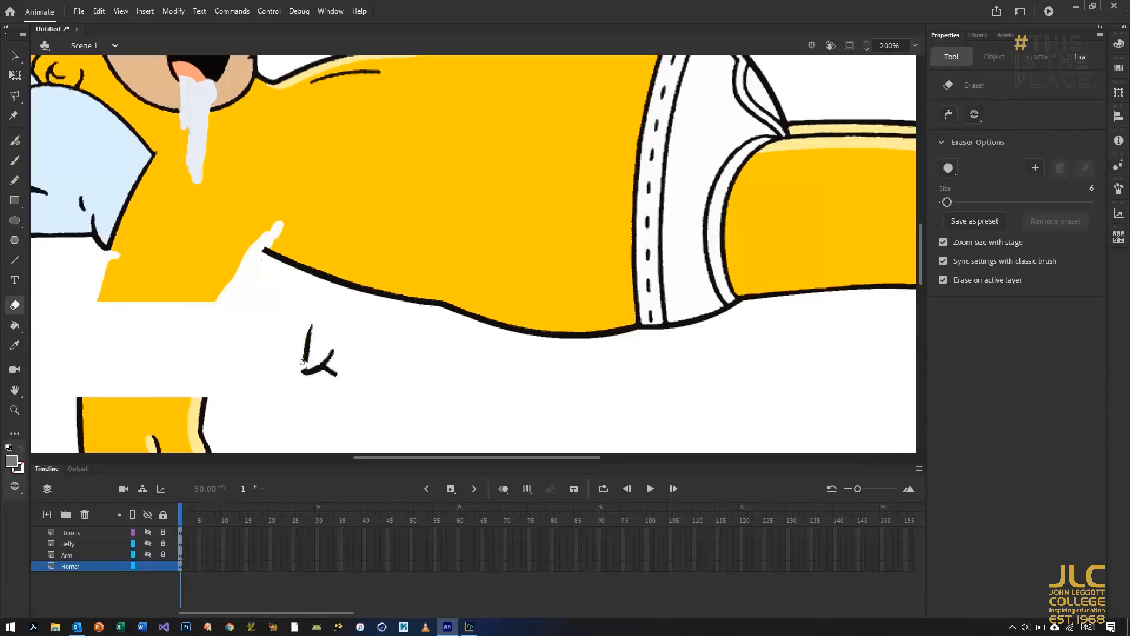
{"action": "left_click_drag", "start_coordinate": [300, 364], "coordinate": [309, 324]}
{"action": "left_click", "coordinate": [14, 56]}
{"action": "left_click_drag", "start_coordinate": [271, 325], "coordinate": [356, 393]}
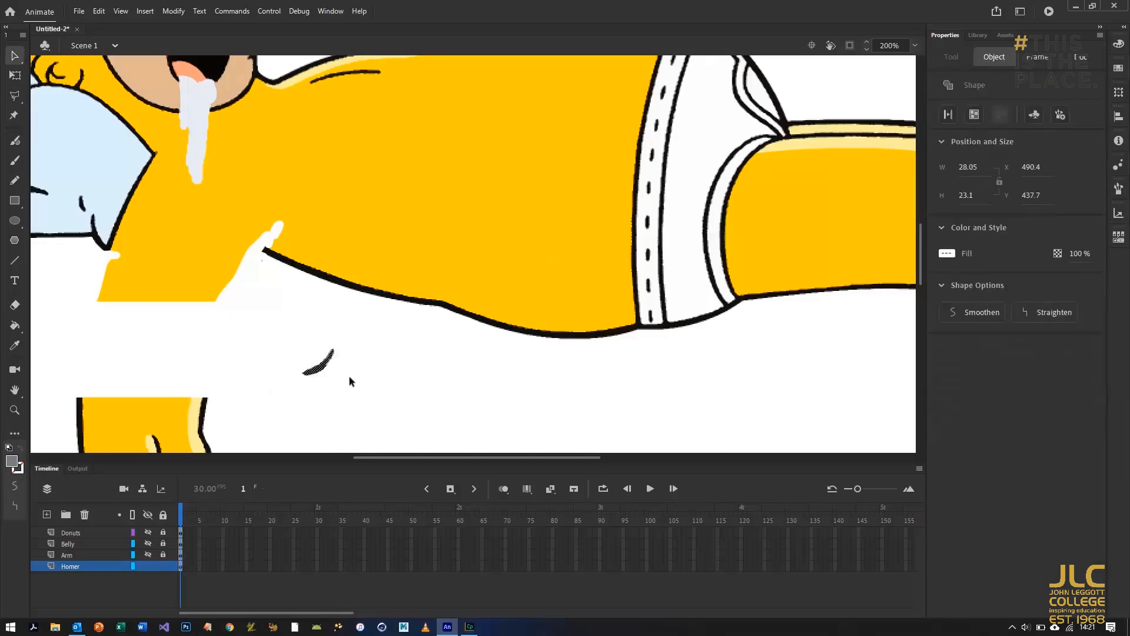
Adjust the curved crease with Free Transform and attach it to the pillow's corner beside the arm stub
{"action": "left_click", "coordinate": [15, 75]}
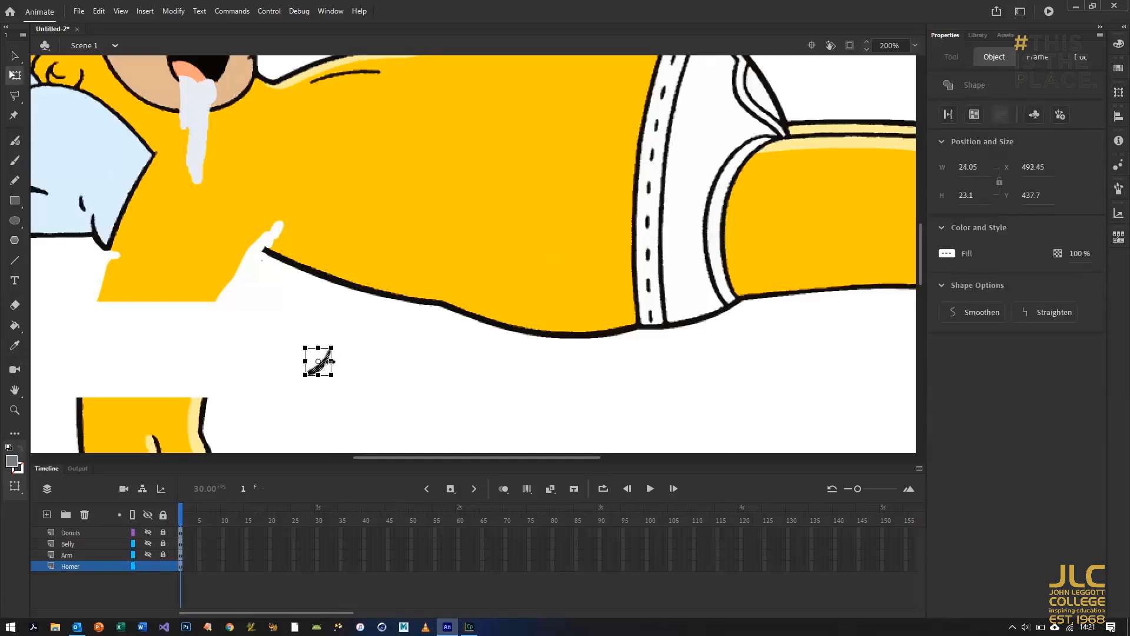
{"action": "left_click_drag", "start_coordinate": [327, 378], "coordinate": [131, 253]}
{"action": "left_click", "coordinate": [93, 267]}
Move a copy of the head and pillow outline to the blank area beneath the legs at X 661.85, Y 430
{"action": "left_click", "coordinate": [121, 227]}
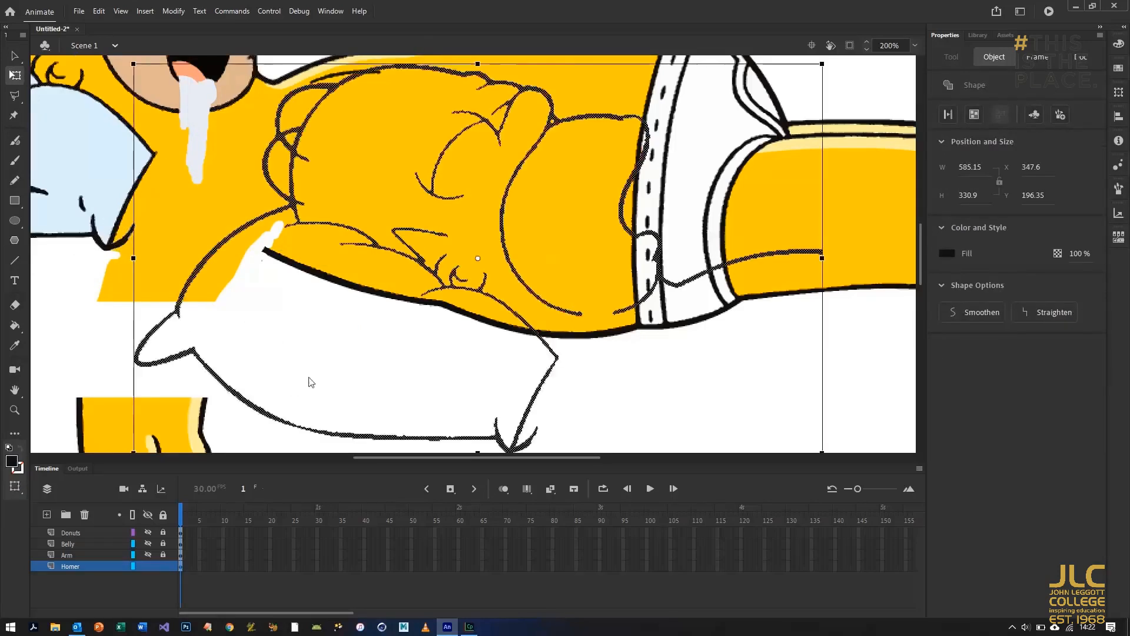
{"action": "scroll", "coordinate": [353, 359], "scroll_direction": "down", "scroll_amount": 2}
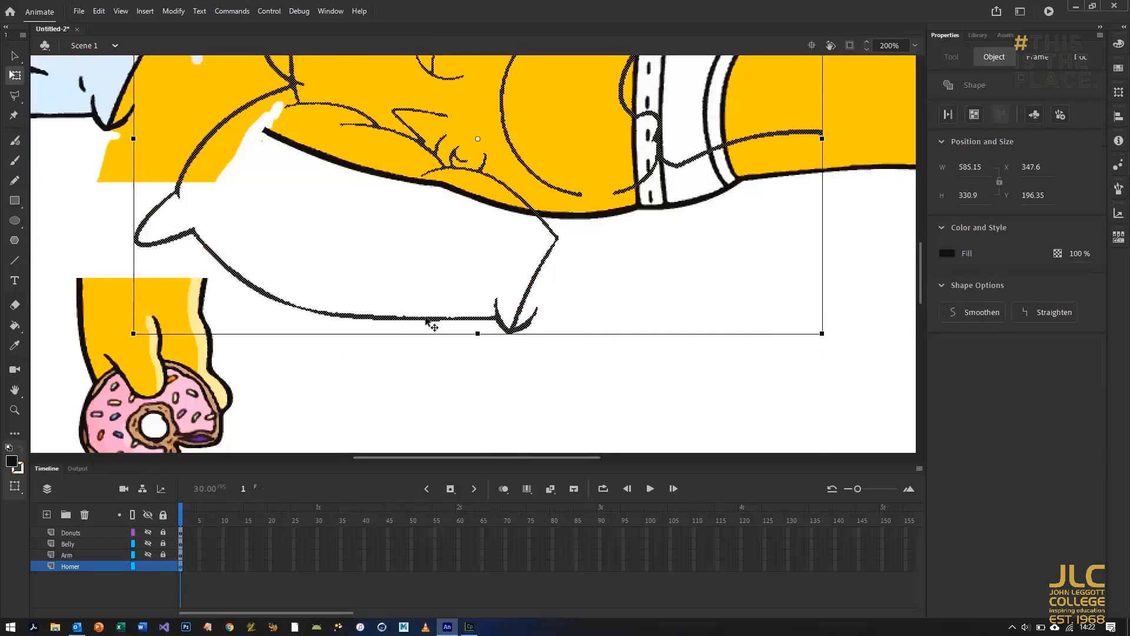
{"action": "key", "text": "ctrl+minus"}
{"action": "key", "text": "ctrl+minus"}
{"action": "left_click_drag", "start_coordinate": [494, 262], "coordinate": [586, 331]}
{"action": "left_click", "coordinate": [15, 59]}
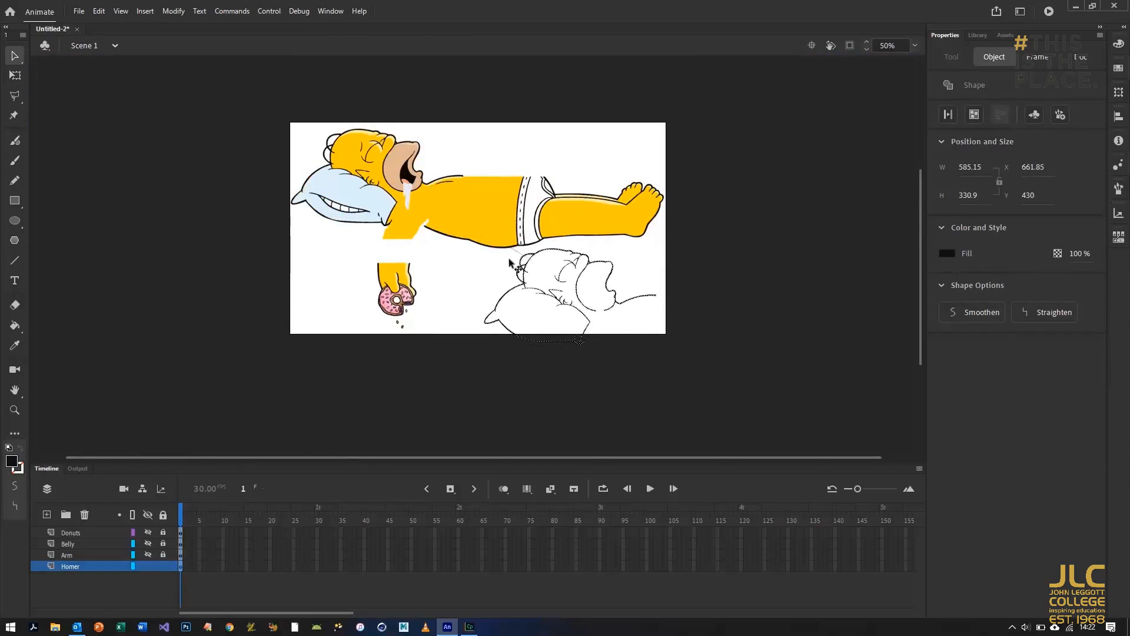
Delete the surplus parts of the copied head and pillow outline, keeping only the pillow's lower tail corner
{"action": "left_click_drag", "start_coordinate": [663, 246], "coordinate": [550, 320]}
{"action": "mouse_move", "coordinate": [458, 251]}
{"action": "left_mouse_down"}
{"action": "mouse_move", "coordinate": [503, 327]}
{"action": "mouse_move", "coordinate": [567, 382]}
{"action": "left_mouse_up"}
{"action": "key", "text": "Delete"}
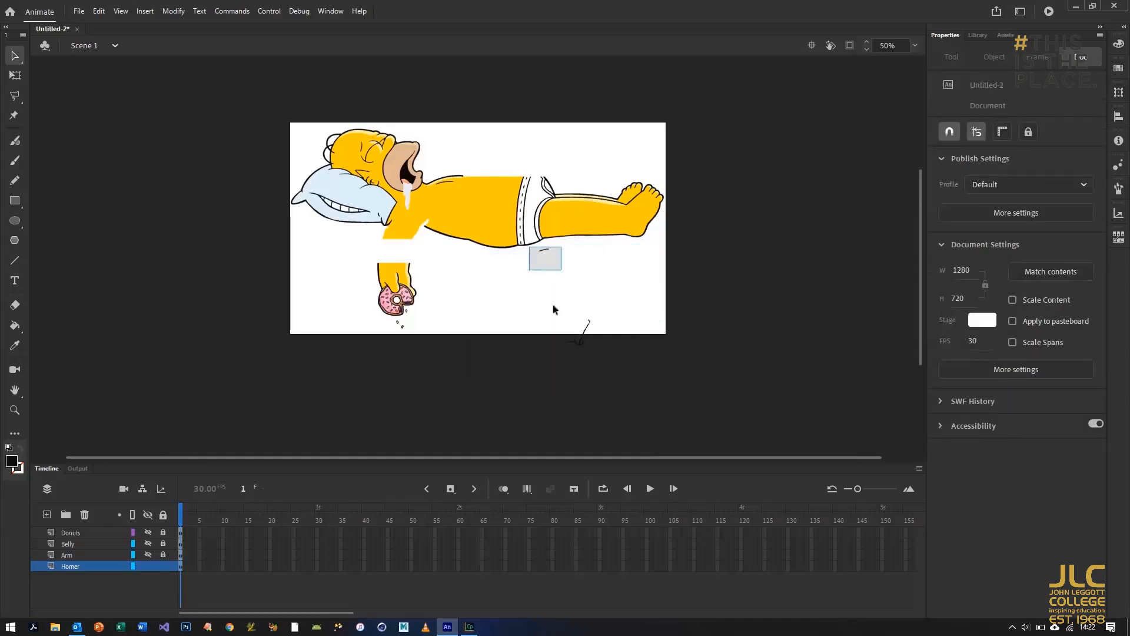
Move the remaining corner line beneath the pillow at X 200, Y 358 and flip it horizontally
{"action": "mouse_move", "coordinate": [556, 305]}
{"action": "left_mouse_down"}
{"action": "mouse_move", "coordinate": [608, 369]}
{"action": "mouse_move", "coordinate": [357, 259]}
{"action": "left_mouse_up"}
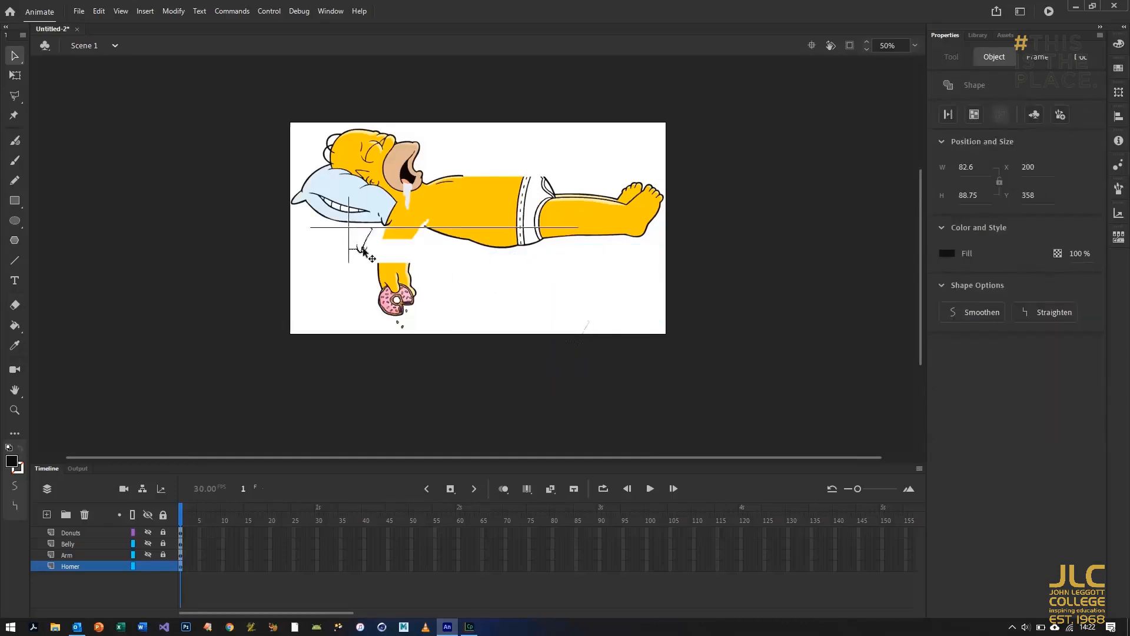
{"action": "key", "text": "ctrl+="}
{"action": "key", "text": "ctrl+="}
{"action": "key", "text": "ctrl+="}
{"action": "left_click", "coordinate": [98, 11]}
{"action": "left_click", "coordinate": [173, 11]}
{"action": "mouse_move", "coordinate": [204, 156]}
{"action": "left_click", "coordinate": [380, 281]}
{"action": "key", "text": "ctrl+minus"}
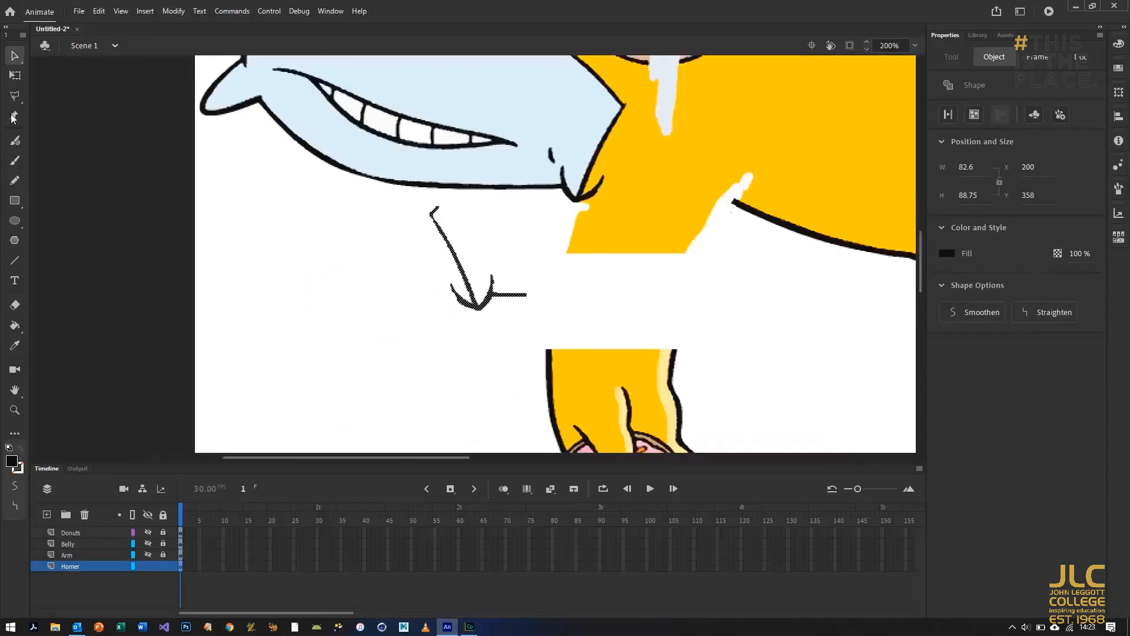
Rotate the flipped corner line with Free Transform and place it over the pillow's arm-side corner at X 331.8, Y 260.7
{"action": "left_click", "coordinate": [15, 75]}
{"action": "mouse_move", "coordinate": [534, 204]}
{"action": "left_mouse_down"}
{"action": "mouse_move", "coordinate": [550, 263]}
{"action": "mouse_move", "coordinate": [589, 227]}
{"action": "mouse_move", "coordinate": [677, 194]}
{"action": "mouse_move", "coordinate": [683, 179]}
{"action": "left_mouse_up"}
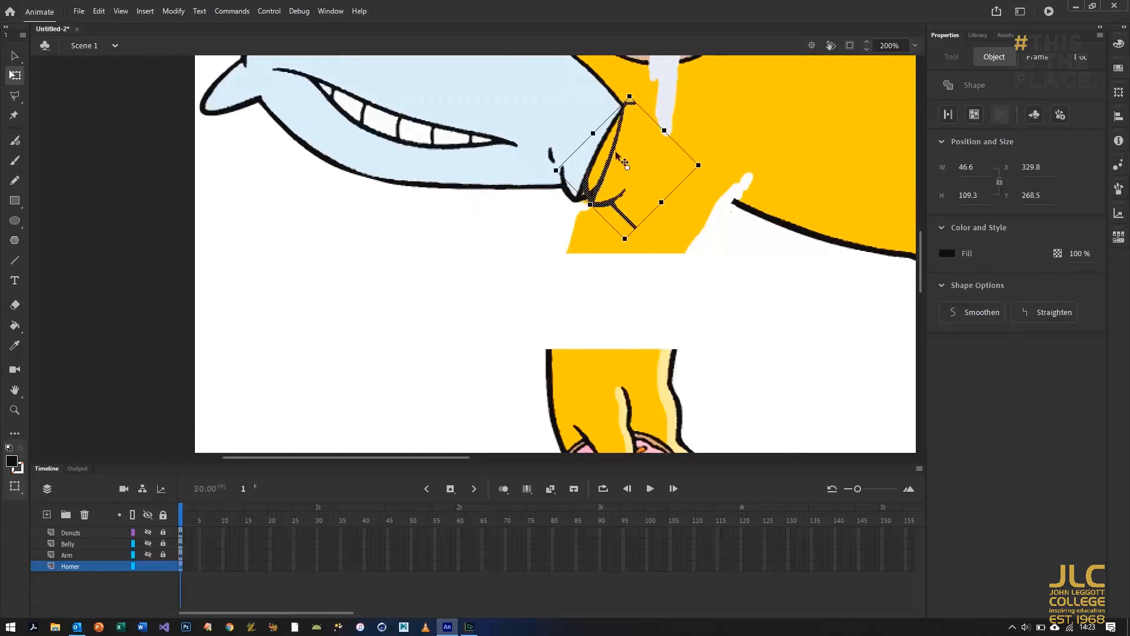
{"action": "left_click_drag", "start_coordinate": [615, 166], "coordinate": [615, 157]}
{"action": "key", "text": "Right"}
{"action": "key", "text": "Right"}
{"action": "key", "text": "Right"}
{"action": "key", "text": "Right"}
{"action": "key", "text": "Right"}
{"action": "key", "text": "Right"}
{"action": "key", "text": "Right"}
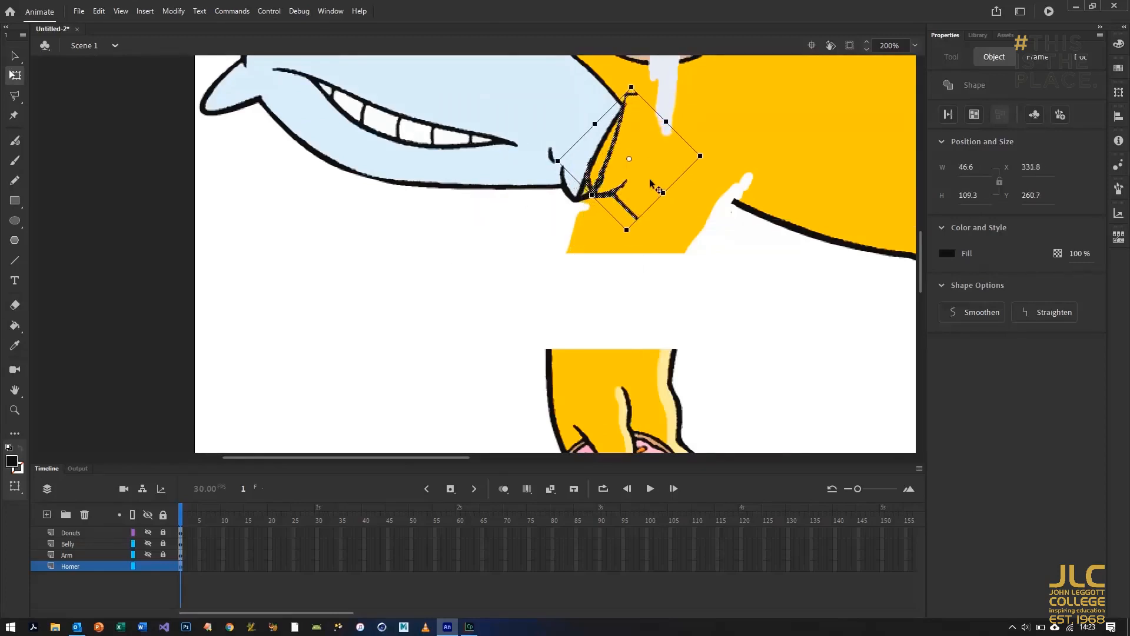
Erase the surplus lines beside the placed corner and the old pillow edge inside it with the size 6 Eraser
{"action": "left_click", "coordinate": [15, 304]}
{"action": "left_click", "coordinate": [55, 178]}
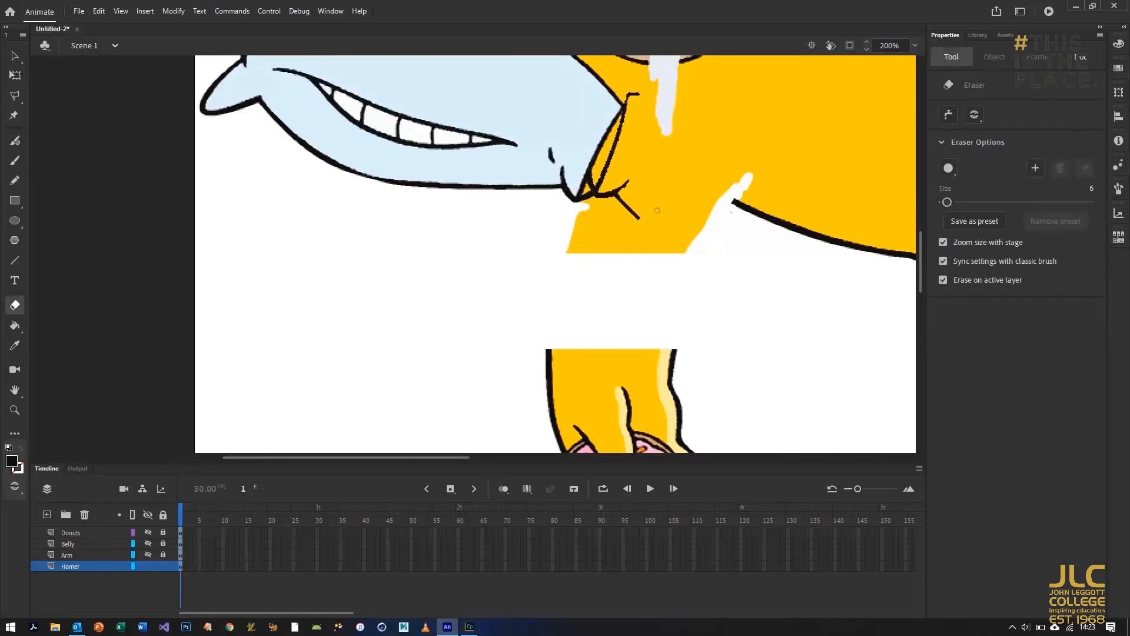
{"action": "key", "text": "ctrl+z"}
{"action": "key", "text": "ctrl+equal"}
{"action": "scroll", "coordinate": [671, 177], "scroll_direction": "up", "scroll_amount": 3}
{"action": "scroll", "coordinate": [673, 171], "scroll_direction": "down", "scroll_amount": 1}
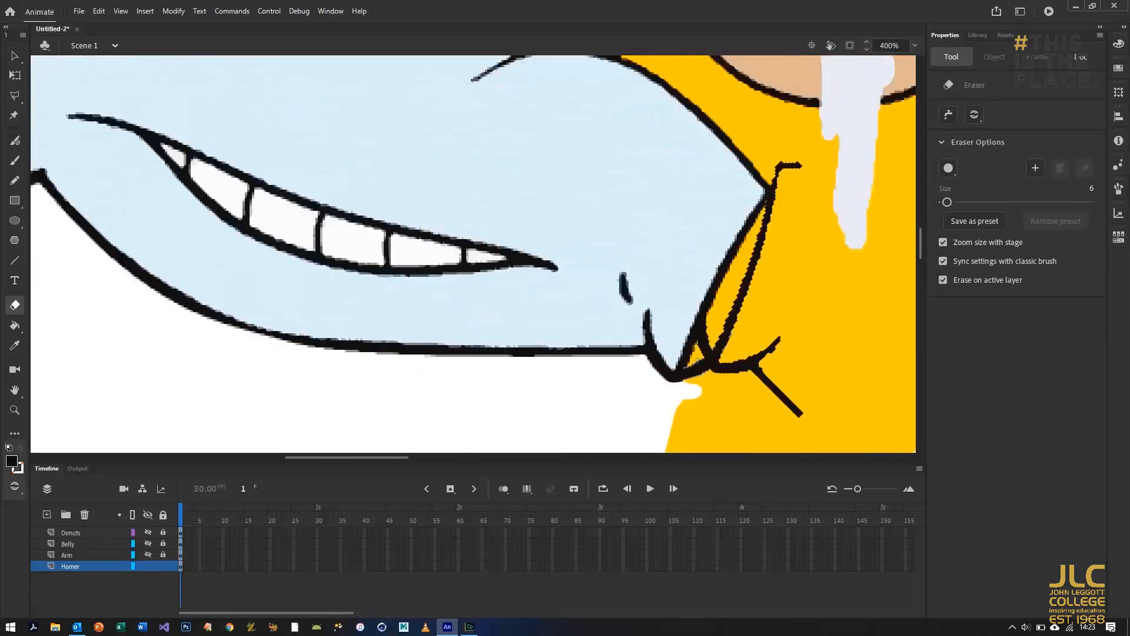
{"action": "mouse_move", "coordinate": [725, 362]}
{"action": "left_mouse_down"}
{"action": "mouse_move", "coordinate": [764, 326]}
{"action": "mouse_move", "coordinate": [758, 371]}
{"action": "mouse_move", "coordinate": [746, 361]}
{"action": "mouse_move", "coordinate": [783, 403]}
{"action": "mouse_move", "coordinate": [810, 417]}
{"action": "left_mouse_up"}
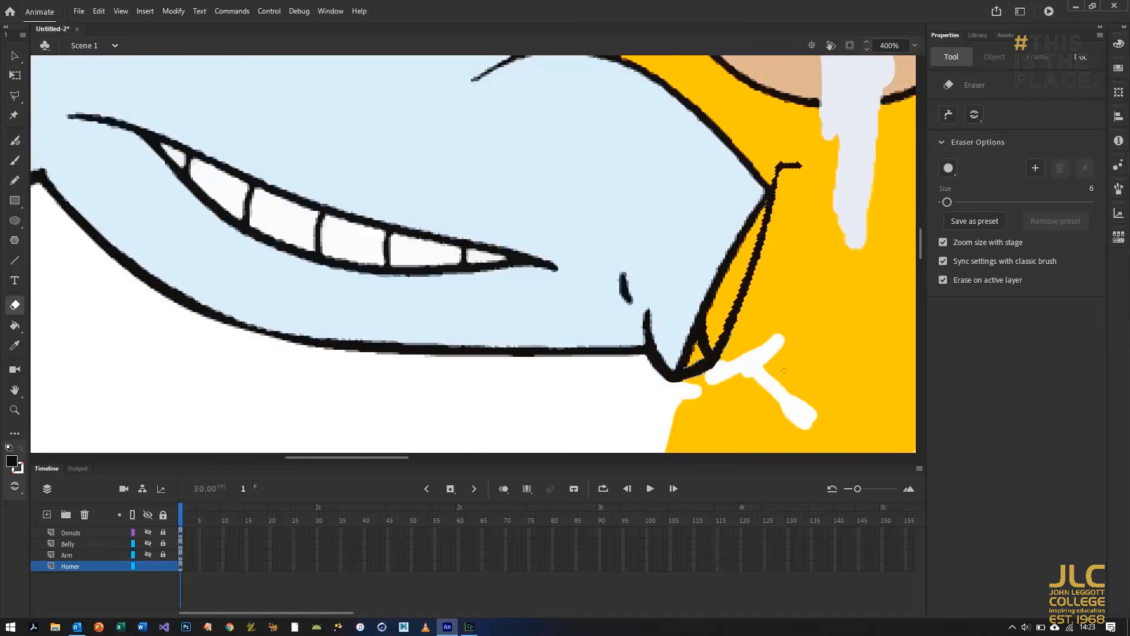
{"action": "mouse_move", "coordinate": [757, 198]}
{"action": "left_mouse_down"}
{"action": "mouse_move", "coordinate": [760, 209]}
{"action": "mouse_move", "coordinate": [720, 236]}
{"action": "mouse_move", "coordinate": [699, 281]}
{"action": "left_mouse_up"}
{"action": "mouse_move", "coordinate": [725, 215]}
{"action": "left_mouse_down"}
{"action": "mouse_move", "coordinate": [682, 309]}
{"action": "mouse_move", "coordinate": [704, 347]}
{"action": "mouse_move", "coordinate": [691, 310]}
{"action": "mouse_move", "coordinate": [674, 314]}
{"action": "mouse_move", "coordinate": [662, 347]}
{"action": "mouse_move", "coordinate": [683, 339]}
{"action": "mouse_move", "coordinate": [672, 325]}
{"action": "mouse_move", "coordinate": [703, 268]}
{"action": "left_mouse_up"}
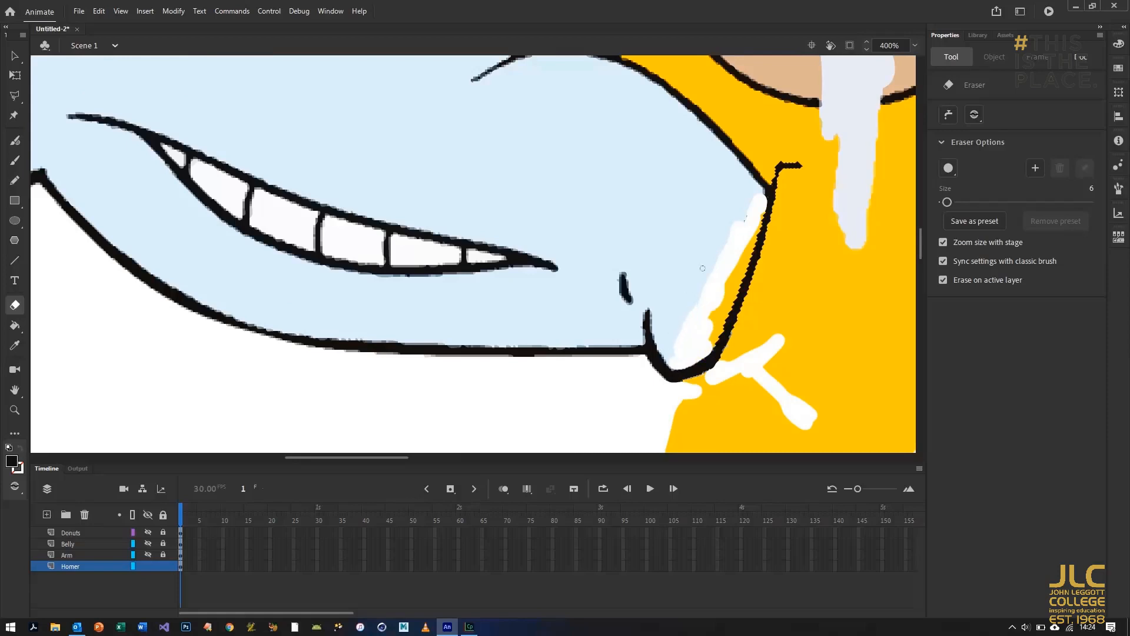
Delete the leftover yellow sliver inside the pillow corner and fill the gap with the pillow's light blue
{"action": "left_click", "coordinate": [15, 56]}
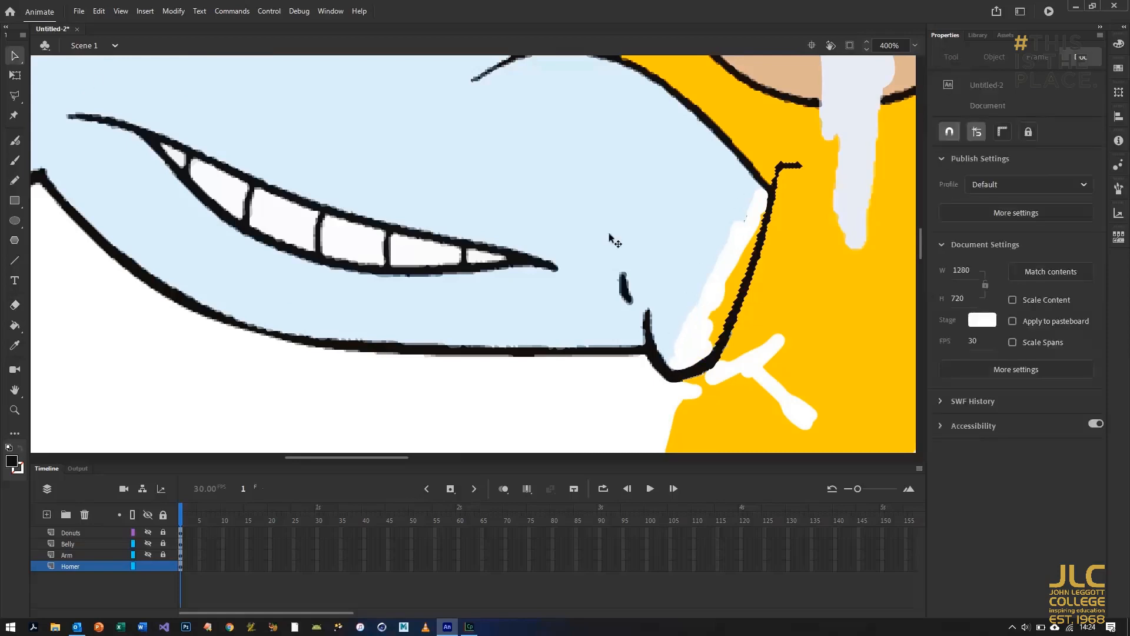
{"action": "left_click", "coordinate": [735, 292]}
{"action": "key", "text": "Delete"}
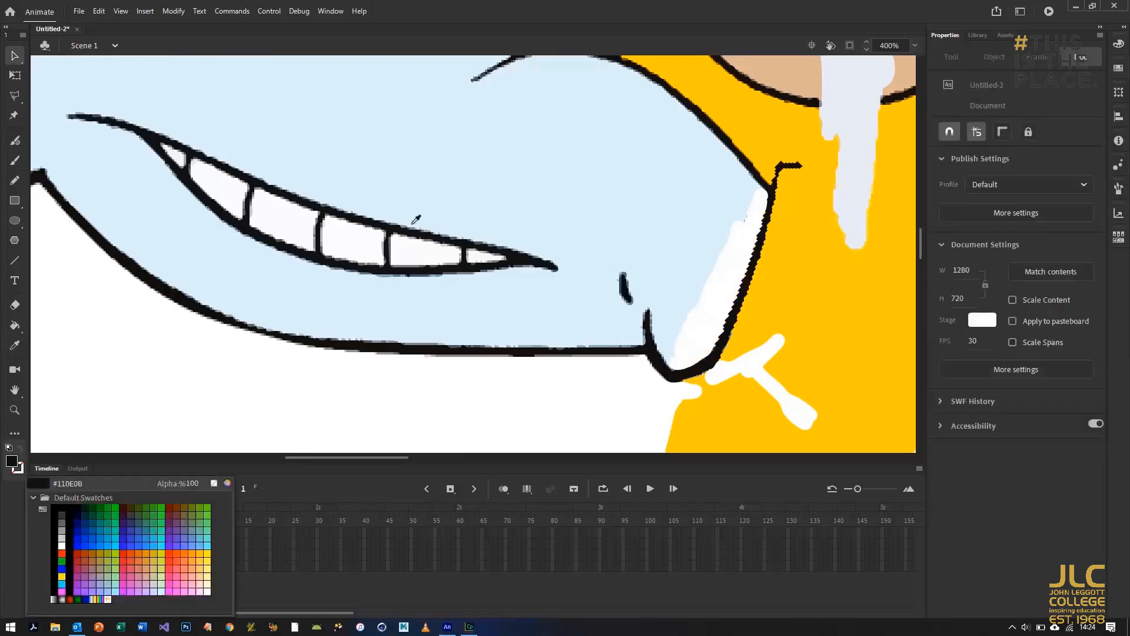
{"action": "left_click", "coordinate": [15, 325]}
{"action": "left_click", "coordinate": [717, 291]}
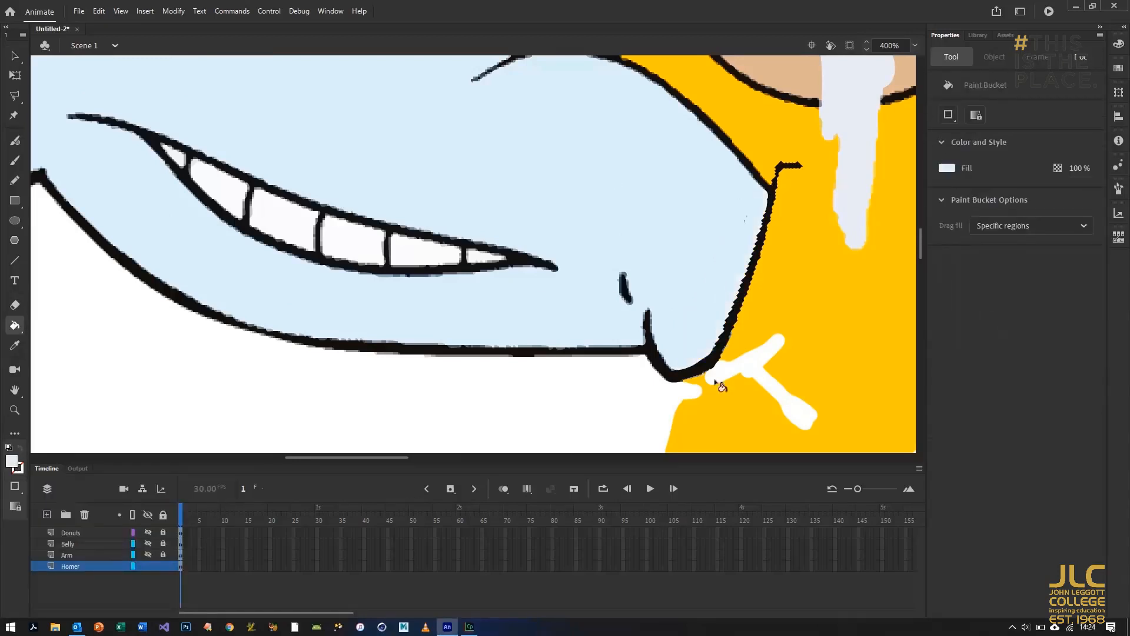
Erase the stray line at the pillow's upper tip and recolour the erased marks around the corner with the sampled skin yellow
{"action": "left_click", "coordinate": [13, 305]}
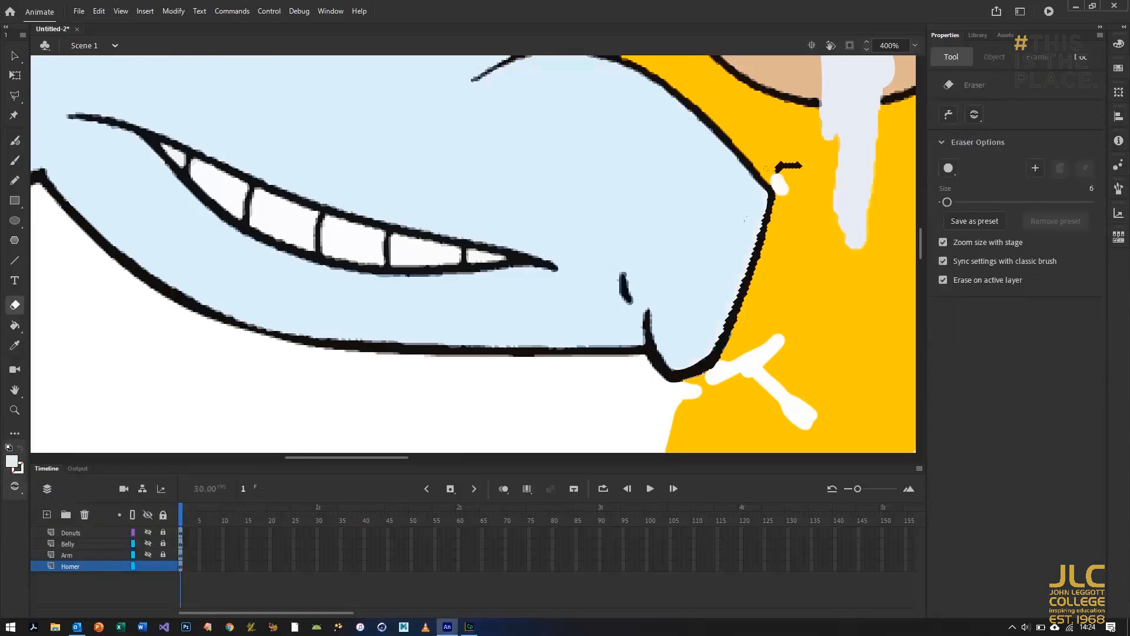
{"action": "left_click_drag", "start_coordinate": [759, 154], "coordinate": [803, 151]}
{"action": "left_click", "coordinate": [10, 461]}
{"action": "left_click", "coordinate": [819, 260]}
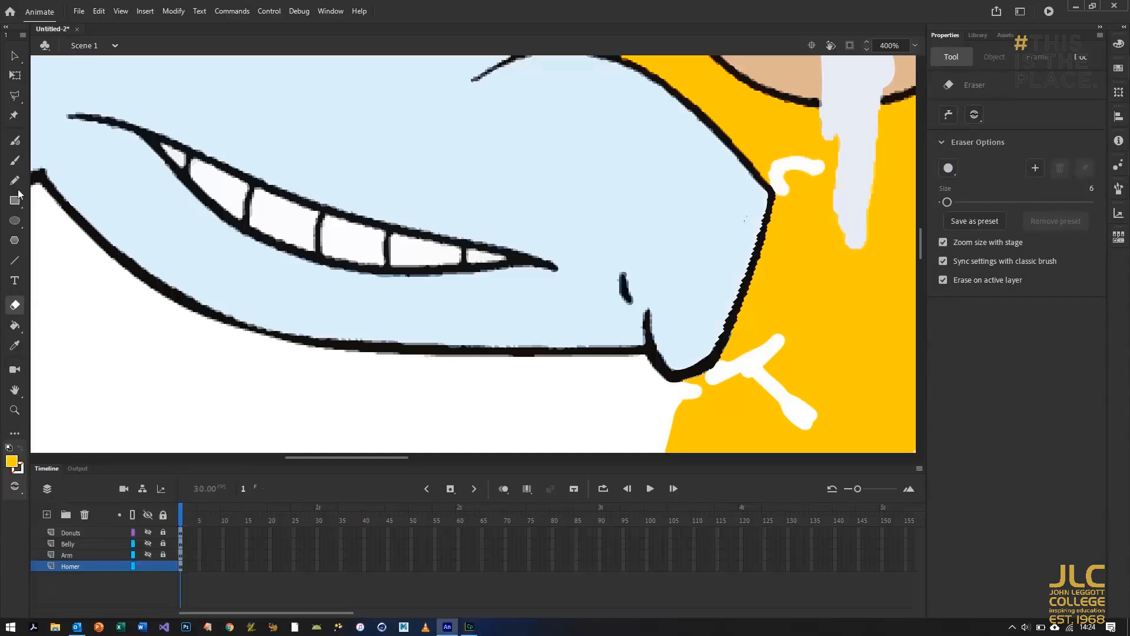
{"action": "left_click", "coordinate": [14, 160]}
{"action": "left_click_drag", "start_coordinate": [692, 384], "coordinate": [685, 398]}
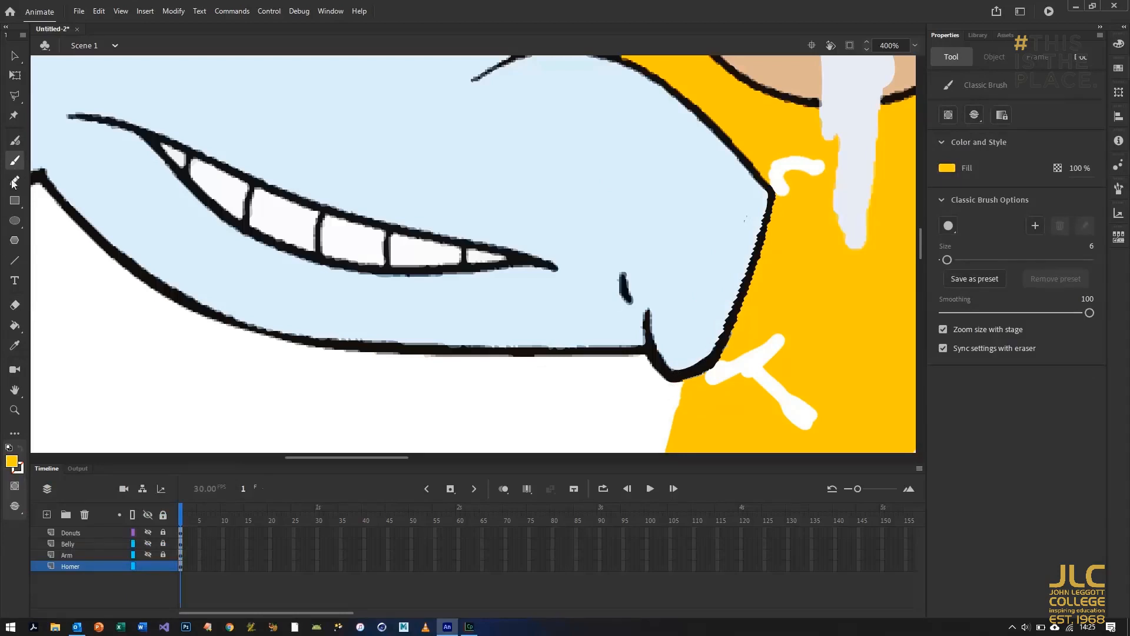
{"action": "left_click", "coordinate": [14, 325]}
{"action": "left_click", "coordinate": [803, 186]}
{"action": "left_click", "coordinate": [766, 379]}
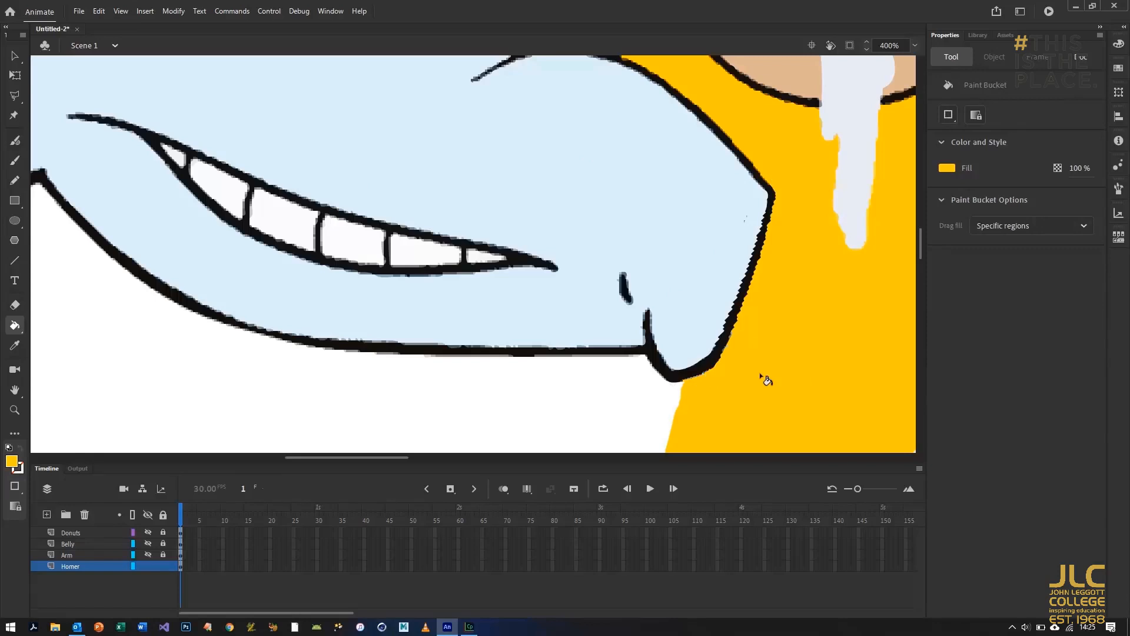
Copy the end section of the body's underside outline into the blank area below the pillow and delete its surplus fill
{"action": "scroll", "coordinate": [800, 355], "scroll_direction": "up", "scroll_amount": 5}
{"action": "scroll", "coordinate": [702, 355], "scroll_direction": "down", "scroll_amount": 7}
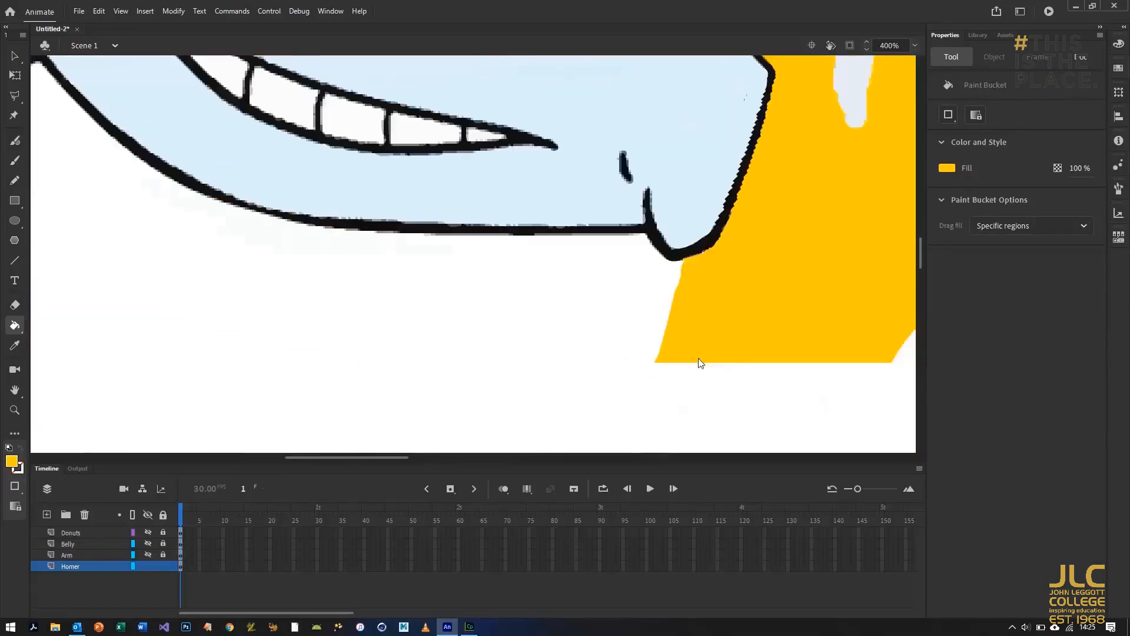
{"action": "key", "text": "ctrl+minus"}
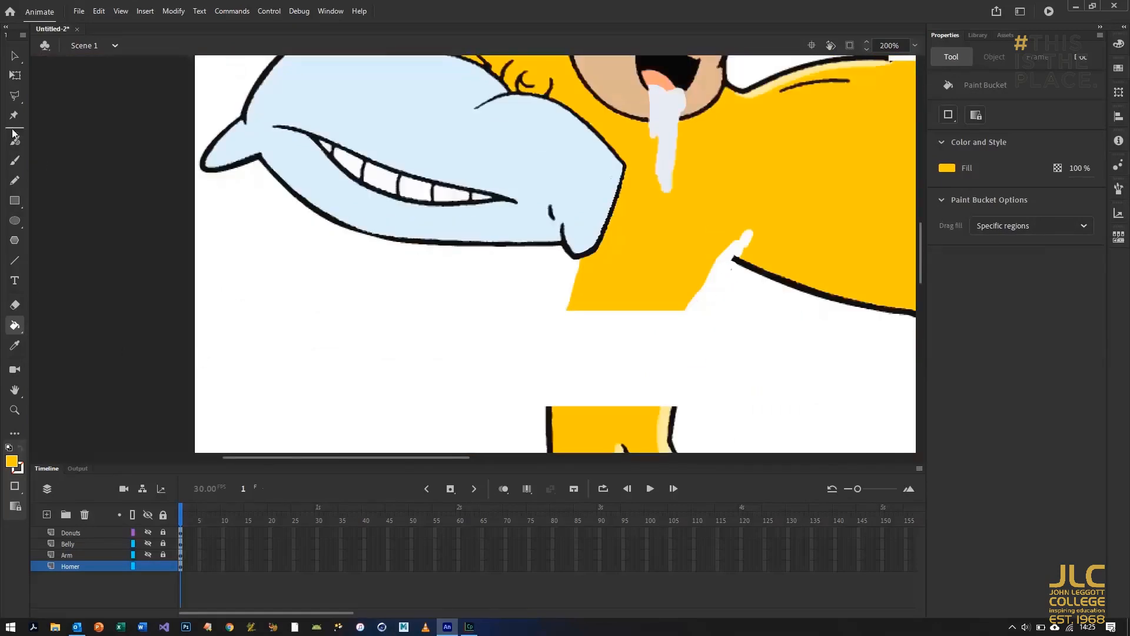
{"action": "left_click", "coordinate": [14, 56]}
{"action": "mouse_move", "coordinate": [733, 252]}
{"action": "left_mouse_down"}
{"action": "mouse_move", "coordinate": [774, 310]}
{"action": "mouse_move", "coordinate": [733, 287]}
{"action": "mouse_move", "coordinate": [853, 248]}
{"action": "mouse_move", "coordinate": [513, 278]}
{"action": "mouse_move", "coordinate": [448, 339]}
{"action": "left_mouse_up"}
{"action": "left_click", "coordinate": [345, 305]}
{"action": "left_click", "coordinate": [433, 327]}
{"action": "key", "text": "Escape"}
{"action": "left_click", "coordinate": [436, 324]}
{"action": "key", "text": "Delete"}
Extend the body's underside outline across the armpit gap by rotating the copied section and placing it at X 422.65, Y 331.6
{"action": "left_click_drag", "start_coordinate": [472, 366], "coordinate": [339, 302]}
{"action": "key", "text": "q"}
{"action": "mouse_move", "coordinate": [418, 350]}
{"action": "left_mouse_down"}
{"action": "mouse_move", "coordinate": [595, 284]}
{"action": "mouse_move", "coordinate": [721, 259]}
{"action": "mouse_move", "coordinate": [745, 270]}
{"action": "left_mouse_up"}
{"action": "left_click_drag", "start_coordinate": [732, 229], "coordinate": [782, 241]}
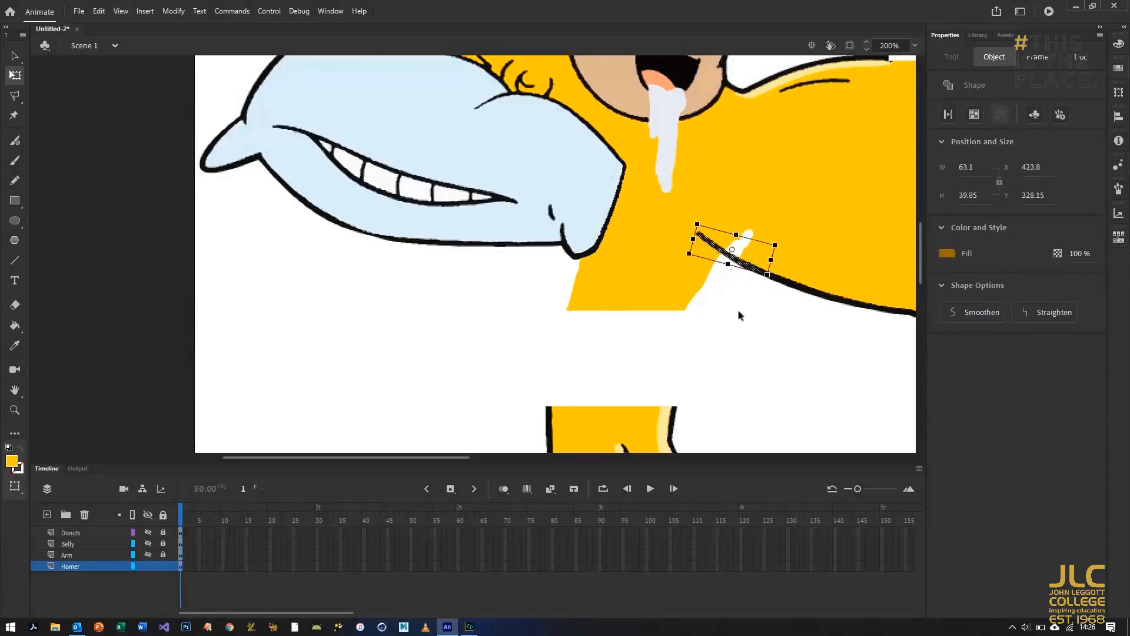
{"action": "left_click_drag", "start_coordinate": [687, 226], "coordinate": [685, 231]}
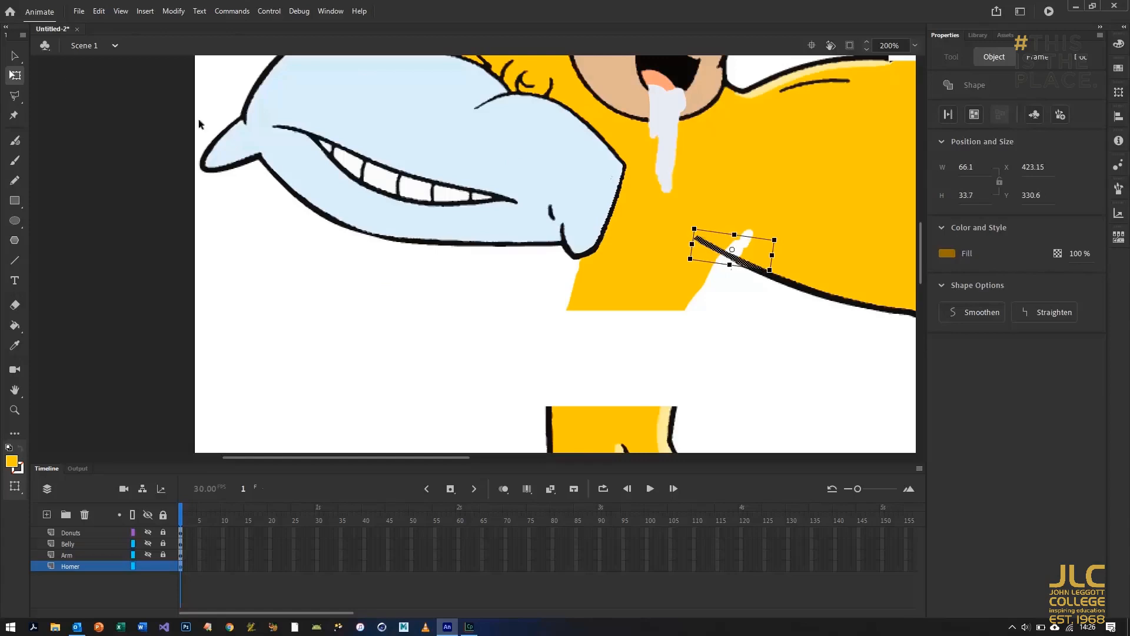
{"action": "left_click", "coordinate": [15, 55]}
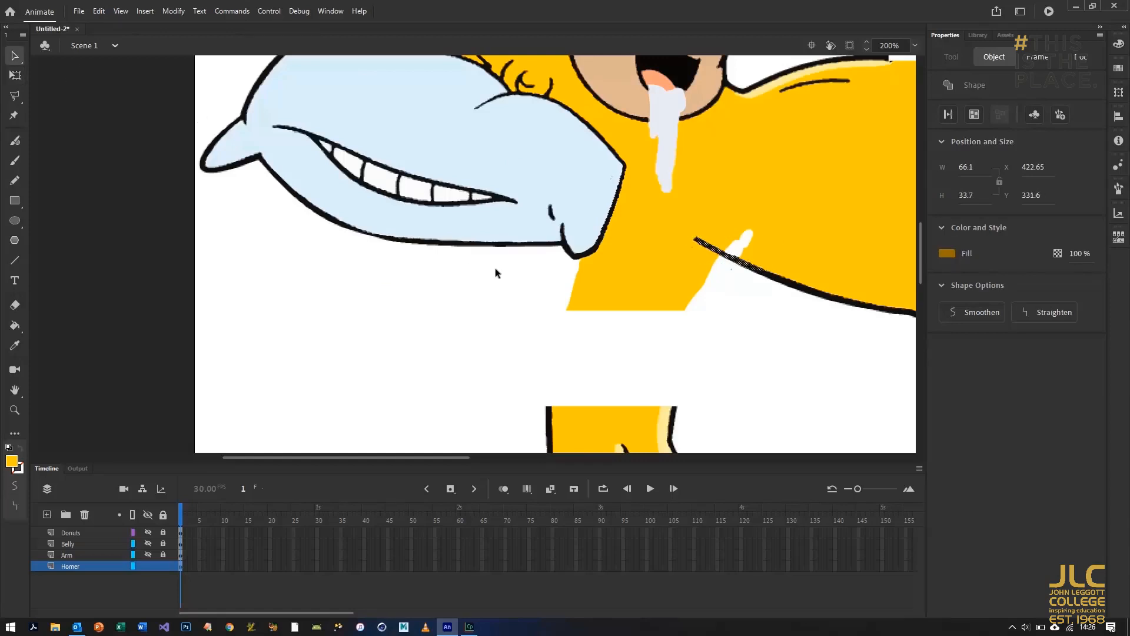
Erase a dividing line through the yellow skin from the end of the extended outline to the pillow's edge
{"action": "left_click", "coordinate": [15, 305]}
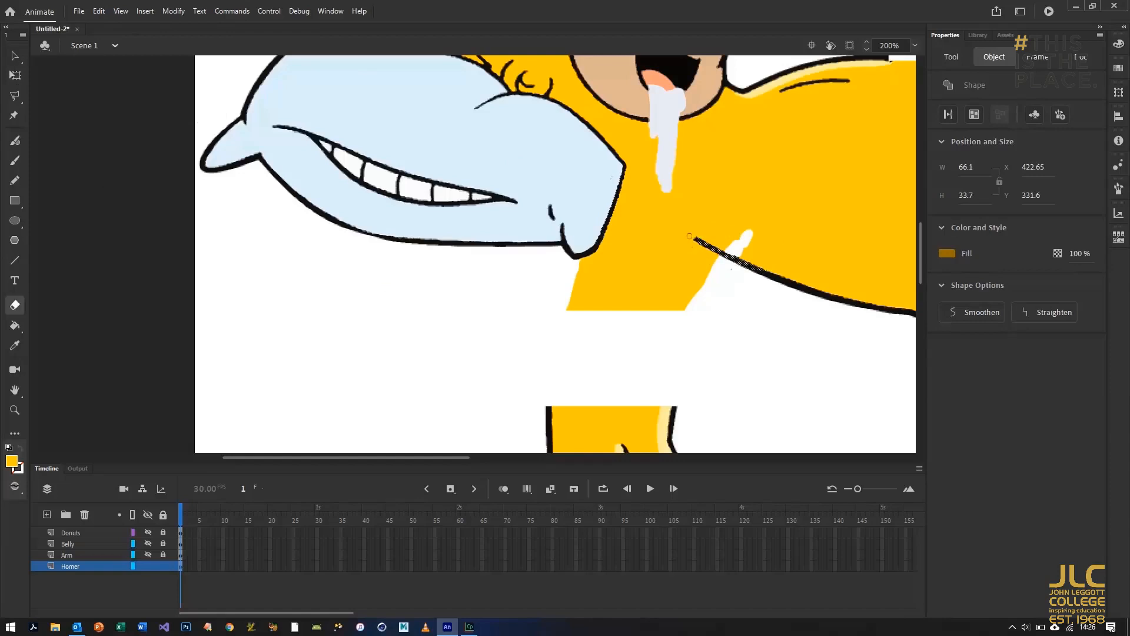
{"action": "left_click", "coordinate": [691, 238]}
{"action": "left_click_drag", "start_coordinate": [688, 237], "coordinate": [617, 218]}
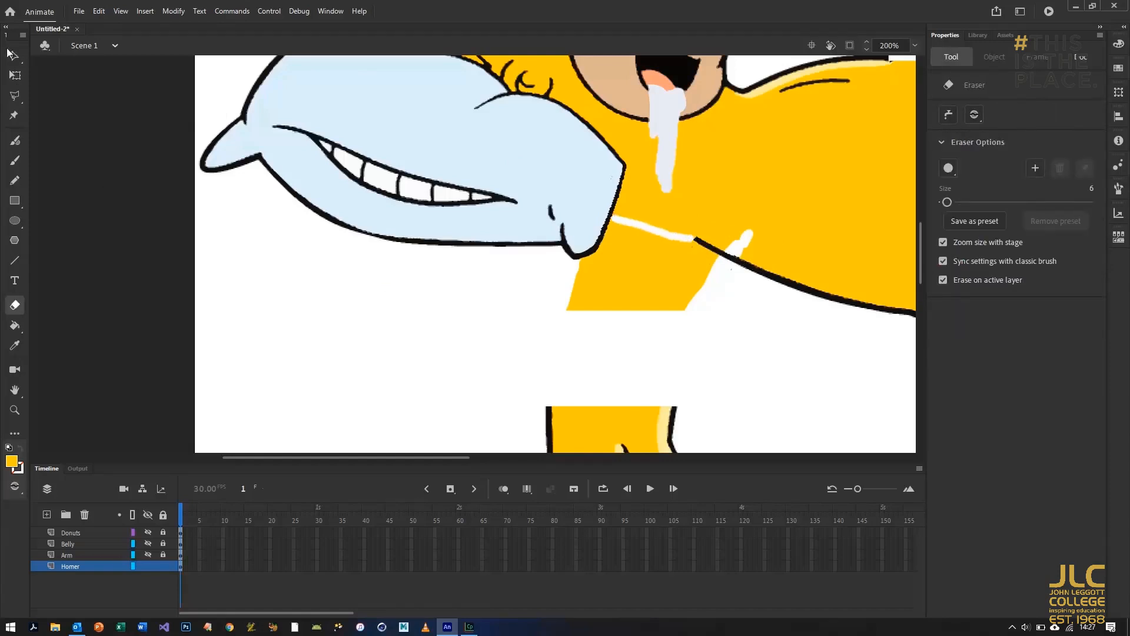
{"action": "key", "text": "v"}
{"action": "left_click", "coordinate": [648, 284]}
{"action": "key", "text": "ctrl+equal"}
{"action": "scroll", "coordinate": [691, 294], "scroll_direction": "down", "scroll_amount": 5}
{"action": "left_click", "coordinate": [15, 304]}
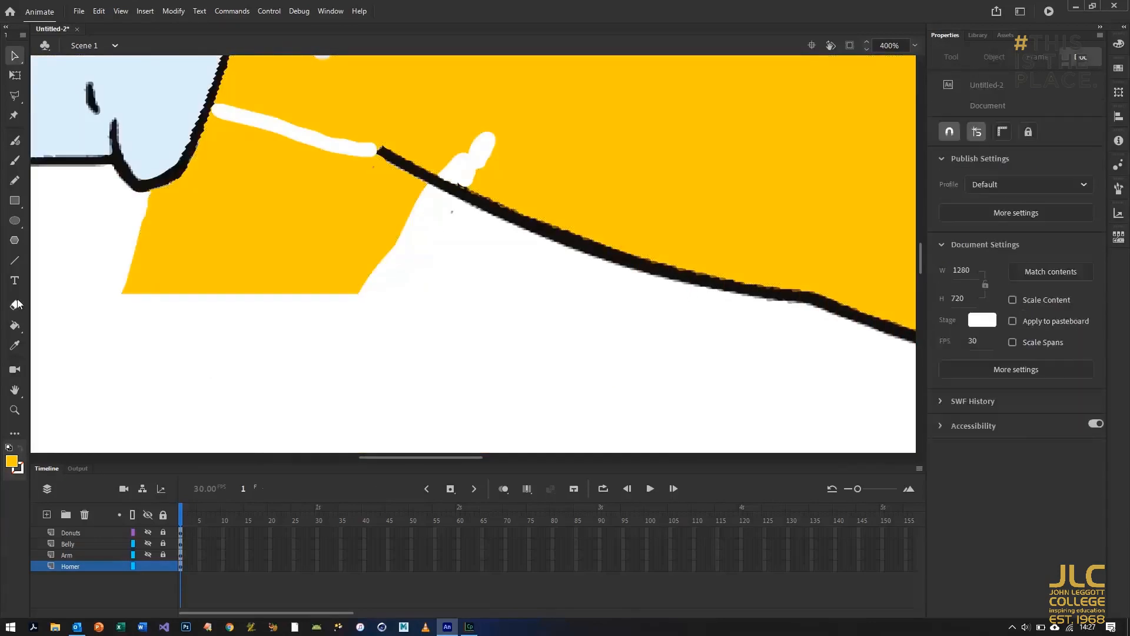
{"action": "left_click", "coordinate": [372, 159]}
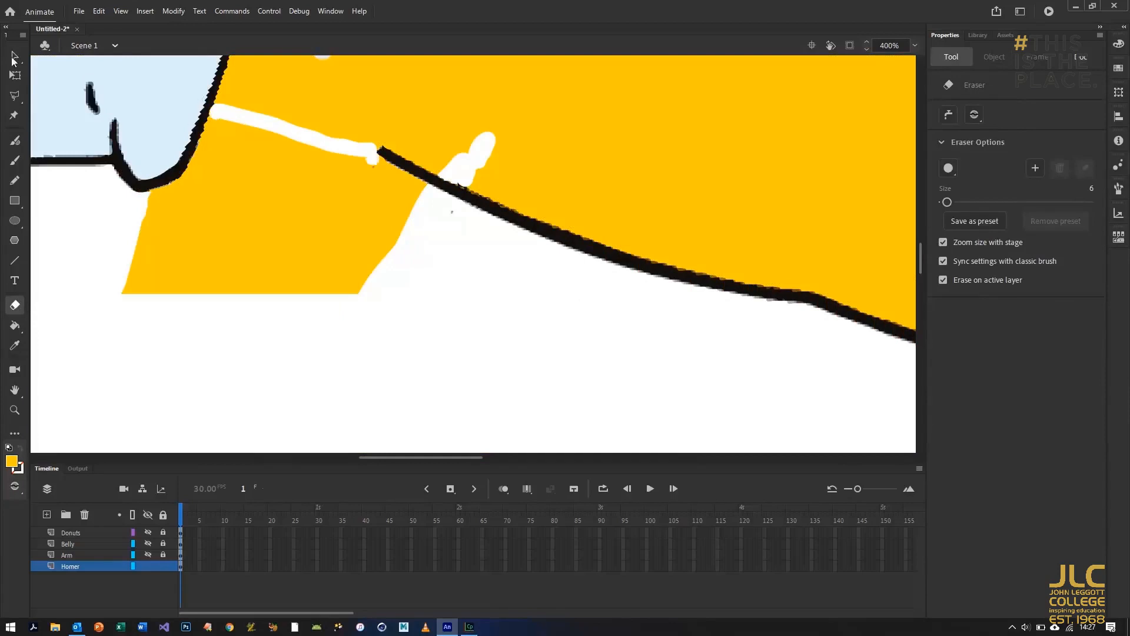
Delete the cut-off yellow arm stub and fill the white gap above the body outline with yellow
{"action": "left_click", "coordinate": [14, 55]}
{"action": "left_click", "coordinate": [298, 202]}
{"action": "key", "text": "Delete"}
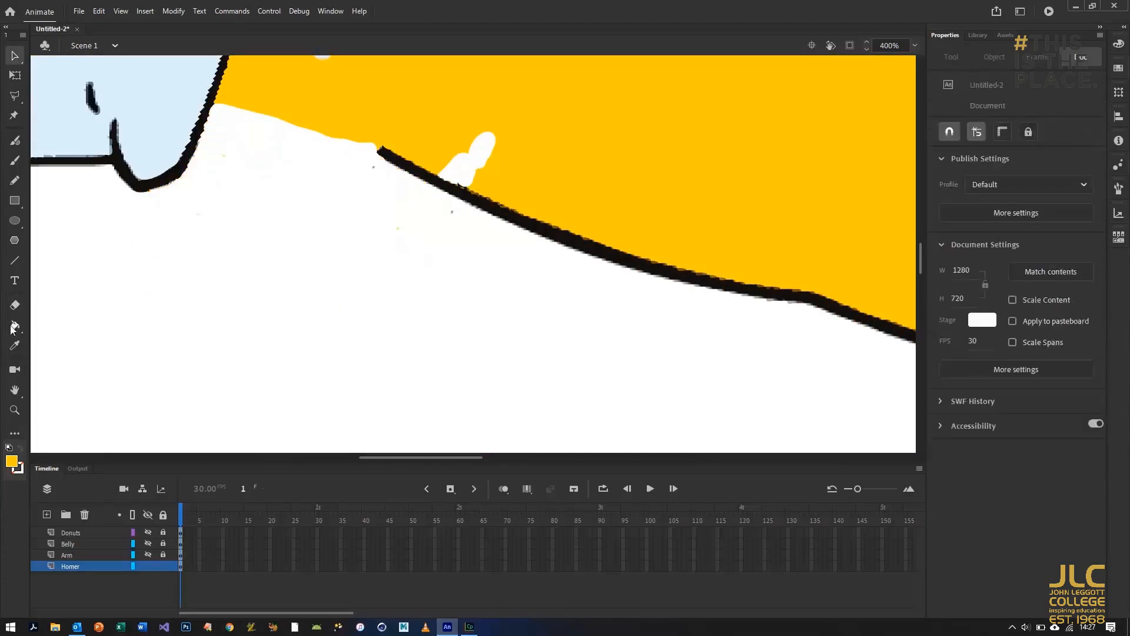
{"action": "left_click", "coordinate": [15, 323]}
{"action": "left_click", "coordinate": [471, 171]}
{"action": "key", "text": "ctrl+1"}
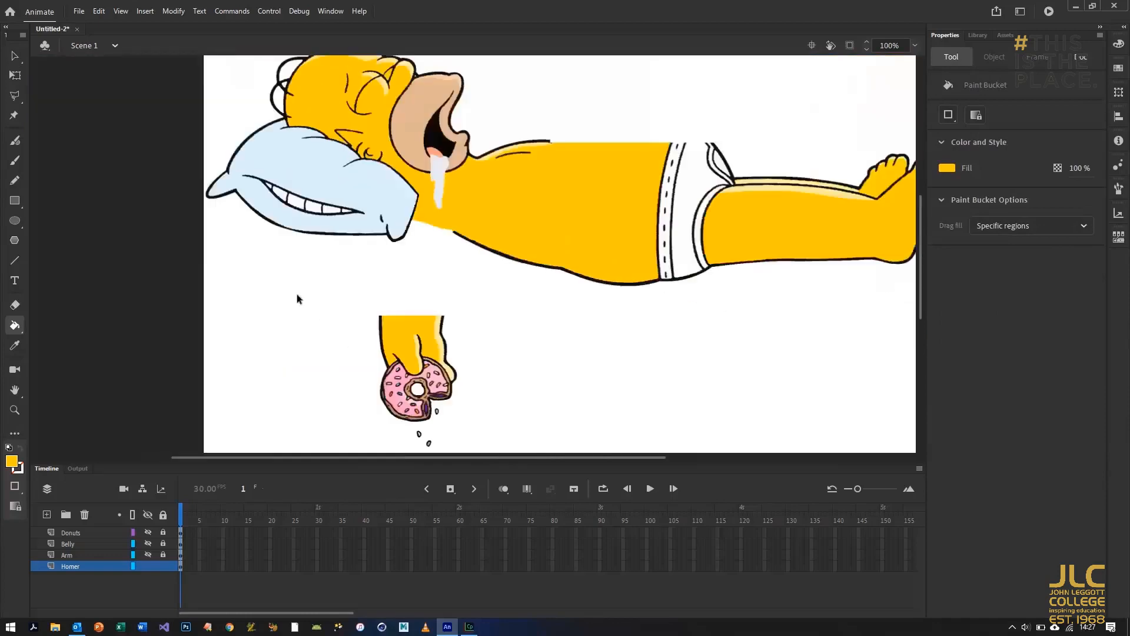
Delete the leftover hand and donut from the Homer layer and show all the hidden layers
{"action": "key", "text": "ctrl+minus"}
{"action": "key", "text": "v"}
{"action": "left_click_drag", "start_coordinate": [403, 273], "coordinate": [467, 379]}
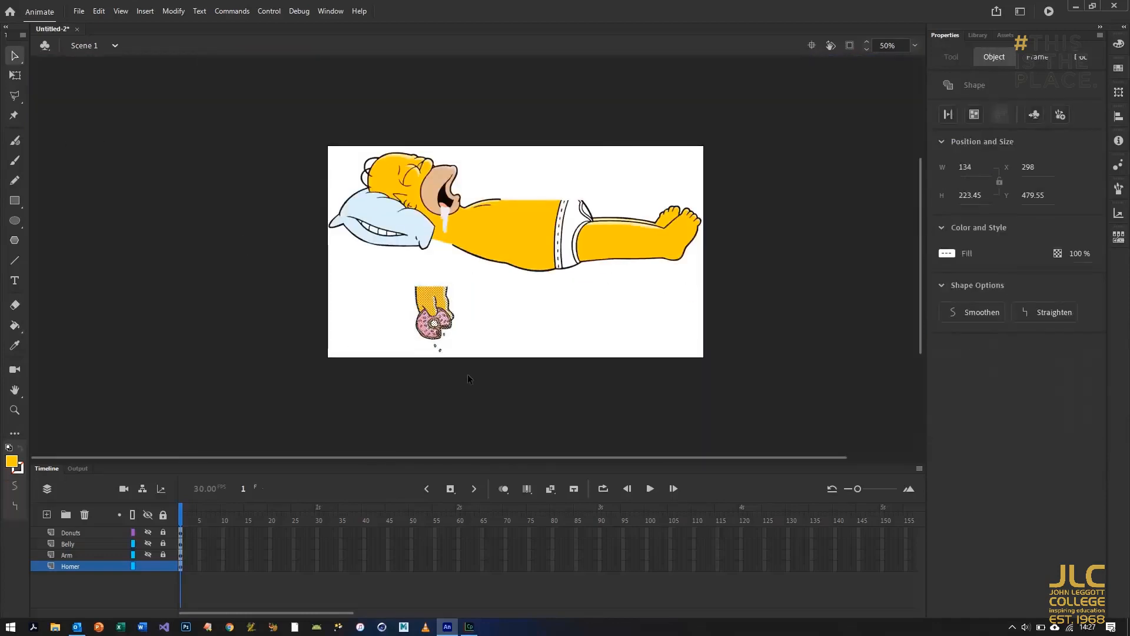
{"action": "key", "text": "Delete"}
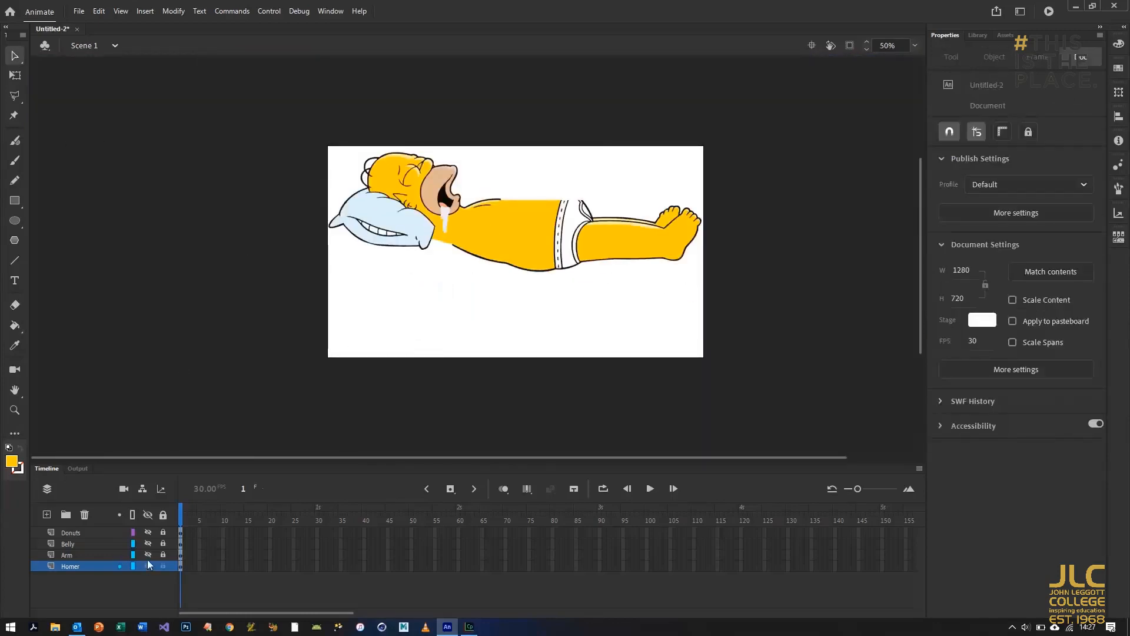
{"action": "left_click_drag", "start_coordinate": [147, 565], "coordinate": [147, 532]}
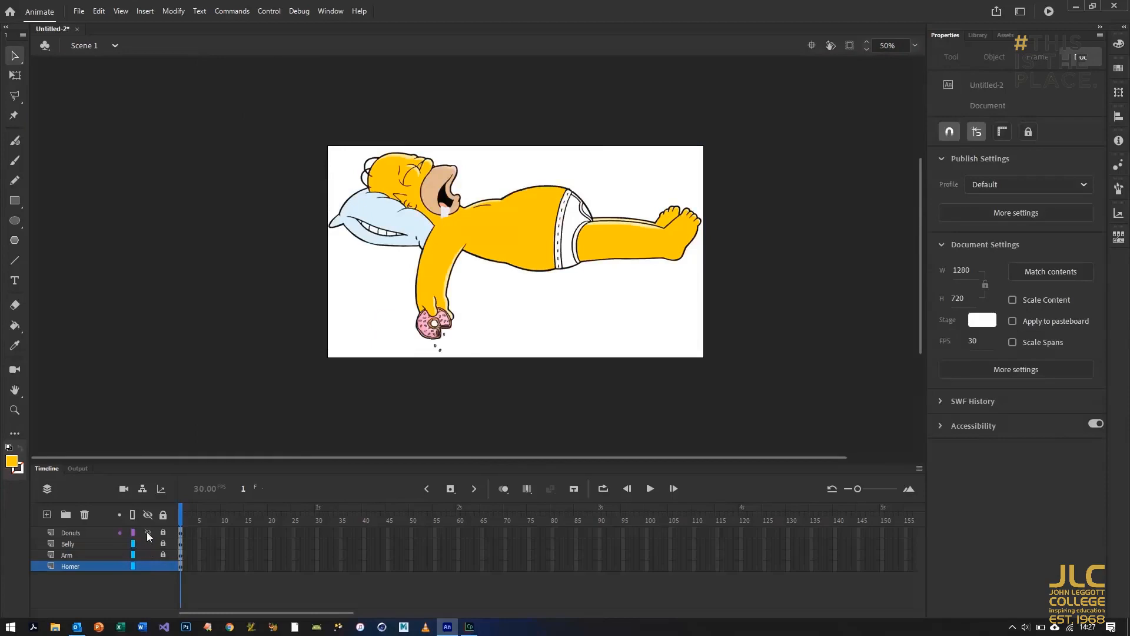
Duplicate the Homer layer, place the copy between the Belly and Arm layers, and rename it Drool
{"action": "right_click", "coordinate": [75, 566]}
{"action": "key", "text": "Escape"}
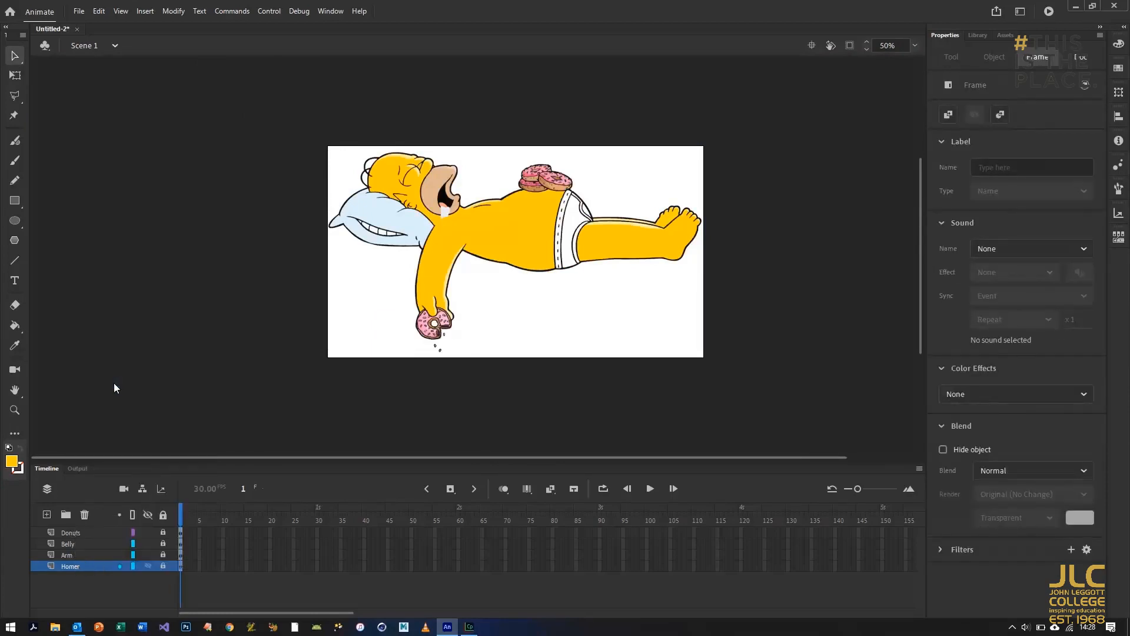
{"action": "left_click_drag", "start_coordinate": [76, 566], "coordinate": [76, 550]}
{"action": "double_click", "coordinate": [89, 555]}
{"action": "type", "text": "Drool"}
{"action": "key", "text": "Return"}
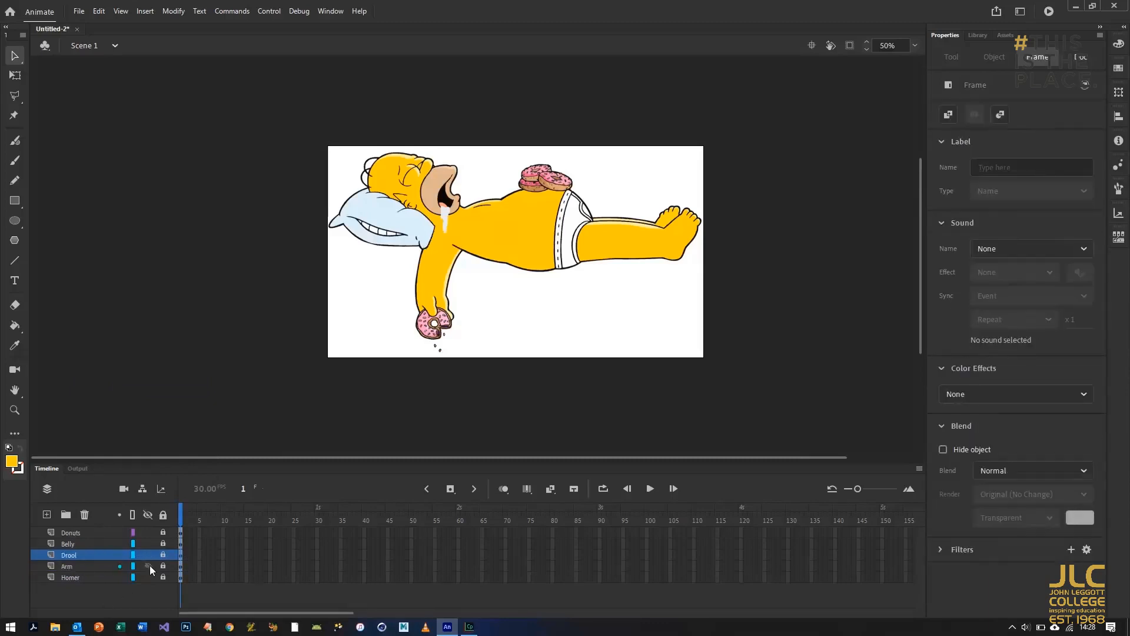
Hide every layer except Drool and unlock the Drool layer for editing
{"action": "left_click_drag", "start_coordinate": [148, 565], "coordinate": [148, 577]}
{"action": "left_click_drag", "start_coordinate": [325, 143], "coordinate": [436, 274]}
{"action": "left_click", "coordinate": [428, 274]}
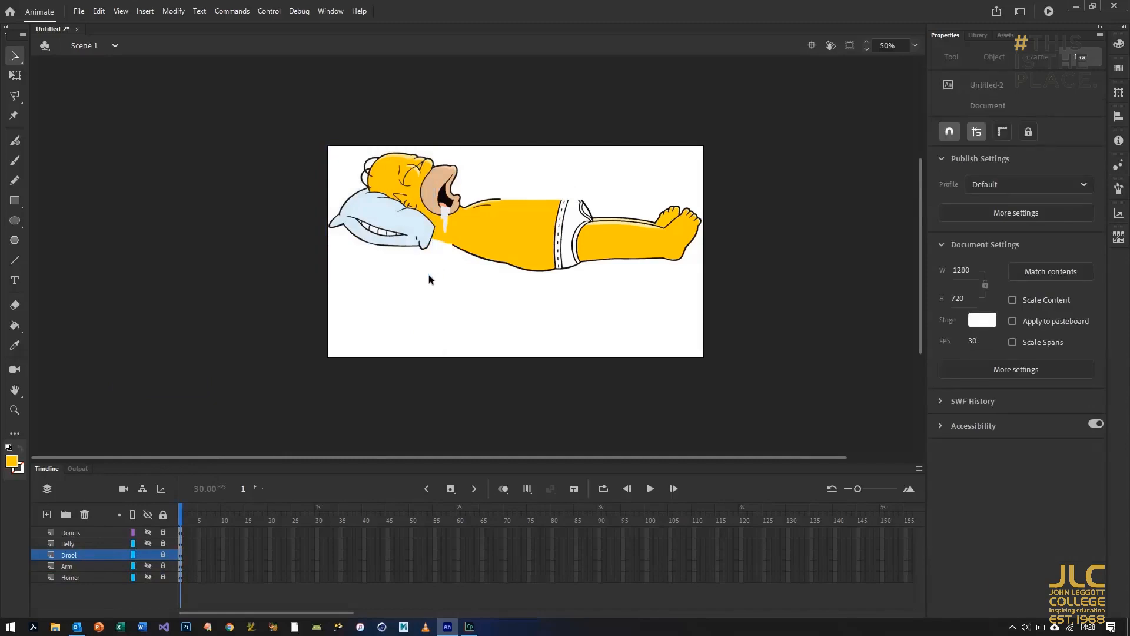
{"action": "left_click_drag", "start_coordinate": [310, 122], "coordinate": [434, 282]}
Delete the artwork surrounding the drool on the Drool layer, keeping only a small rectangle around the mouth and drool
{"action": "left_click_drag", "start_coordinate": [311, 129], "coordinate": [436, 274]}
{"action": "key", "text": "Delete"}
{"action": "left_click_drag", "start_coordinate": [745, 138], "coordinate": [459, 294]}
{"action": "key", "text": "Delete"}
{"action": "left_click_drag", "start_coordinate": [396, 131], "coordinate": [489, 200]}
{"action": "key", "text": "Delete"}
{"action": "left_click_drag", "start_coordinate": [500, 292], "coordinate": [409, 240]}
{"action": "left_click", "coordinate": [409, 239]}
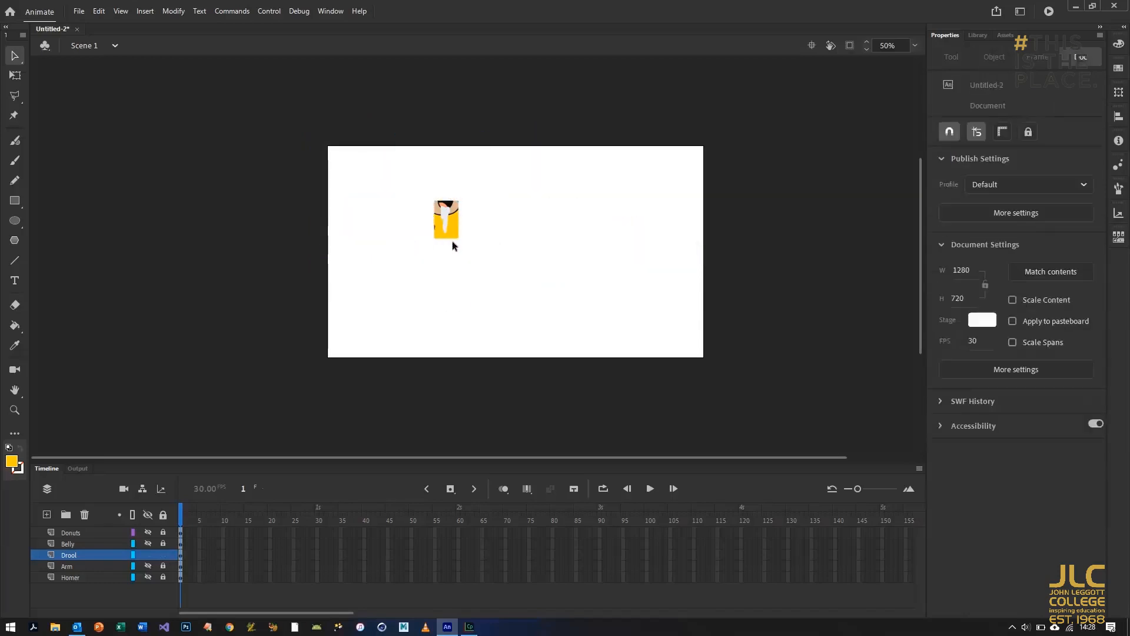
Delete the yellow, skin-coloured and black mouth fills surrounding the drool on the Drool layer
{"action": "key", "text": "ctrl+equal"}
{"action": "key", "text": "ctrl+equal"}
{"action": "scroll", "coordinate": [164, 153], "scroll_direction": "up", "scroll_amount": 2}
{"action": "left_click", "coordinate": [172, 268]}
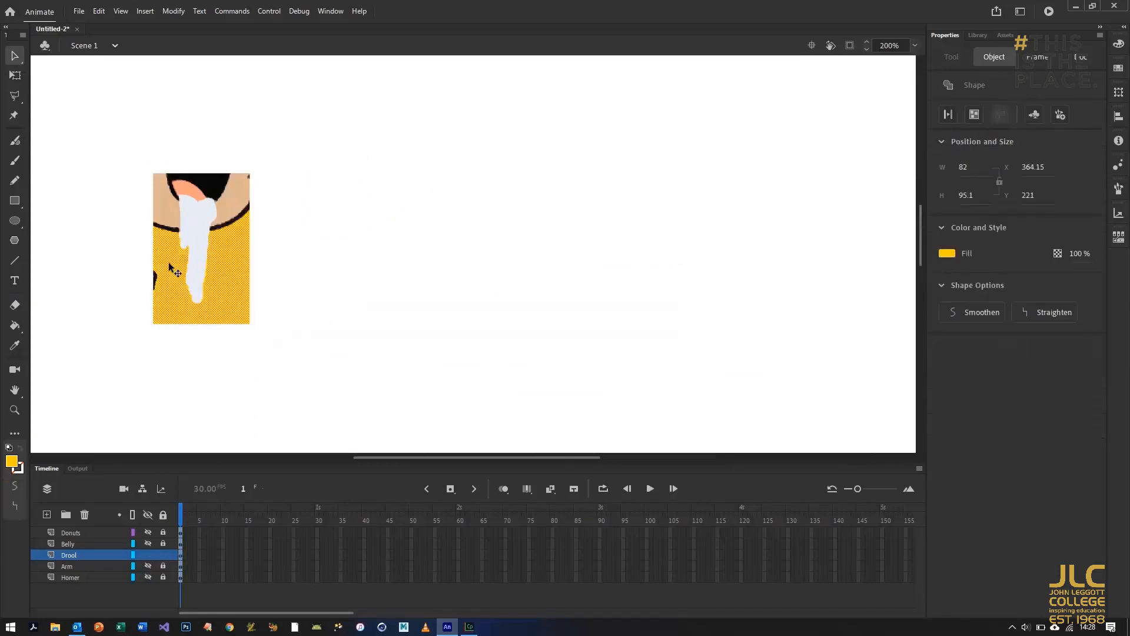
{"action": "key", "text": "Delete"}
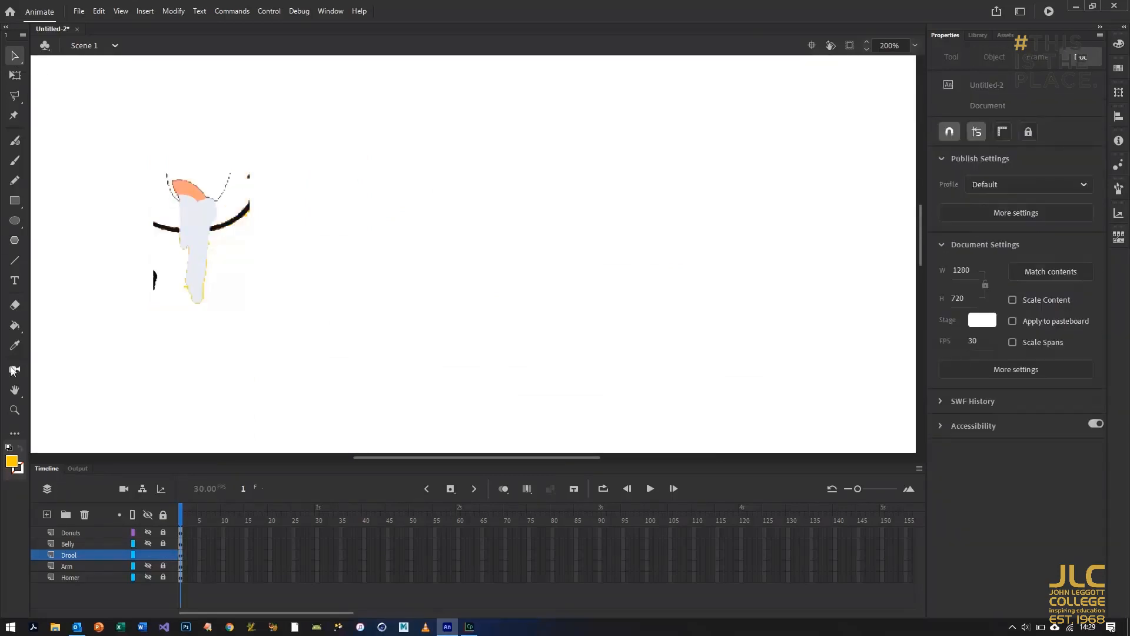
Erase the leftover black outlines around the drool and delete the orange tongue shape
{"action": "key", "text": "e"}
{"action": "mouse_move", "coordinate": [169, 187]}
{"action": "left_mouse_down"}
{"action": "mouse_move", "coordinate": [169, 176]}
{"action": "mouse_move", "coordinate": [232, 164]}
{"action": "mouse_move", "coordinate": [212, 227]}
{"action": "mouse_move", "coordinate": [173, 226]}
{"action": "mouse_move", "coordinate": [149, 244]}
{"action": "mouse_move", "coordinate": [156, 184]}
{"action": "left_mouse_up"}
{"action": "left_click_drag", "start_coordinate": [250, 174], "coordinate": [246, 181]}
{"action": "mouse_move", "coordinate": [221, 222]}
{"action": "left_mouse_down"}
{"action": "mouse_move", "coordinate": [248, 213]}
{"action": "mouse_move", "coordinate": [266, 235]}
{"action": "left_mouse_up"}
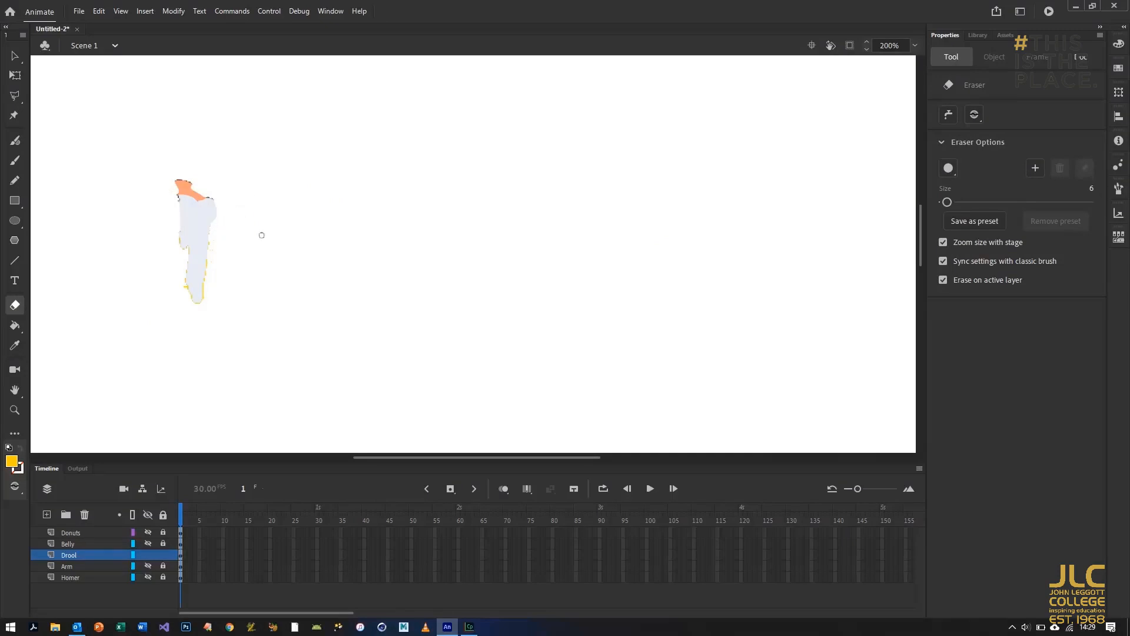
{"action": "left_click_drag", "start_coordinate": [190, 182], "coordinate": [172, 173]}
{"action": "key", "text": "v"}
{"action": "left_click", "coordinate": [192, 194]}
{"action": "key", "text": "Delete"}
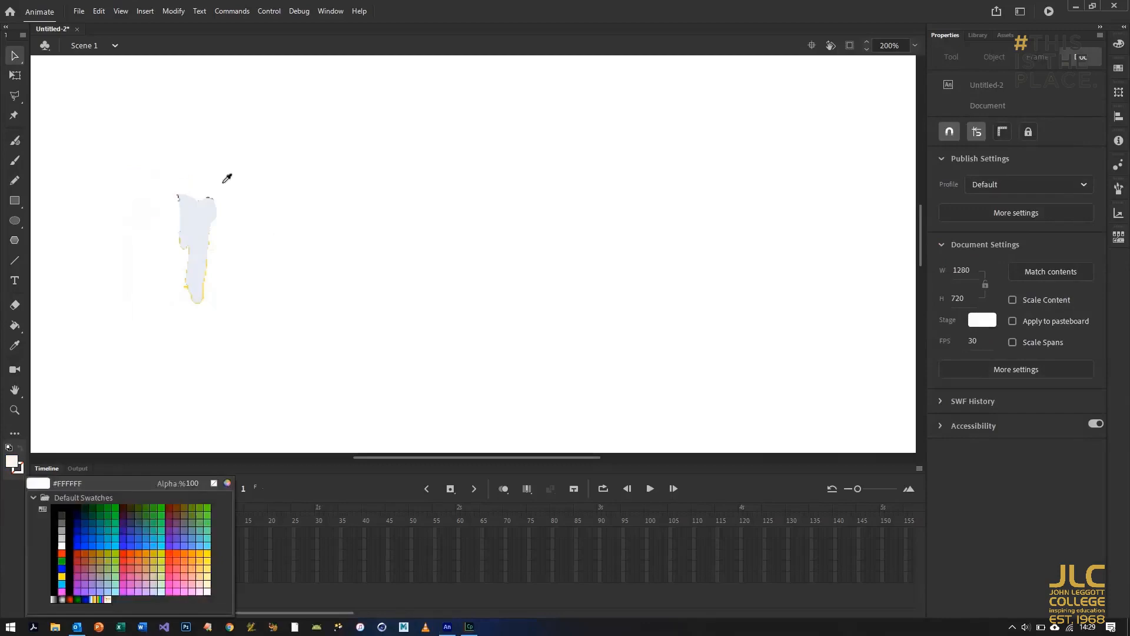
Recolour the entire drool shape with its pale grey-white fill, then lock the Drool layer and show all the hidden layers
{"action": "left_click_drag", "start_coordinate": [130, 170], "coordinate": [283, 339]}
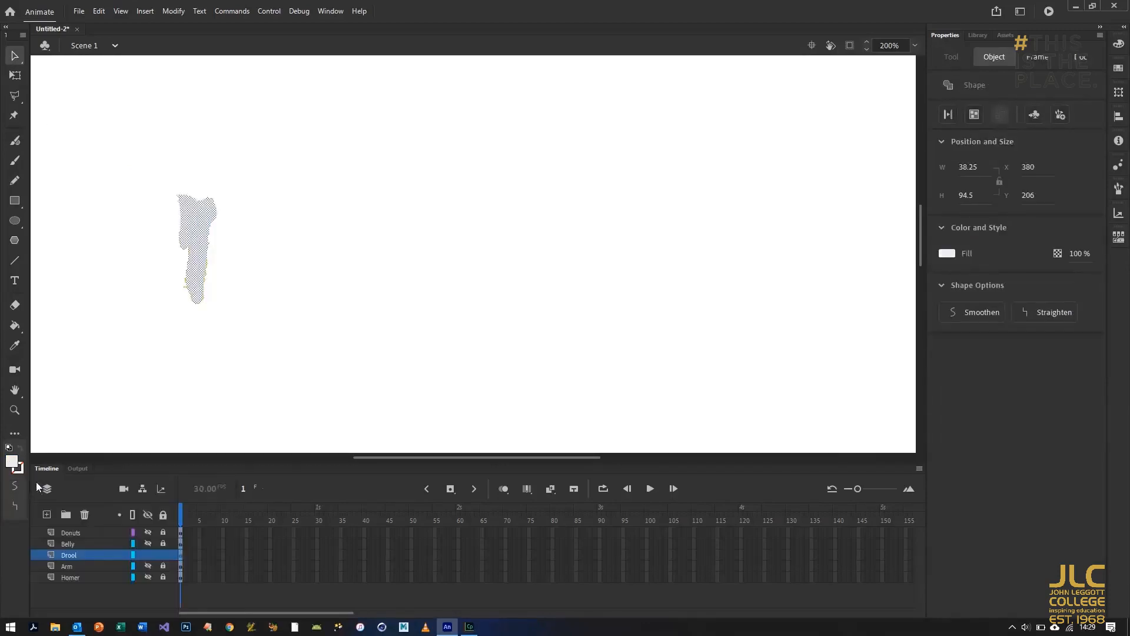
{"action": "left_click", "coordinate": [414, 337]}
{"action": "left_click_drag", "start_coordinate": [150, 531], "coordinate": [149, 571]}
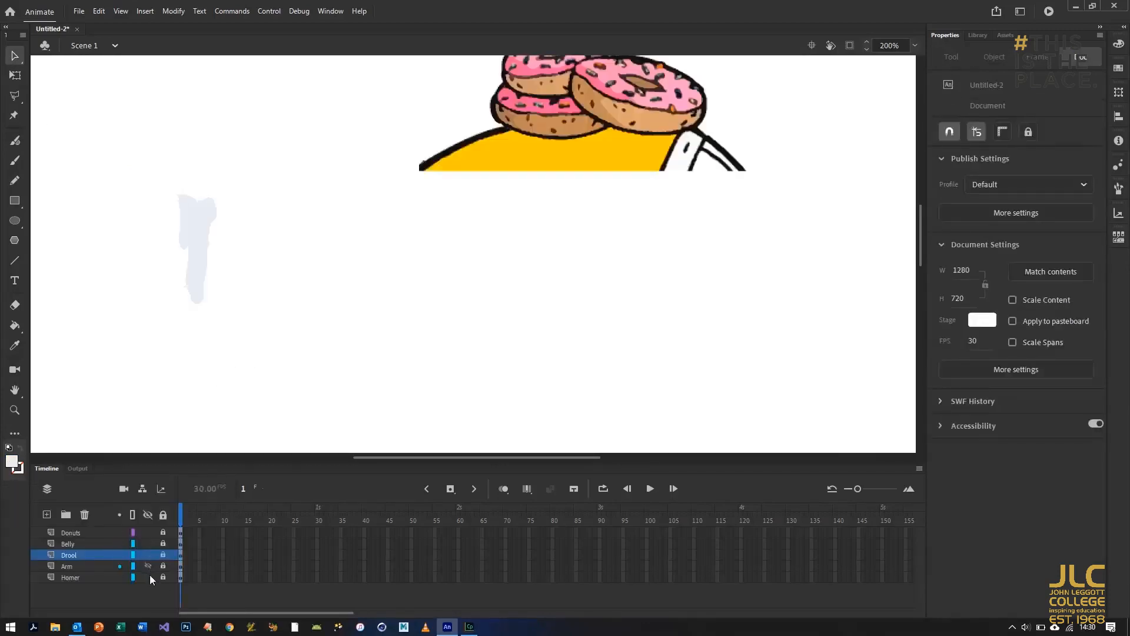
{"action": "key", "text": "ctrl+1"}
{"action": "key", "text": "ctrl+minus"}
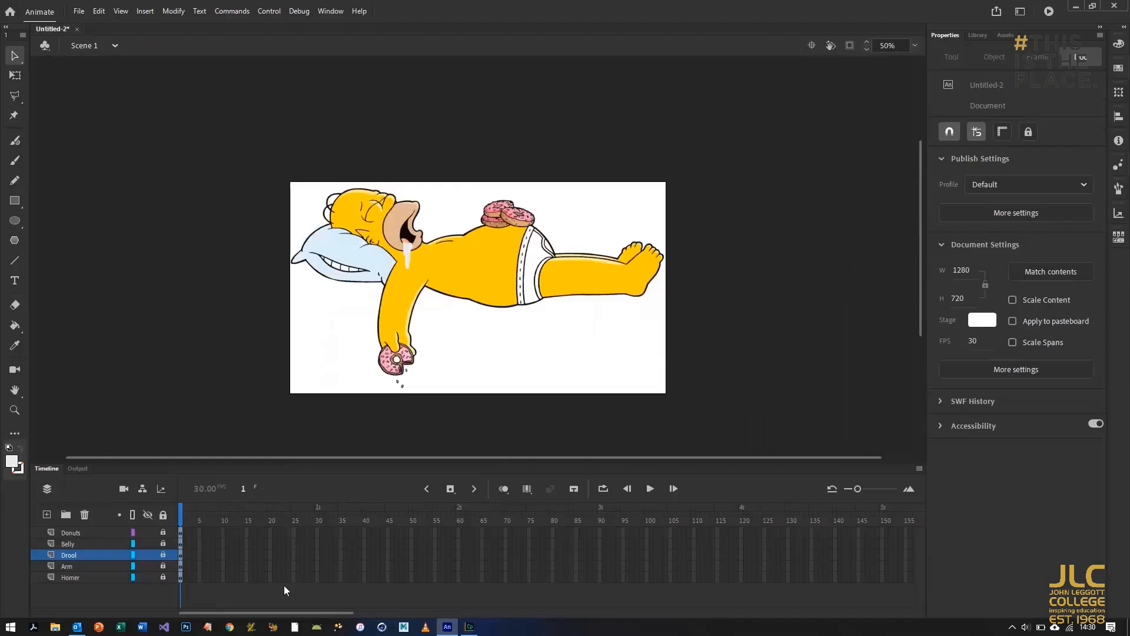
{"action": "right_click", "coordinate": [79, 567]}
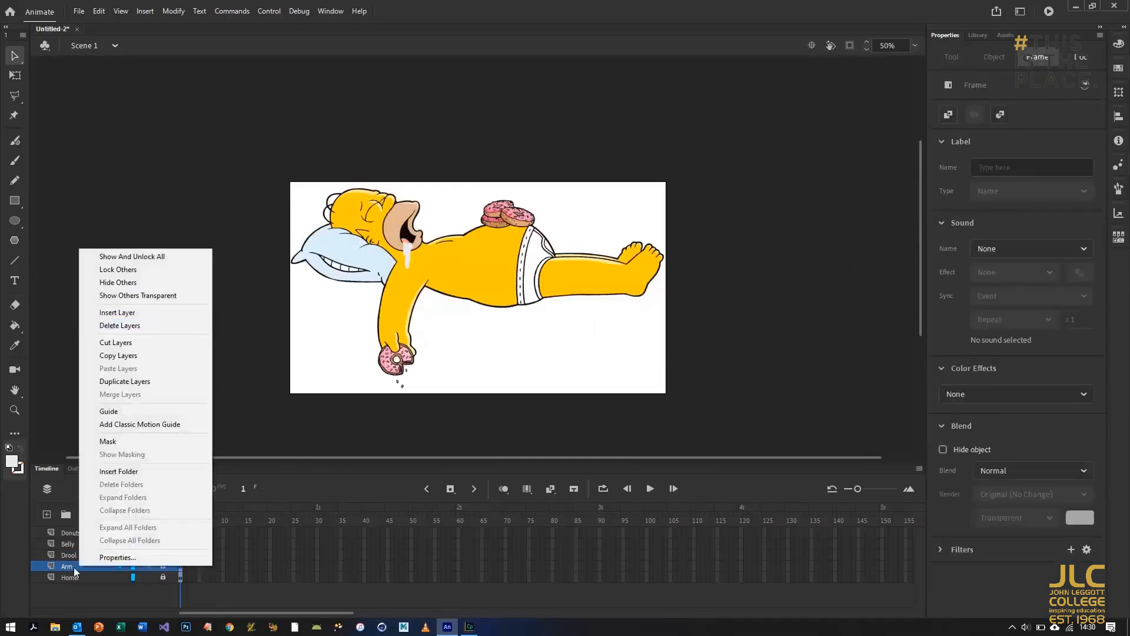
{"action": "left_click", "coordinate": [79, 570]}
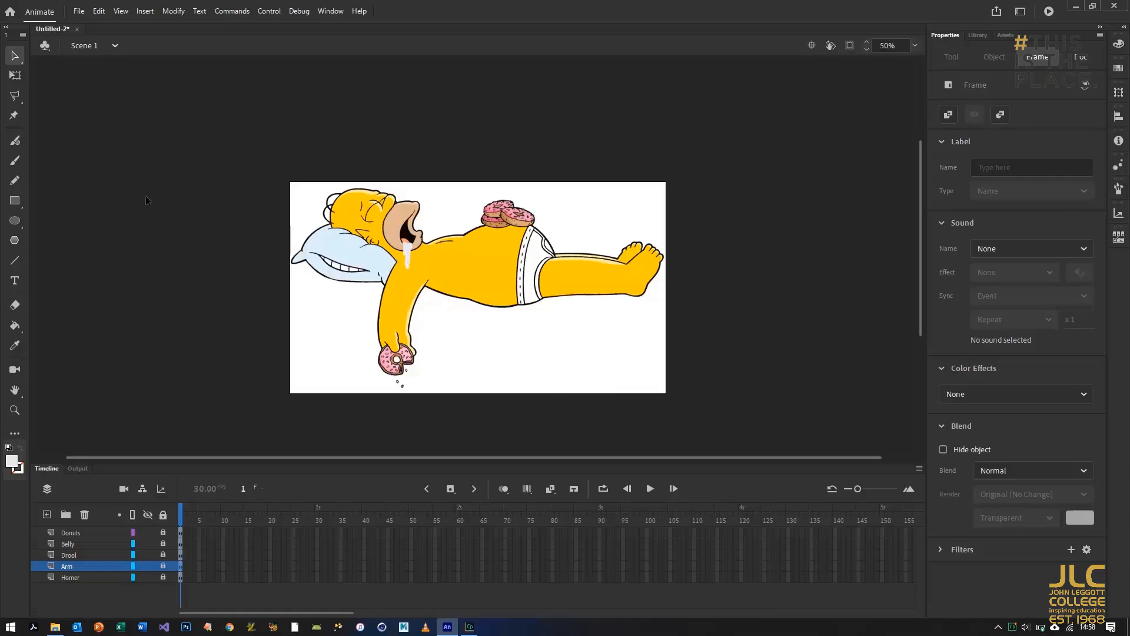
{"action": "left_click", "coordinate": [198, 533]}
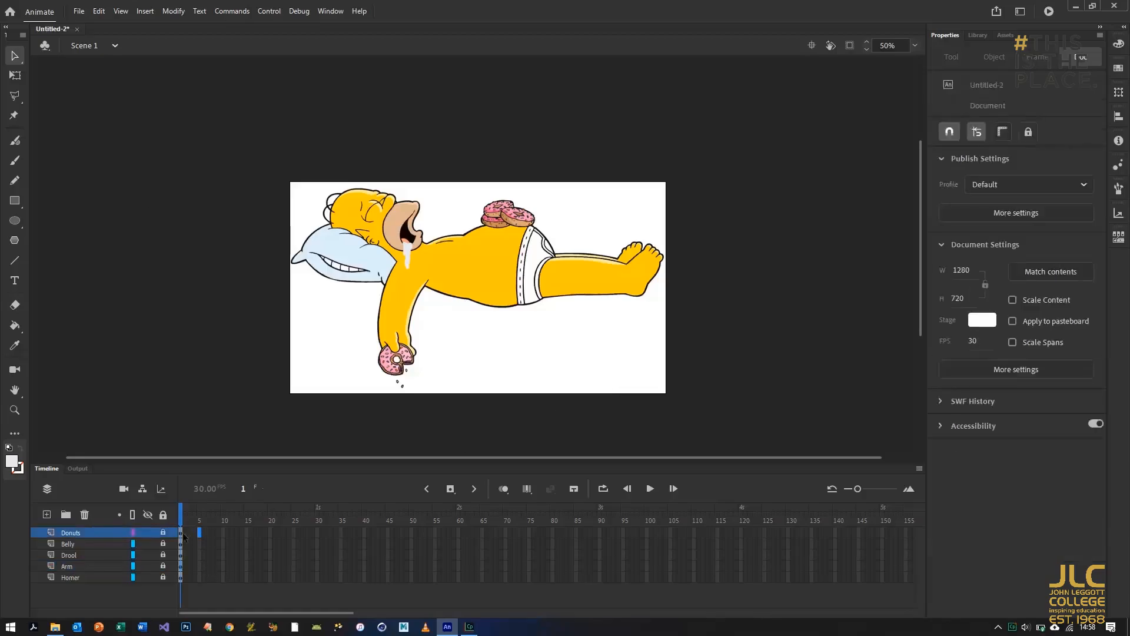
Copy the first frame of all five layers and create a new movie clip symbol named Homer MC
{"action": "left_click", "coordinate": [181, 576]}
{"action": "right_click", "coordinate": [179, 575]}
{"action": "left_click", "coordinate": [229, 398]}
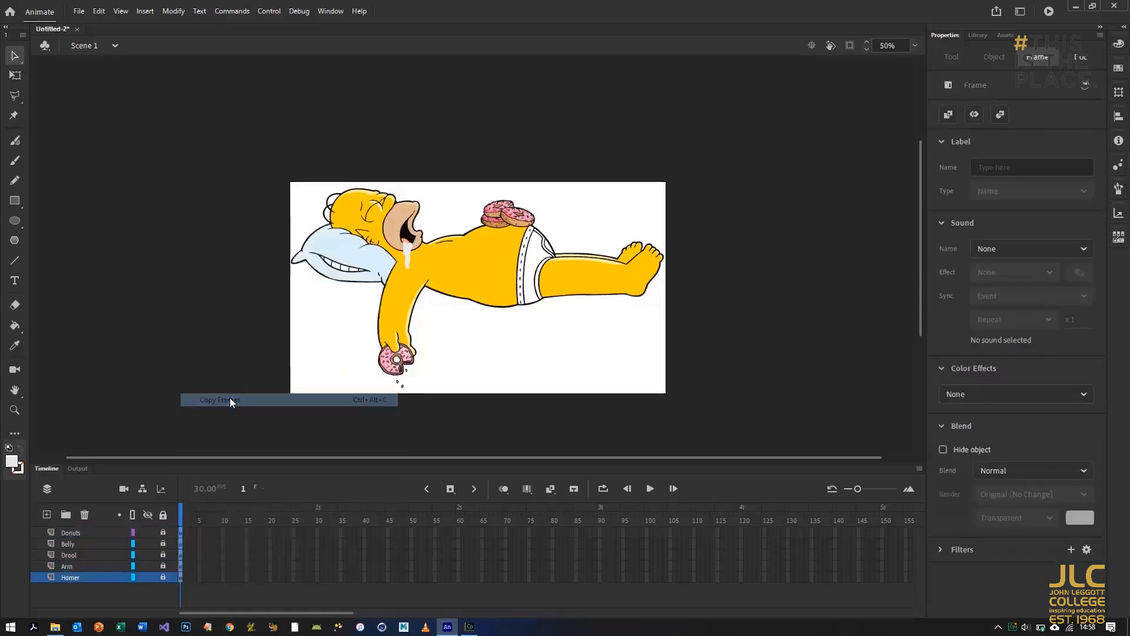
{"action": "left_click", "coordinate": [146, 11]}
{"action": "left_click", "coordinate": [159, 24]}
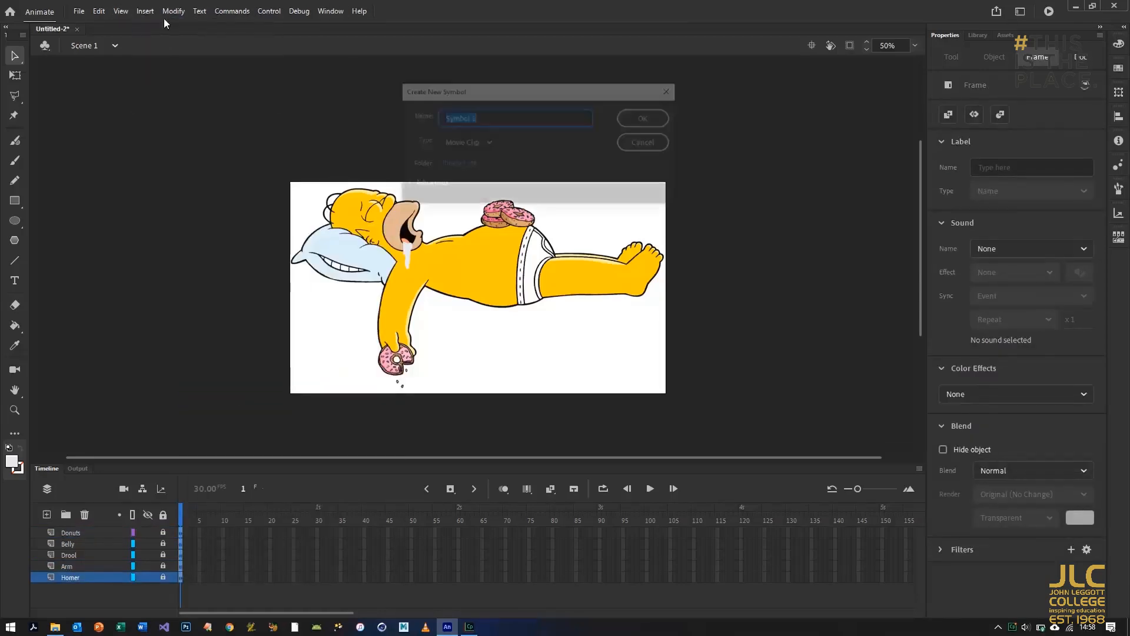
{"action": "type", "text": "Homer M"}
{"action": "key", "text": "Return"}
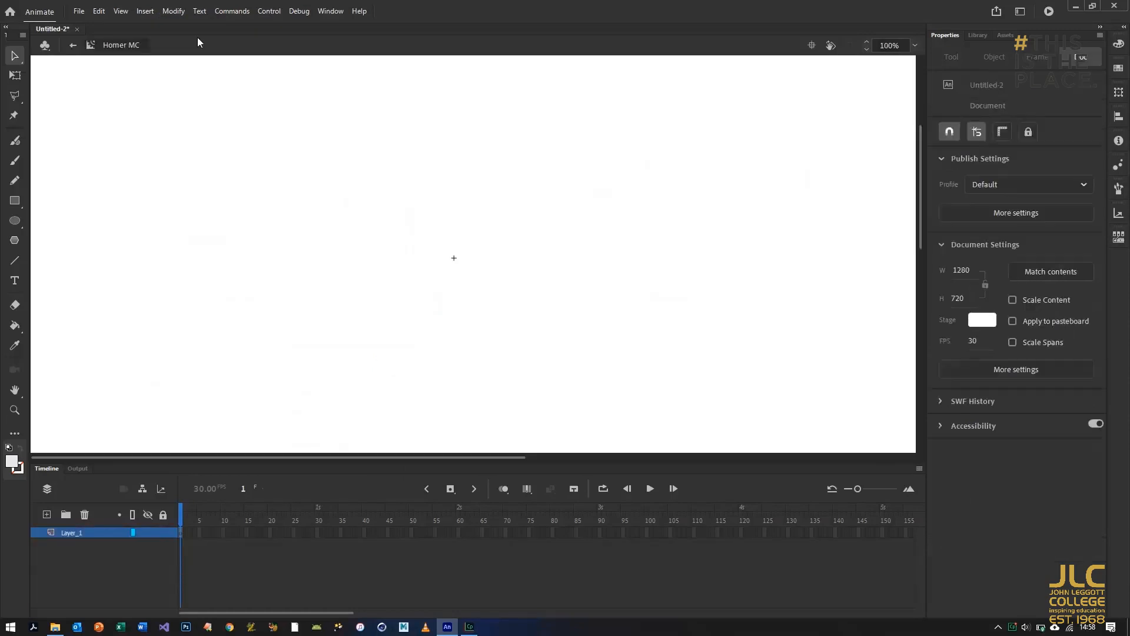
Paste the copied frames into the first frame of the Homer MC symbol and return to Scene 1
{"action": "left_click", "coordinate": [180, 532]}
{"action": "right_click", "coordinate": [180, 534]}
{"action": "left_click", "coordinate": [206, 370]}
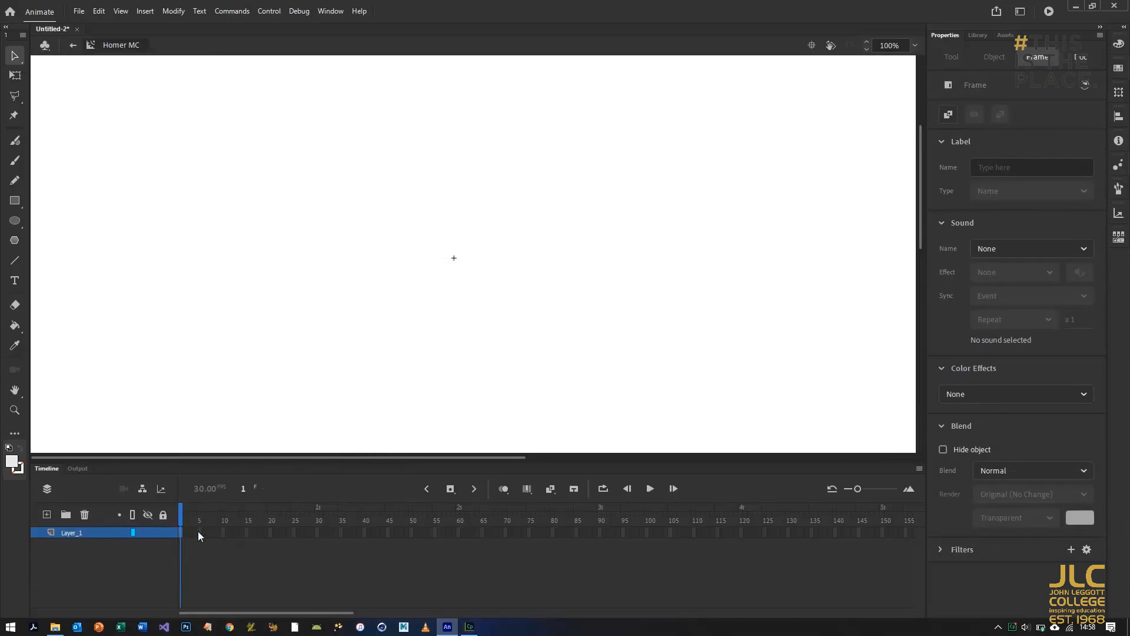
{"action": "left_click", "coordinate": [73, 45]}
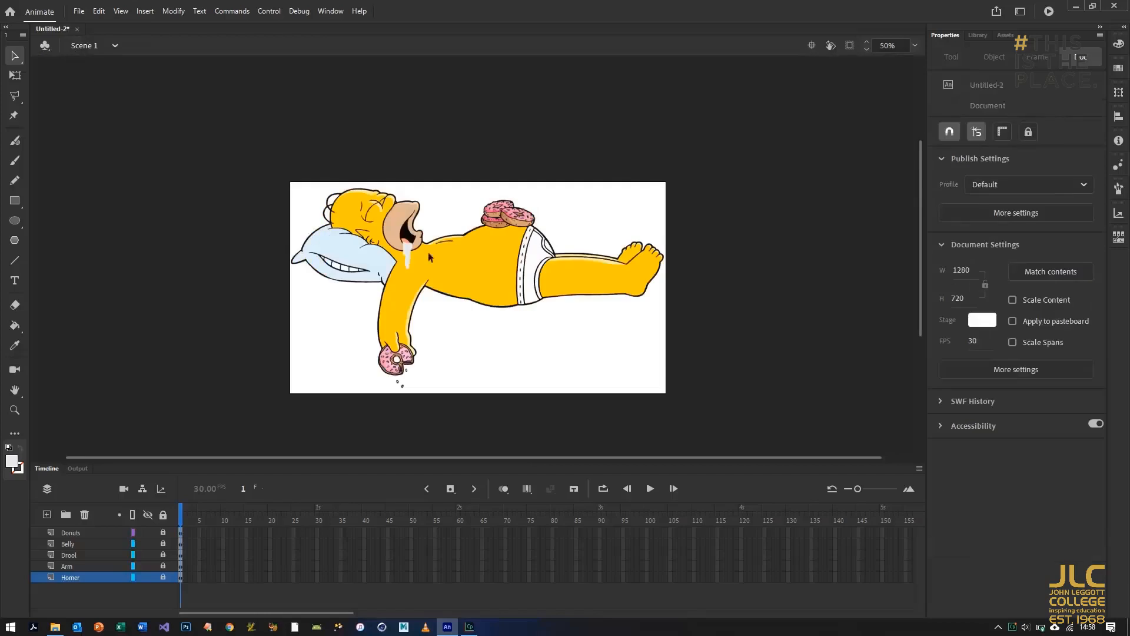
Clear the frames and delete the Donuts, Belly, Drool and Arm layers from Scene 1
{"action": "left_click_drag", "start_coordinate": [182, 576], "coordinate": [181, 531]}
{"action": "right_click", "coordinate": [182, 536]}
{"action": "left_click", "coordinate": [230, 255]}
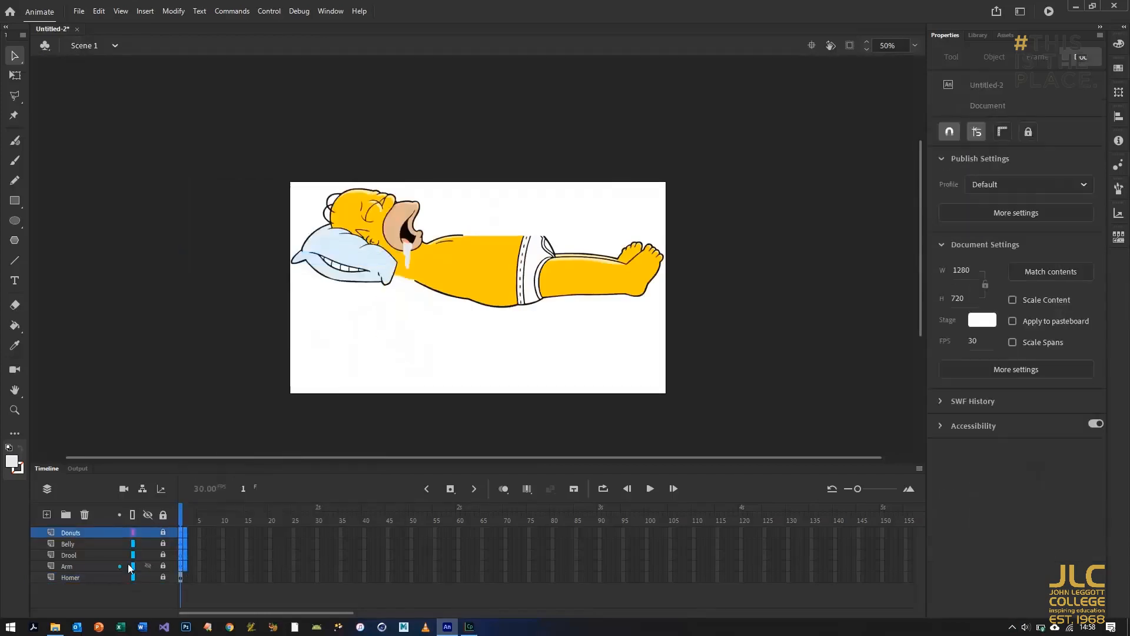
{"action": "left_click", "coordinate": [83, 566], "text": "shift"}
{"action": "left_click", "coordinate": [85, 515]}
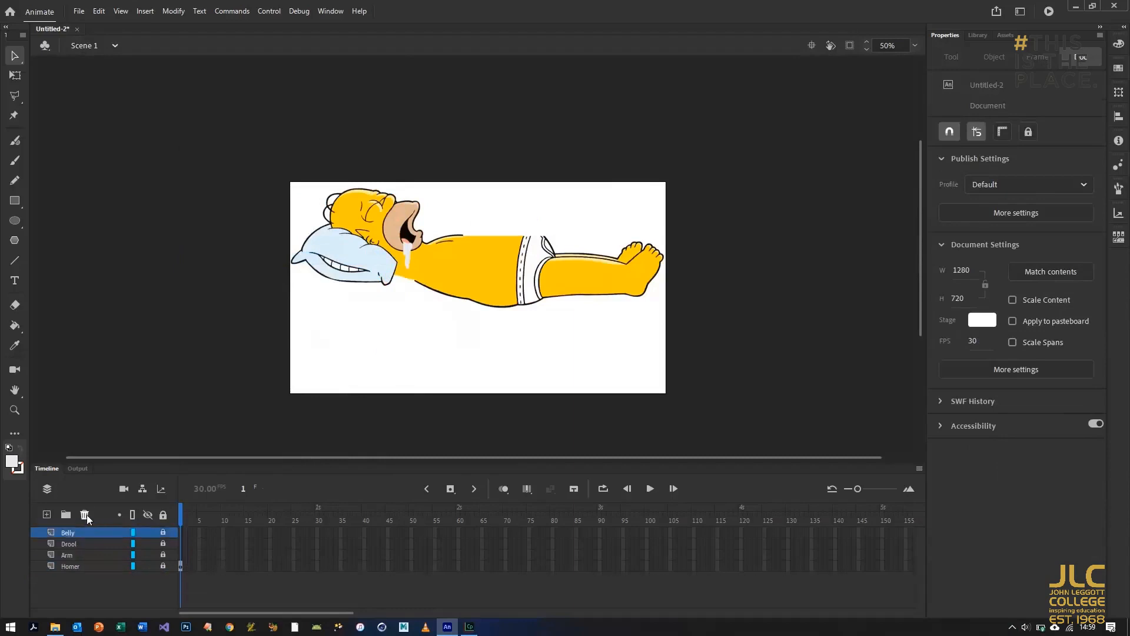
Delete all the artwork on the Homer layer of Scene 1
{"action": "left_click", "coordinate": [180, 534]}
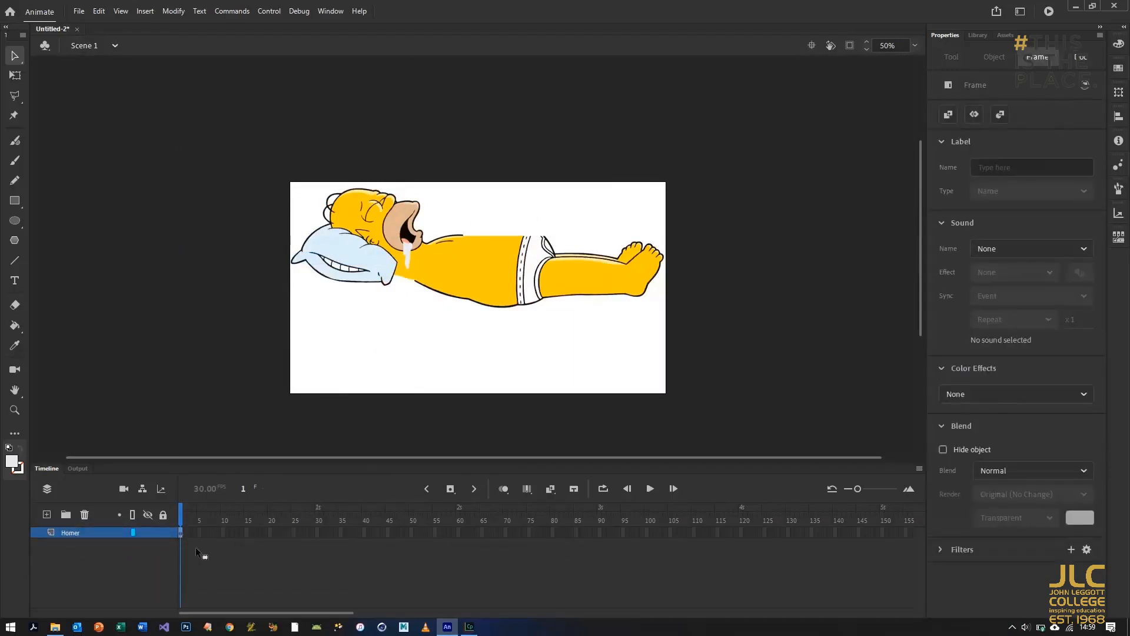
{"action": "key", "text": "ctrl+a"}
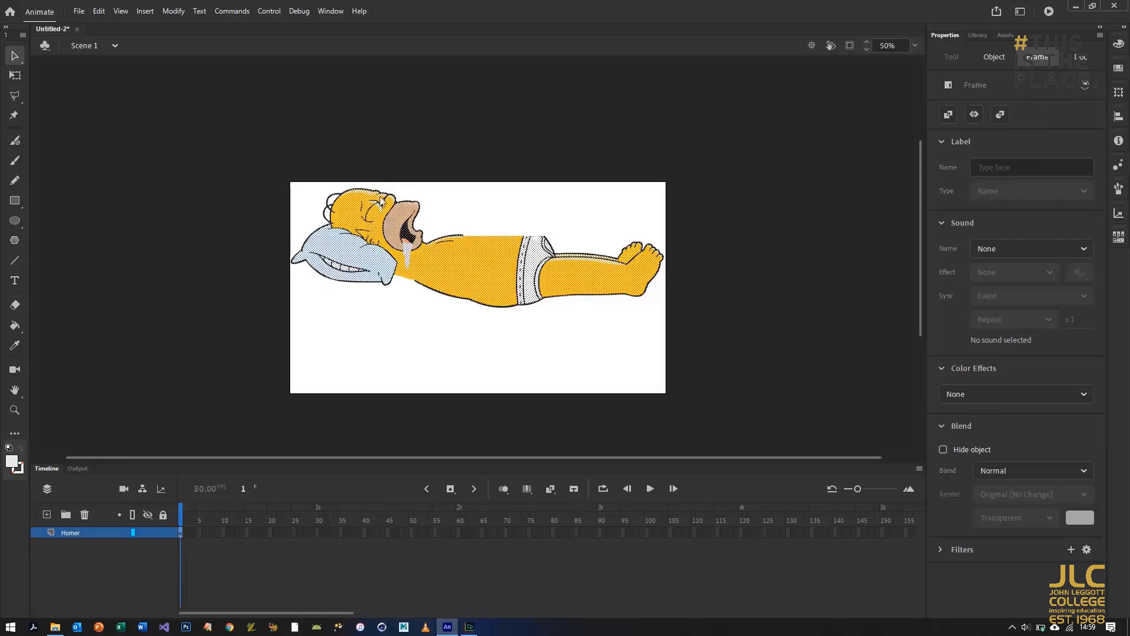
{"action": "key", "text": "Delete"}
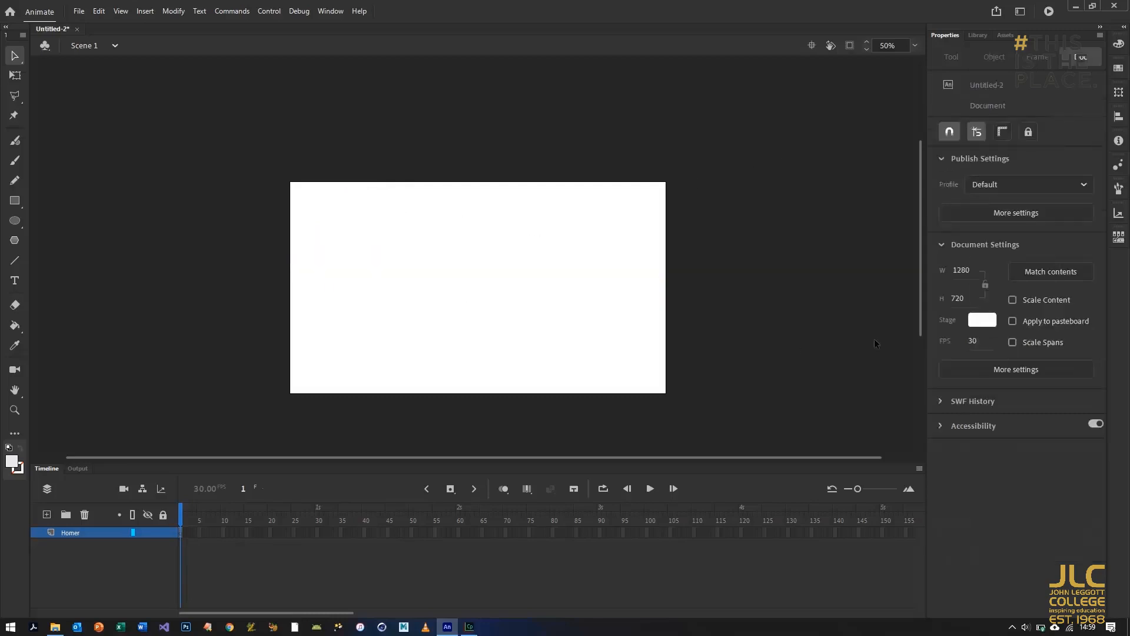
Place the Homer MC symbol on the stage, scale it down proportionally about its centre and move it slightly lower
{"action": "left_click", "coordinate": [979, 35]}
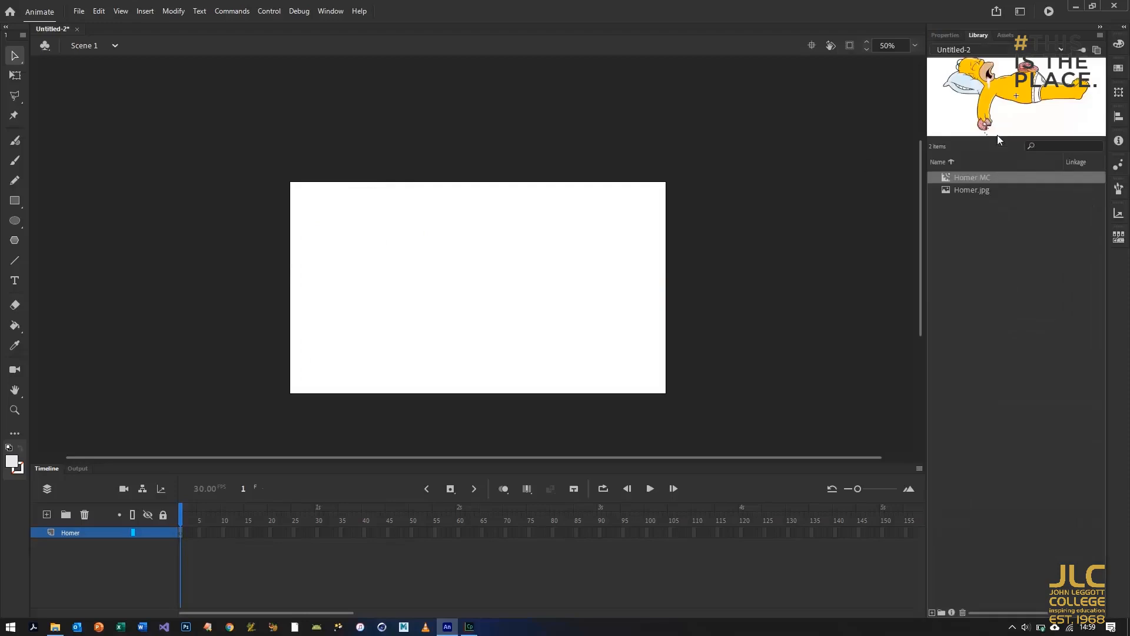
{"action": "left_click_drag", "start_coordinate": [509, 289], "coordinate": [460, 272]}
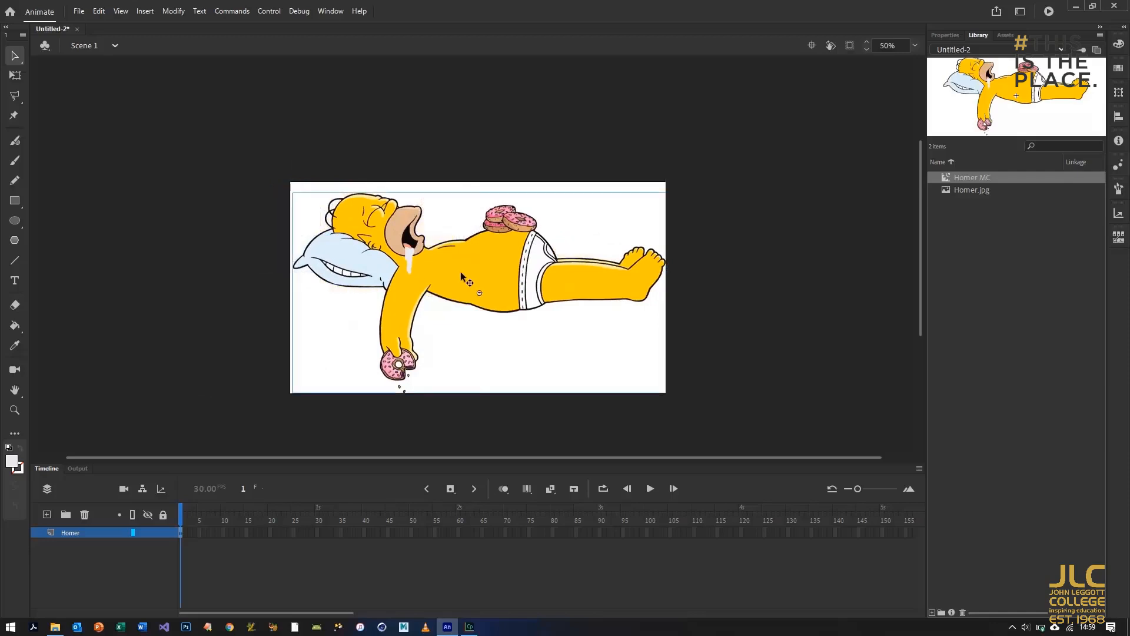
{"action": "left_click", "coordinate": [14, 75]}
{"action": "left_click_drag", "start_coordinate": [666, 192], "coordinate": [611, 216]}
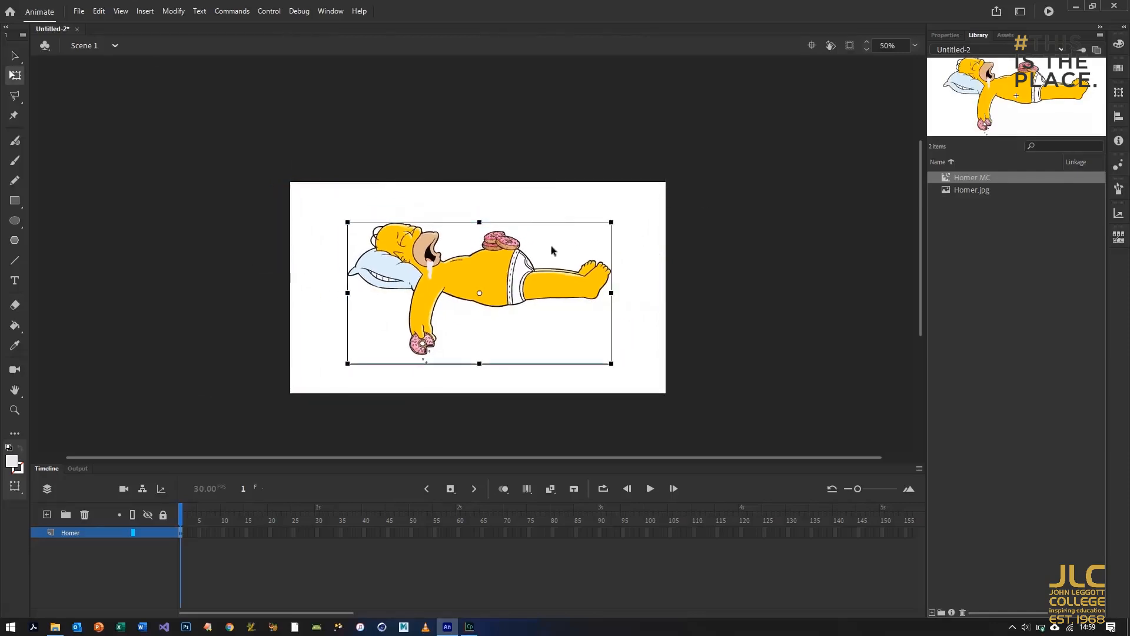
{"action": "left_click", "coordinate": [645, 262]}
{"action": "left_click_drag", "start_coordinate": [495, 267], "coordinate": [492, 288]}
{"action": "left_click", "coordinate": [631, 281]}
Open the Homer MC symbol for editing, hide the Donuts layer, and unlock the Belly layer with its artwork selected
{"action": "double_click", "coordinate": [489, 286]}
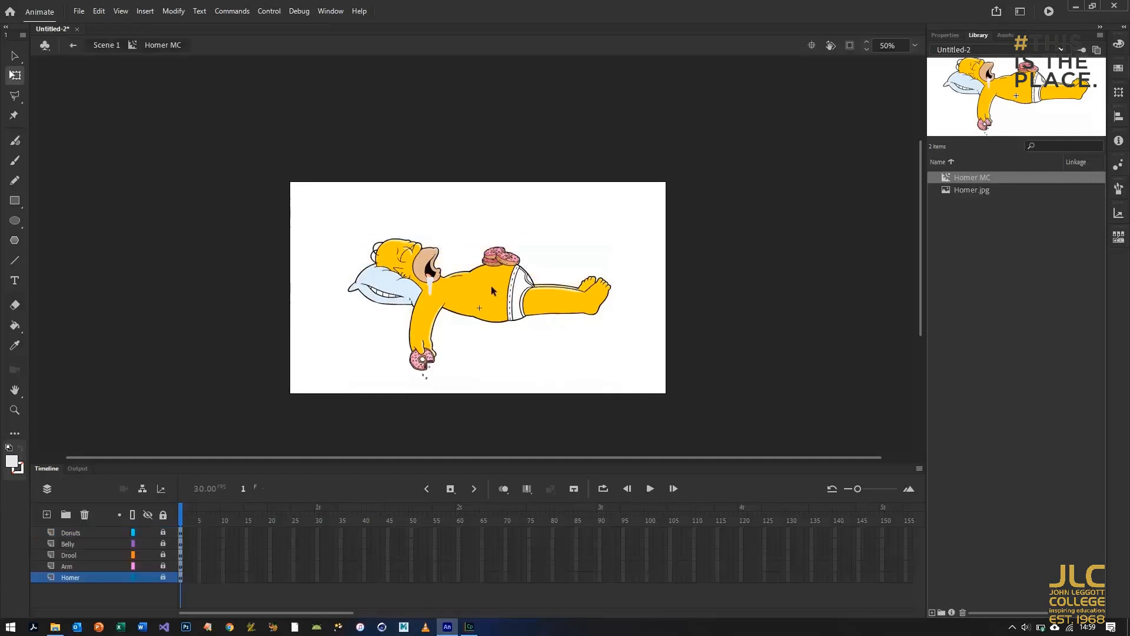
{"action": "left_click", "coordinate": [99, 546]}
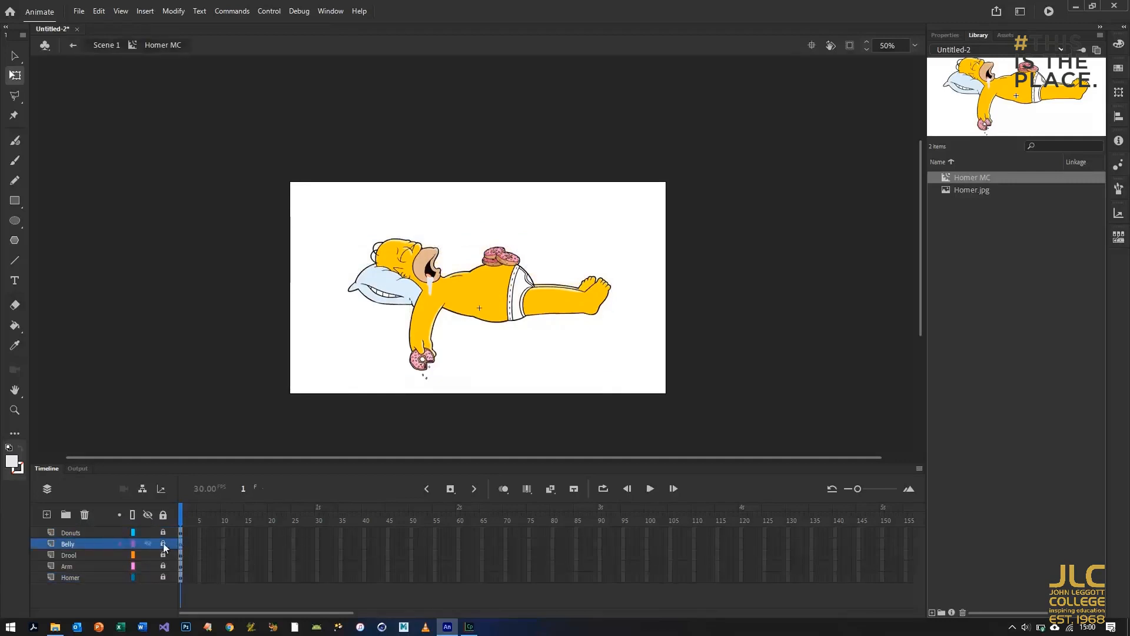
{"action": "left_click", "coordinate": [148, 532]}
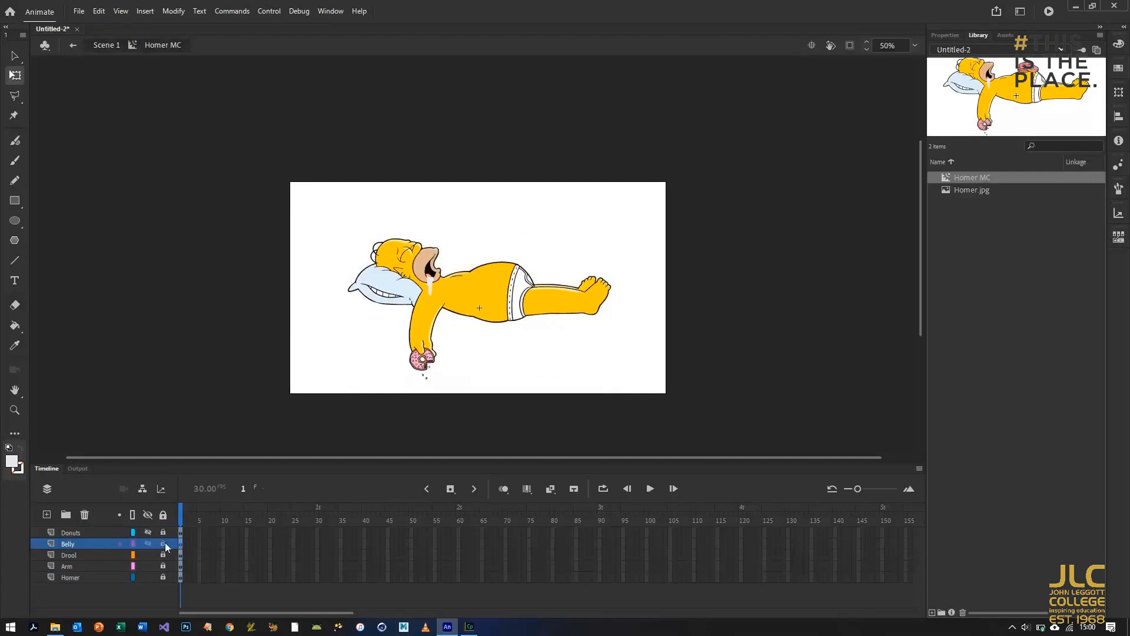
{"action": "left_click", "coordinate": [182, 546]}
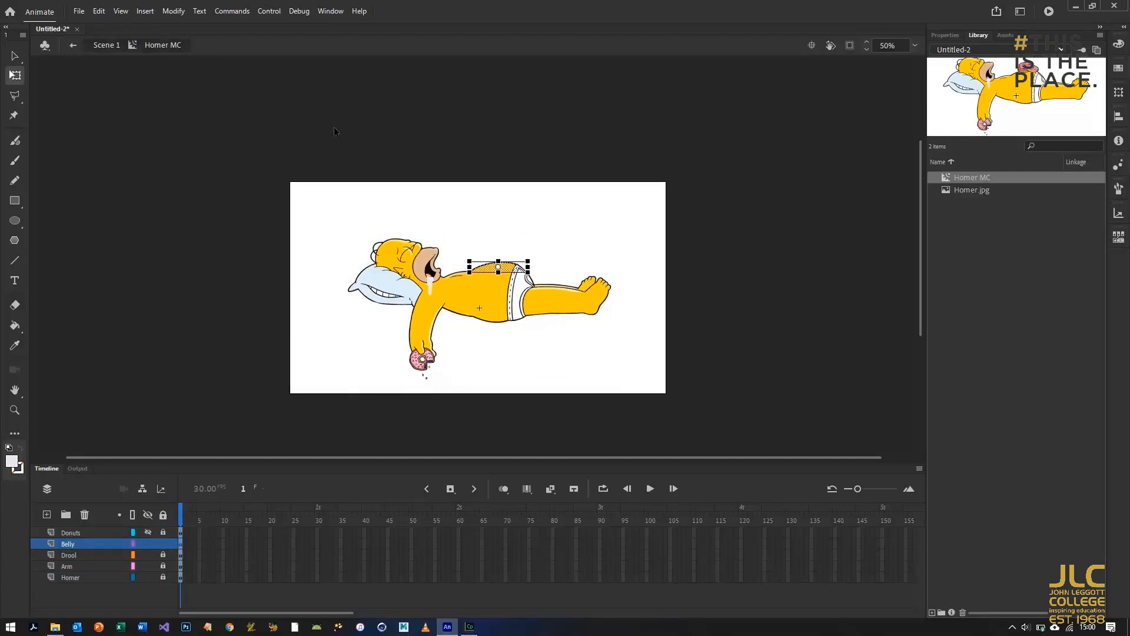
Convert the selected belly artwork to a graphic symbol named Belly
{"action": "key", "text": "F8"}
{"action": "left_click", "coordinate": [467, 142]}
{"action": "left_click", "coordinate": [465, 199]}
{"action": "key", "text": "shift+Tab"}
{"action": "type", "text": "?B"}
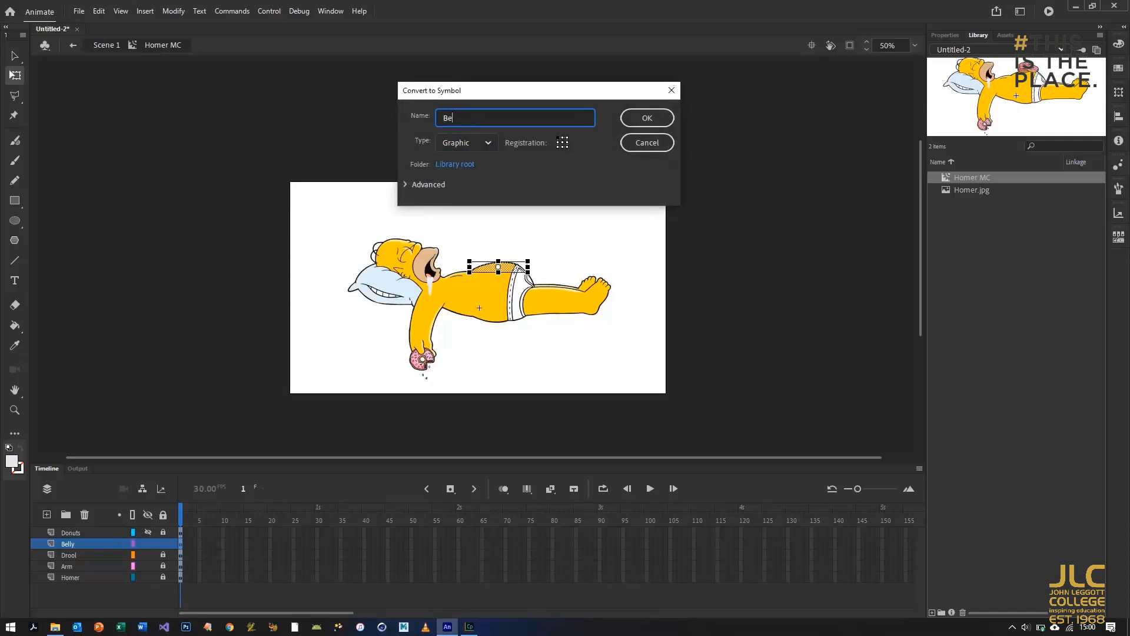
{"action": "type", "text": "elly"}
{"action": "key", "text": "Return"}
Set the belly's transformation point to its bottom centre and squash its height slightly towards that edge at frame 1
{"action": "key", "text": "ctrl+="}
{"action": "key", "text": "ctrl+="}
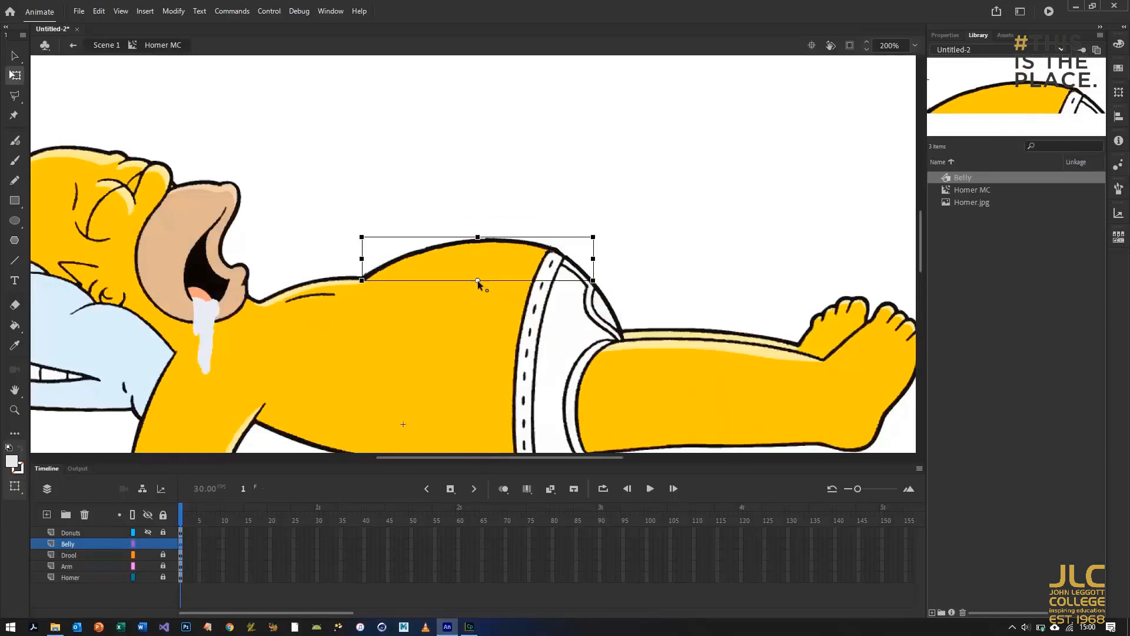
{"action": "left_click_drag", "start_coordinate": [477, 237], "coordinate": [477, 248]}
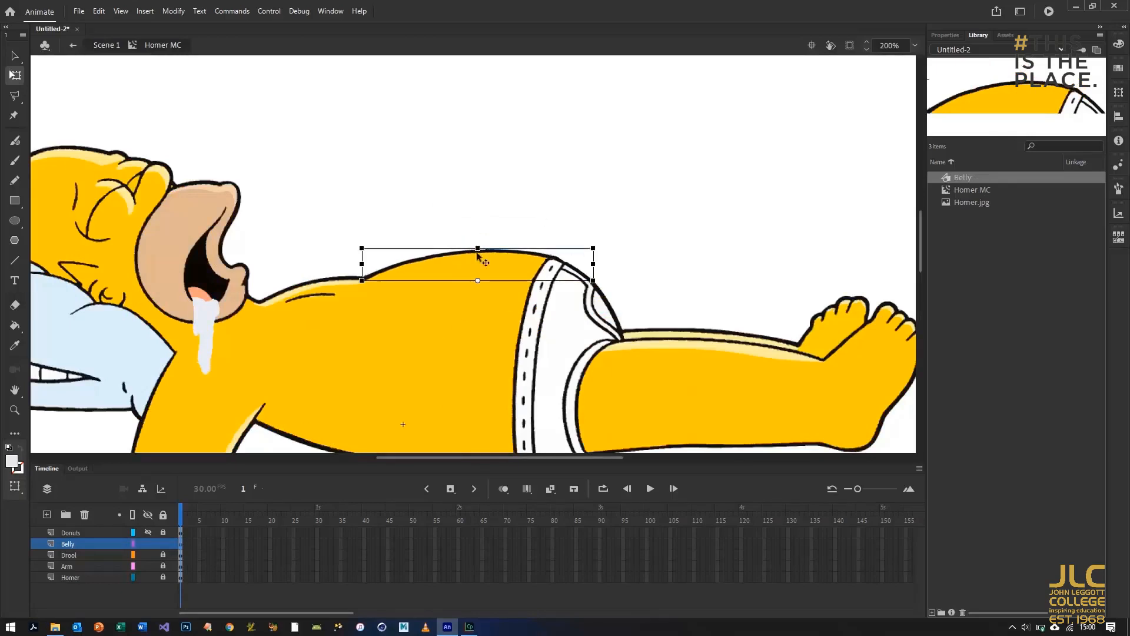
{"action": "left_click", "coordinate": [224, 533]}
{"action": "key", "text": "F6"}
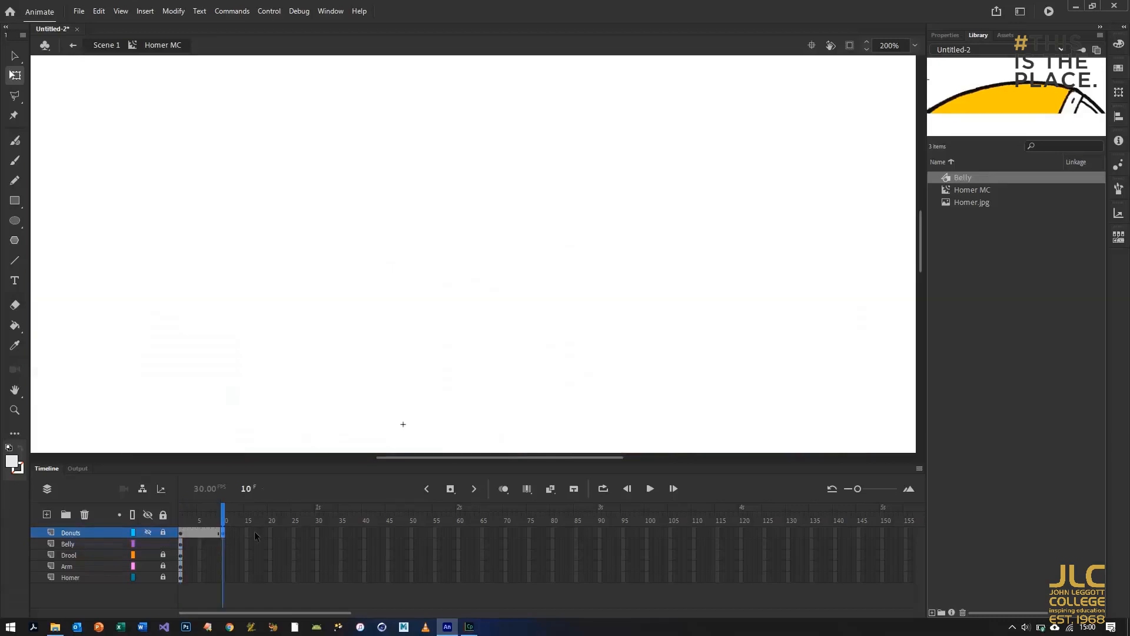
{"action": "left_click", "coordinate": [271, 534]}
{"action": "key", "text": "F6"}
{"action": "left_click", "coordinate": [223, 533]}
{"action": "key", "text": "Return"}
{"action": "key", "text": "ctrl+z"}
{"action": "key", "text": "ctrl+z"}
Add keyframes at frames 10 and 20 on the Belly layer and stretch the belly taller at frame 10
{"action": "left_click", "coordinate": [223, 545]}
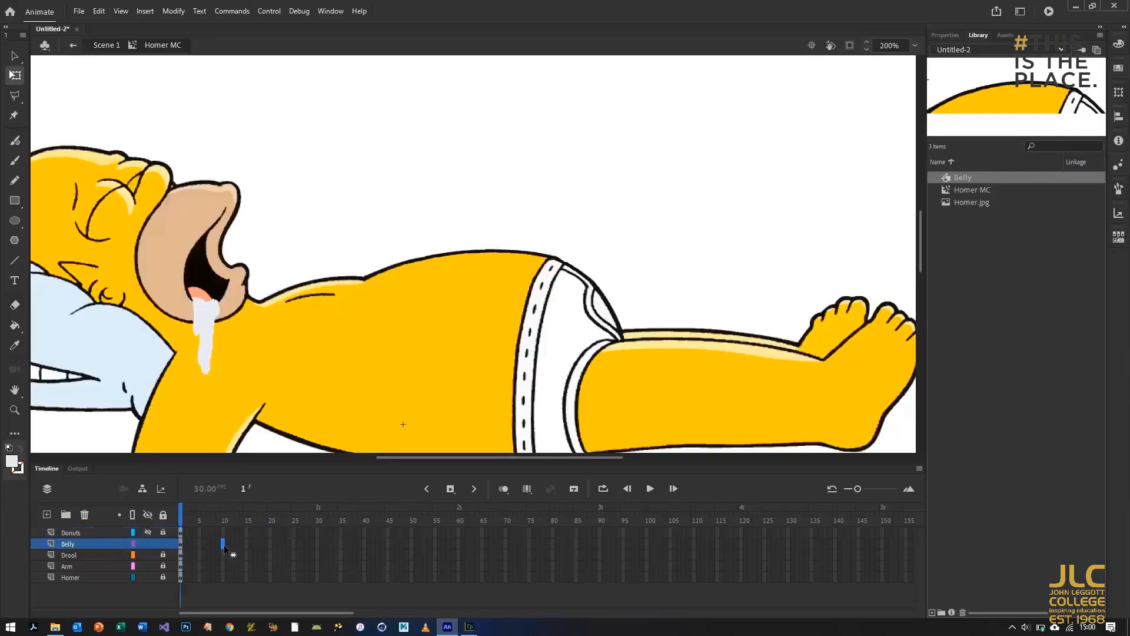
{"action": "key", "text": "F6"}
{"action": "key", "text": "F6"}
{"action": "left_click_drag", "start_coordinate": [477, 248], "coordinate": [478, 205]}
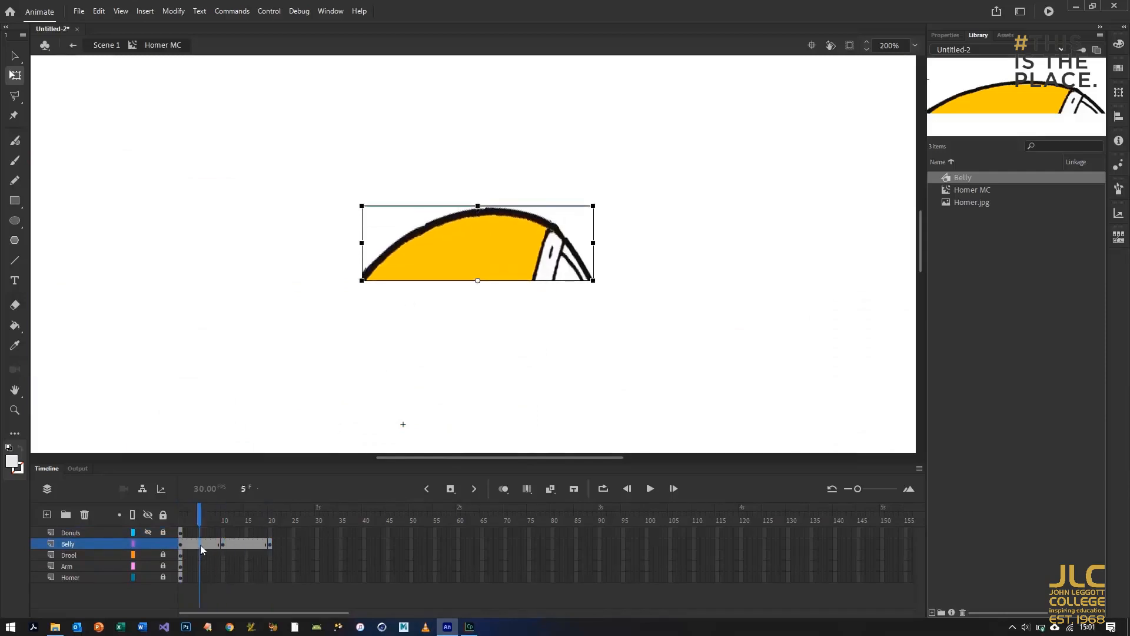
Create classic tweens between the Belly layer's keyframes at frames 1, 10 and 20
{"action": "right_click", "coordinate": [200, 547]}
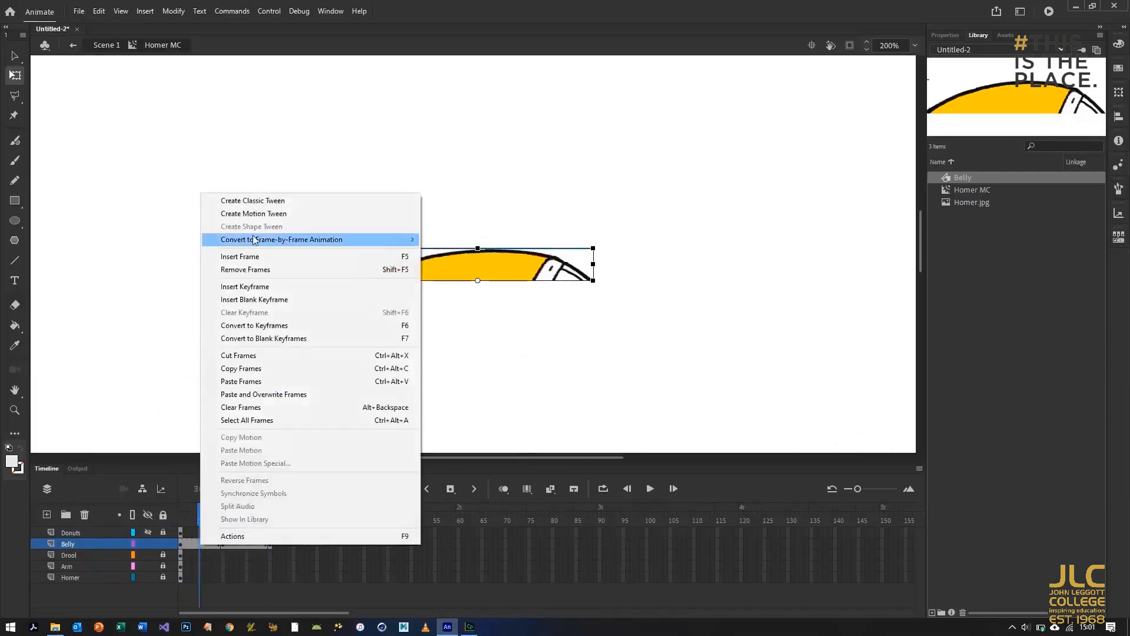
{"action": "left_click", "coordinate": [253, 202]}
{"action": "right_click", "coordinate": [248, 543]}
{"action": "left_click", "coordinate": [312, 201]}
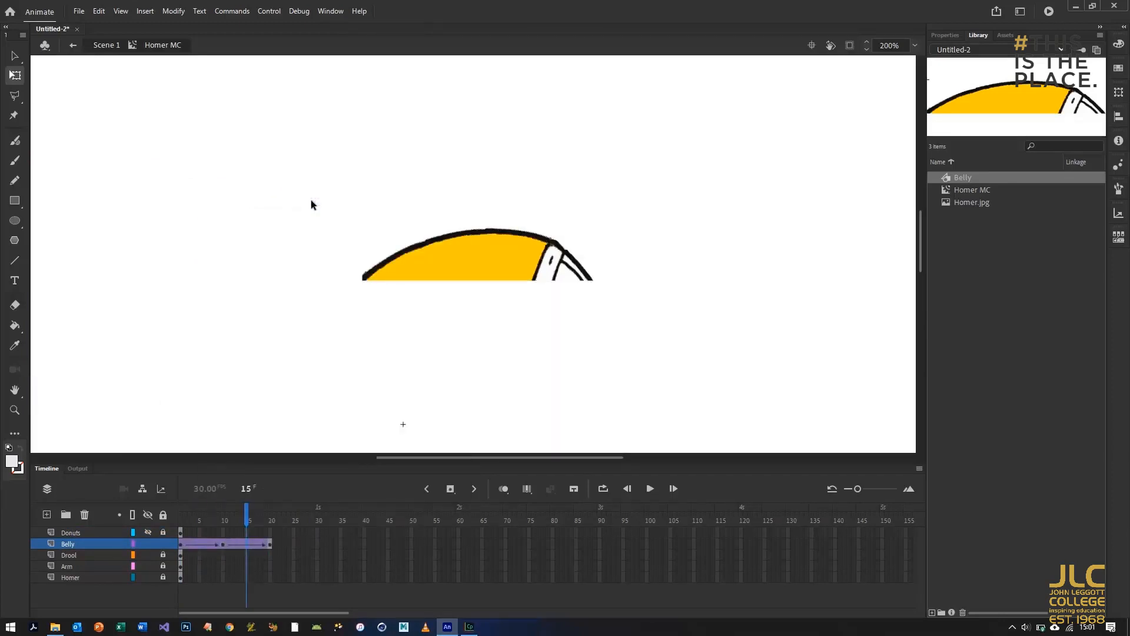
Play the belly animation, and show and unlock the Donuts layer at frame 1
{"action": "left_click", "coordinate": [650, 488]}
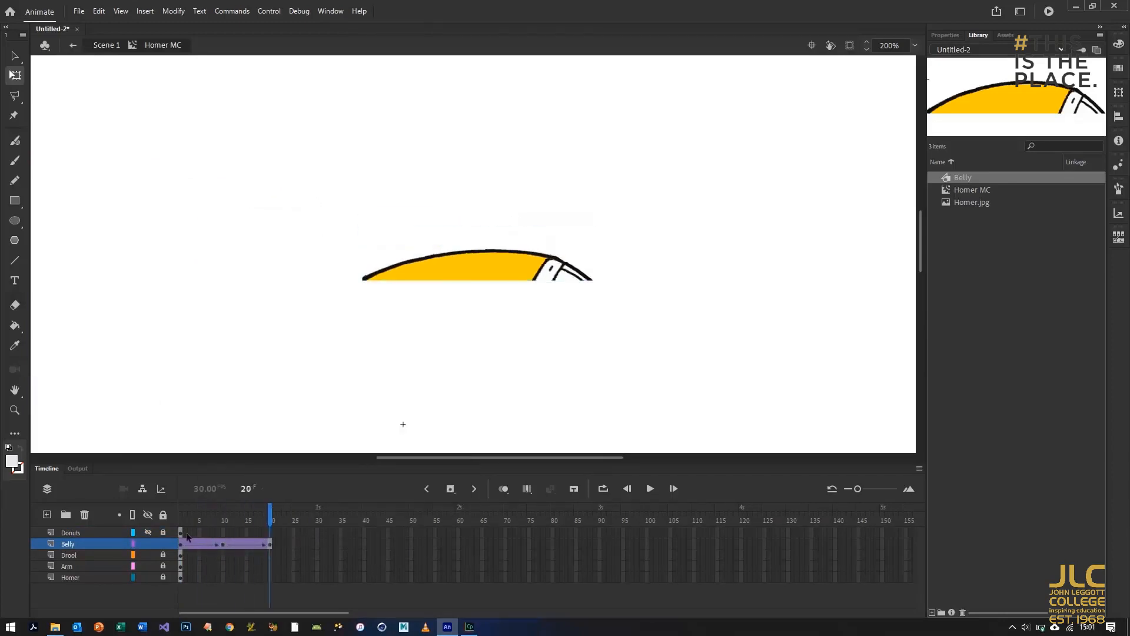
{"action": "left_click", "coordinate": [180, 532]}
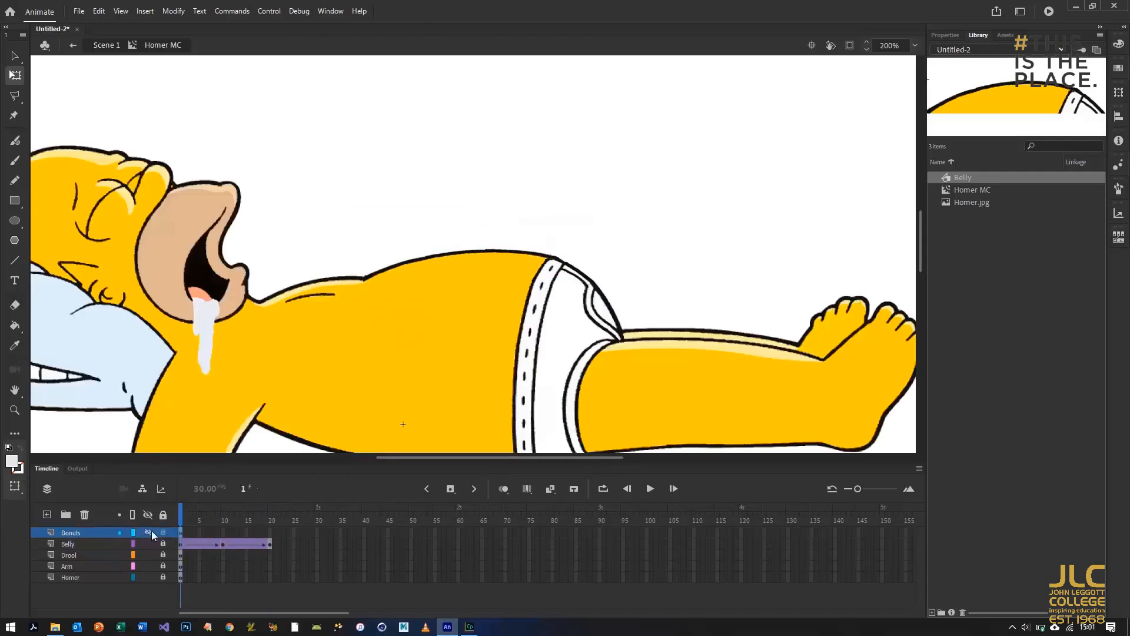
{"action": "left_click", "coordinate": [151, 532]}
{"action": "left_click", "coordinate": [181, 532]}
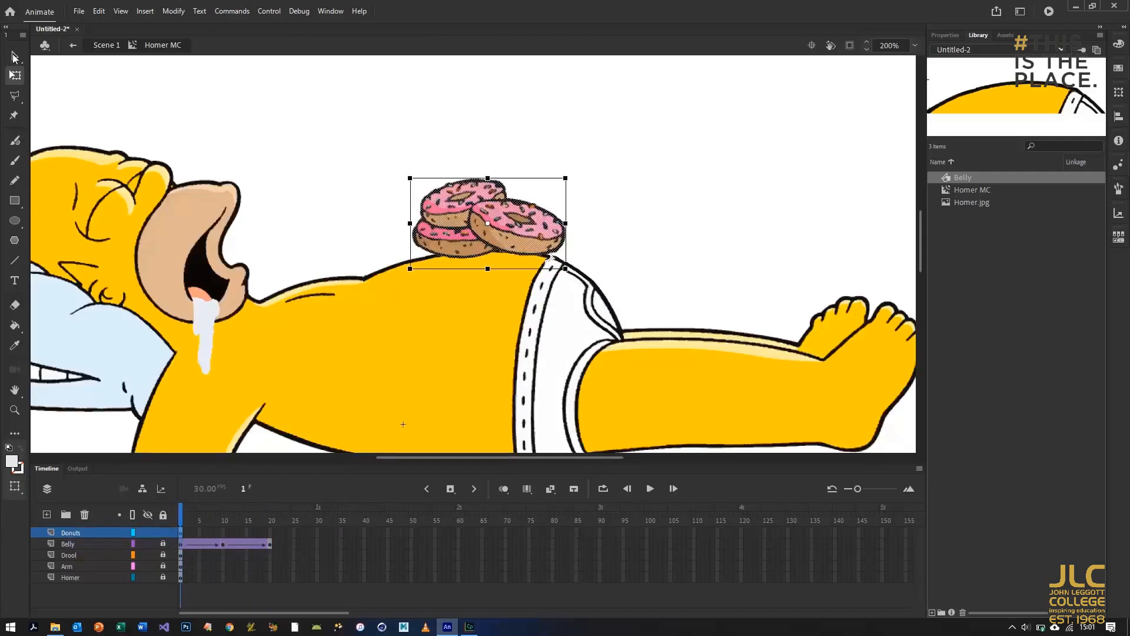
Convert the selected donuts artwork to a graphic symbol named Donuts
{"action": "left_click", "coordinate": [14, 56]}
{"action": "key", "text": "F8"}
{"action": "type", "text": "D"}
{"action": "key", "text": "Return"}
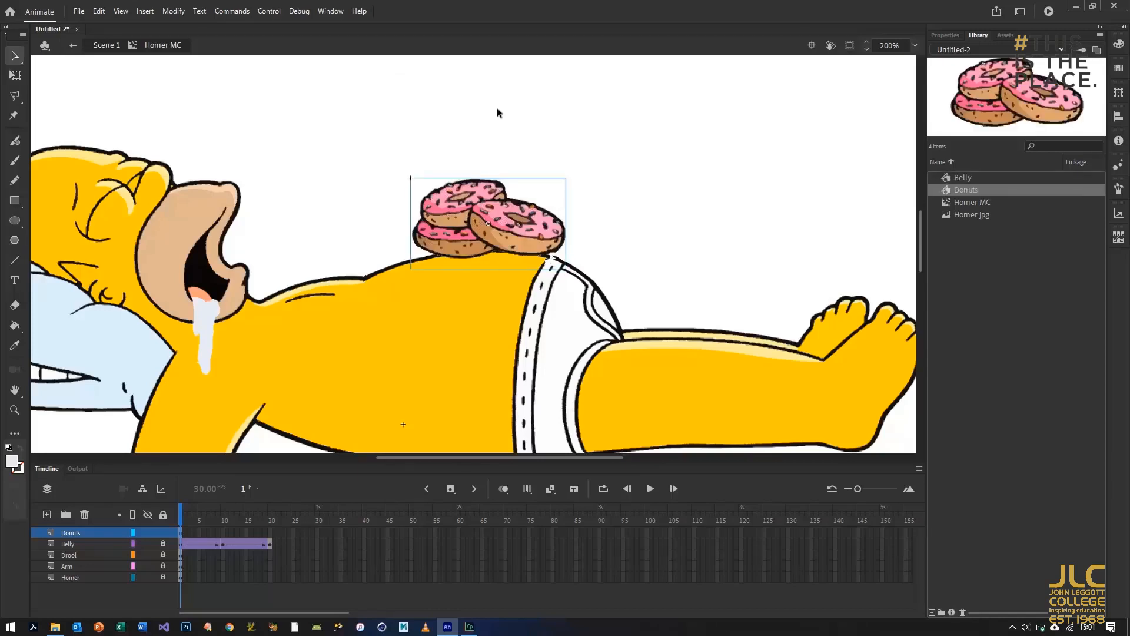
Nudge the donuts straight down at frame 1 so they rest on the flattened belly
{"action": "key", "text": "Down"}
{"action": "key", "text": "Down"}
{"action": "key", "text": "Down"}
{"action": "key", "text": "Down"}
{"action": "key", "text": "Down"}
{"action": "key", "text": "Down"}
{"action": "key", "text": "Down"}
{"action": "key", "text": "Down"}
{"action": "key", "text": "Down"}
{"action": "key", "text": "Down"}
{"action": "key", "text": "Down"}
{"action": "key", "text": "Down"}
{"action": "key", "text": "Down"}
{"action": "key", "text": "Down"}
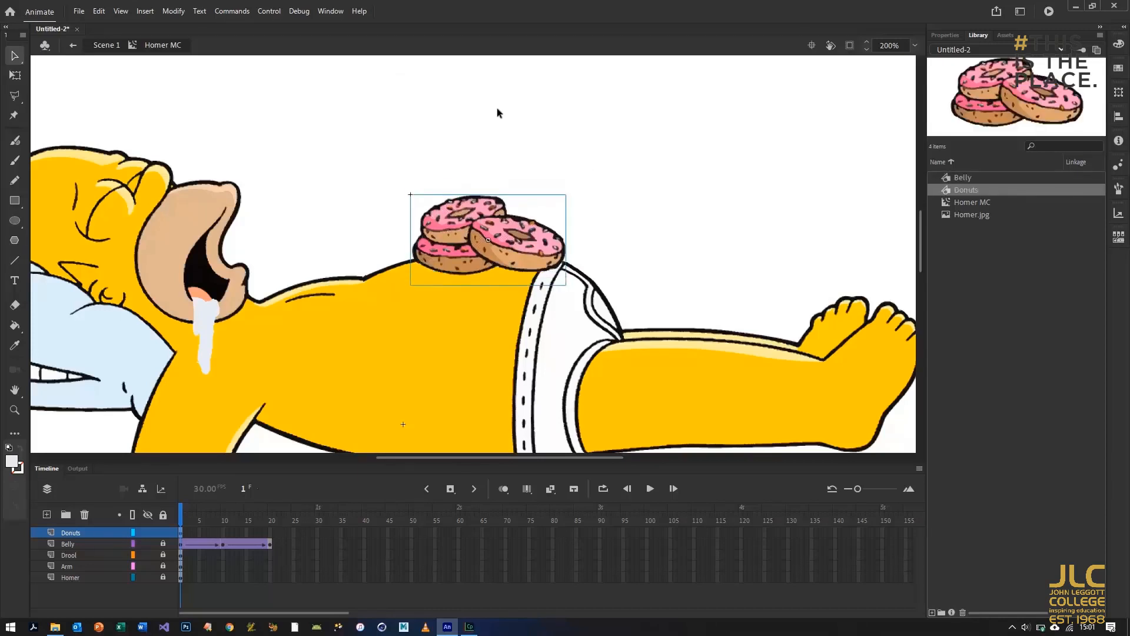
Add keyframes at frames 10 and 20 on the Donuts layer
{"action": "left_click", "coordinate": [223, 532]}
{"action": "key", "text": "F6"}
{"action": "left_click", "coordinate": [270, 532]}
{"action": "key", "text": "F6"}
Nudge the donuts straight up at frame 10 so they sit on top of the raised belly
{"action": "left_click", "coordinate": [222, 532]}
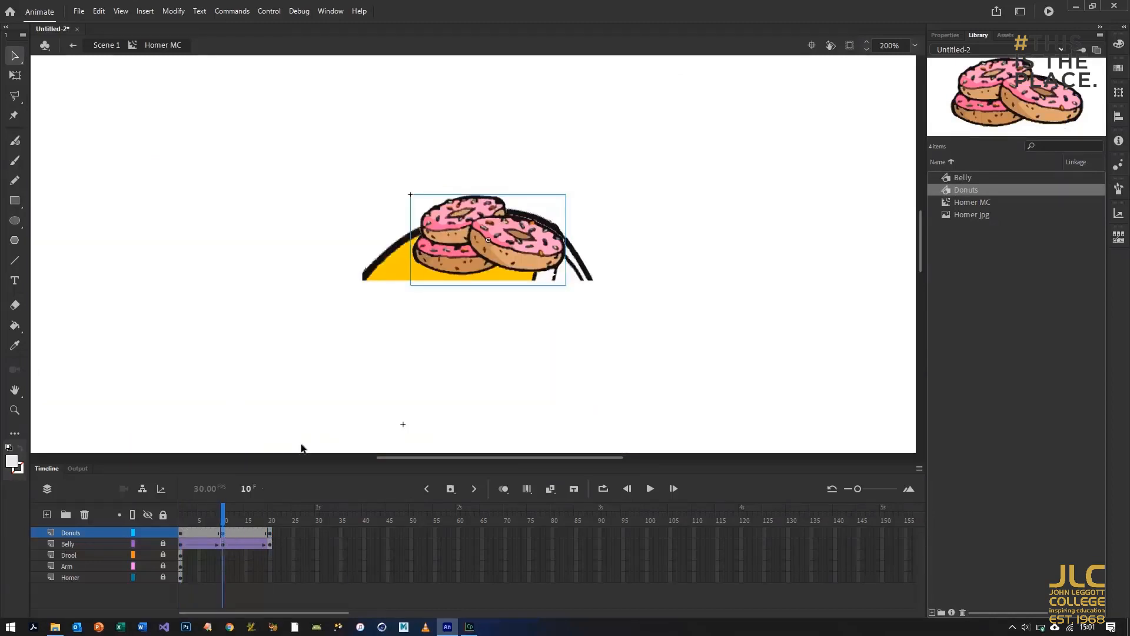
{"action": "key", "text": "Up"}
{"action": "key", "text": "Up"}
{"action": "key", "text": "Up"}
{"action": "key", "text": "Up"}
{"action": "key", "text": "Up"}
{"action": "key", "text": "Up"}
{"action": "key", "text": "Up"}
{"action": "key", "text": "Up"}
{"action": "key", "text": "Up"}
{"action": "key", "text": "Up"}
{"action": "key", "text": "Up"}
{"action": "key", "text": "Up"}
{"action": "key", "text": "Up"}
{"action": "key", "text": "Up"}
{"action": "key", "text": "Up"}
{"action": "key", "text": "Up"}
{"action": "key", "text": "Up"}
{"action": "key", "text": "Up"}
{"action": "key", "text": "Up"}
{"action": "key", "text": "Up"}
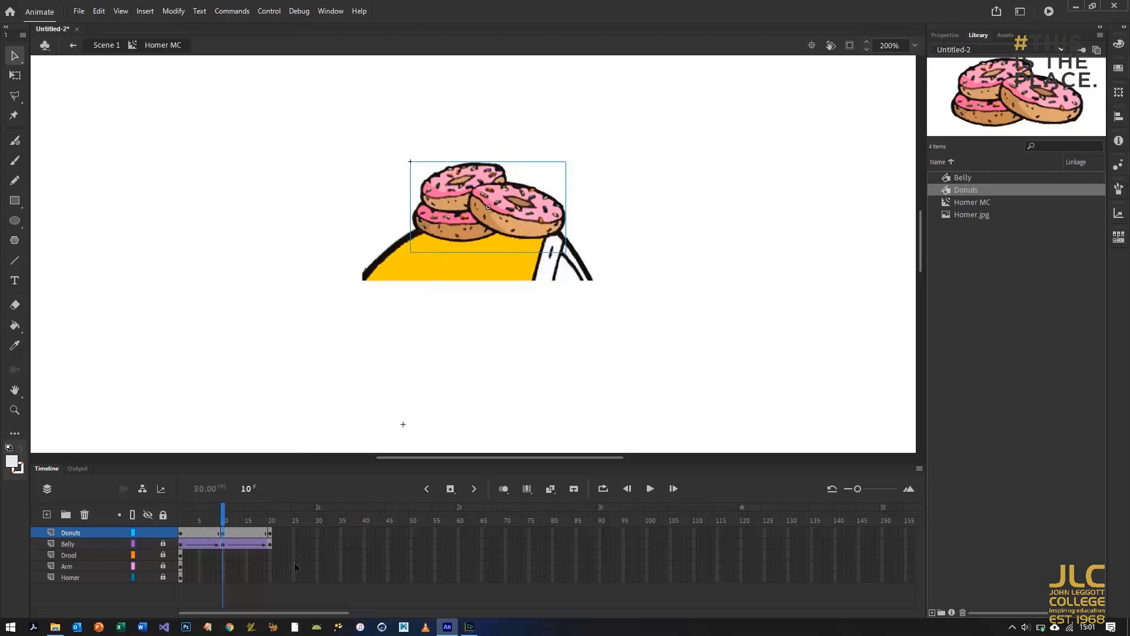
Create classic tweens between the Donuts layer's keyframes at frames 1, 10 and 20
{"action": "right_click", "coordinate": [206, 532]}
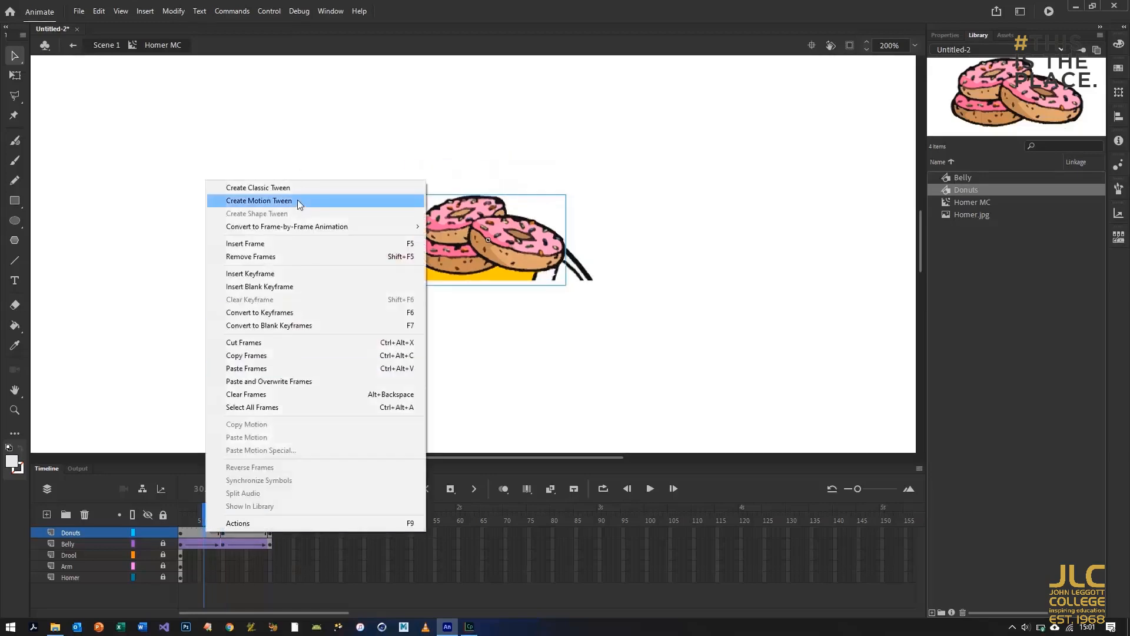
{"action": "left_click", "coordinate": [285, 193]}
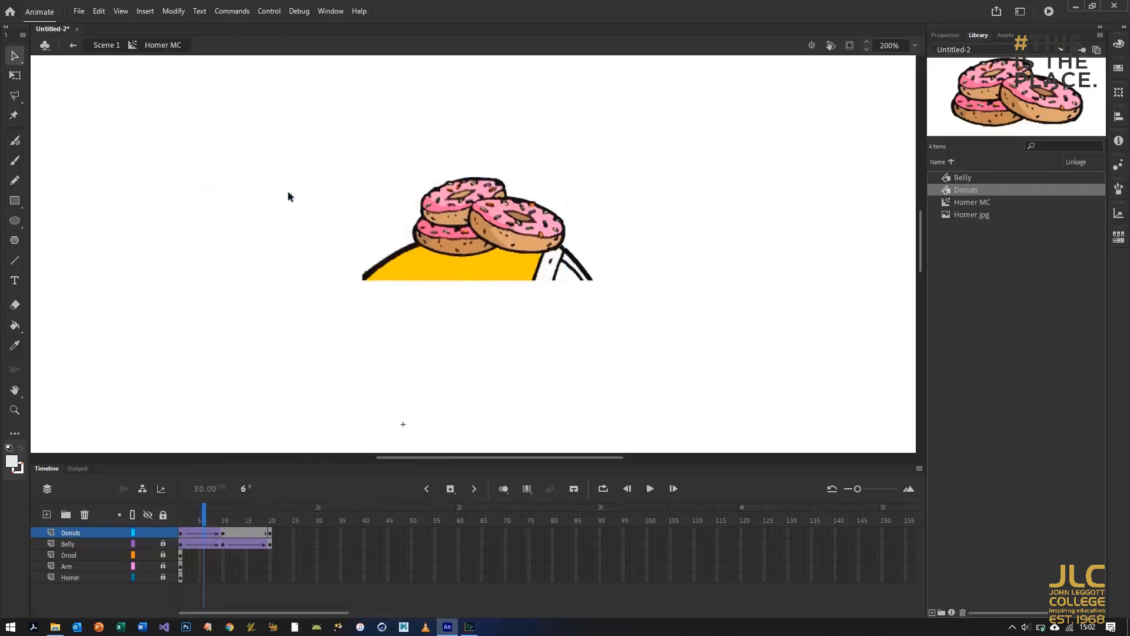
{"action": "right_click", "coordinate": [246, 532]}
{"action": "left_click", "coordinate": [298, 186]}
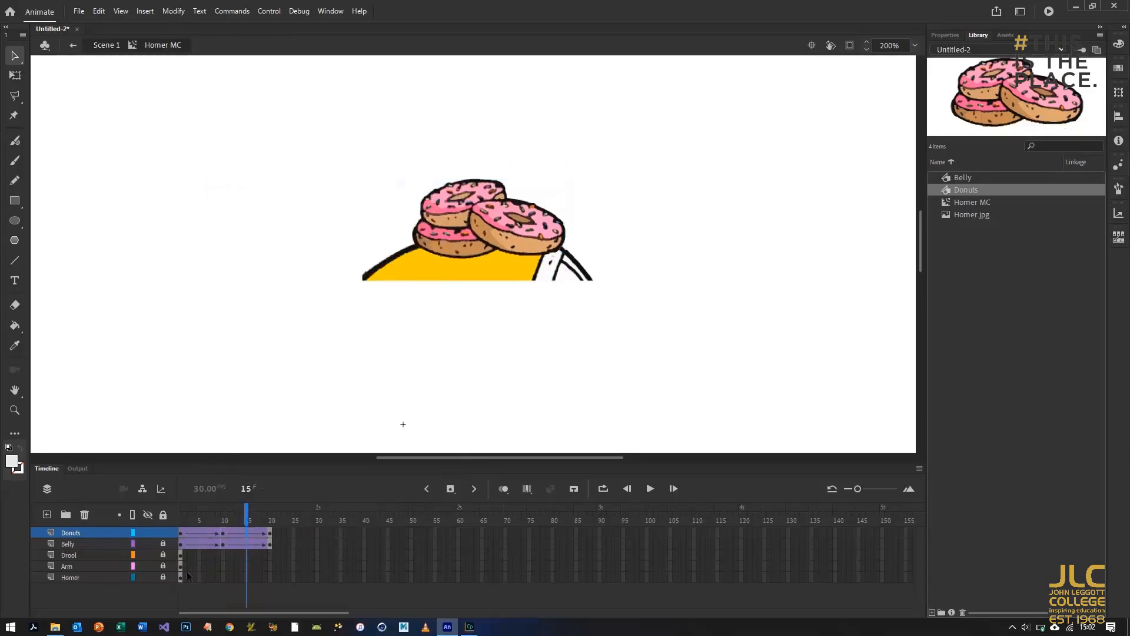
Extend the Homer layer to frame 20 and lock the Donuts layer
{"action": "left_click", "coordinate": [270, 577]}
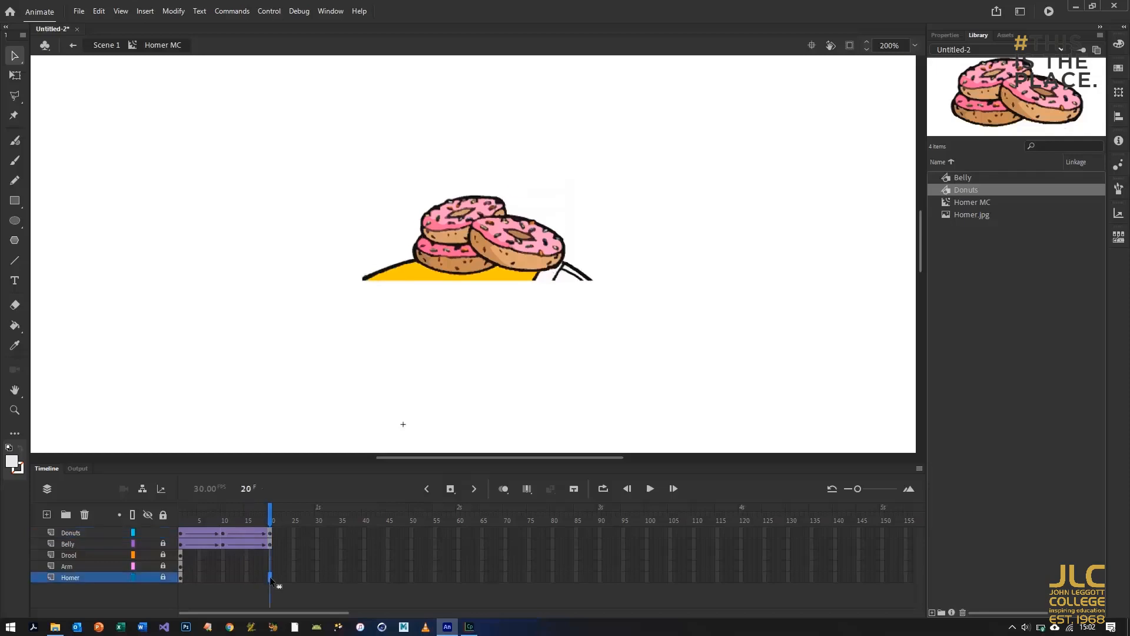
{"action": "key", "text": "F5"}
{"action": "left_click", "coordinate": [163, 532]}
Select the arm artwork on the Arm layer at frame 1 and convert it to a graphic symbol named Arm
{"action": "left_click", "coordinate": [180, 567]}
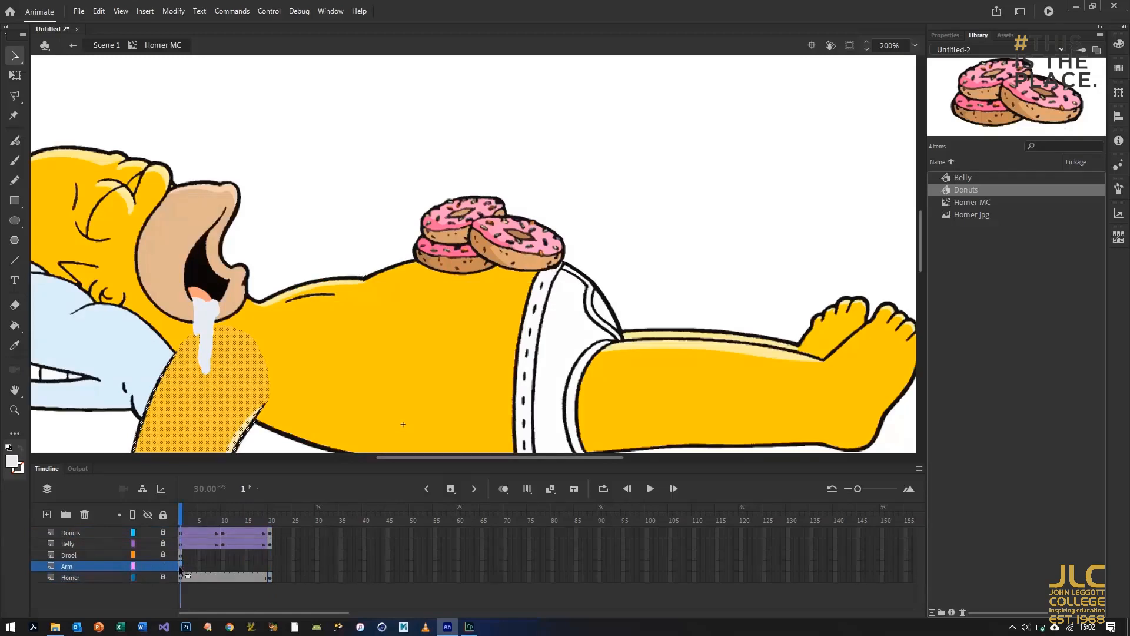
{"action": "key", "text": "ctrl+minus"}
{"action": "scroll", "coordinate": [363, 393], "scroll_direction": "down", "scroll_amount": 3}
{"action": "scroll", "coordinate": [363, 394], "scroll_direction": "up", "scroll_amount": 3}
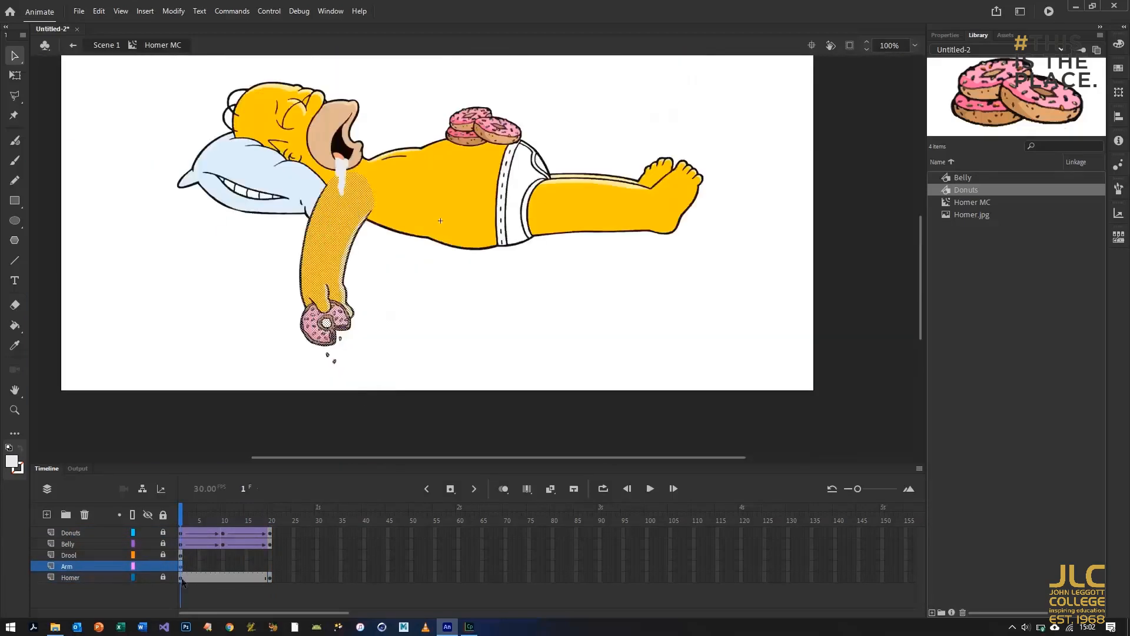
{"action": "key", "text": "F8"}
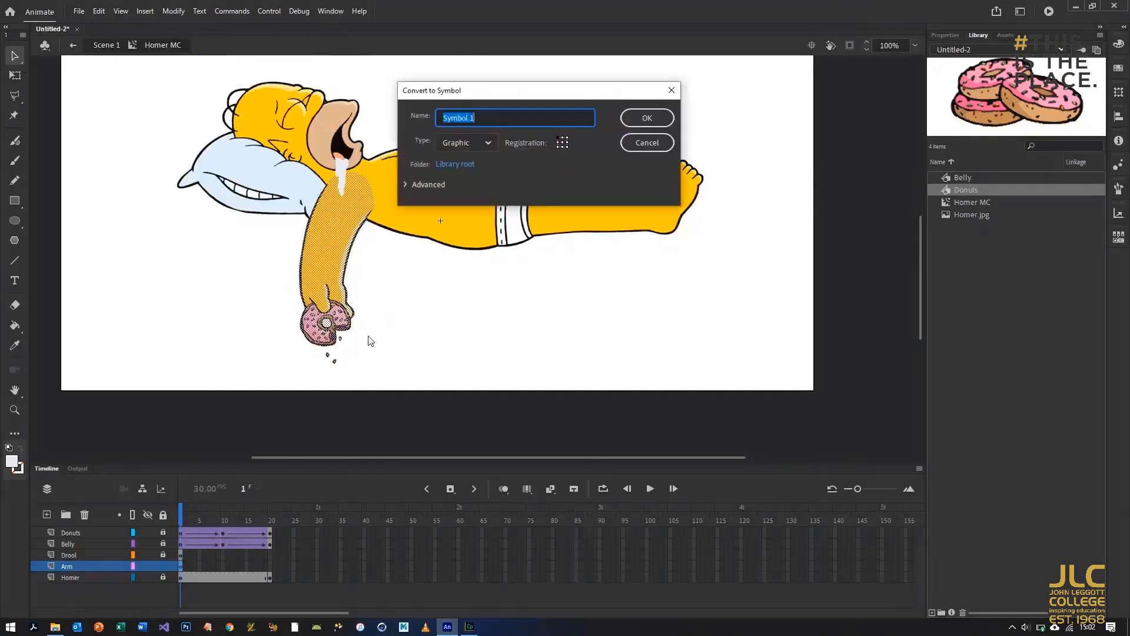
{"action": "type", "text": "Arm"}
{"action": "key", "text": "Return"}
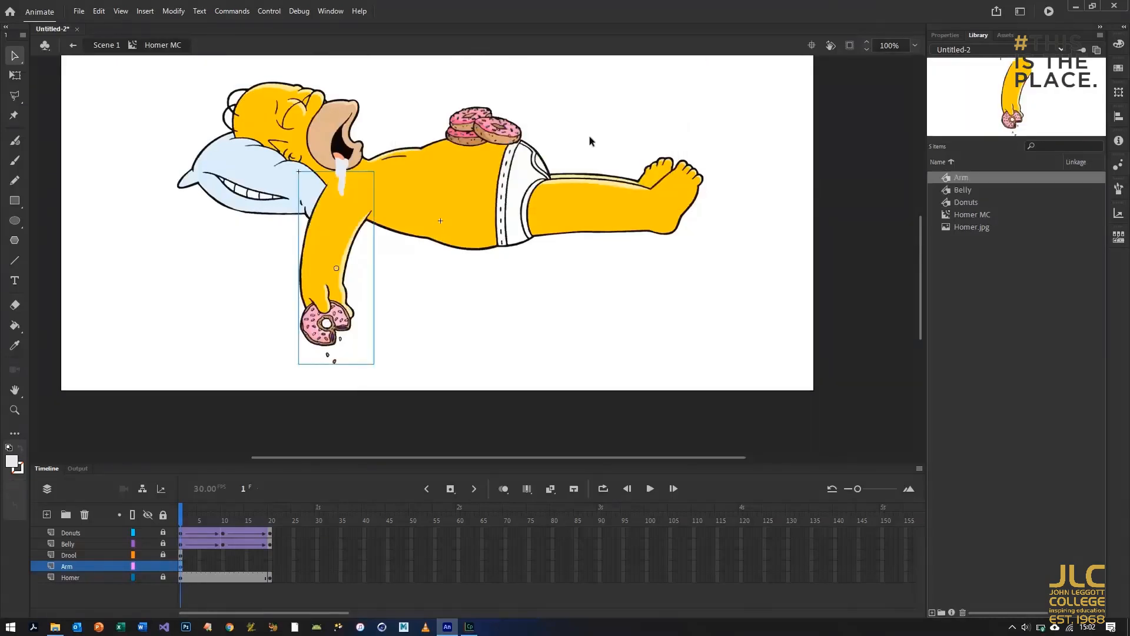
Convert the arm graphic to a movie clip symbol named Arm MC
{"action": "key", "text": "F8"}
{"action": "left_click", "coordinate": [462, 165]}
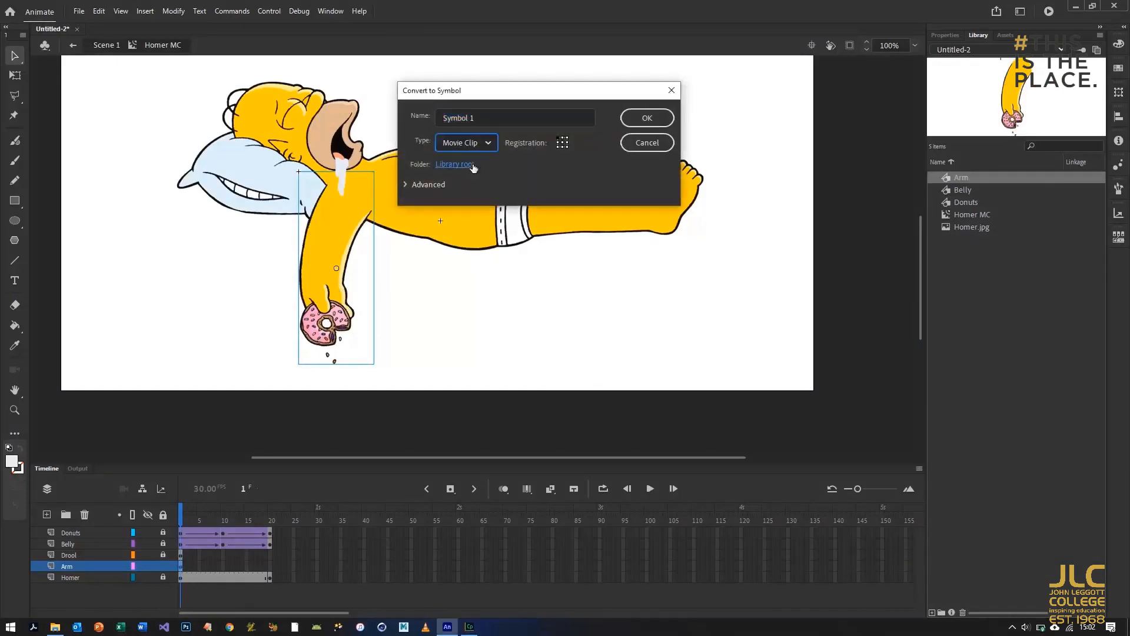
{"action": "double_click", "coordinate": [471, 118]}
{"action": "type", "text": "Arm MC"}
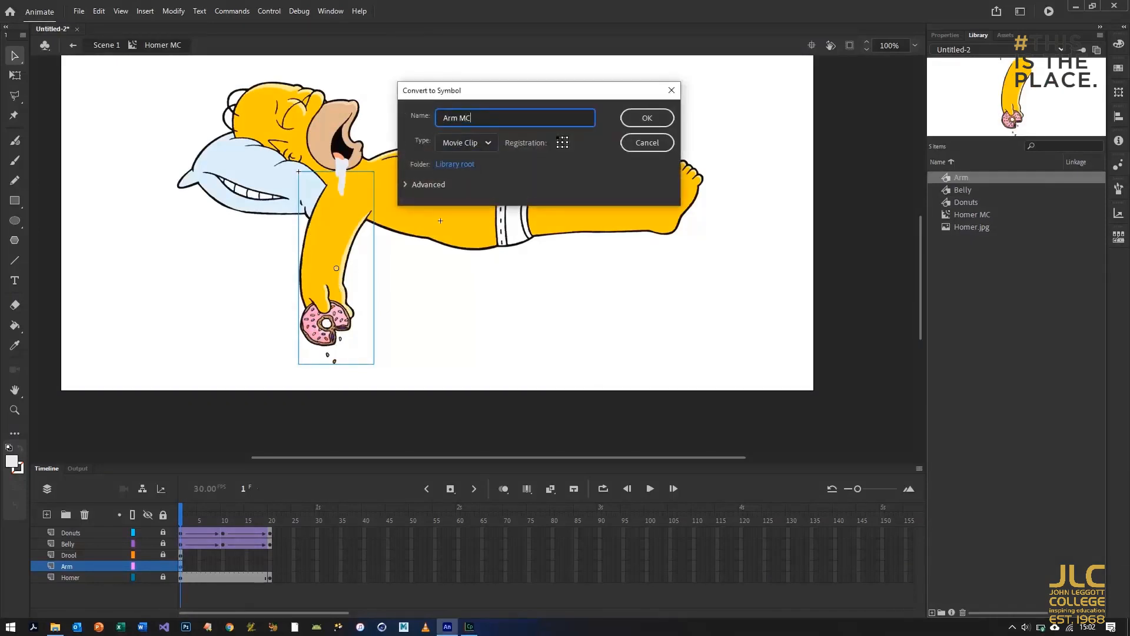
{"action": "key", "text": "Return"}
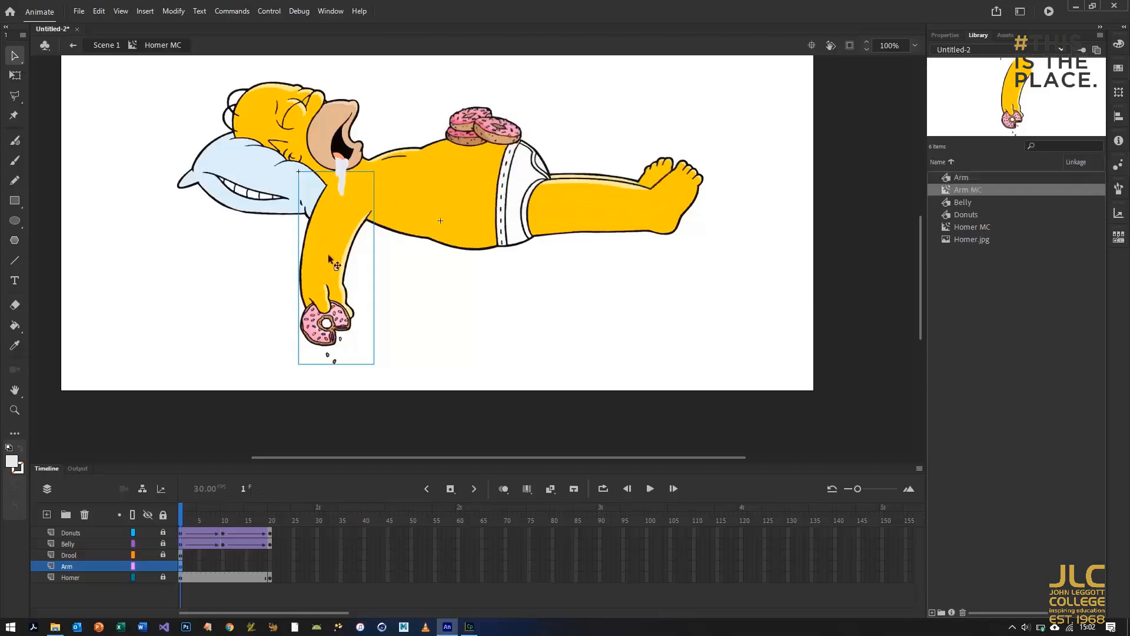
Move the arm's transformation point to the shoulder and rotate the arm towards the pillow at frame 1
{"action": "left_click", "coordinate": [15, 74]}
{"action": "left_click_drag", "start_coordinate": [383, 373], "coordinate": [364, 373]}
{"action": "key", "text": "ctrl+z"}
{"action": "left_click_drag", "start_coordinate": [337, 268], "coordinate": [337, 198]}
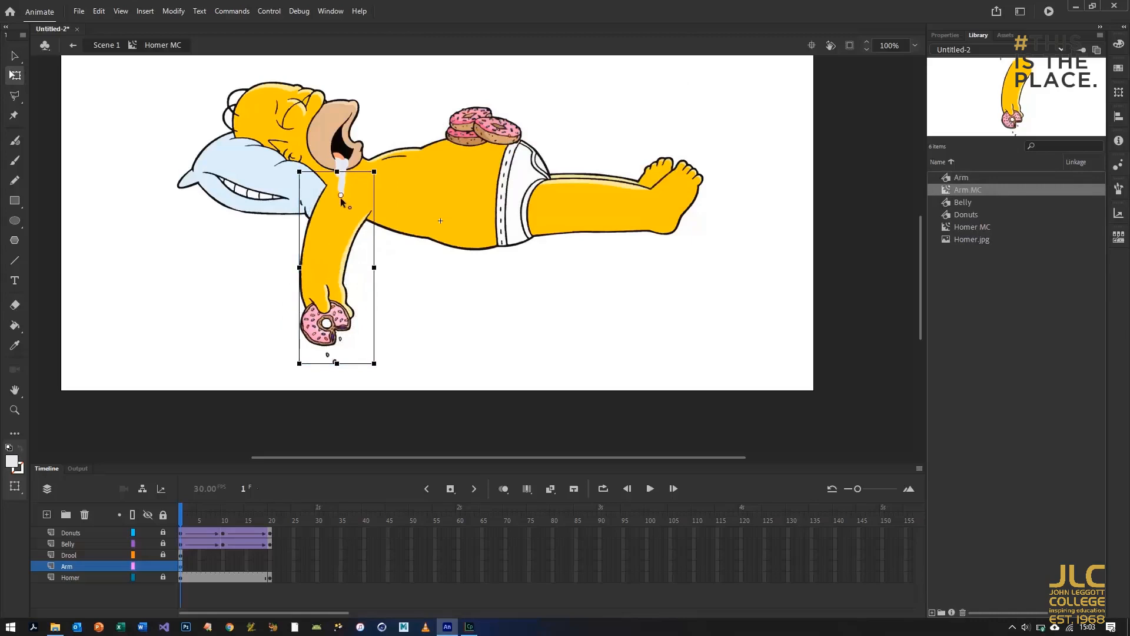
{"action": "left_click_drag", "start_coordinate": [383, 371], "coordinate": [341, 352]}
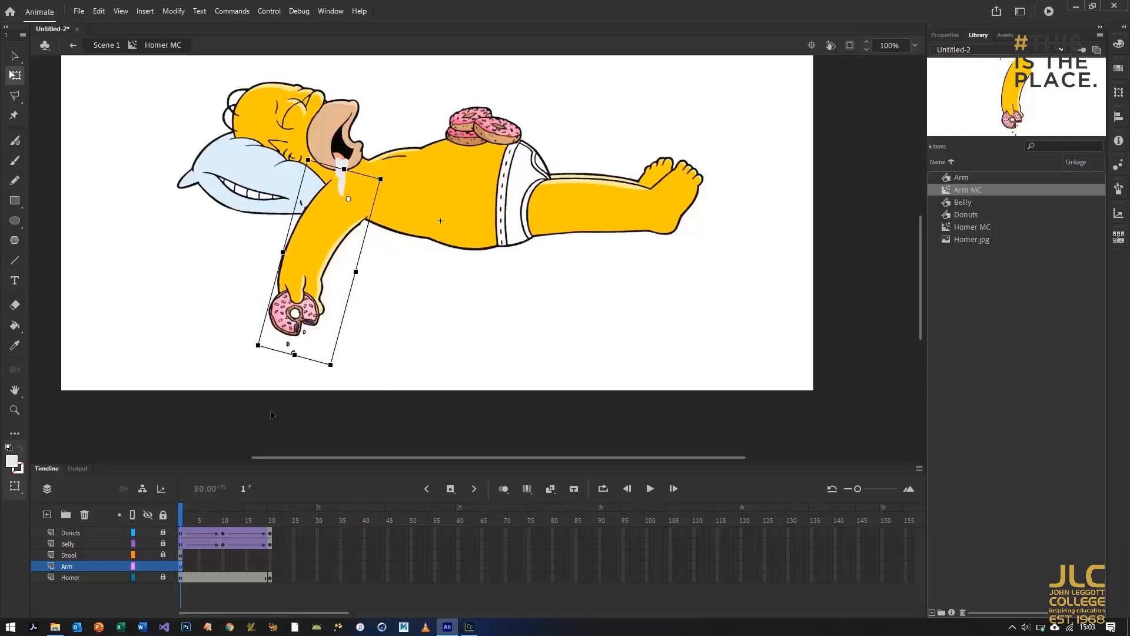
Copy frames 10 to 20 of the Donuts and Belly layers and paste them at frame 30
{"action": "left_click", "coordinate": [223, 568]}
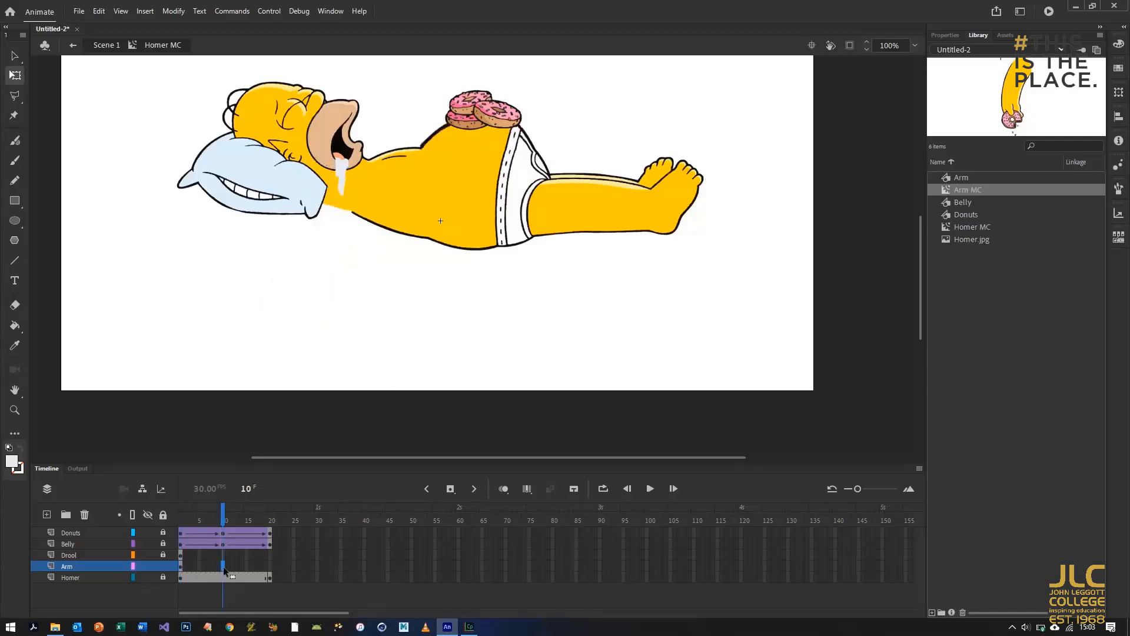
{"action": "left_click", "coordinate": [298, 544]}
{"action": "left_click_drag", "start_coordinate": [223, 531], "coordinate": [267, 541]}
{"action": "right_click", "coordinate": [252, 541]}
{"action": "left_click", "coordinate": [318, 364]}
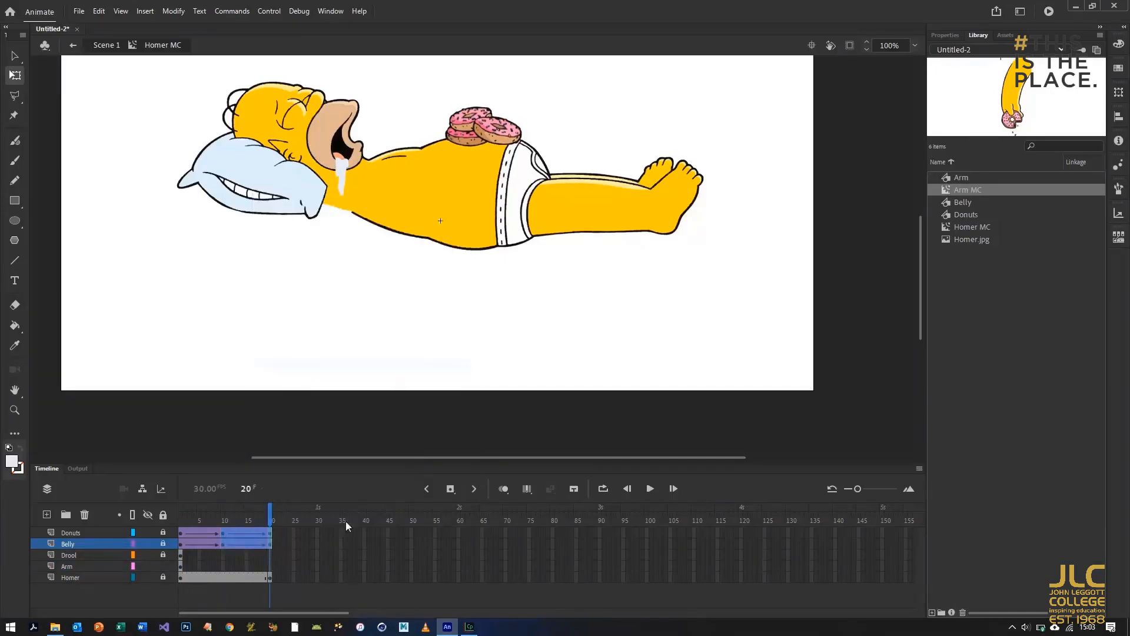
{"action": "left_click", "coordinate": [316, 533]}
{"action": "right_click", "coordinate": [317, 533]}
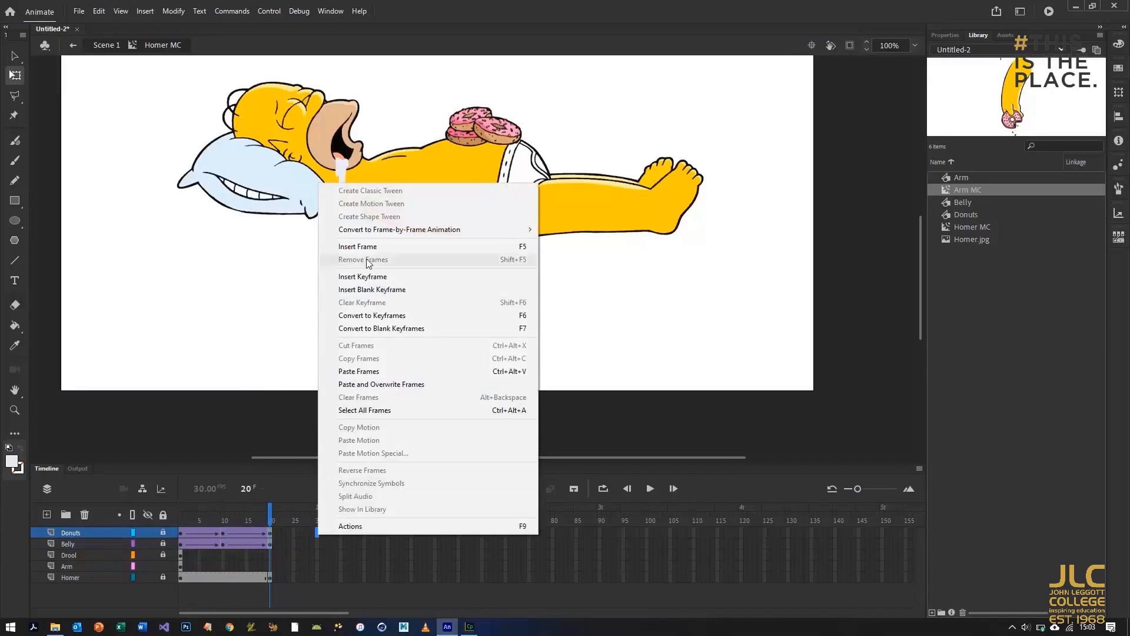
{"action": "left_click", "coordinate": [349, 369]}
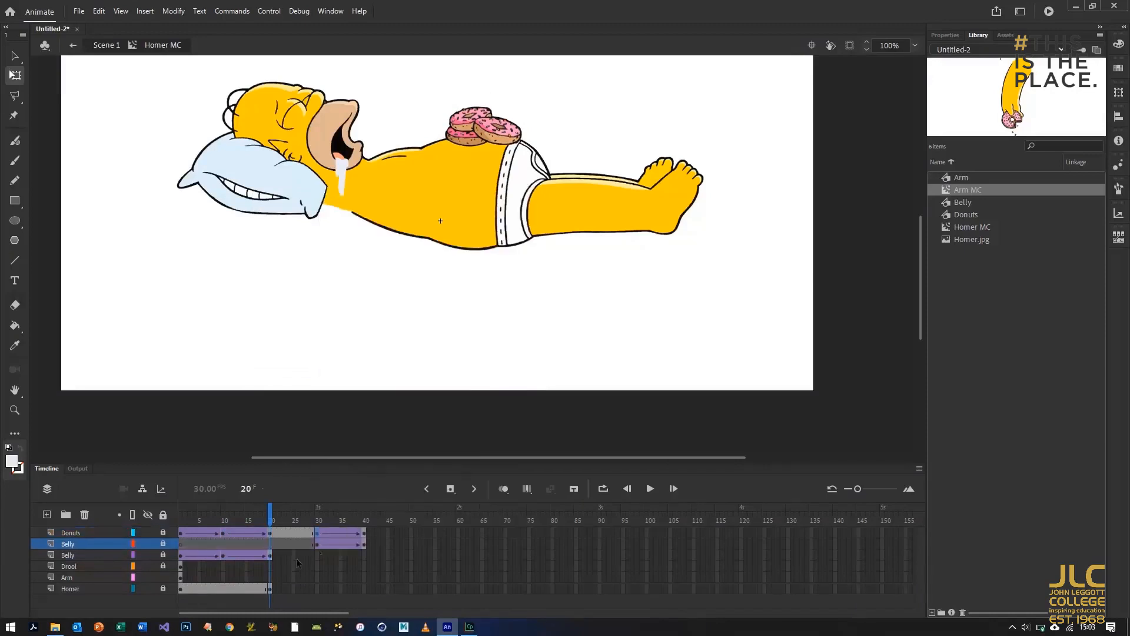
Delete the lower of the two Belly layers, which ends at frame 20
{"action": "left_click_drag", "start_coordinate": [181, 559], "coordinate": [241, 545]}
{"action": "left_click", "coordinate": [96, 555]}
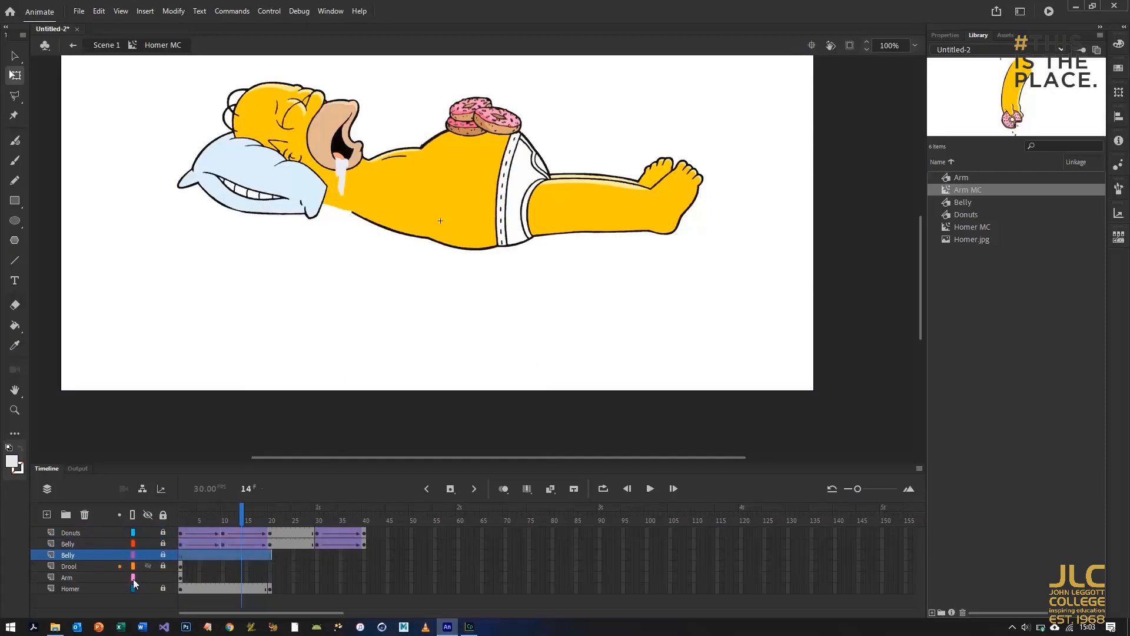
{"action": "left_click", "coordinate": [84, 515]}
Create classic tweens between frames 20 and 30 on the Donuts and Belly layers
{"action": "right_click", "coordinate": [298, 531]}
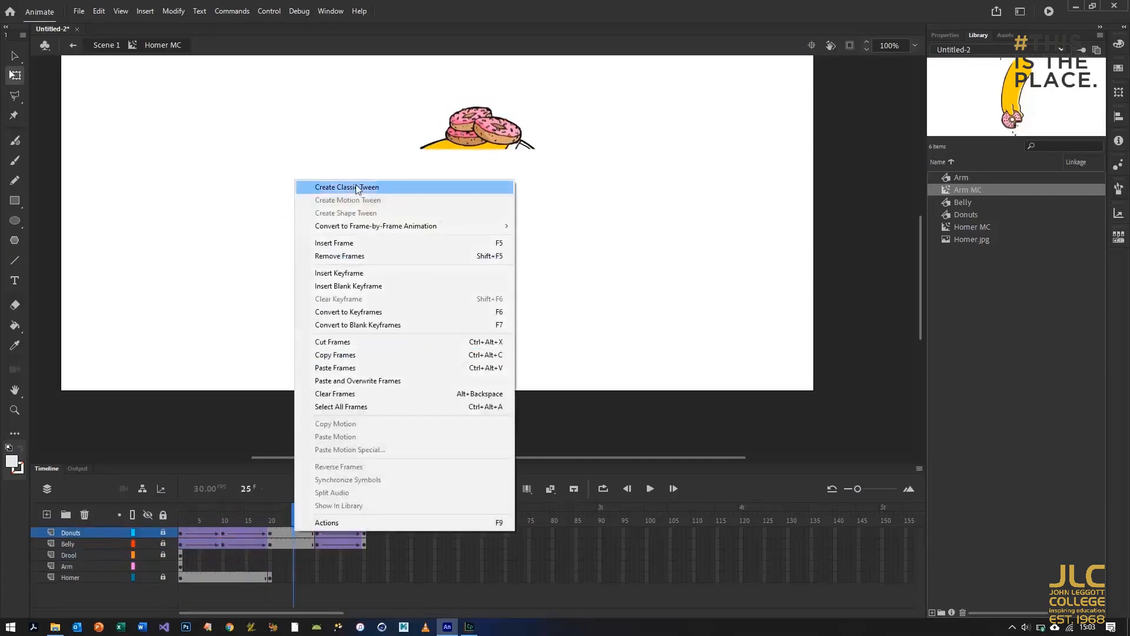
{"action": "left_click", "coordinate": [329, 185]}
{"action": "right_click", "coordinate": [302, 545]}
{"action": "left_click", "coordinate": [359, 200]}
Play the breathing animation from frame 1 and extend the Homer layer to frame 40
{"action": "left_click_drag", "start_coordinate": [309, 511], "coordinate": [180, 510]}
{"action": "key", "text": "Return"}
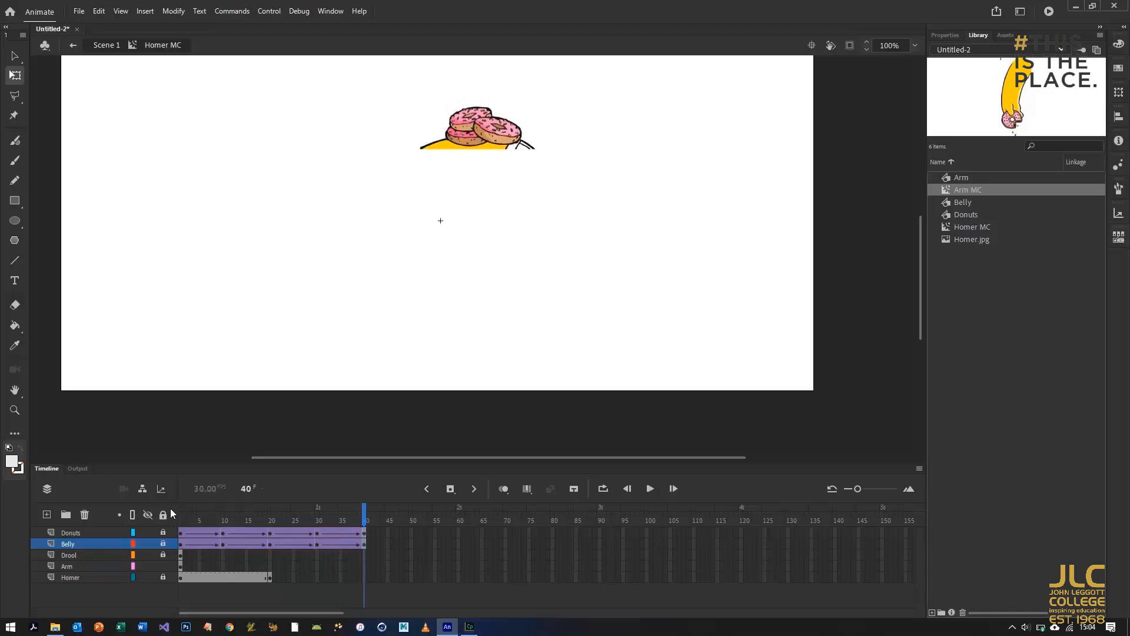
{"action": "left_click", "coordinate": [271, 576]}
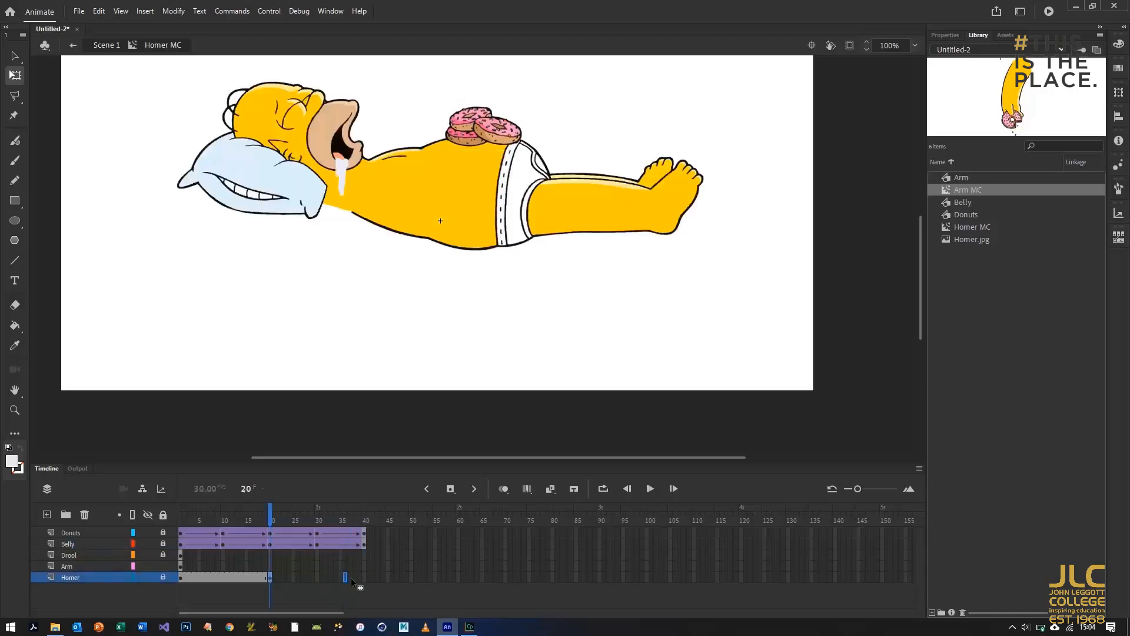
{"action": "key", "text": "F5"}
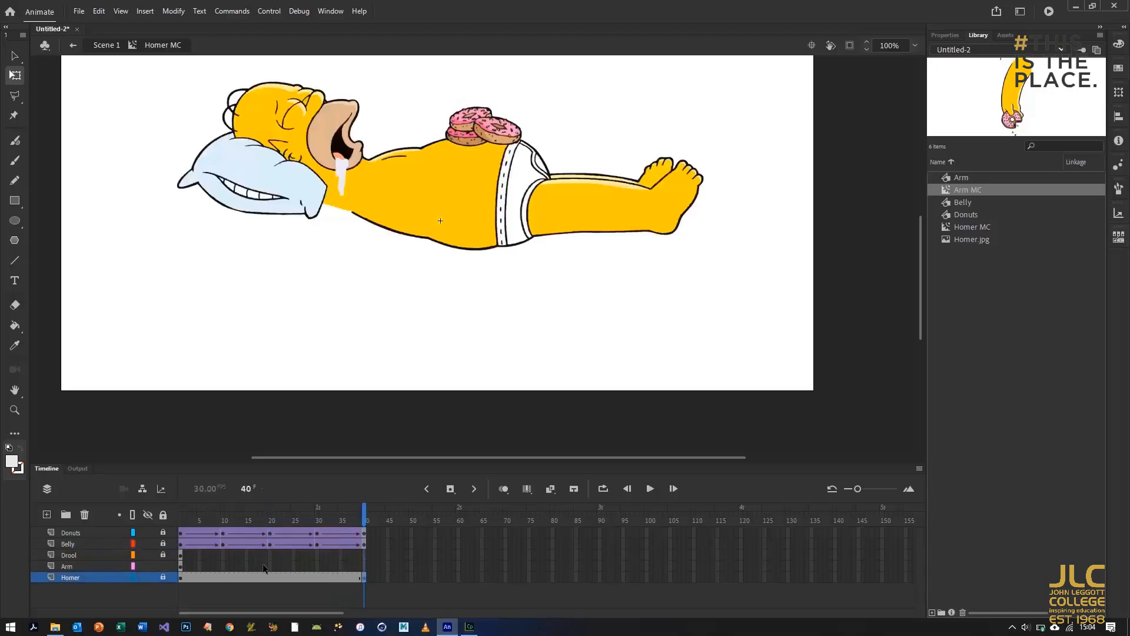
Add keyframes at frames 20 and 40 on the Arm layer and rotate the arm towards the feet at frame 40
{"action": "left_click", "coordinate": [270, 566]}
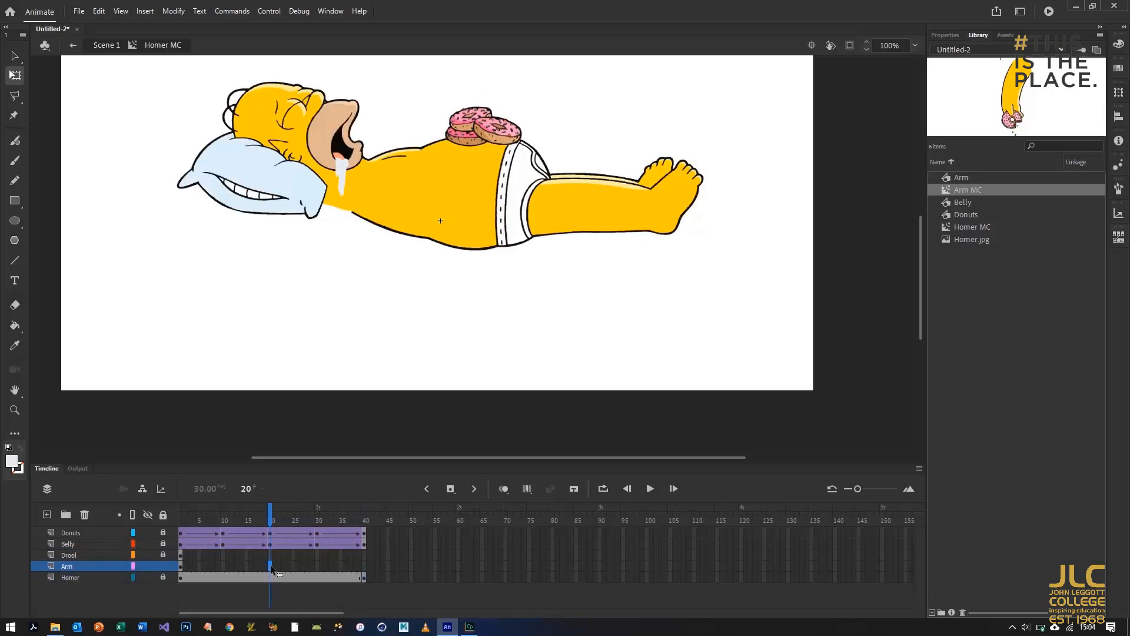
{"action": "key", "text": "F6"}
{"action": "left_click", "coordinate": [364, 566]}
{"action": "key", "text": "F6"}
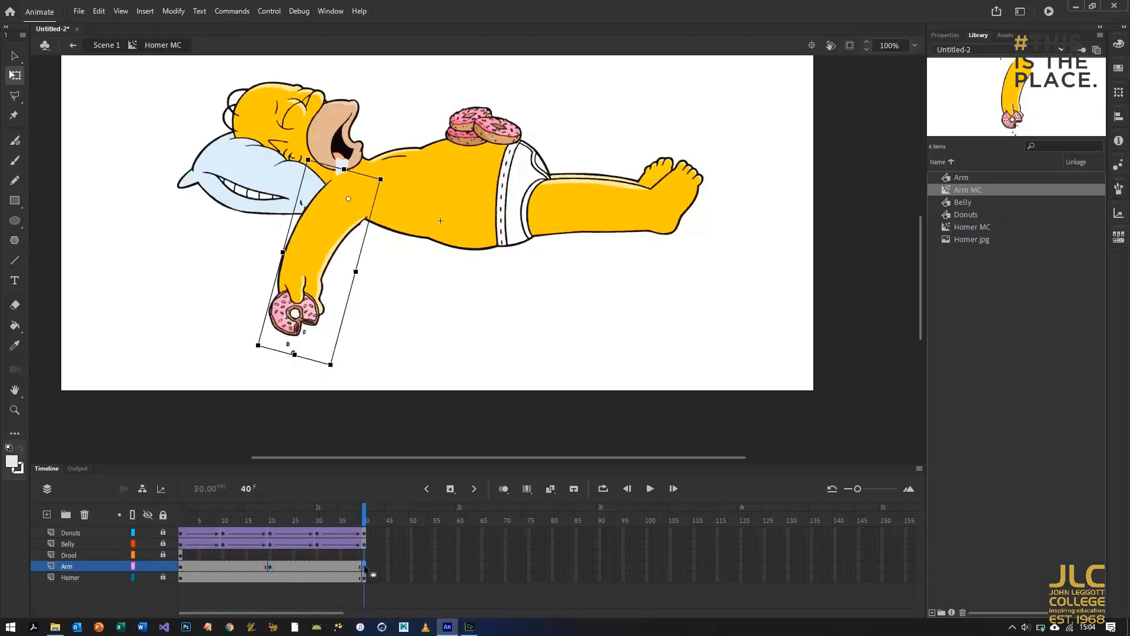
{"action": "left_click_drag", "start_coordinate": [345, 379], "coordinate": [470, 387]}
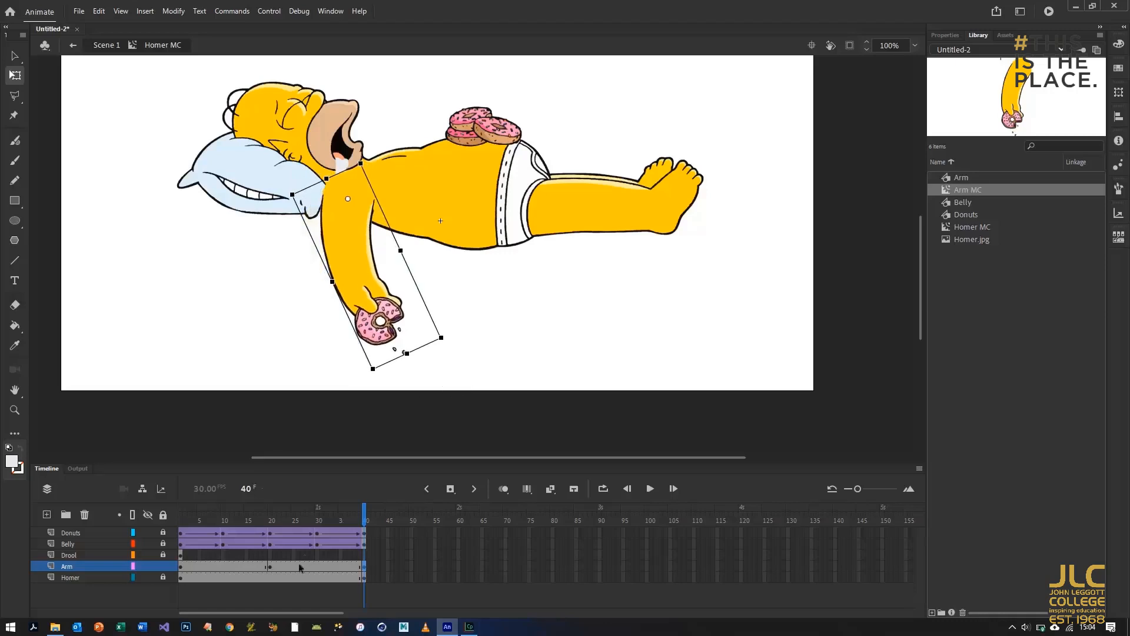
Create classic tweens between the Arm layer's keyframes at frames 1, 20 and 40
{"action": "right_click", "coordinate": [222, 567]}
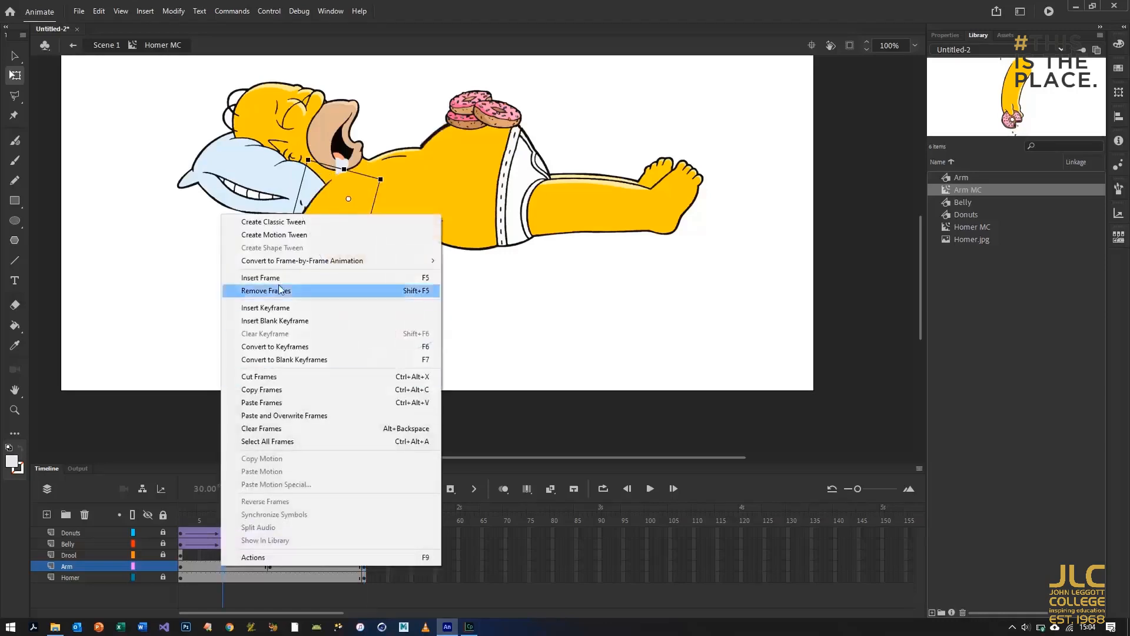
{"action": "left_click", "coordinate": [280, 235]}
{"action": "right_click", "coordinate": [308, 567]}
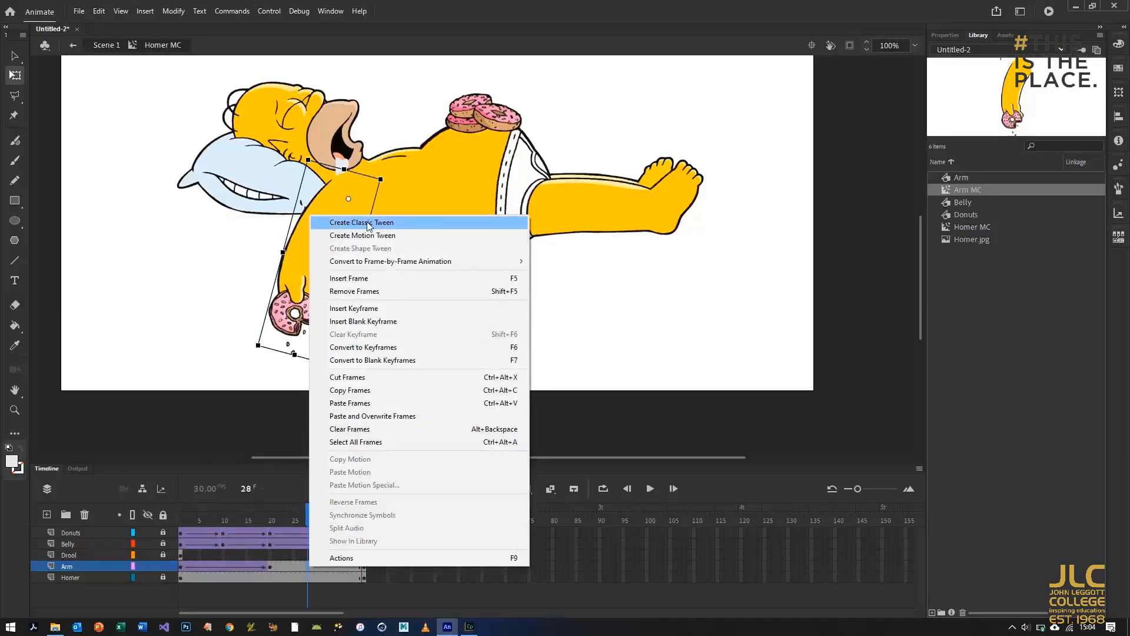
{"action": "left_click", "coordinate": [369, 223]}
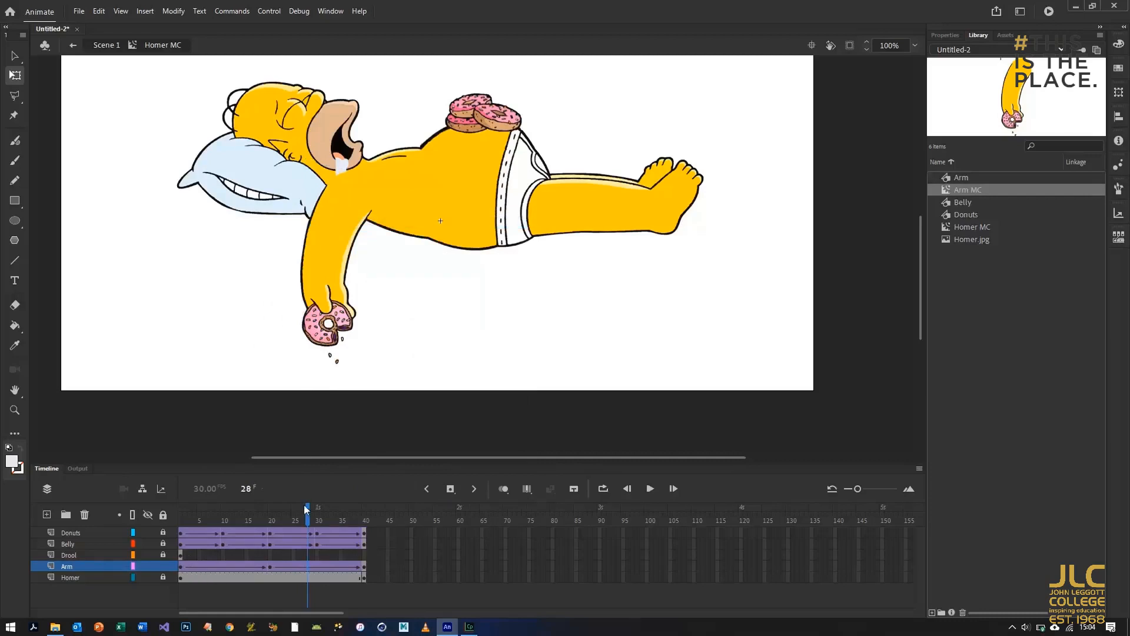
Clear the Arm layer's tweens and swap its keyframes, putting the rotated pose at frame 20 and the original pose at frame 40
{"action": "key", "text": "Return"}
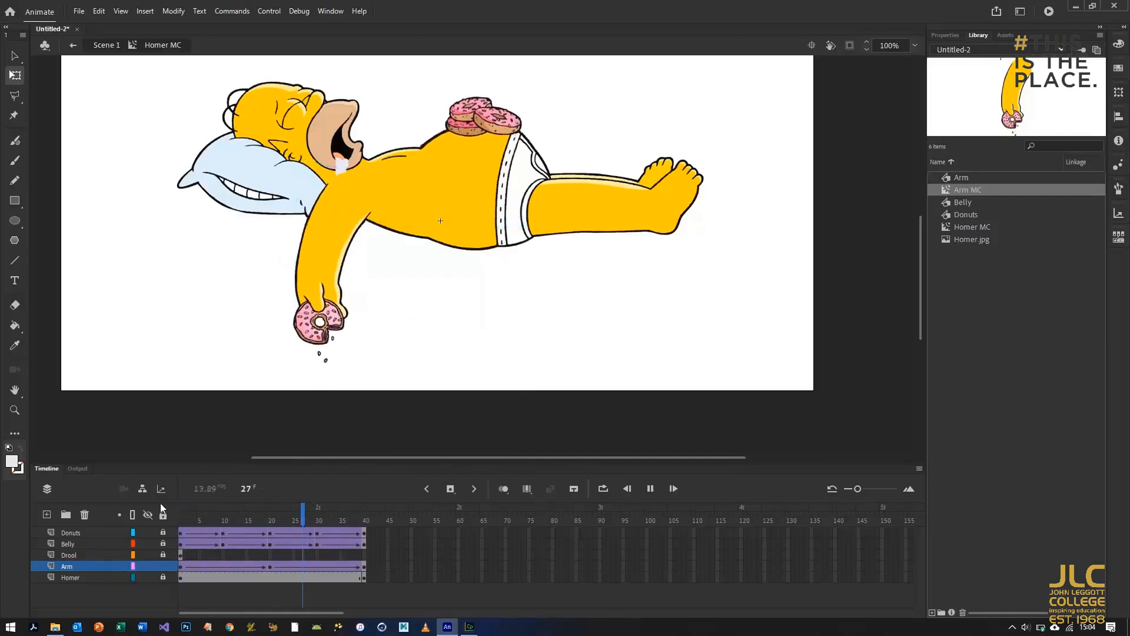
{"action": "key", "text": "Return"}
{"action": "left_click", "coordinate": [290, 568]}
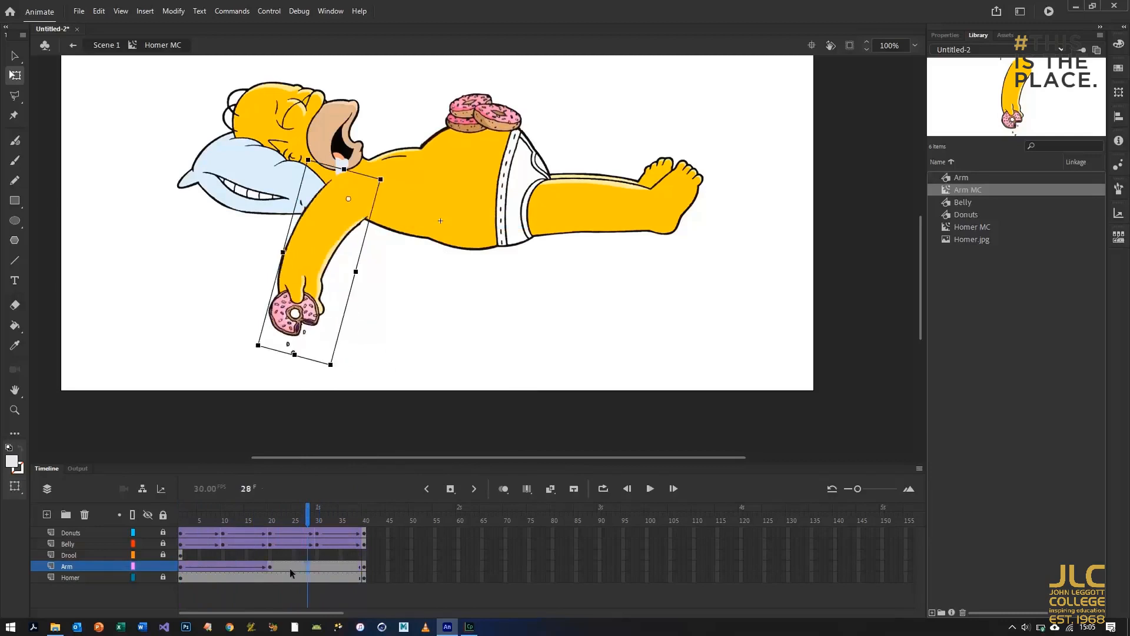
{"action": "left_click", "coordinate": [249, 567]}
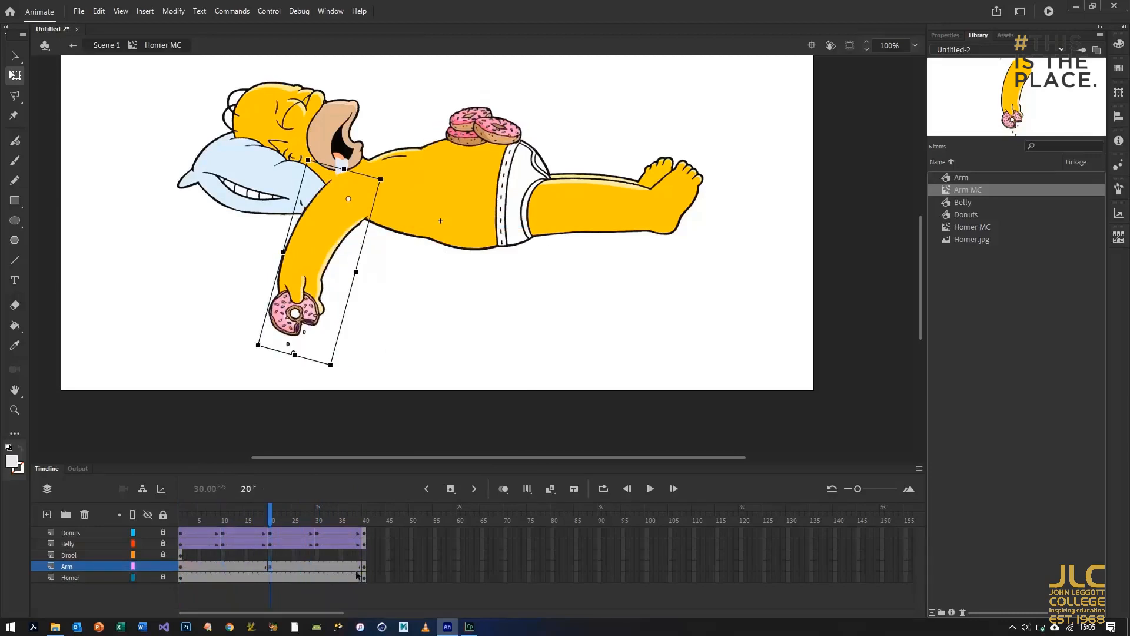
{"action": "left_click", "coordinate": [363, 566]}
{"action": "left_click", "coordinate": [272, 567]}
{"action": "left_click", "coordinate": [293, 569]}
{"action": "left_click", "coordinate": [363, 566]}
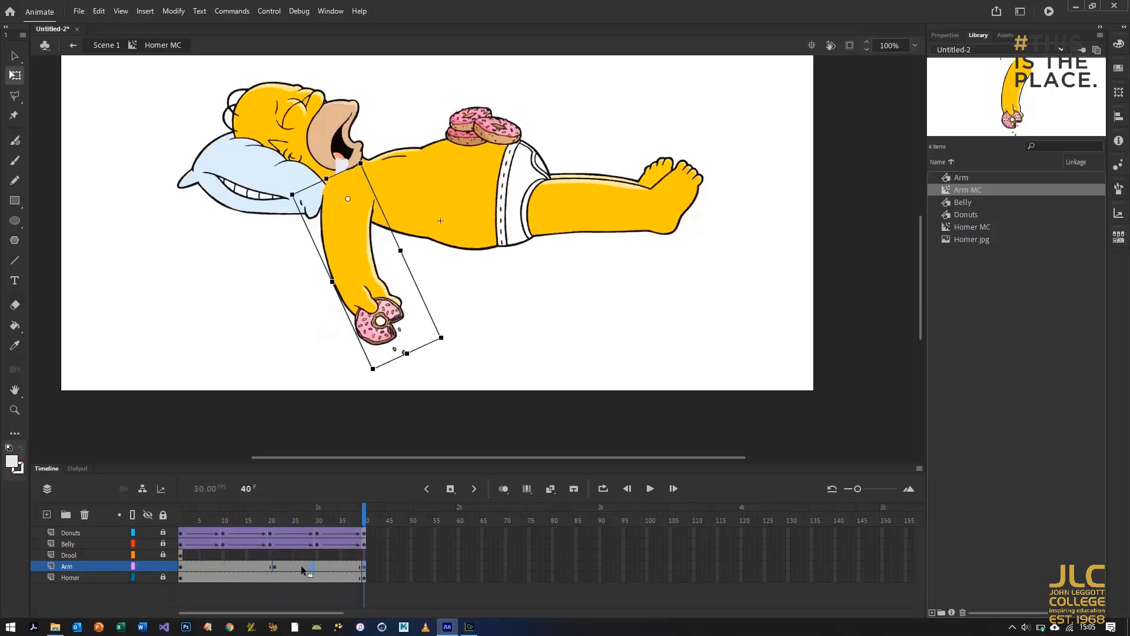
{"action": "left_click", "coordinate": [274, 566]}
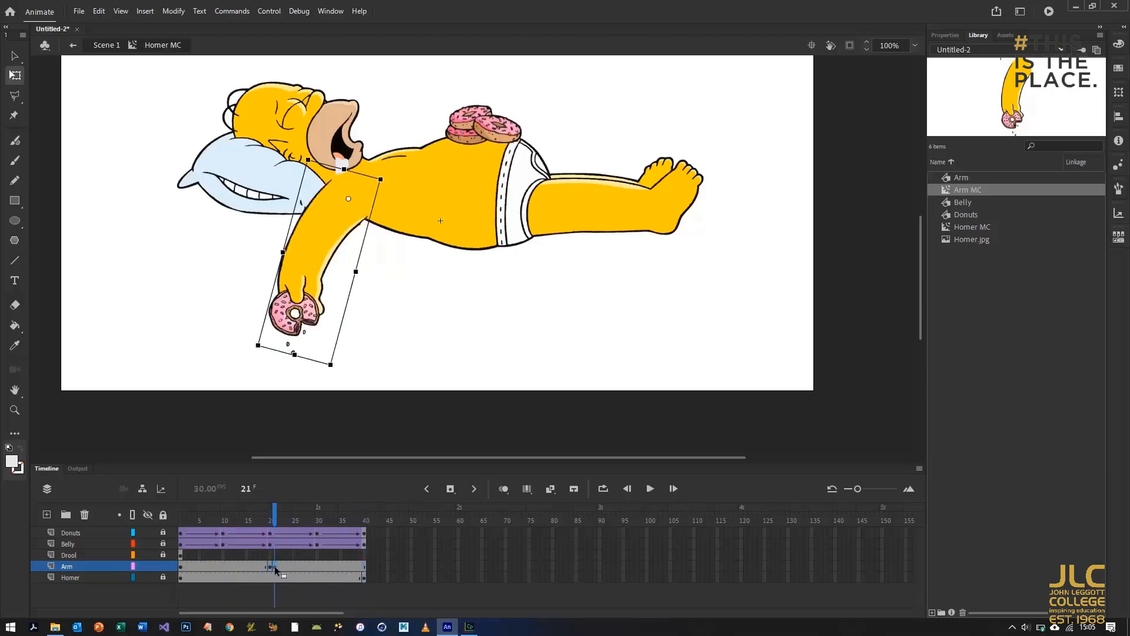
Create classic tweens between the Arm layer's keyframes at frames 1, 20 and 40 again and play the animation
{"action": "right_click", "coordinate": [237, 567]}
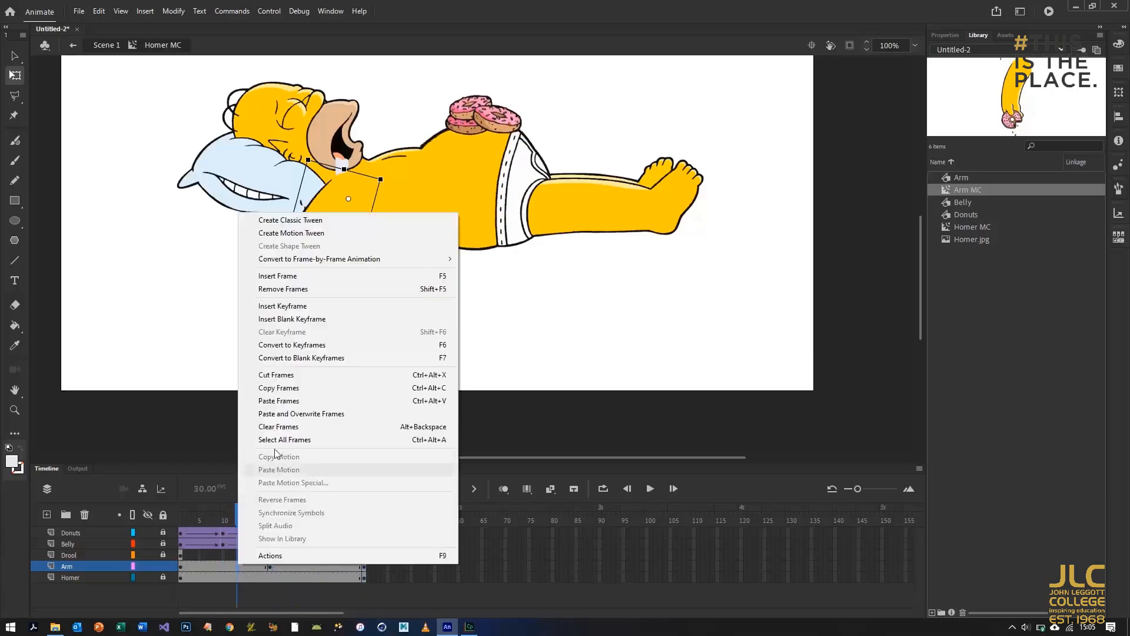
{"action": "left_click", "coordinate": [259, 217]}
{"action": "right_click", "coordinate": [324, 567]}
{"action": "left_click", "coordinate": [360, 244]}
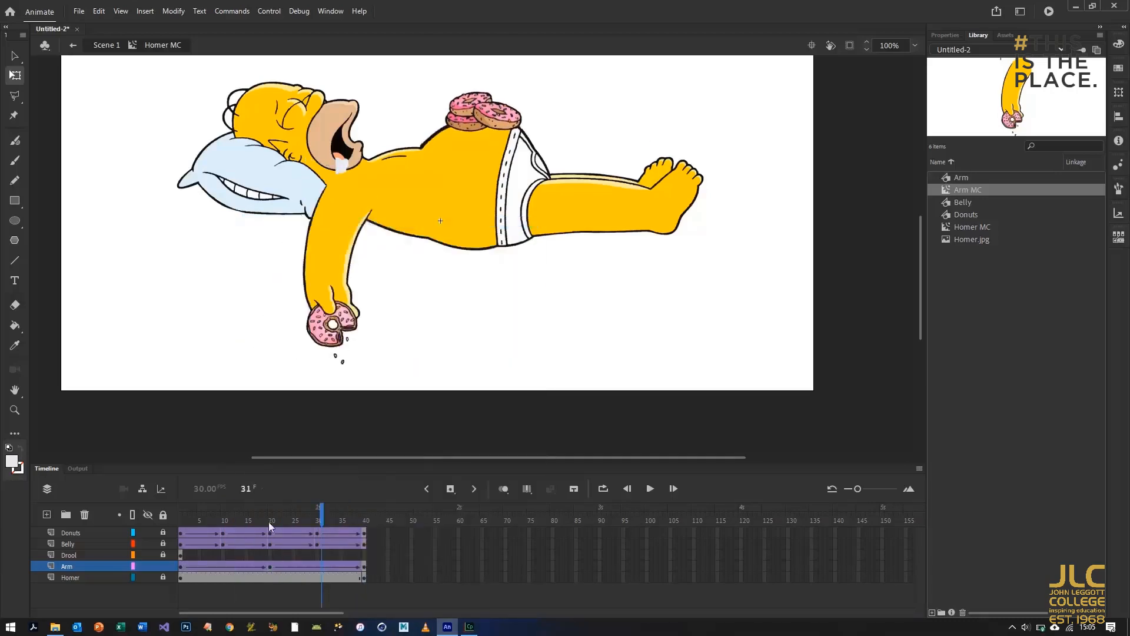
{"action": "left_click", "coordinate": [188, 520]}
{"action": "key", "text": "Return"}
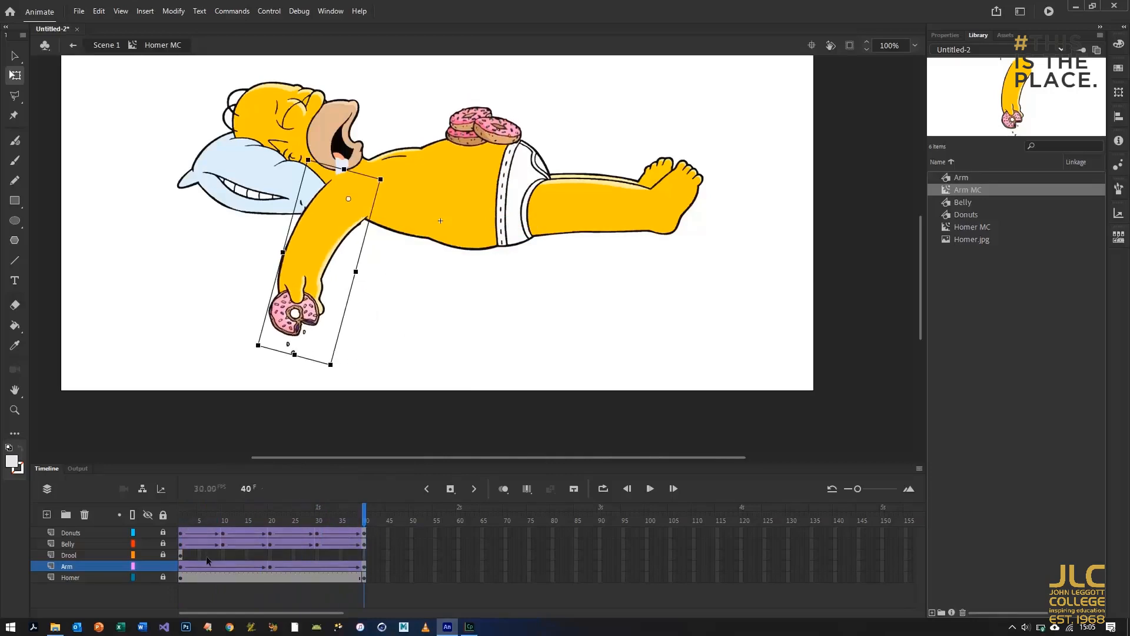
Copy frames 10 to 40 of the Donuts and Belly layers and paste them at frame 50
{"action": "left_click", "coordinate": [180, 555]}
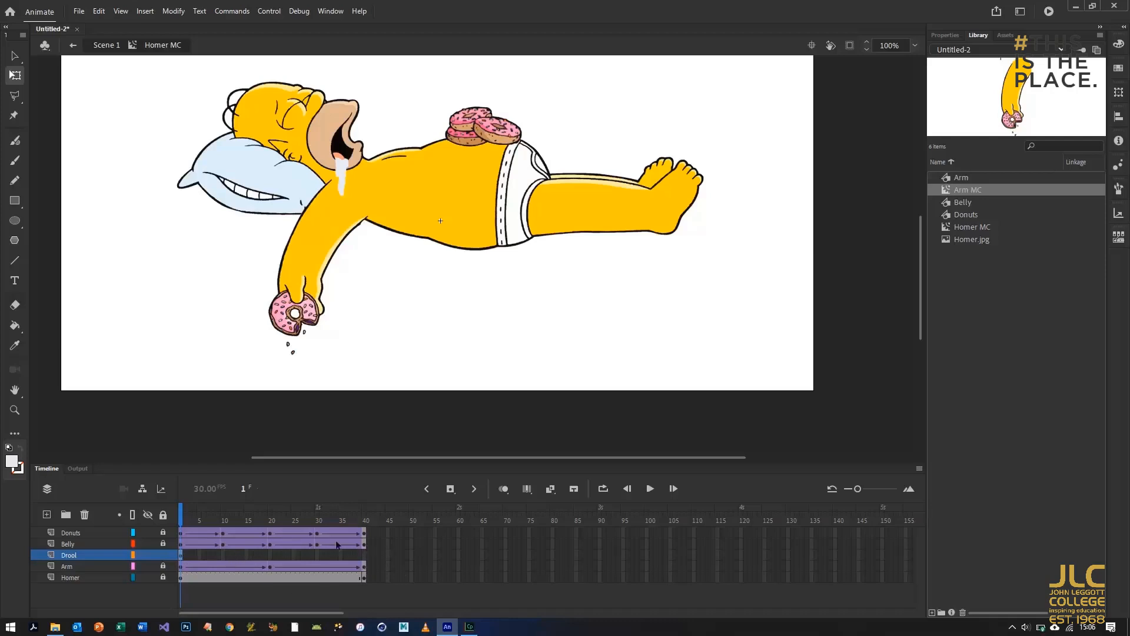
{"action": "left_click_drag", "start_coordinate": [365, 549], "coordinate": [224, 535]}
{"action": "key", "text": "F6"}
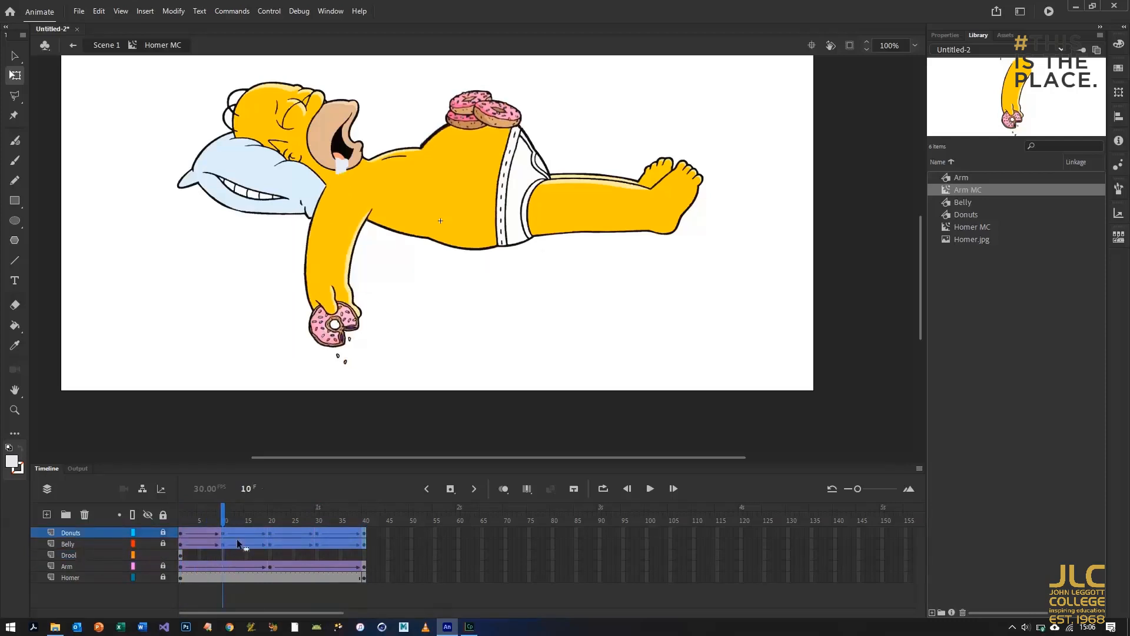
{"action": "right_click", "coordinate": [238, 539]}
{"action": "left_click", "coordinate": [271, 364]}
{"action": "left_click", "coordinate": [412, 530]}
{"action": "right_click", "coordinate": [412, 530]}
{"action": "left_click", "coordinate": [480, 436]}
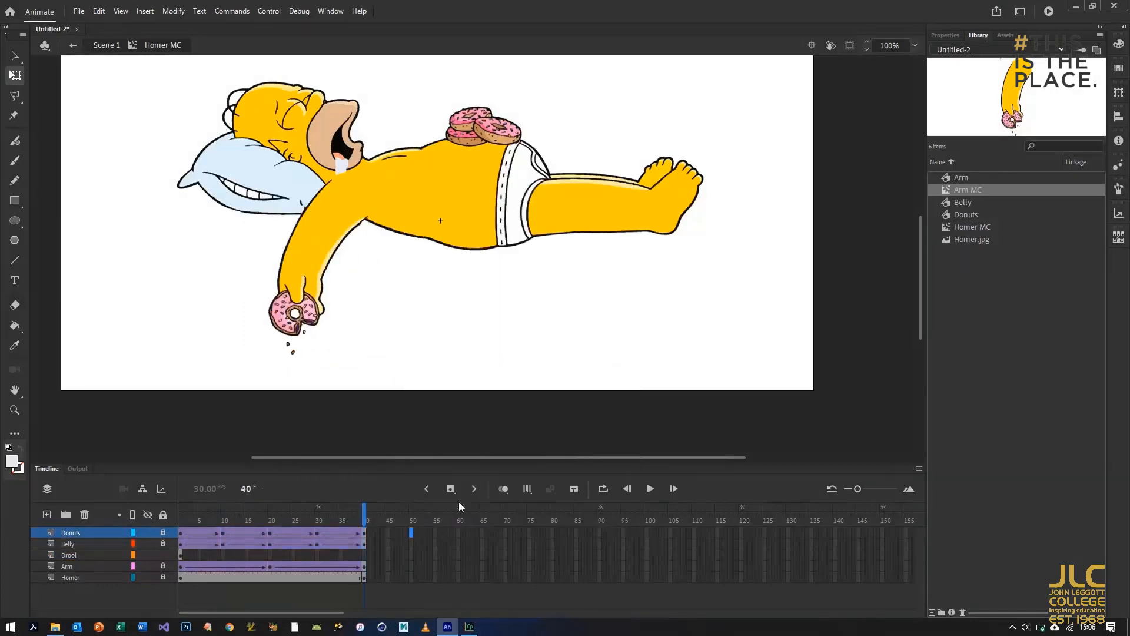
Delete the surplus Belly layer and create classic tweens between frames 40 and 50 on the Donuts and Belly layers
{"action": "left_click_drag", "start_coordinate": [182, 555], "coordinate": [364, 554]}
{"action": "left_click", "coordinate": [342, 548]}
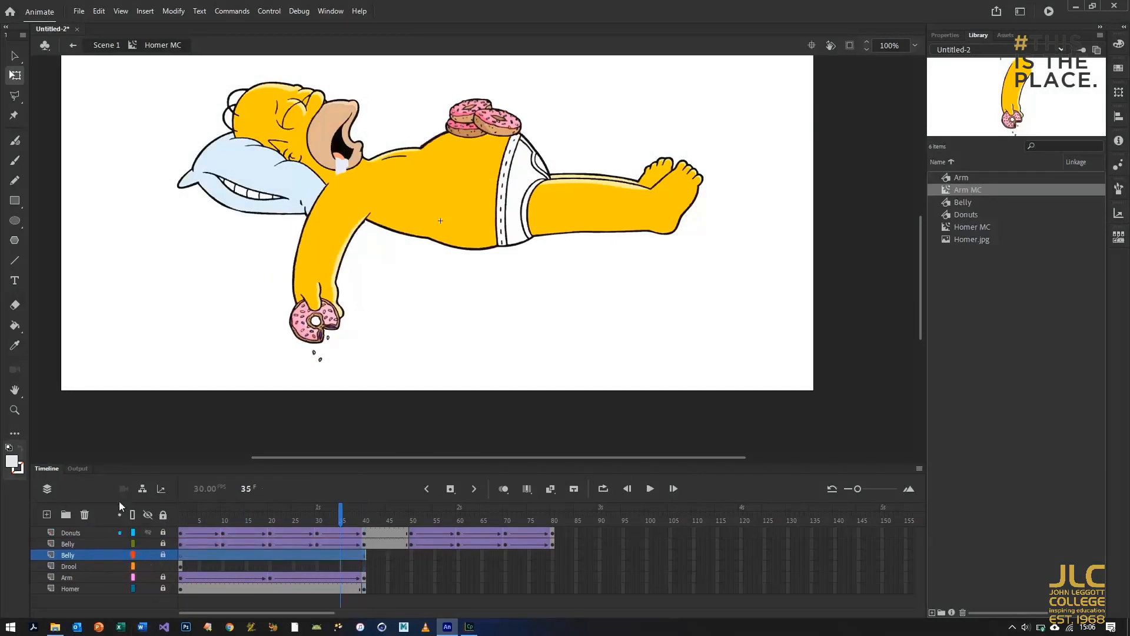
{"action": "left_click", "coordinate": [84, 515]}
{"action": "right_click", "coordinate": [388, 533]}
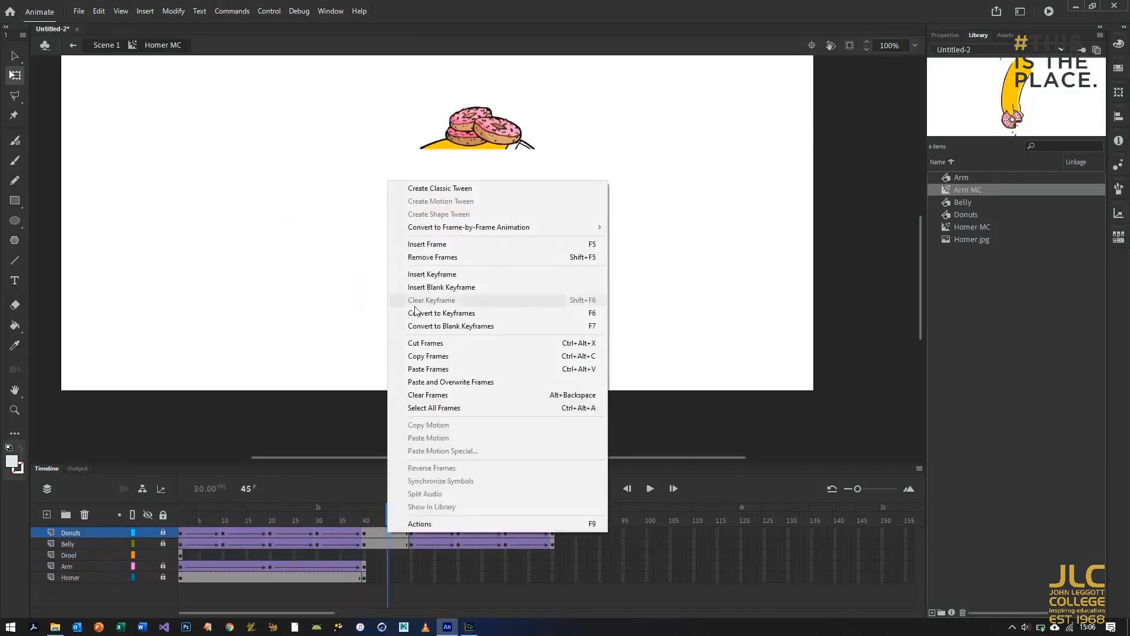
{"action": "left_click", "coordinate": [437, 188]}
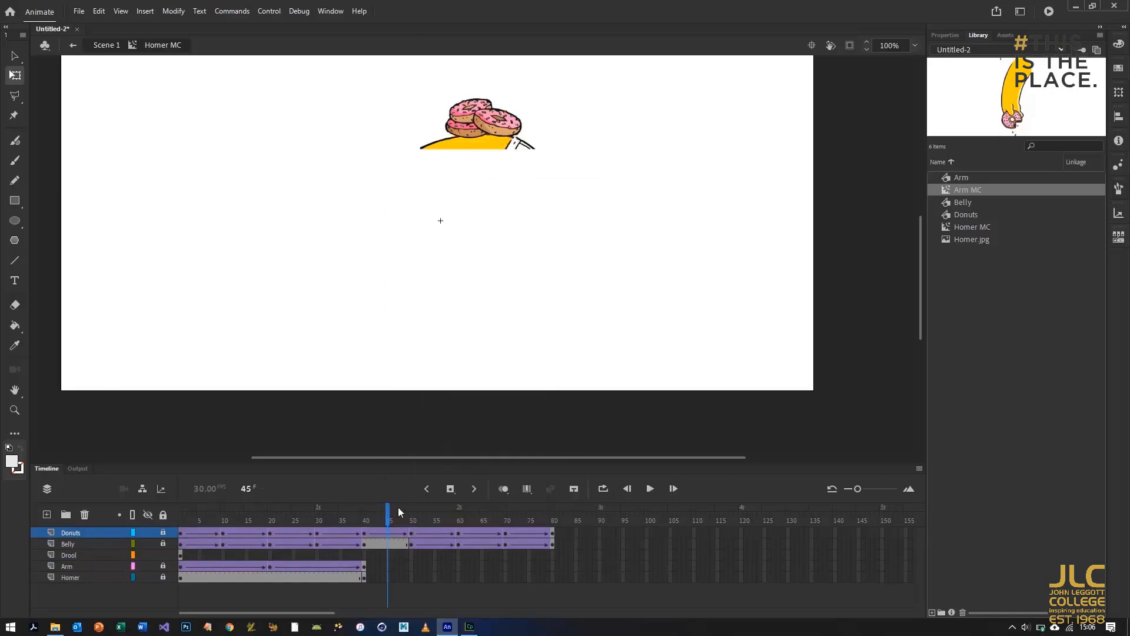
{"action": "right_click", "coordinate": [390, 543]}
{"action": "left_click", "coordinate": [436, 199]}
{"action": "left_click_drag", "start_coordinate": [386, 510], "coordinate": [543, 525]}
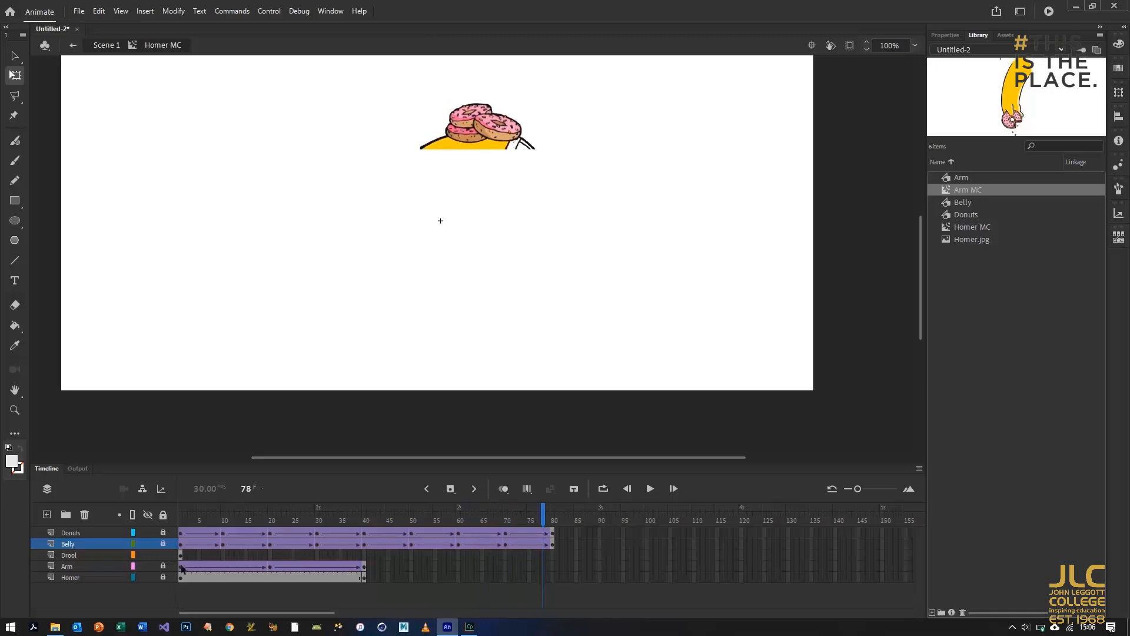
Copy the Arm layer's frames 20 to 40, paste them at frame 60 and create a classic tween between frames 40 and 60
{"action": "left_click_drag", "start_coordinate": [268, 569], "coordinate": [351, 569]}
{"action": "right_click", "coordinate": [351, 569]}
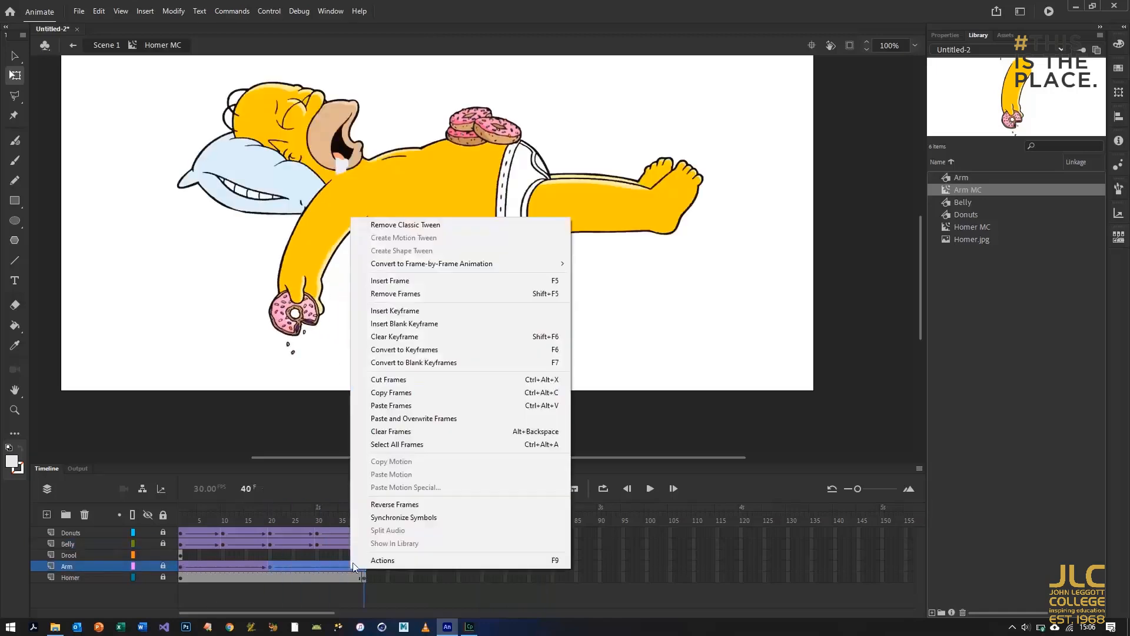
{"action": "left_click", "coordinate": [391, 392]}
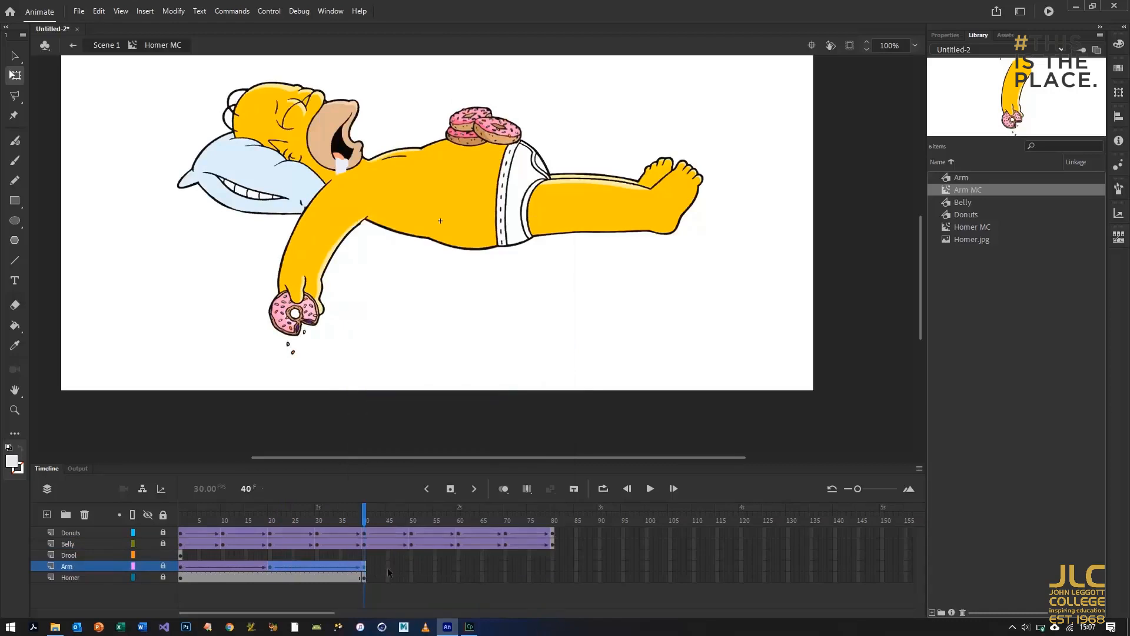
{"action": "left_click", "coordinate": [458, 566]}
{"action": "right_click", "coordinate": [458, 567]}
{"action": "key", "text": "Escape"}
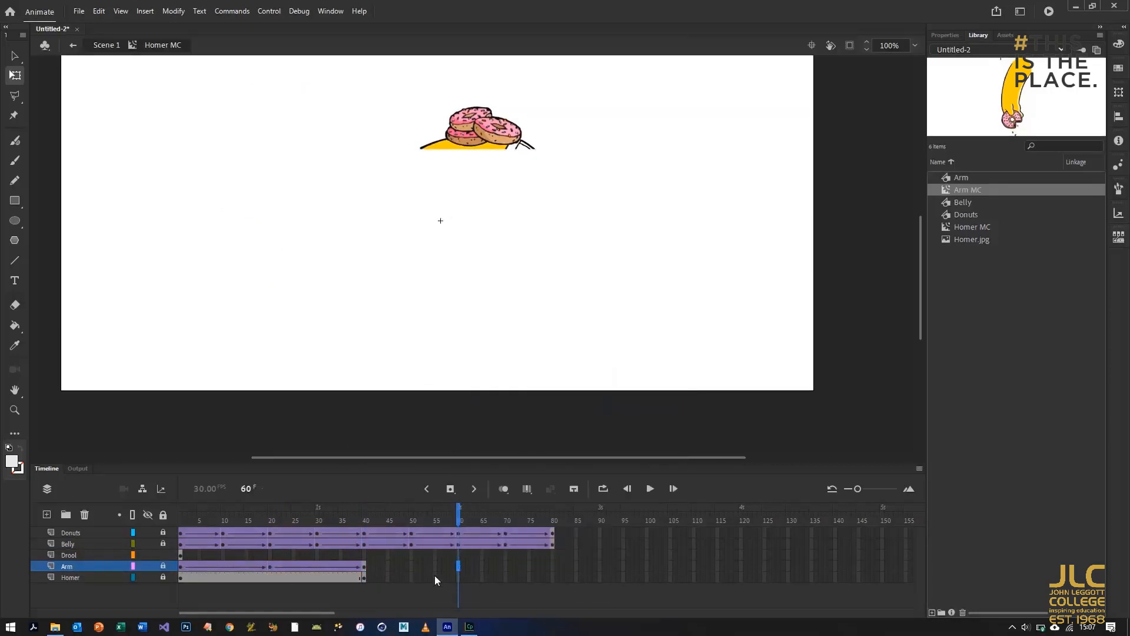
{"action": "key", "text": "ctrl+alt+v"}
{"action": "right_click", "coordinate": [394, 567]}
{"action": "key", "text": "Escape"}
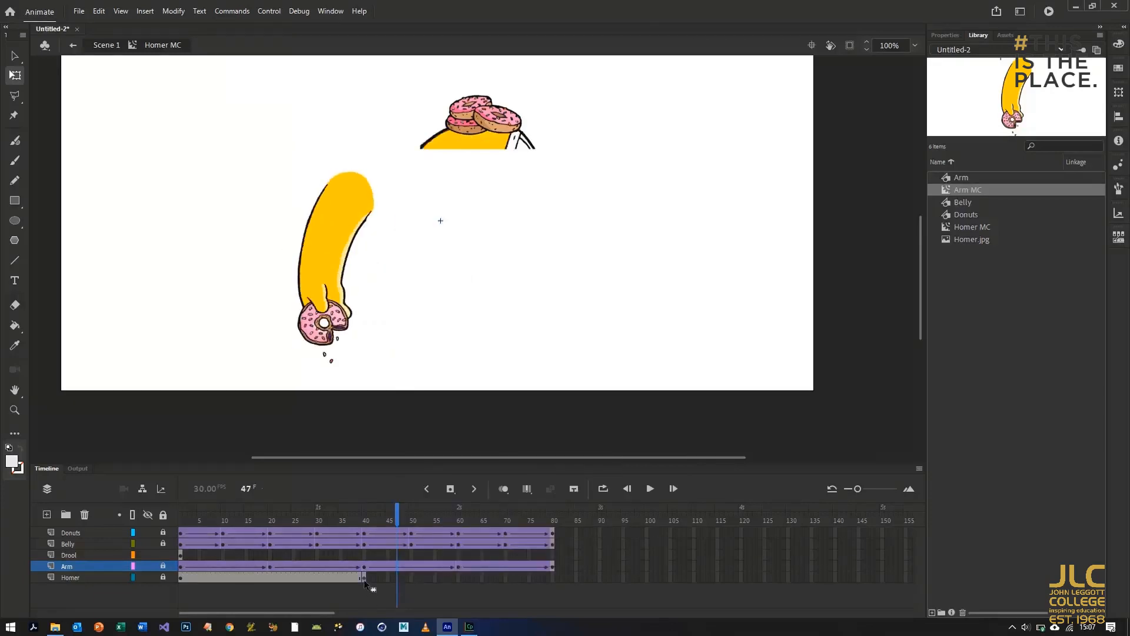
Extend the Homer layer to frame 80
{"action": "left_click", "coordinate": [364, 578]}
{"action": "left_click", "coordinate": [552, 578]}
{"action": "key", "text": "F5"}
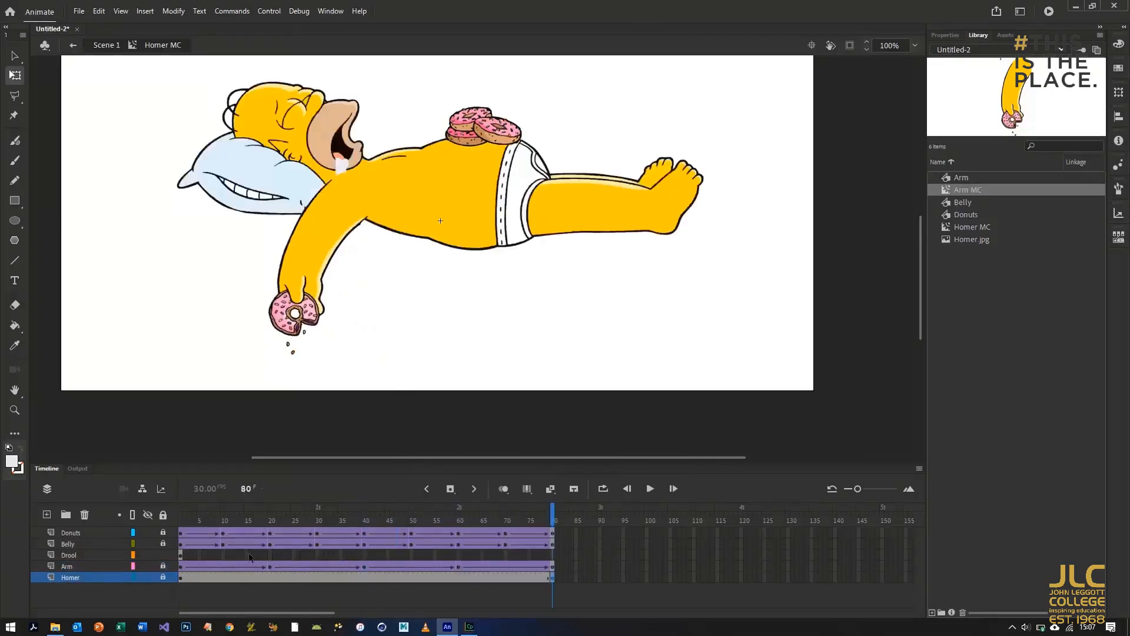
Convert the drool artwork at frame 1 of the Drool layer into a symbol named Drool
{"action": "left_click", "coordinate": [184, 556]}
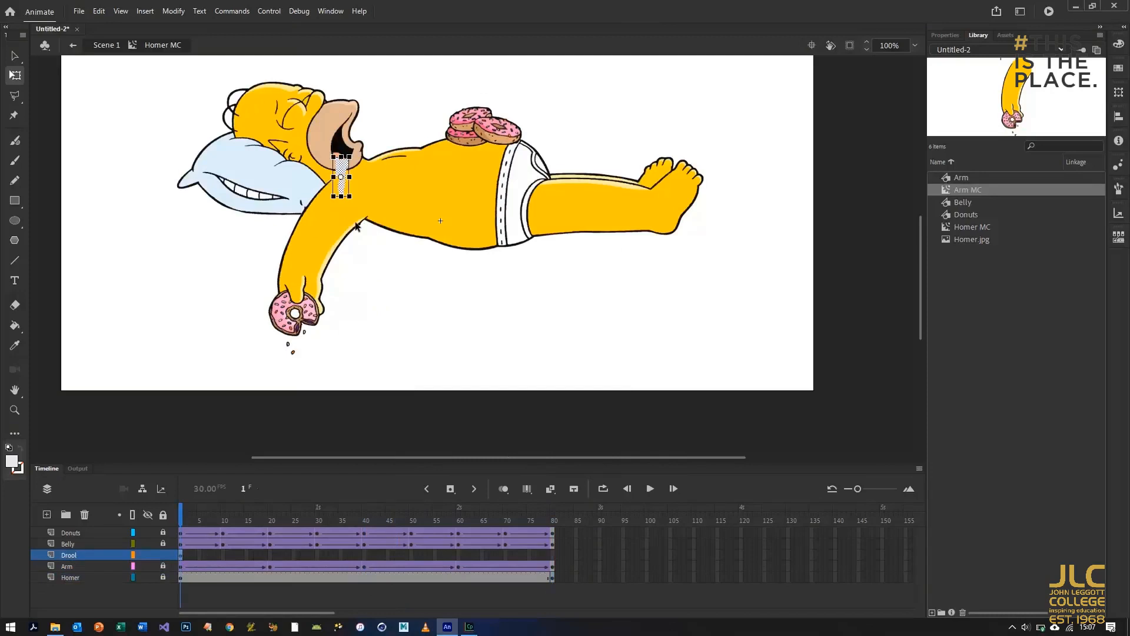
{"action": "key", "text": "F8"}
{"action": "left_click", "coordinate": [465, 142]}
{"action": "left_click", "coordinate": [462, 193]}
{"action": "left_click", "coordinate": [480, 118]}
{"action": "key", "text": "ctrl+a"}
{"action": "type", "text": "Drool"}
{"action": "key", "text": "Return"}
Set the drool's transformation point at its top edge and undo the trial squashes of its height
{"action": "key", "text": "ctrl+equal"}
{"action": "key", "text": "ctrl+equal"}
{"action": "key", "text": "ctrl+equal"}
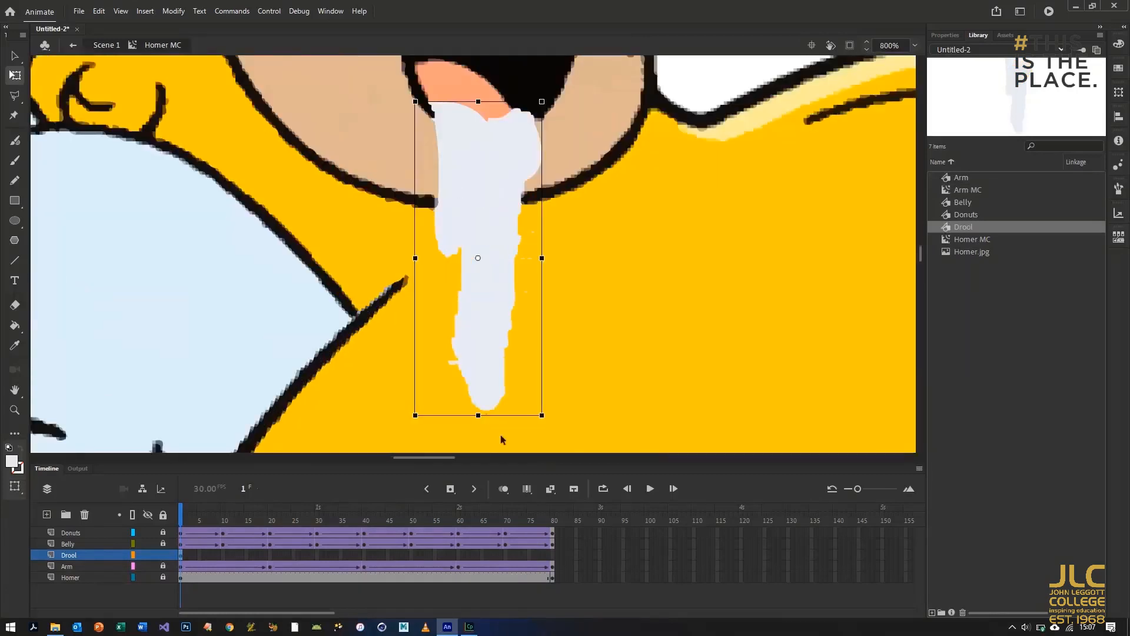
{"action": "left_click_drag", "start_coordinate": [478, 413], "coordinate": [479, 246]}
{"action": "key", "text": "ctrl+z"}
{"action": "left_click_drag", "start_coordinate": [478, 415], "coordinate": [484, 106]}
{"action": "key", "text": "ctrl+z"}
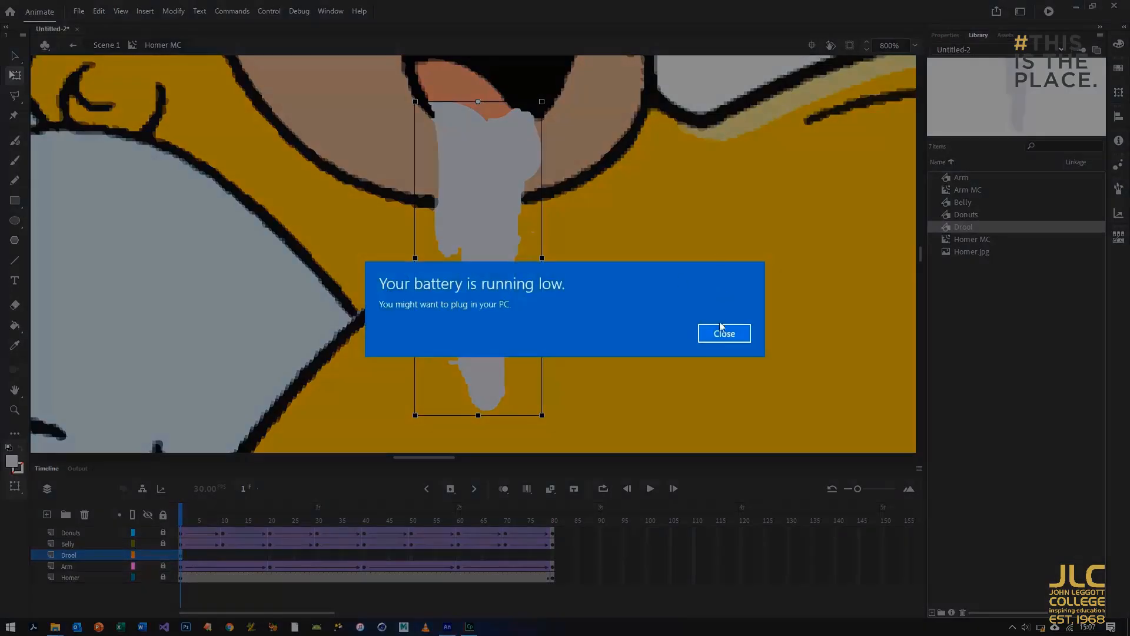
{"action": "left_click", "coordinate": [722, 329]}
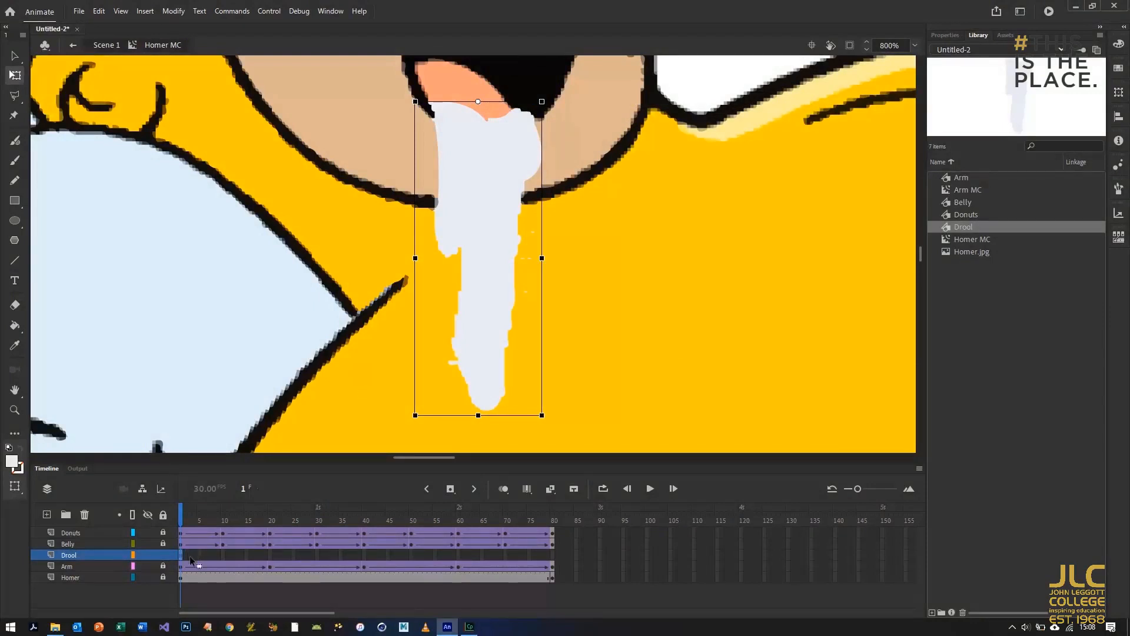
Place the Drool layer's keyframes at frames 3 and 14 and squash the drool almost flat against its top edge at frame 3
{"action": "left_click_drag", "start_coordinate": [188, 554], "coordinate": [191, 560]}
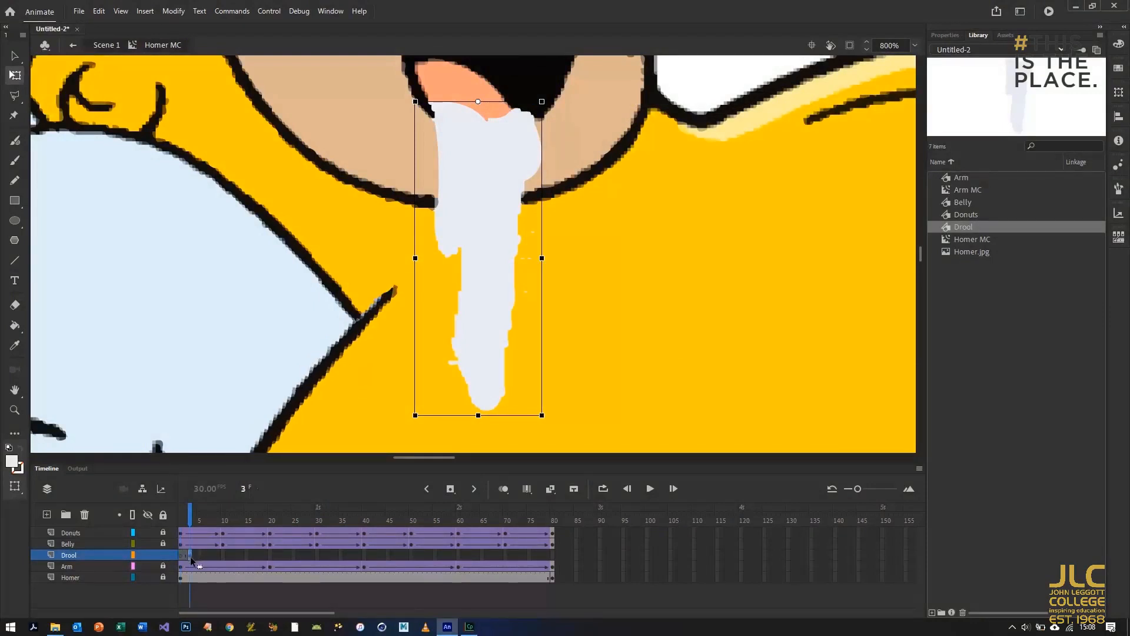
{"action": "left_click", "coordinate": [237, 557]}
{"action": "key", "text": "F5"}
{"action": "left_click_drag", "start_coordinate": [478, 415], "coordinate": [479, 102]}
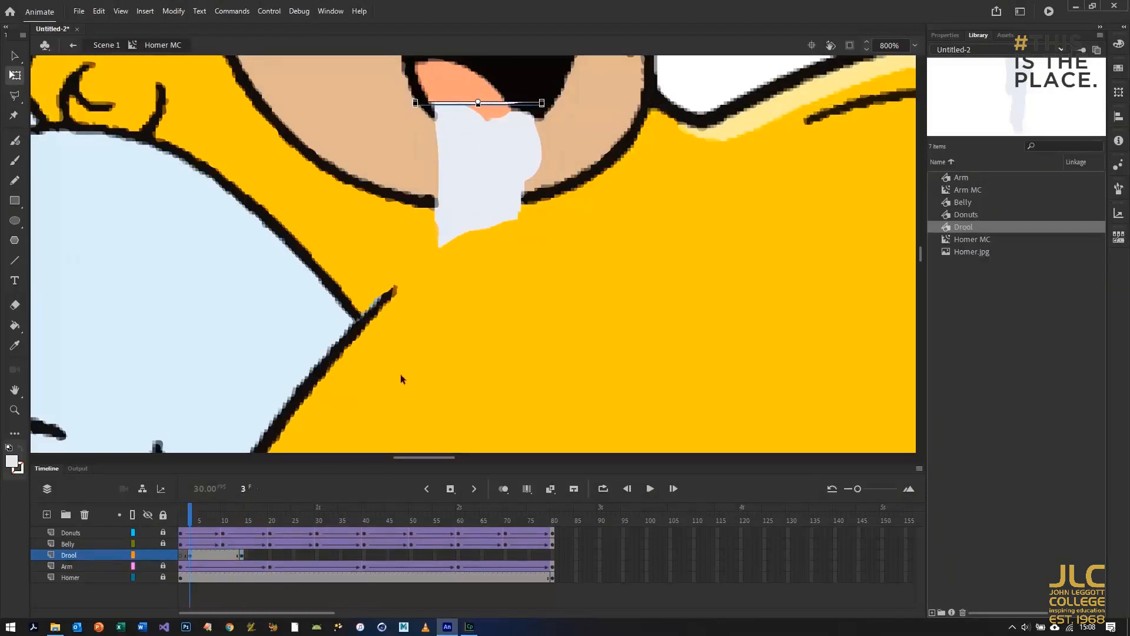
Create a classic tween between frames 3 and 14 on the Drool layer and preview the drool's movement
{"action": "right_click", "coordinate": [211, 557]}
{"action": "left_click", "coordinate": [247, 208]}
{"action": "left_click_drag", "start_coordinate": [210, 511], "coordinate": [243, 518]}
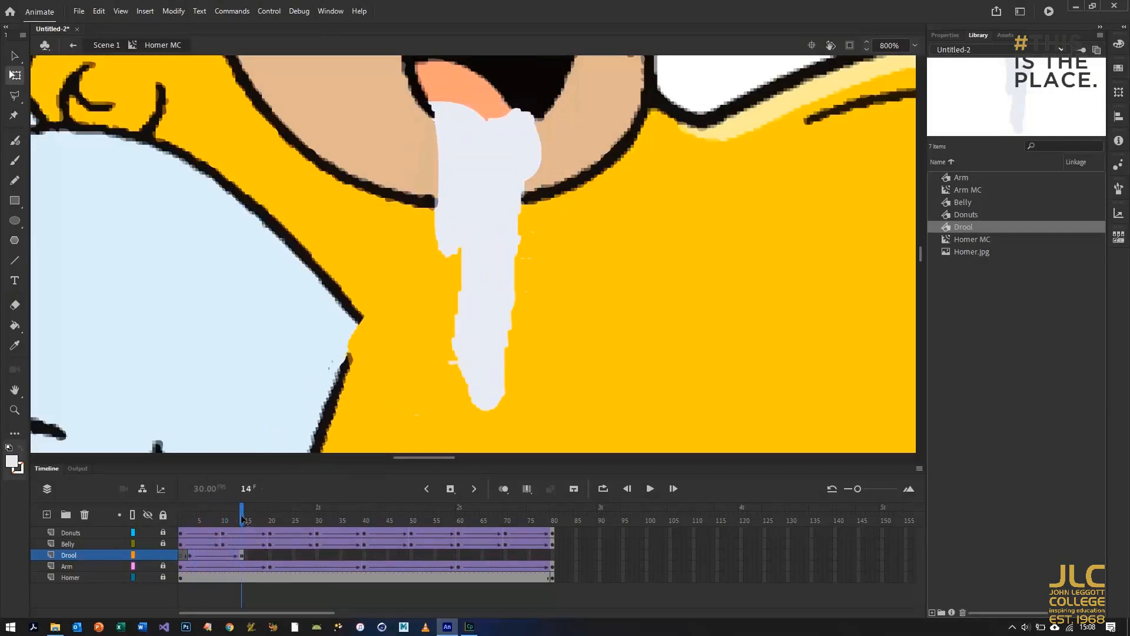
{"action": "key", "text": "Return"}
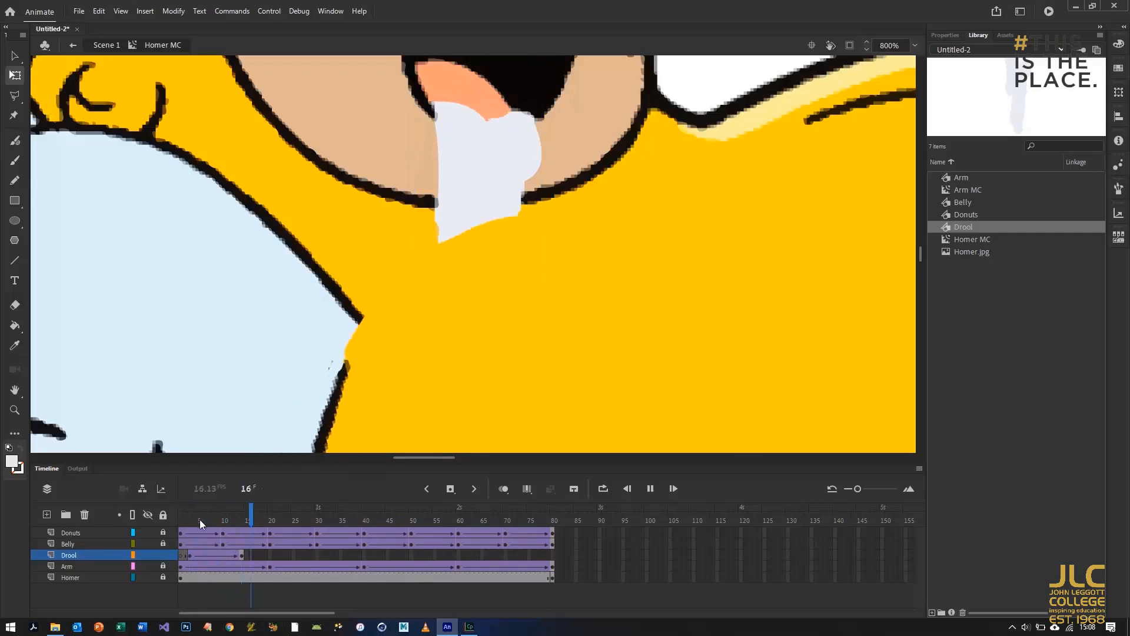
Move the Drool layer's keyframe at frame 14 to frame 25 and add another keyframe at frame 50
{"action": "left_click", "coordinate": [241, 555]}
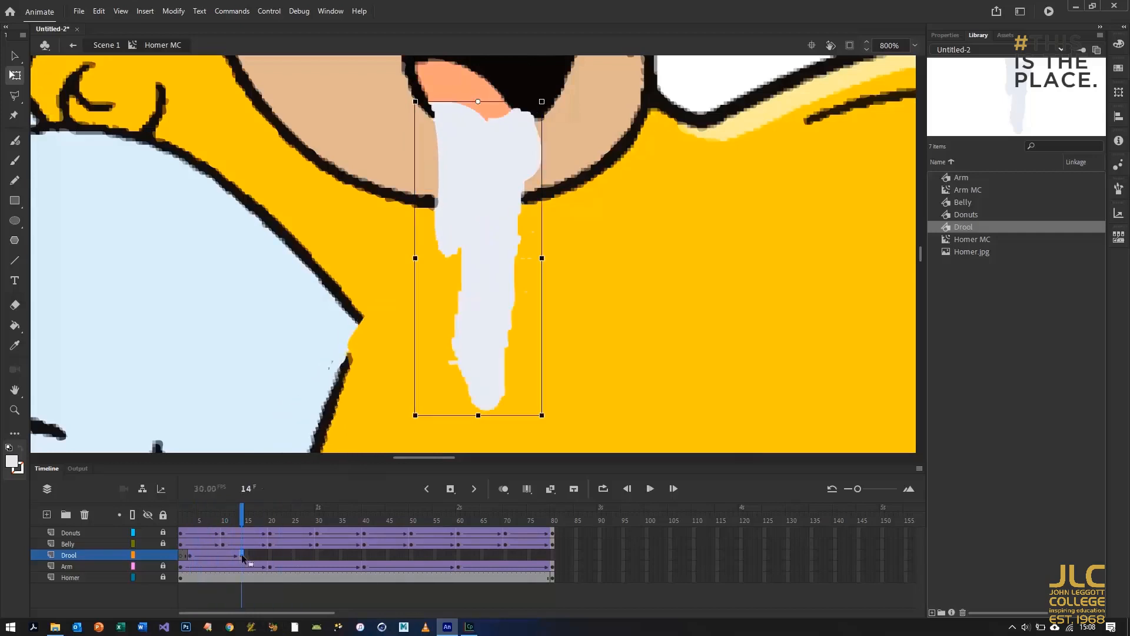
{"action": "left_click", "coordinate": [298, 556]}
{"action": "key", "text": "F6"}
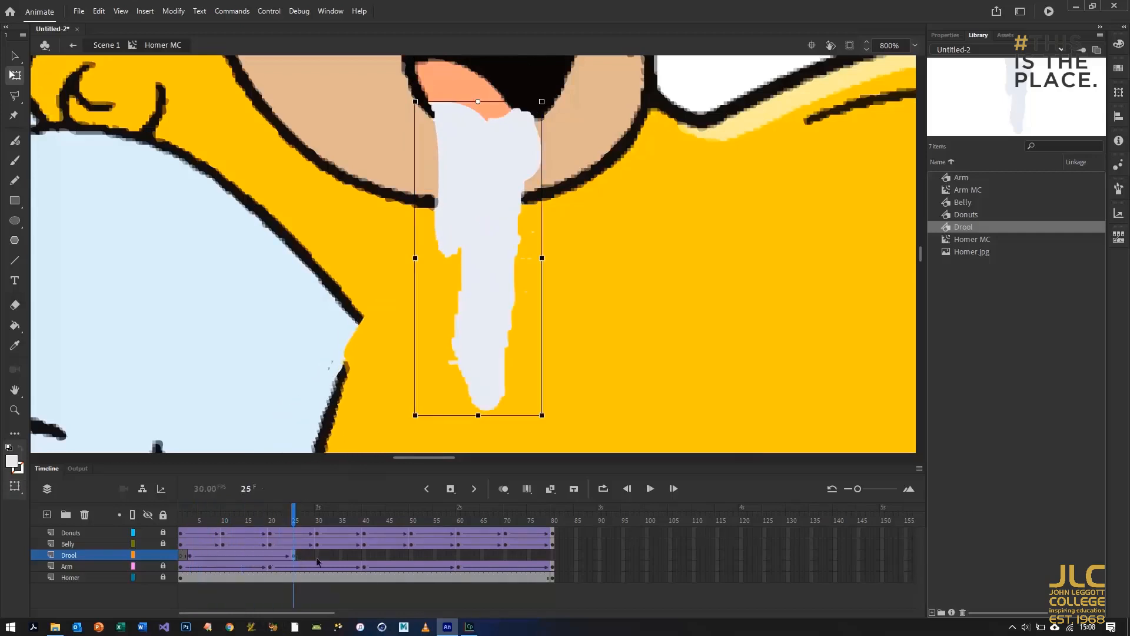
{"action": "left_click", "coordinate": [410, 555]}
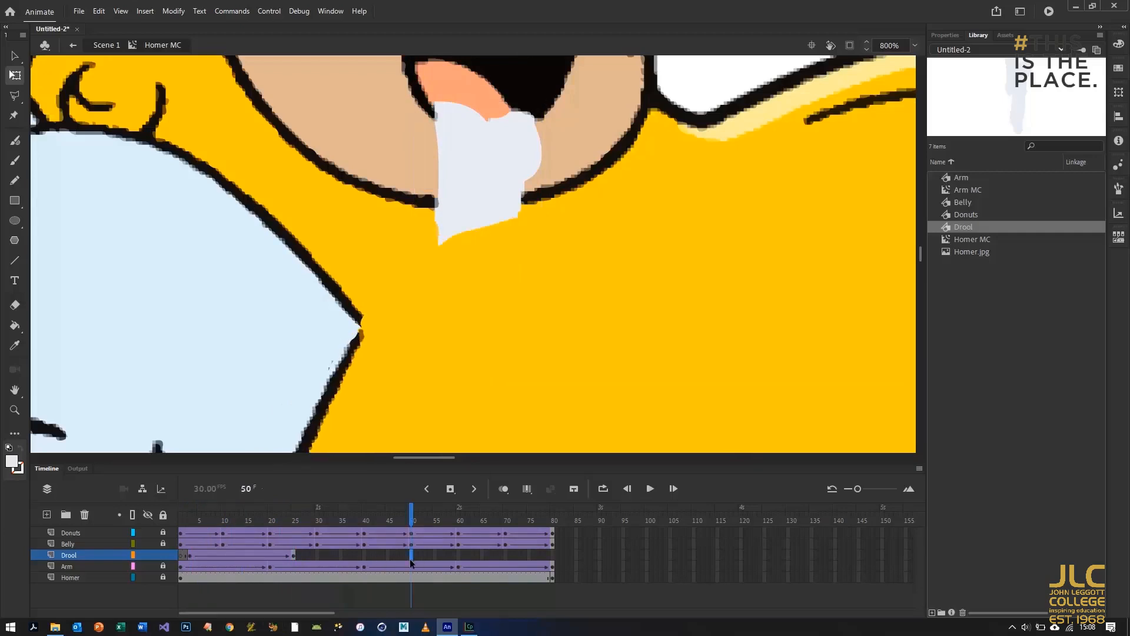
{"action": "left_click", "coordinate": [344, 556]}
{"action": "right_click", "coordinate": [344, 555]}
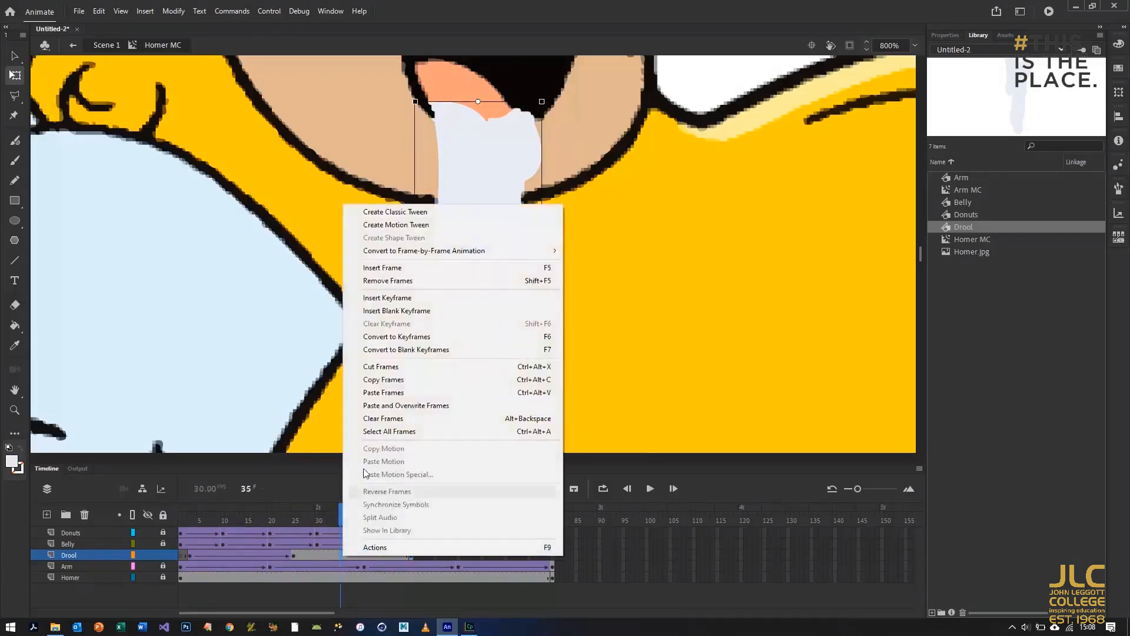
{"action": "left_click", "coordinate": [609, 554]}
Add a keyframe at frame 75 on the Drool layer
{"action": "key", "text": "ctrl+minus"}
{"action": "key", "text": "ctrl+minus"}
{"action": "key", "text": "ctrl+minus"}
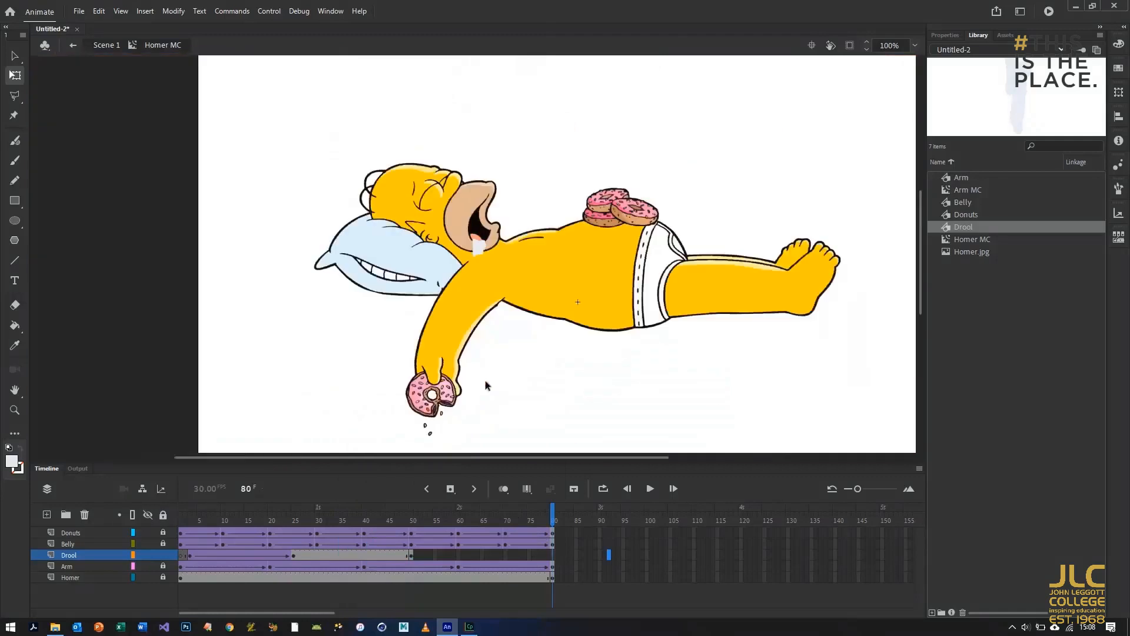
{"action": "left_click", "coordinate": [412, 519]}
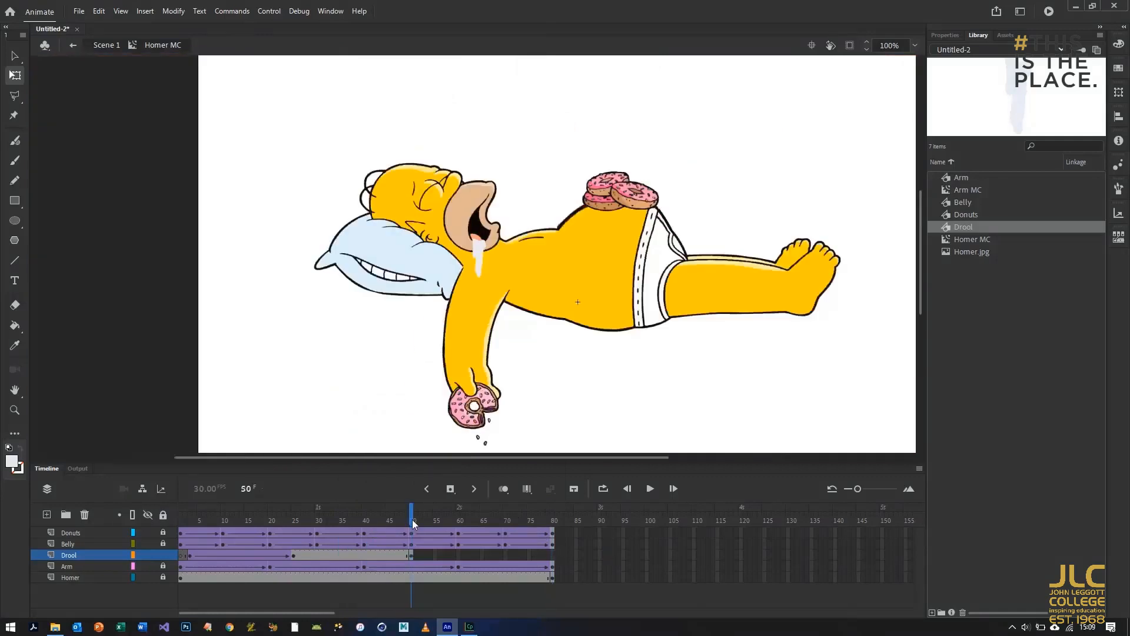
{"action": "left_click", "coordinate": [542, 555]}
{"action": "left_click_drag", "start_coordinate": [539, 558], "coordinate": [532, 558]}
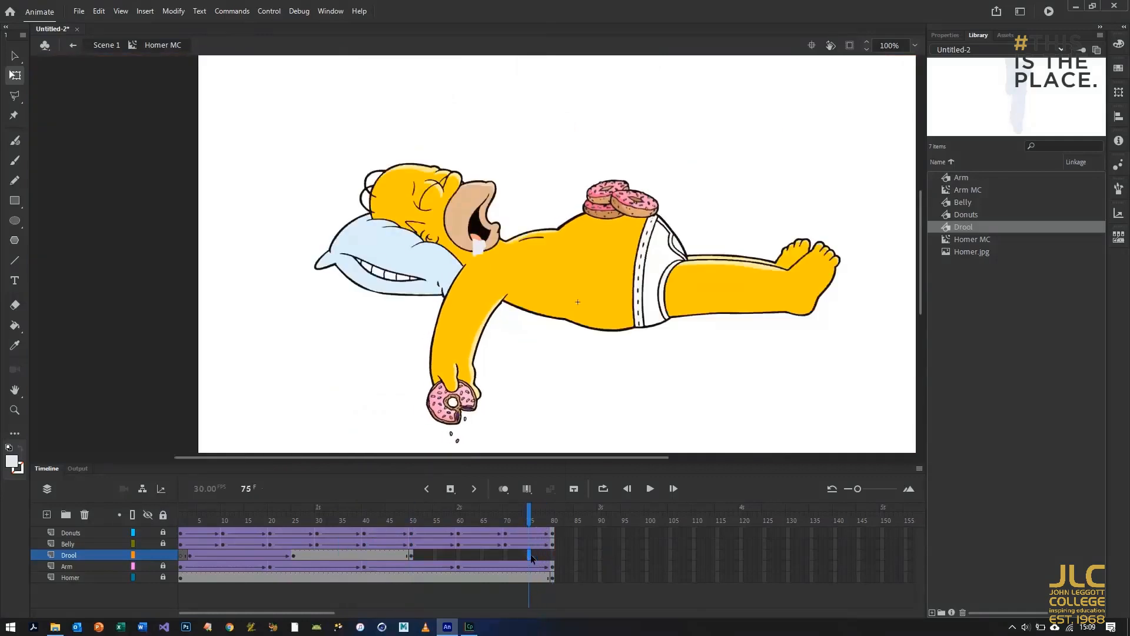
{"action": "key", "text": "F6"}
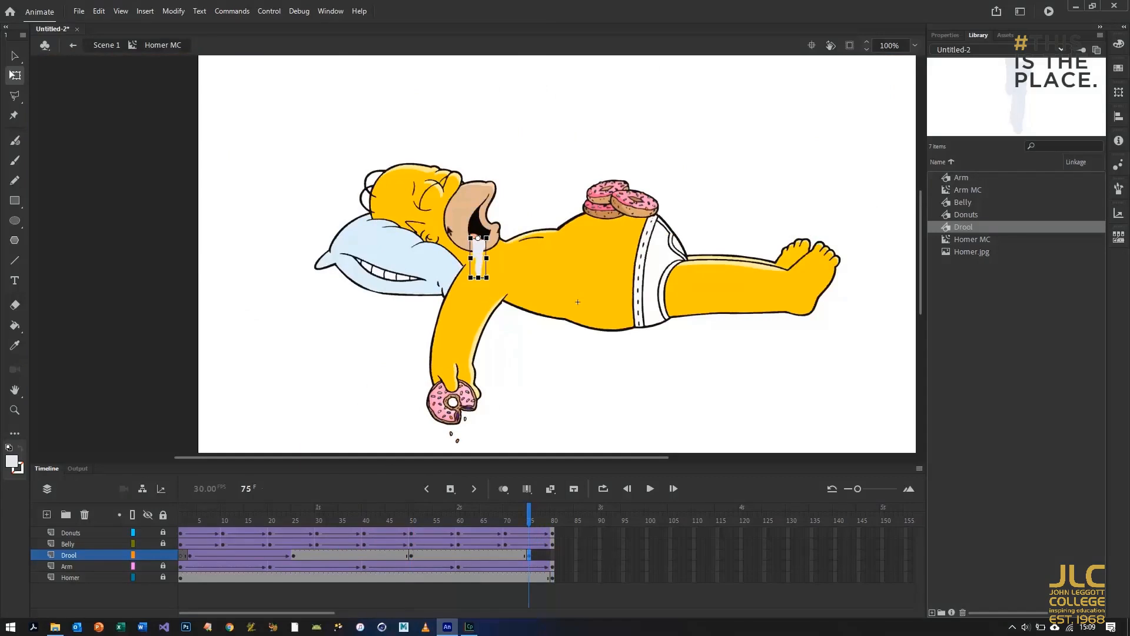
Move the drool at frame 75 straight down until it is below the stage, and stretch it downward
{"action": "left_click", "coordinate": [15, 56]}
{"action": "key", "text": "shift+Down"}
{"action": "key", "text": "shift+Down"}
{"action": "key", "text": "shift+Down"}
{"action": "key", "text": "shift+Down"}
{"action": "key", "text": "shift+Down"}
{"action": "key", "text": "shift+Down"}
{"action": "key", "text": "shift+Down"}
{"action": "key", "text": "shift+Down"}
{"action": "key", "text": "shift+Down"}
{"action": "key", "text": "shift+Down"}
{"action": "key", "text": "shift+Down"}
{"action": "key", "text": "shift+Down"}
{"action": "key", "text": "shift+Down"}
{"action": "key", "text": "shift+Down"}
{"action": "key", "text": "shift+Down"}
{"action": "key", "text": "shift+Down"}
{"action": "key", "text": "shift+Down"}
{"action": "key", "text": "shift+Down"}
{"action": "key", "text": "shift+Down"}
{"action": "key", "text": "shift+Down"}
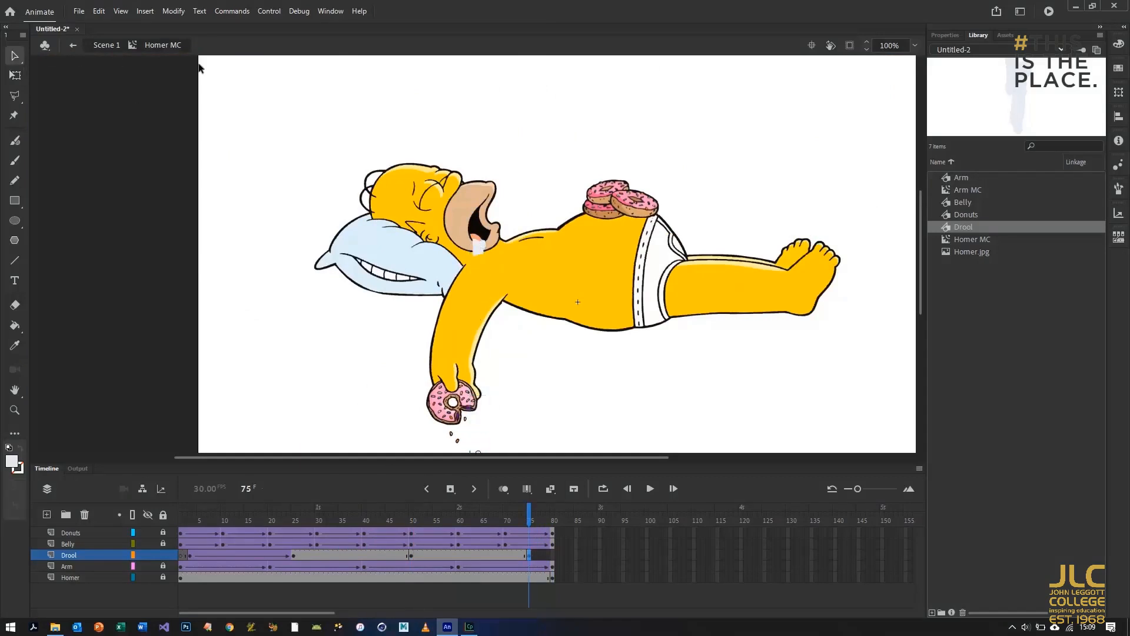
{"action": "scroll", "coordinate": [373, 227], "scroll_direction": "down", "scroll_amount": 3}
{"action": "scroll", "coordinate": [373, 226], "scroll_direction": "down", "scroll_amount": 3}
{"action": "key", "text": "shift+Down"}
{"action": "key", "text": "shift+Down"}
{"action": "key", "text": "shift+Down"}
{"action": "key", "text": "shift+Down"}
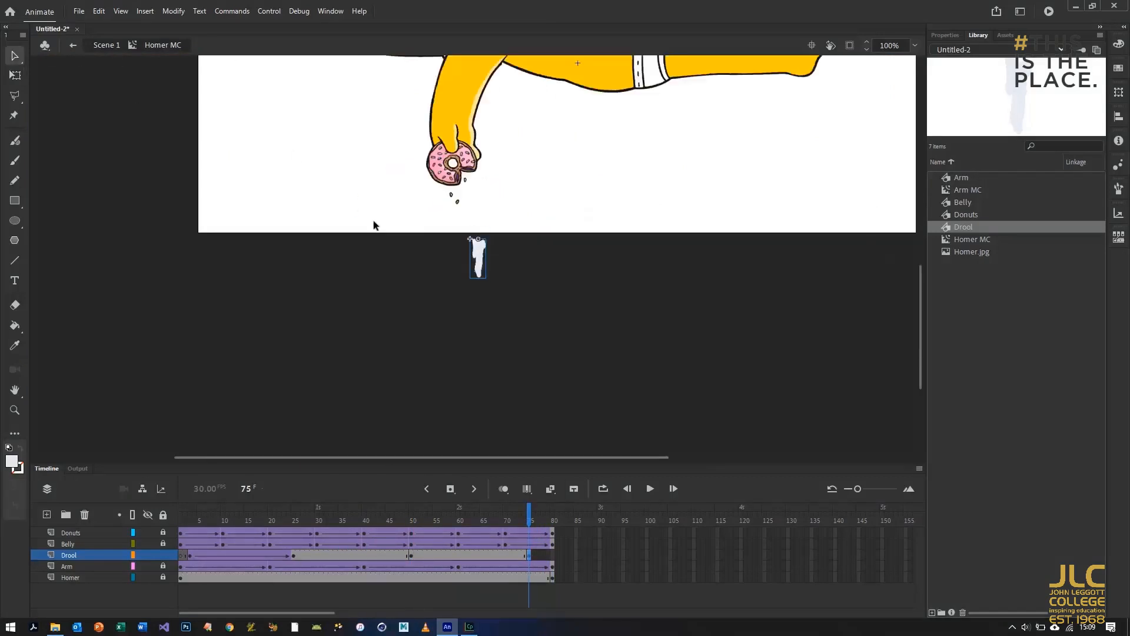
{"action": "key", "text": "q"}
{"action": "left_click_drag", "start_coordinate": [478, 281], "coordinate": [478, 325]}
Create a classic tween between frames 50 and 75 on the Drool layer and preview the falling drool
{"action": "right_click", "coordinate": [463, 555]}
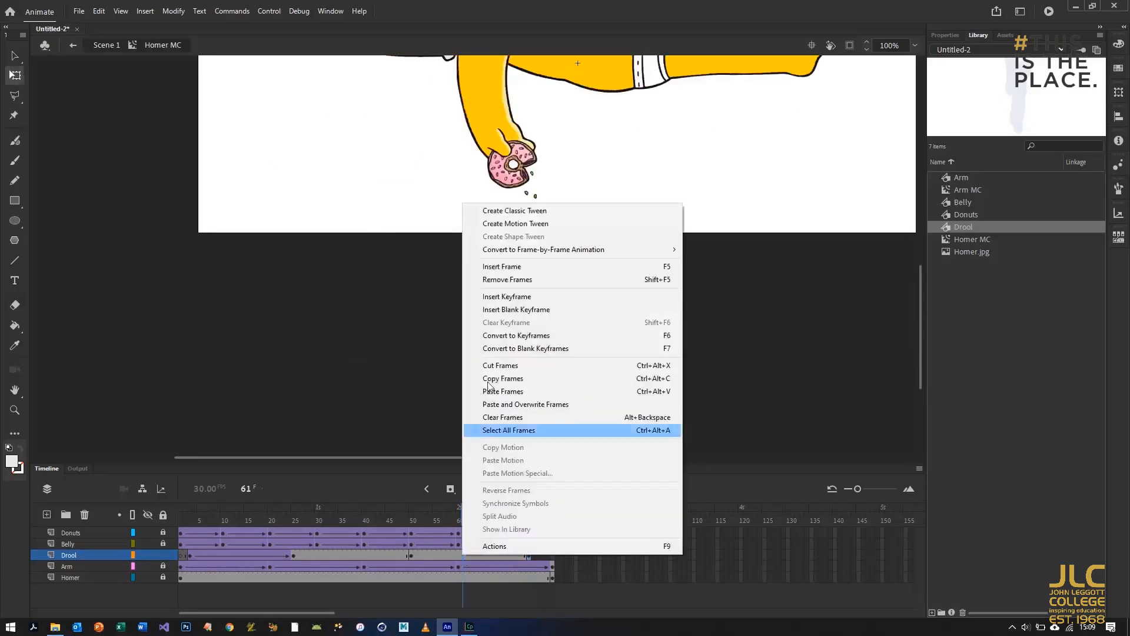
{"action": "left_click", "coordinate": [497, 207]}
{"action": "left_click_drag", "start_coordinate": [195, 511], "coordinate": [181, 510]}
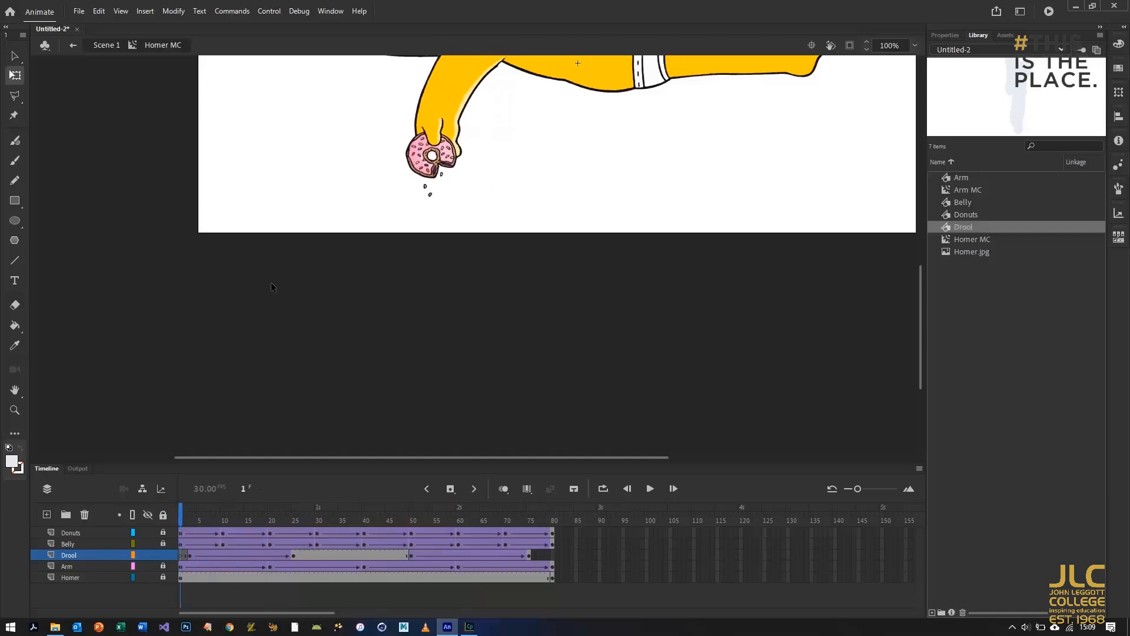
{"action": "scroll", "coordinate": [440, 262], "scroll_direction": "up", "scroll_amount": 5}
{"action": "key", "text": "Return"}
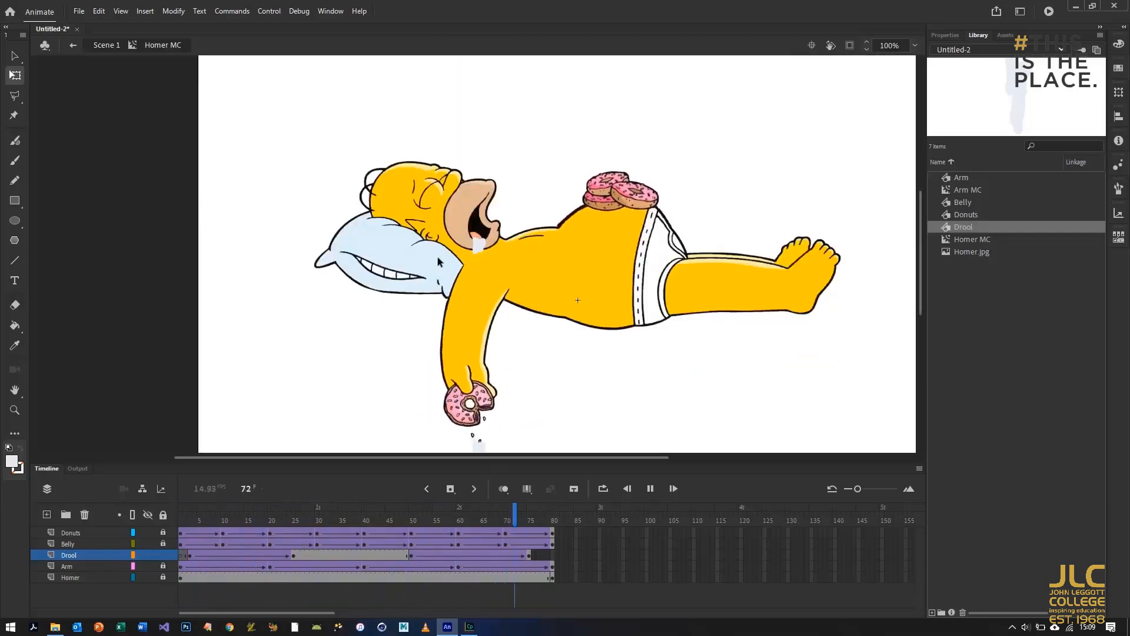
{"action": "key", "text": "shift+comma"}
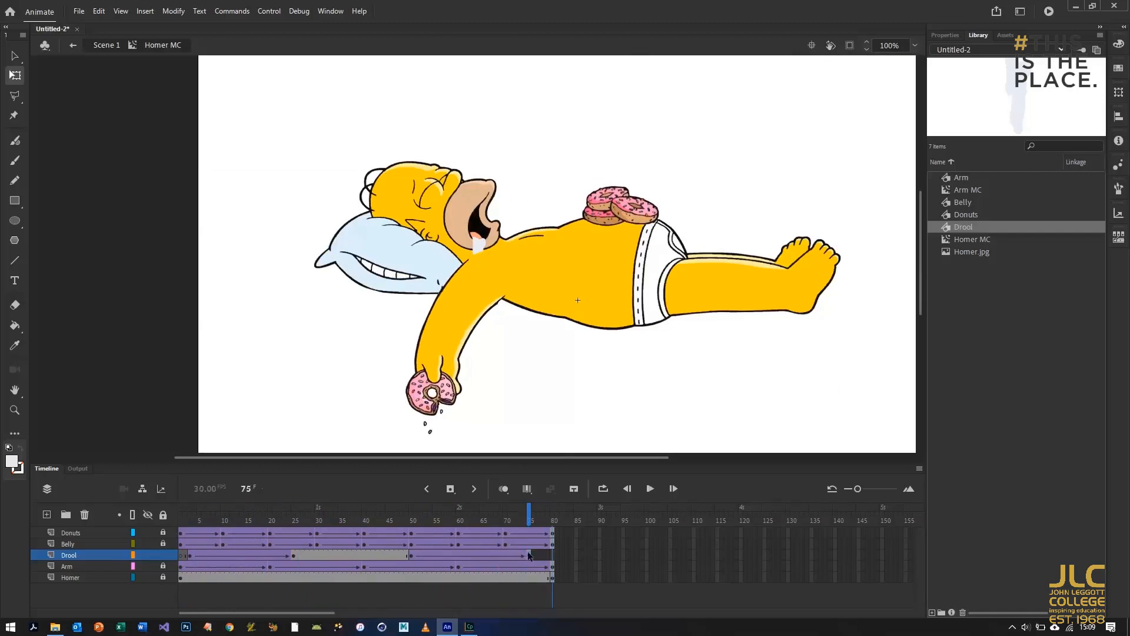
Set the Drool layer's keyframe at frame 75 to 0% alpha and play the animation
{"action": "left_click", "coordinate": [952, 37]}
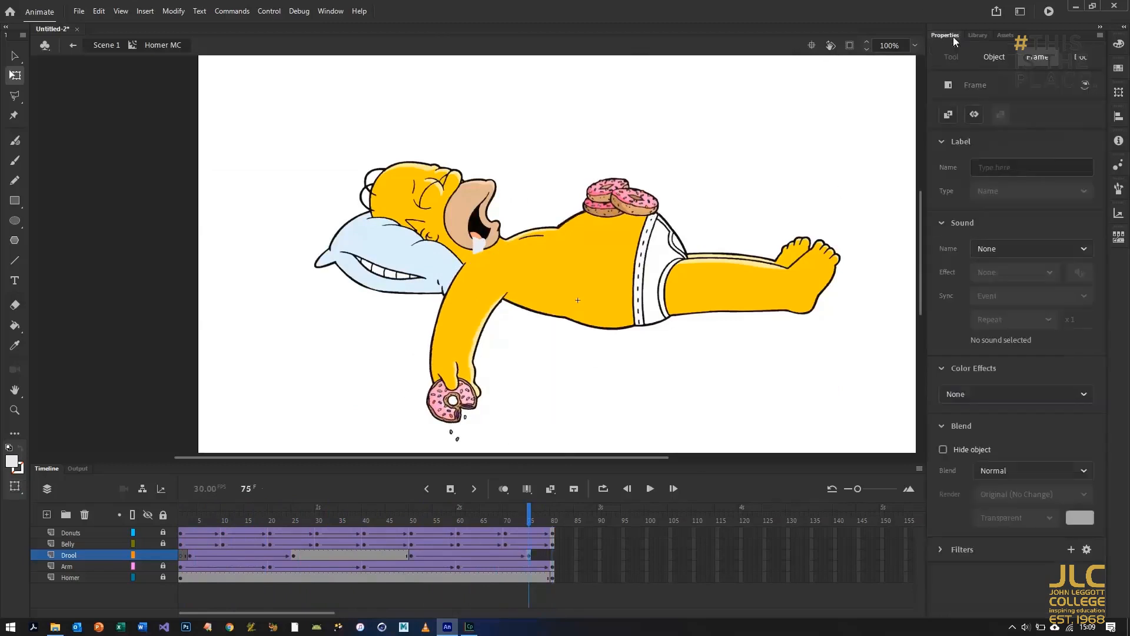
{"action": "left_click", "coordinate": [985, 393]}
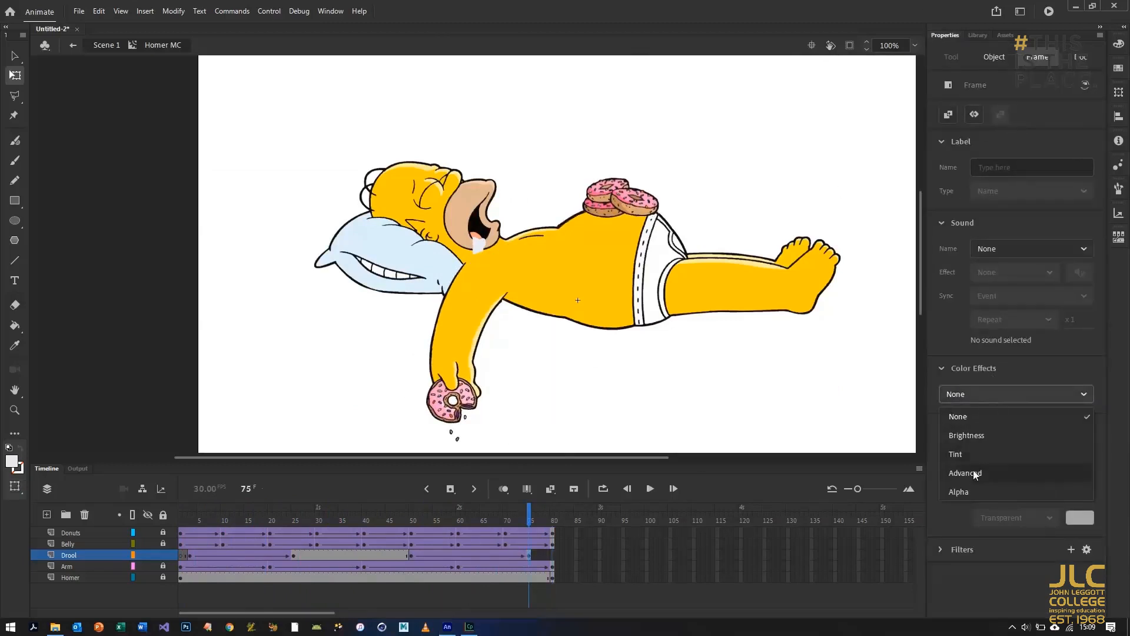
{"action": "left_click", "coordinate": [968, 494]}
{"action": "left_click_drag", "start_coordinate": [1088, 429], "coordinate": [454, 429]}
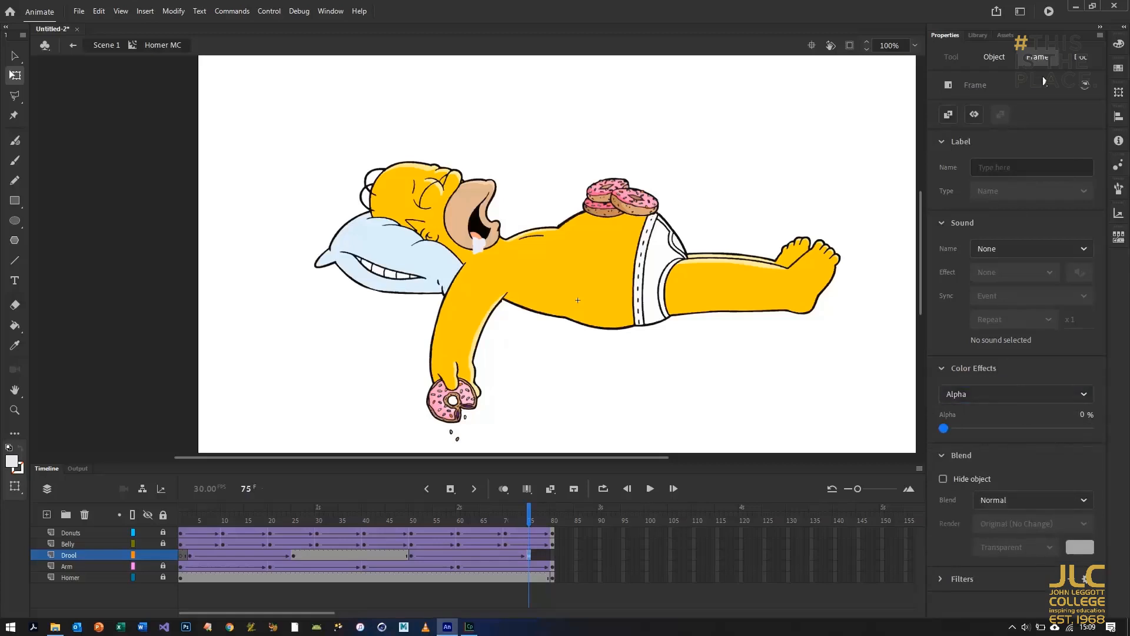
{"action": "key", "text": "Return"}
{"action": "left_click", "coordinate": [119, 497]}
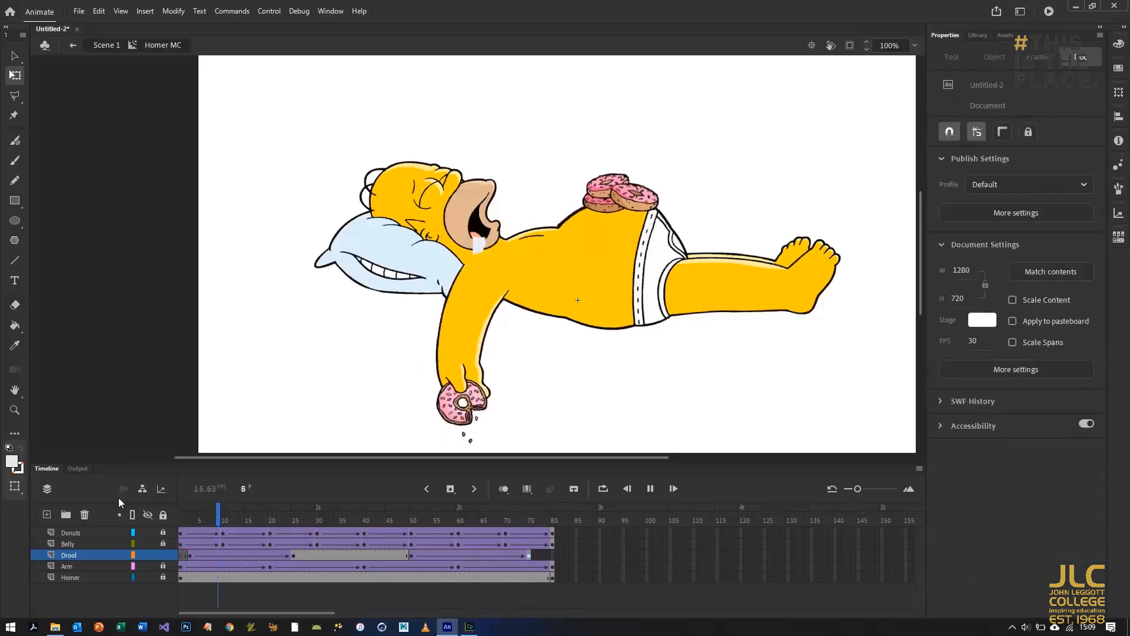
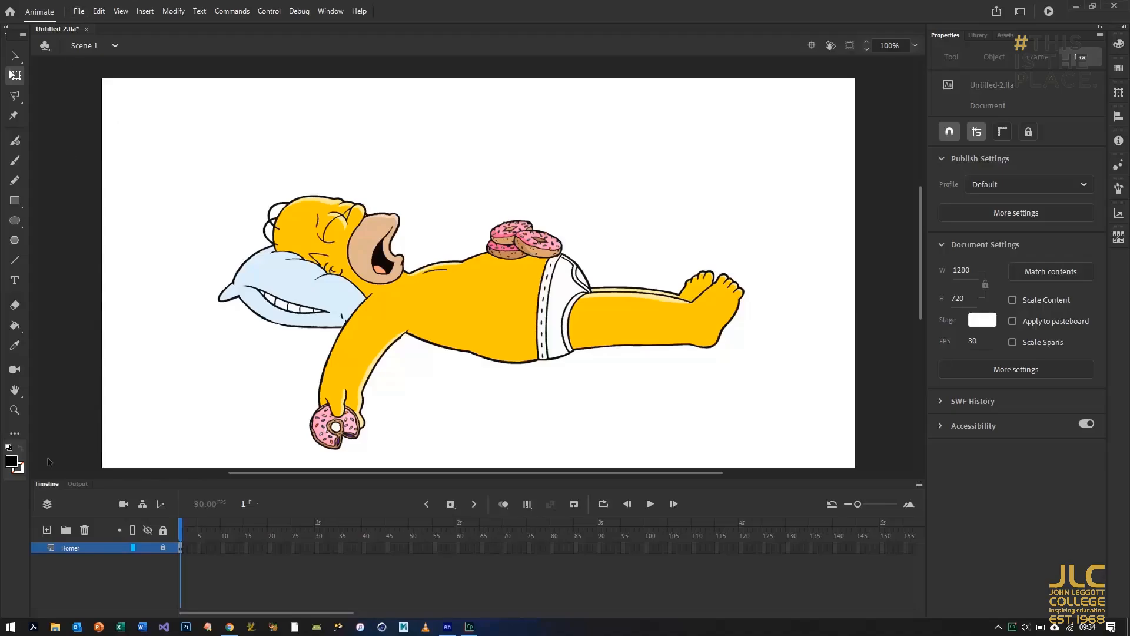
Add a layer named Logo above the Homer layer in Scene 1
{"action": "left_click", "coordinate": [47, 530]}
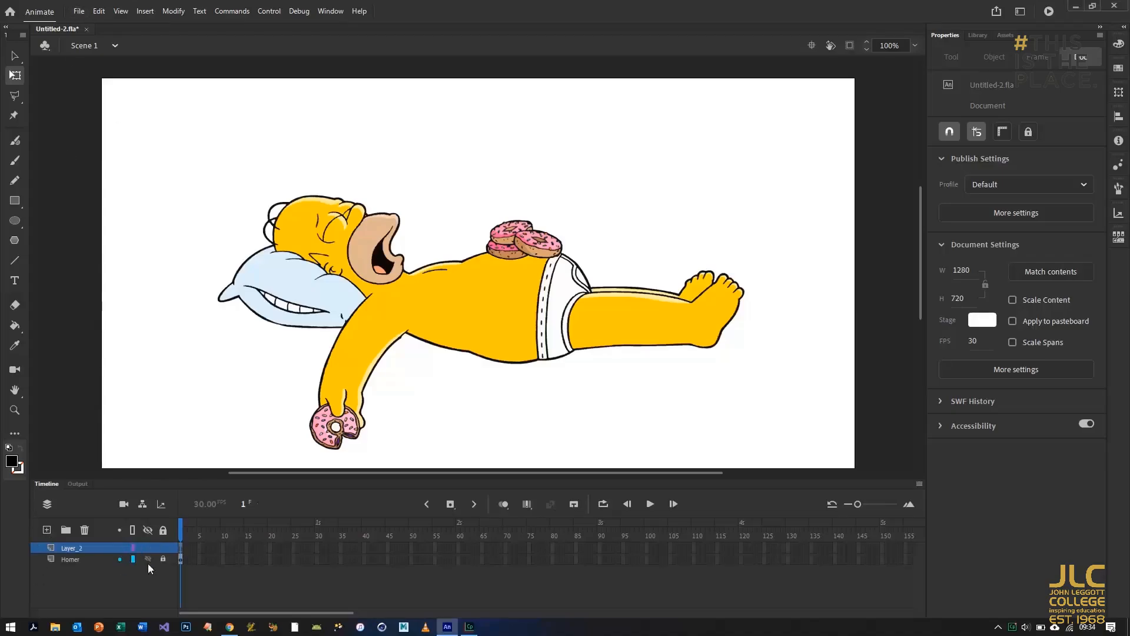
{"action": "left_click", "coordinate": [163, 559]}
{"action": "double_click", "coordinate": [79, 547]}
{"action": "type", "text": "Logo"}
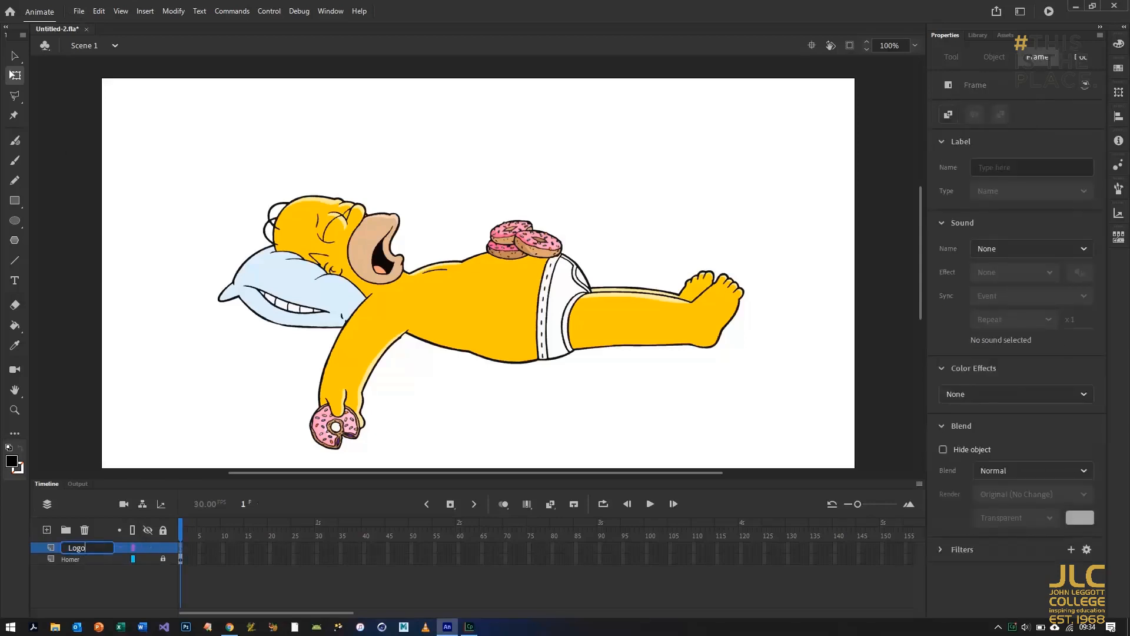
{"action": "key", "text": "Return"}
Import Simpsons Movie Logo.png to the stage, scale it to about 702 by 304 px and place it at the upper centre
{"action": "left_click", "coordinate": [79, 11]}
{"action": "mouse_move", "coordinate": [138, 186]}
{"action": "left_click", "coordinate": [255, 187]}
{"action": "left_click", "coordinate": [328, 111]}
{"action": "left_click", "coordinate": [465, 297]}
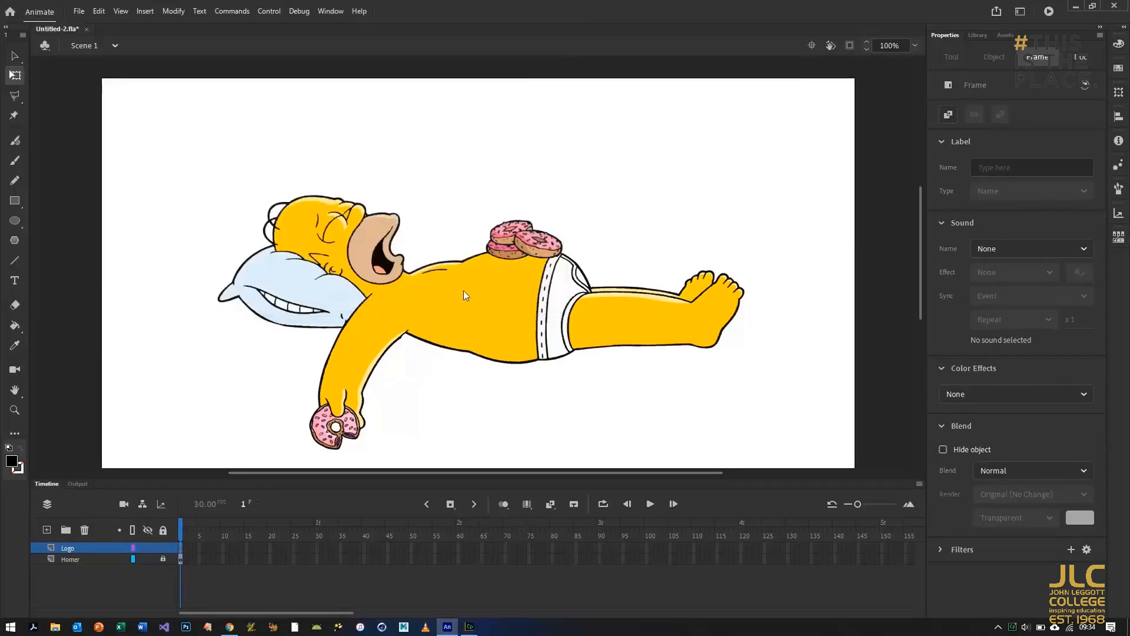
{"action": "left_click", "coordinate": [15, 77]}
{"action": "left_click", "coordinate": [600, 344]}
{"action": "left_click_drag", "start_coordinate": [101, 77], "coordinate": [361, 161]}
{"action": "left_click_drag", "start_coordinate": [418, 239], "coordinate": [368, 175]}
{"action": "left_click", "coordinate": [209, 162]}
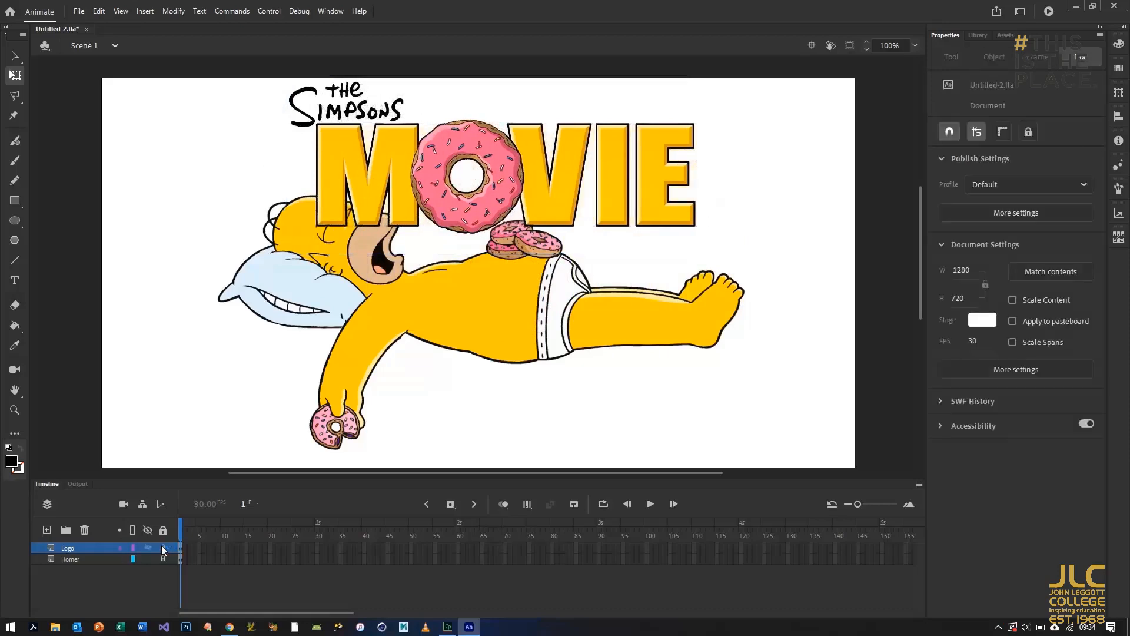
Delete the Homer layer from Scene 1's timeline
{"action": "left_click", "coordinate": [94, 559]}
{"action": "left_click", "coordinate": [181, 559]}
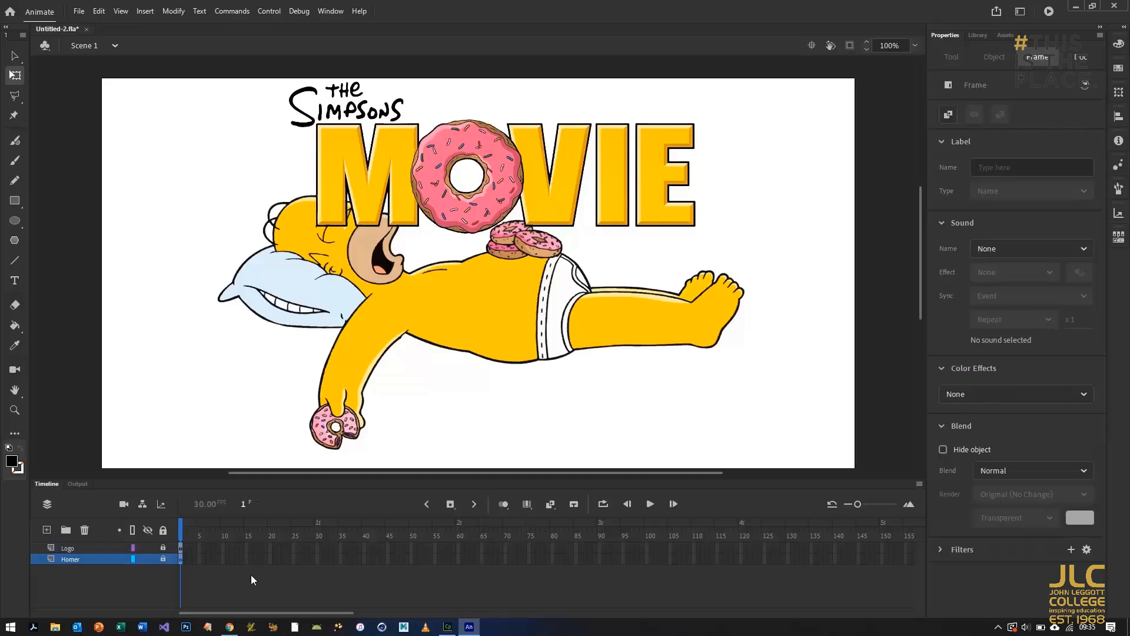
{"action": "left_click", "coordinate": [84, 530]}
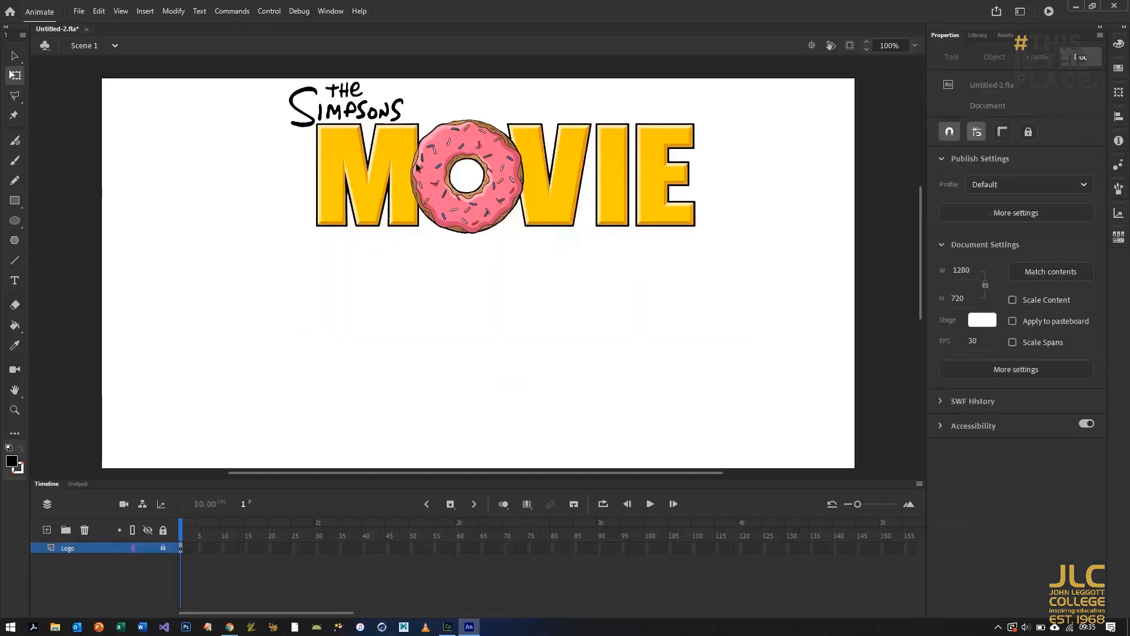
Convert the logo bitmap to a button symbol and open the symbol for editing
{"action": "left_click", "coordinate": [327, 187]}
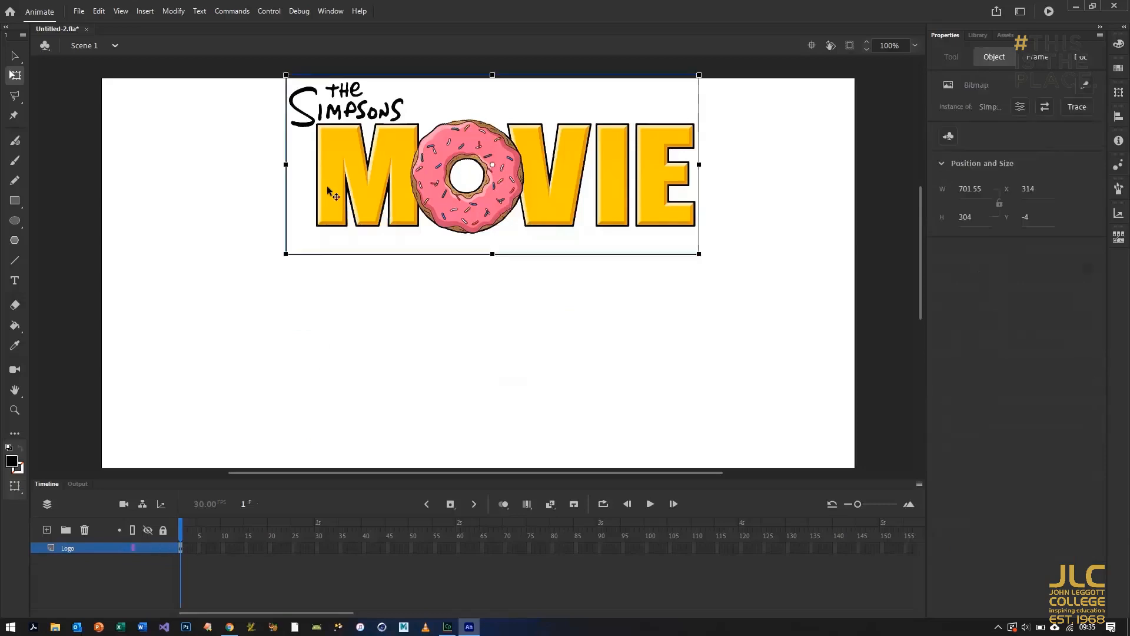
{"action": "key", "text": "F8"}
{"action": "left_click", "coordinate": [478, 146]}
{"action": "left_click", "coordinate": [464, 180]}
{"action": "left_click", "coordinate": [636, 120]}
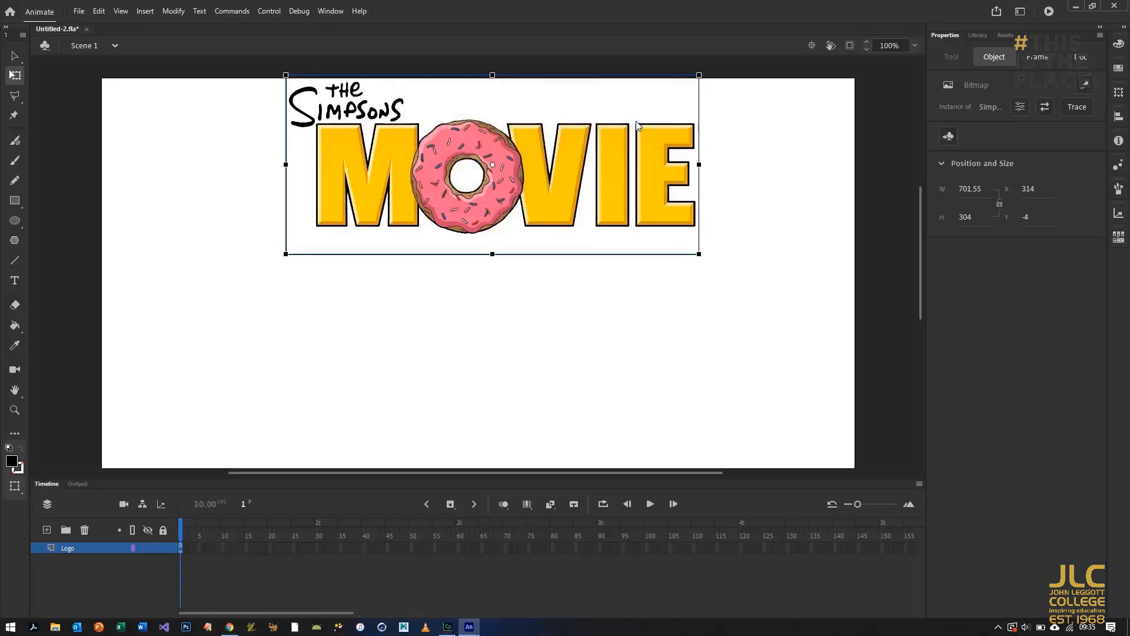
{"action": "double_click", "coordinate": [352, 154]}
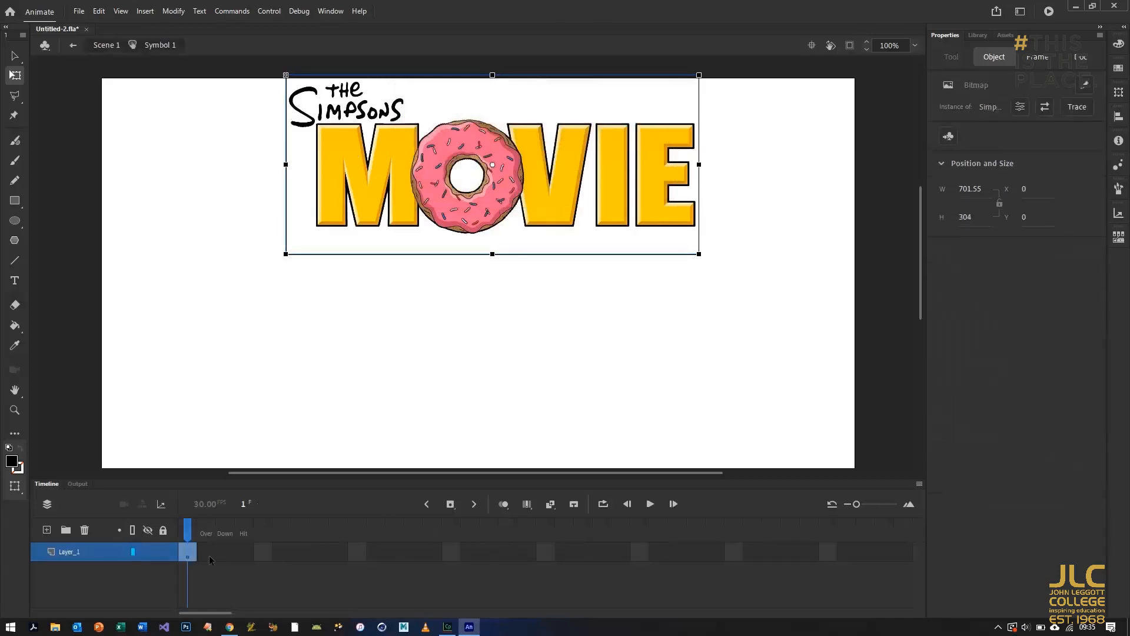
Add a second layer beneath the logo's layer in the button and name the two layers Logo and Homer
{"action": "left_click", "coordinate": [47, 530]}
{"action": "left_click_drag", "start_coordinate": [73, 552], "coordinate": [79, 571]}
{"action": "double_click", "coordinate": [79, 551]}
{"action": "type", "text": "Logo"}
{"action": "key", "text": "Return"}
{"action": "double_click", "coordinate": [83, 571]}
{"action": "type", "text": "Homer"}
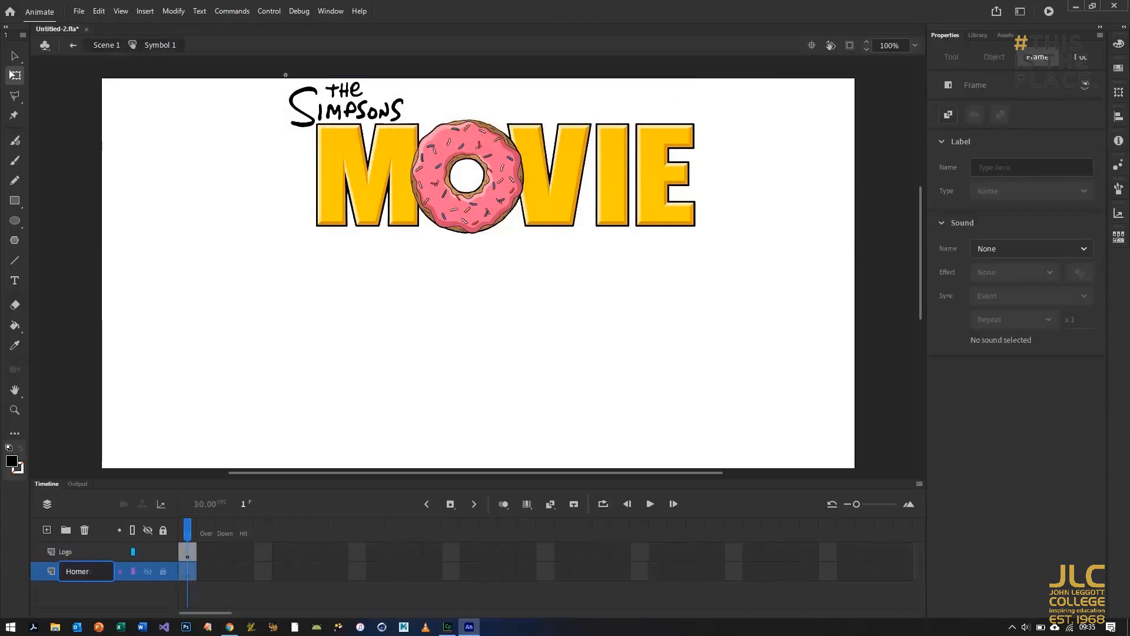
{"action": "key", "text": "Return"}
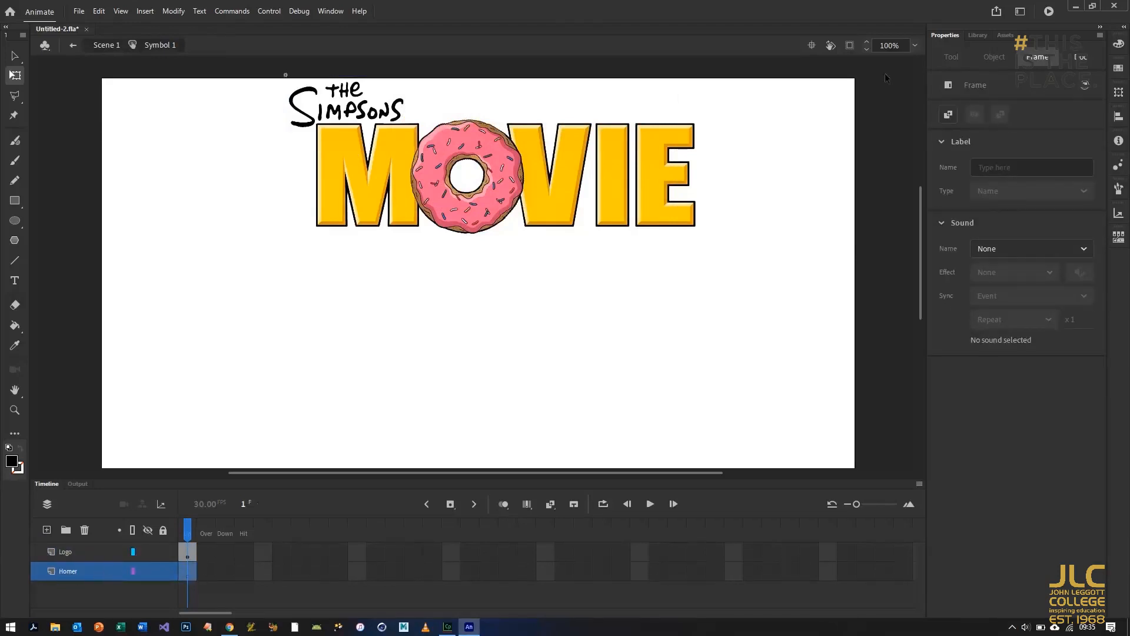
Place Homer MC from the library on the Homer layer, scale it down and position it beneath the logo lettering
{"action": "left_click", "coordinate": [147, 552]}
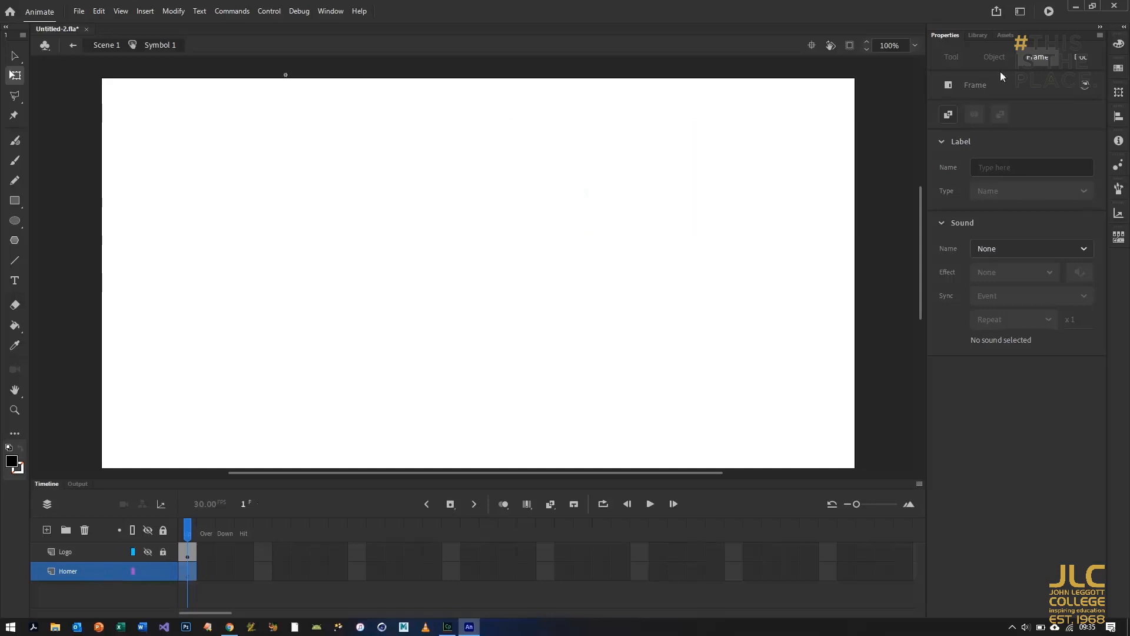
{"action": "left_click", "coordinate": [147, 551]}
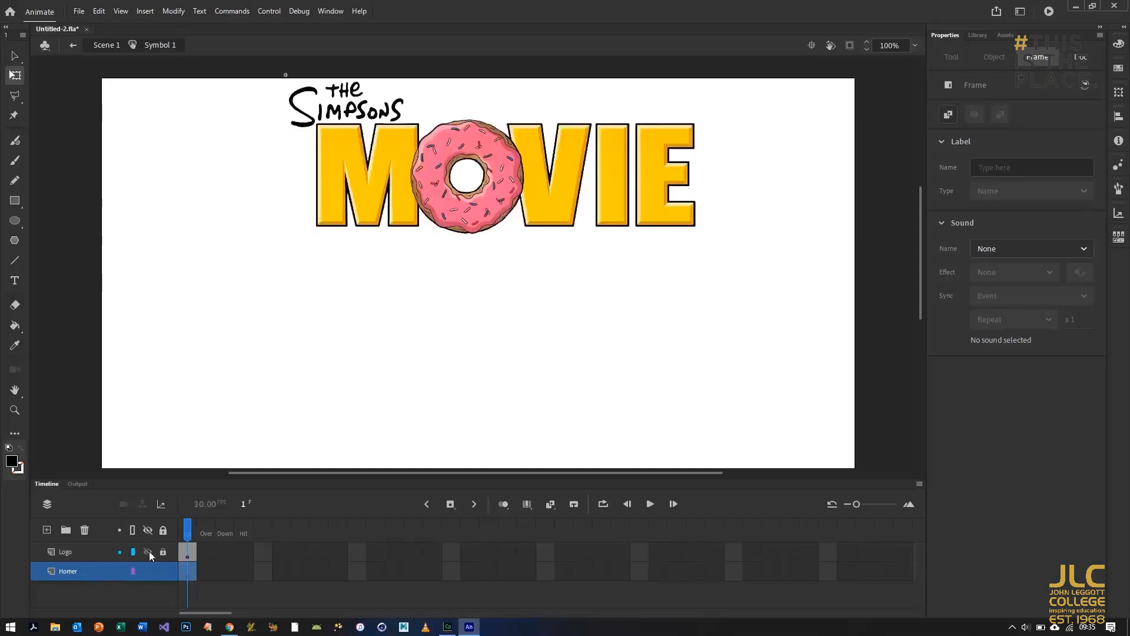
{"action": "left_click", "coordinate": [978, 35]}
{"action": "left_click_drag", "start_coordinate": [976, 253], "coordinate": [410, 299]}
{"action": "left_click_drag", "start_coordinate": [782, 110], "coordinate": [701, 151]}
{"action": "left_click_drag", "start_coordinate": [489, 290], "coordinate": [553, 317]}
{"action": "left_click_drag", "start_coordinate": [764, 177], "coordinate": [722, 198]}
{"action": "left_click_drag", "start_coordinate": [516, 301], "coordinate": [470, 304]}
{"action": "left_click_drag", "start_coordinate": [673, 201], "coordinate": [689, 184]}
{"action": "left_click_drag", "start_coordinate": [471, 325], "coordinate": [476, 321]}
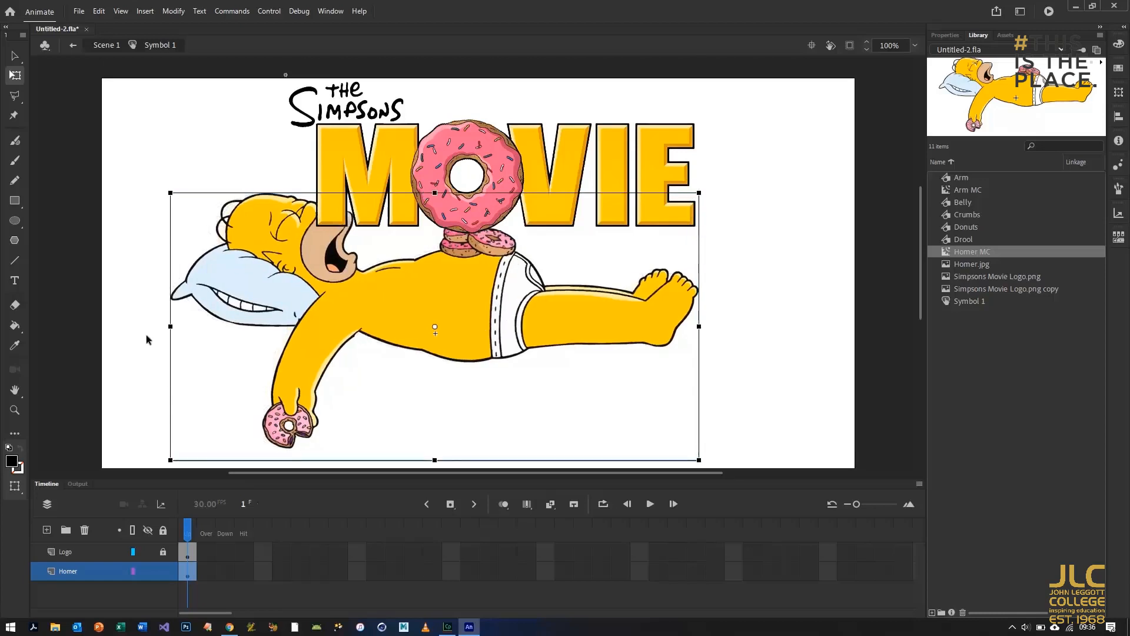
Move the Logo layer beneath the Homer layer and insert a keyframe in its Over state
{"action": "left_click", "coordinate": [147, 368]}
{"action": "left_click_drag", "start_coordinate": [100, 551], "coordinate": [89, 583]}
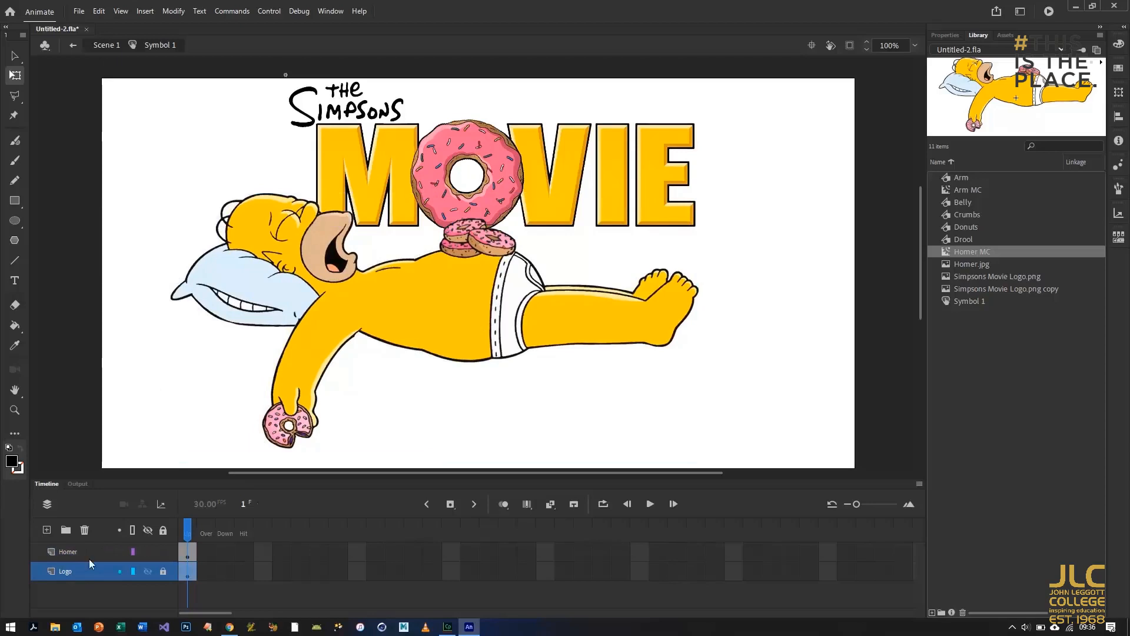
{"action": "left_click", "coordinate": [436, 317]}
{"action": "left_click", "coordinate": [174, 12]}
{"action": "left_click", "coordinate": [182, 12]}
{"action": "left_click", "coordinate": [207, 570]}
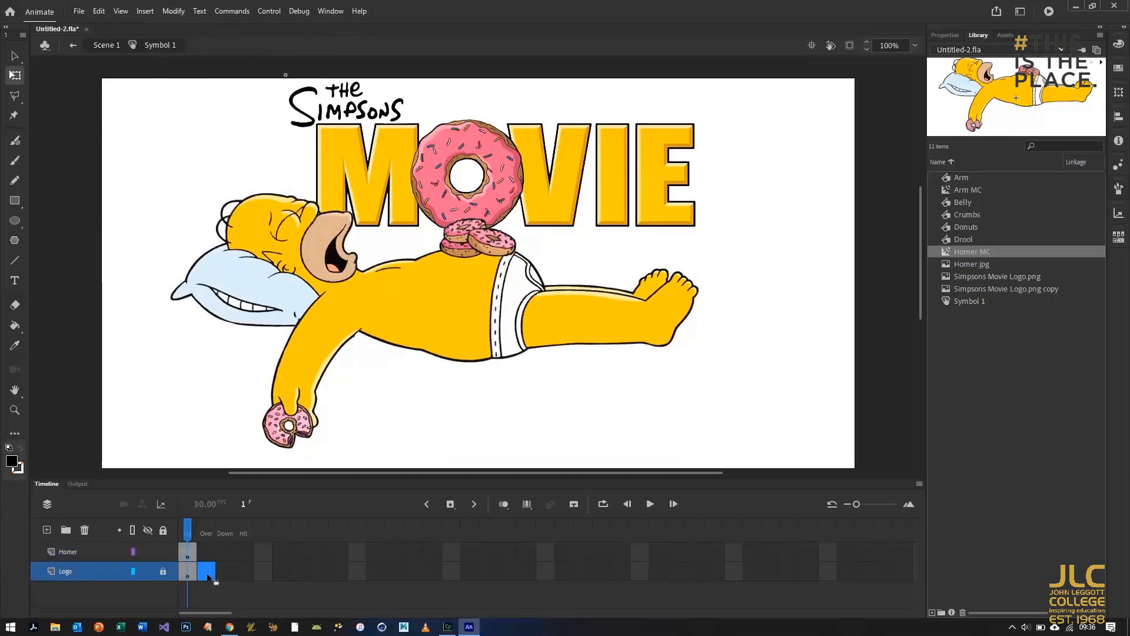
{"action": "key", "text": "F6"}
{"action": "left_click", "coordinate": [187, 571]}
Check the button's Up and Over states and break apart the Homer artwork in the Homer layer's Up state
{"action": "left_click", "coordinate": [410, 320]}
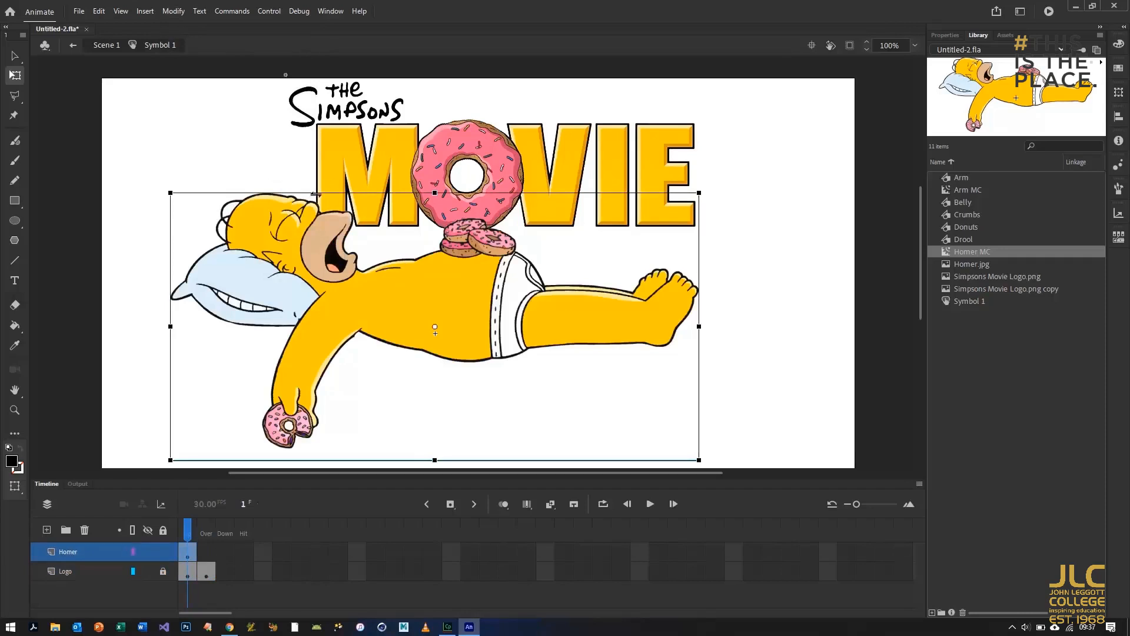
{"action": "left_click", "coordinate": [132, 186]}
{"action": "left_click", "coordinate": [212, 572]}
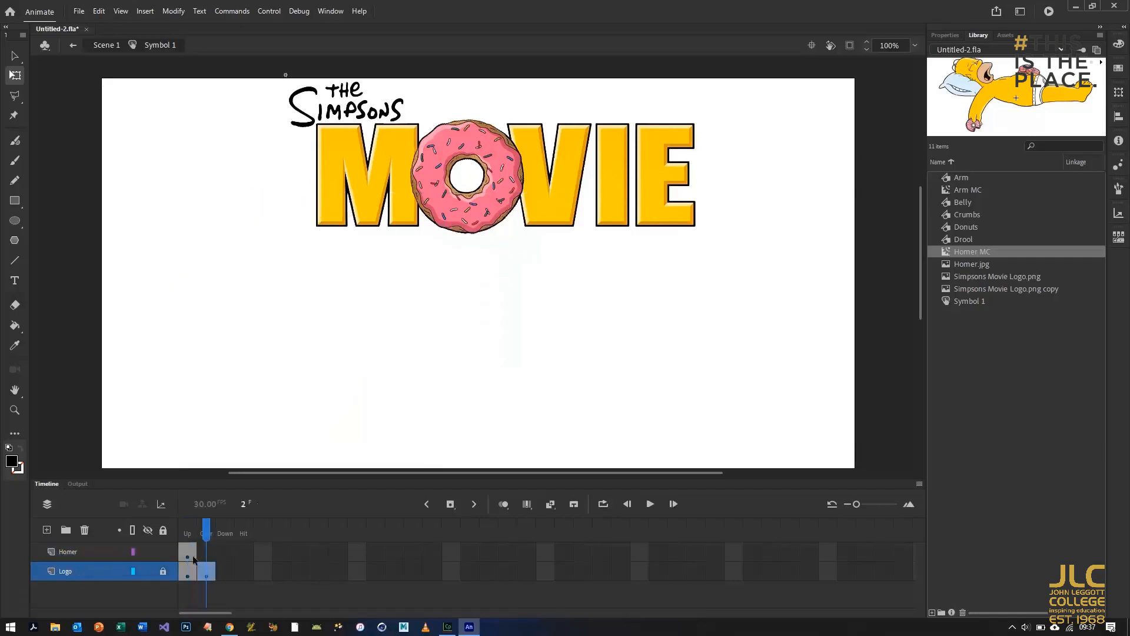
{"action": "left_click", "coordinate": [192, 571]}
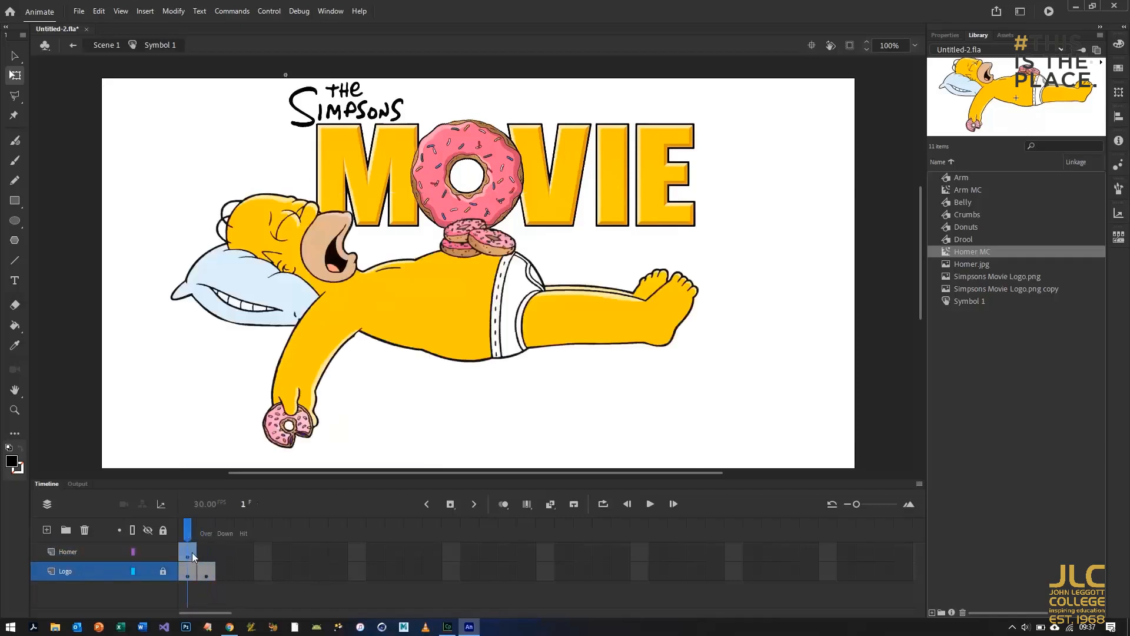
{"action": "left_click", "coordinate": [191, 554]}
{"action": "left_click", "coordinate": [192, 570]}
{"action": "left_click", "coordinate": [108, 553]}
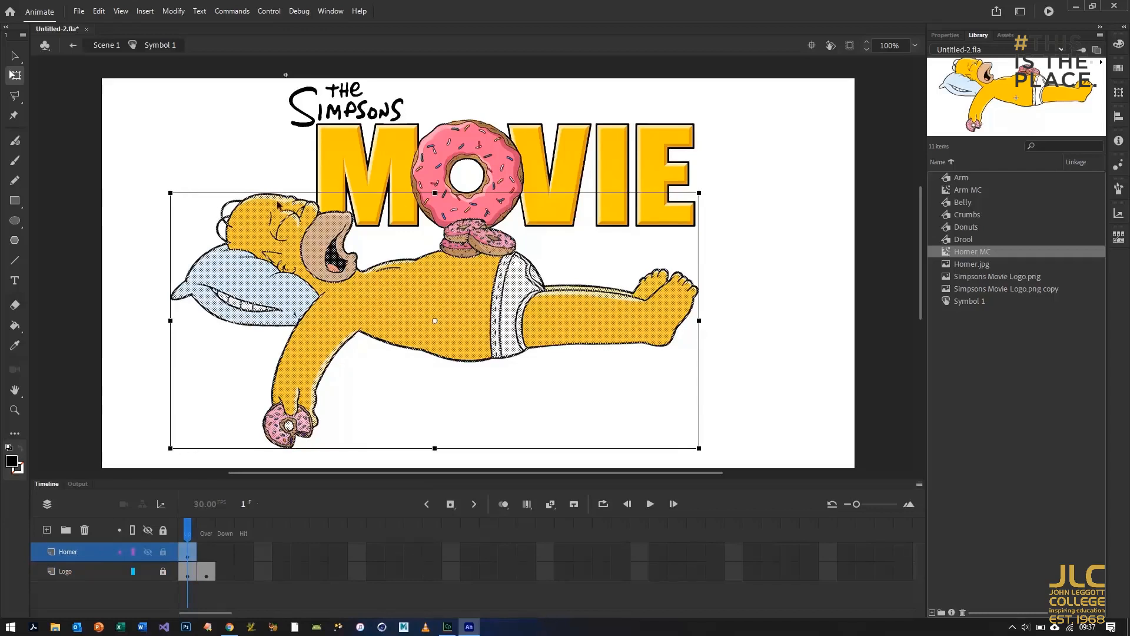
Delete the broken-apart Homer artwork from the Homer layer's Up state
{"action": "left_click", "coordinate": [229, 158]}
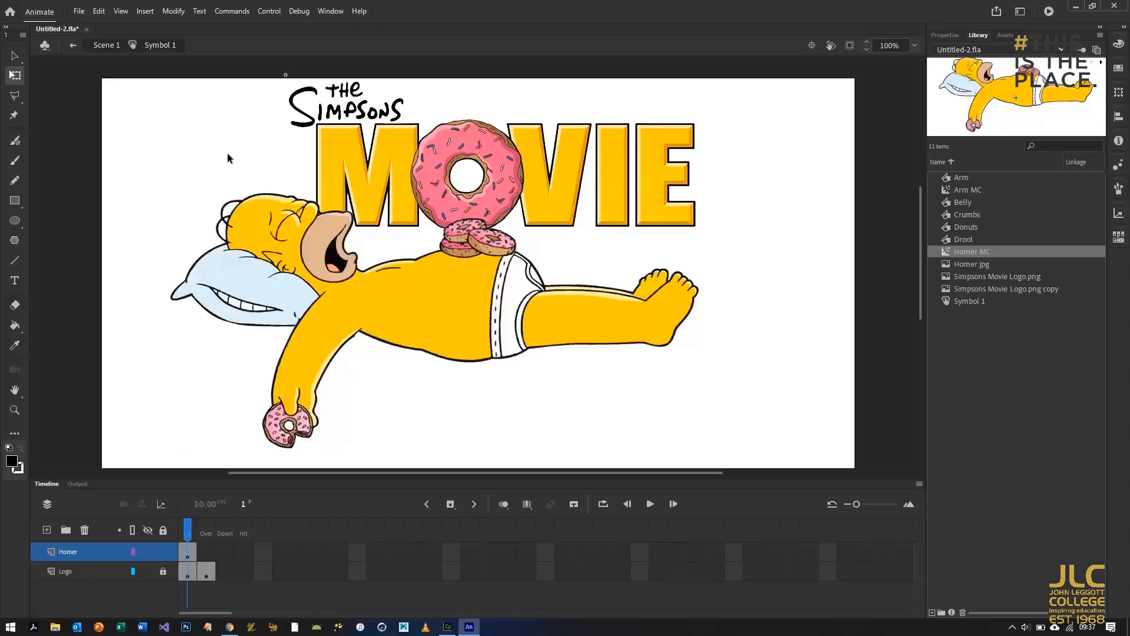
{"action": "left_click", "coordinate": [267, 223]}
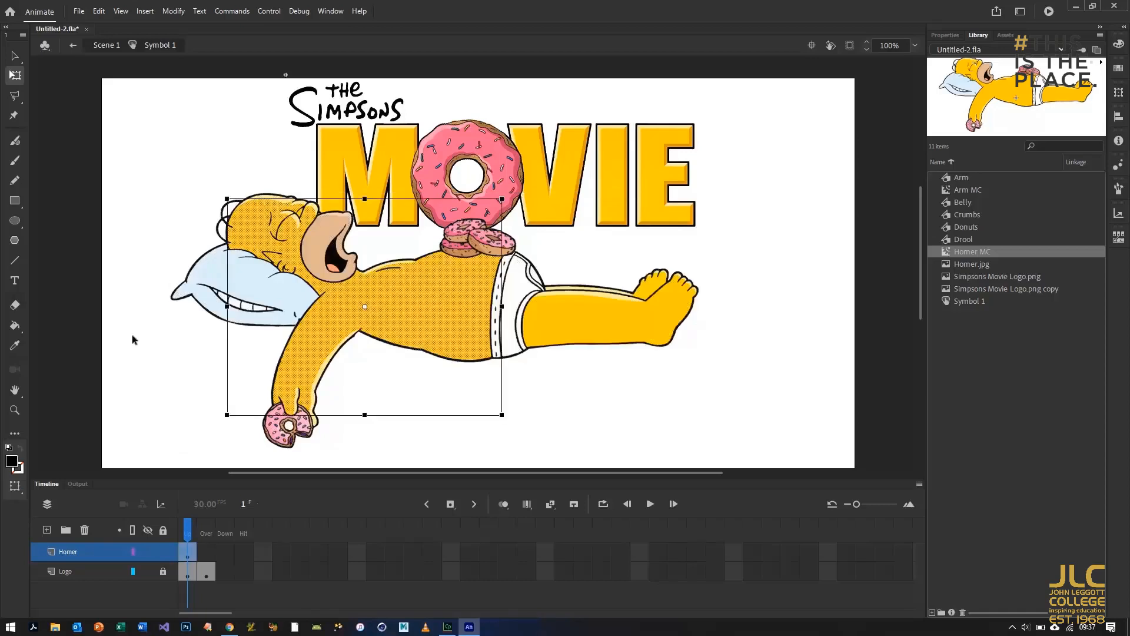
{"action": "left_click", "coordinate": [191, 554]}
{"action": "key", "text": "Delete"}
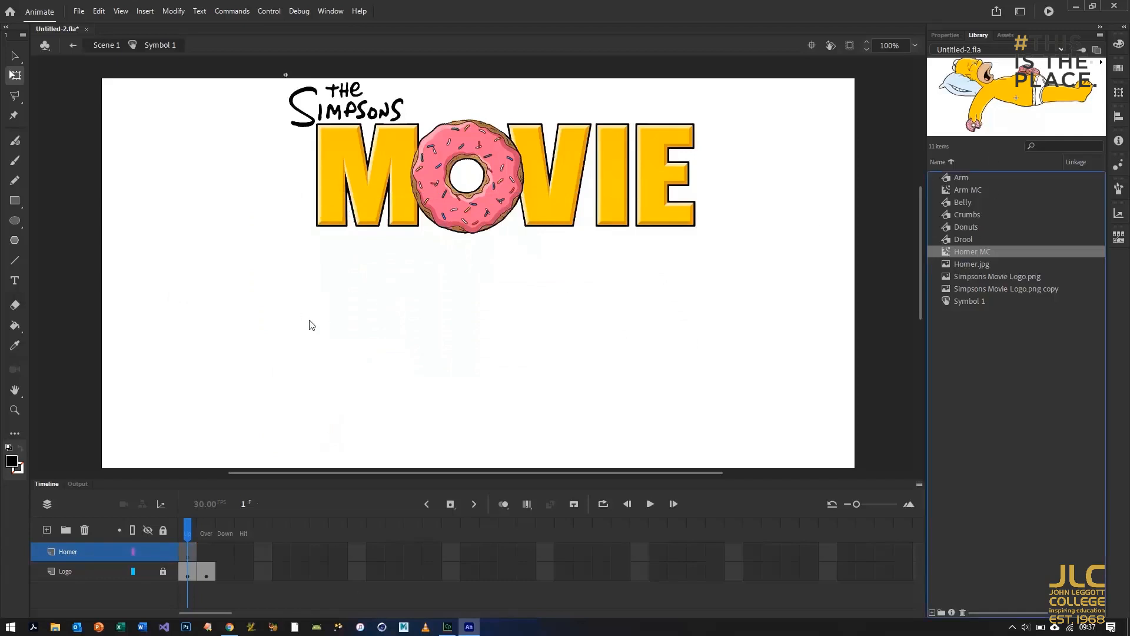
Place Homer MC again in the Homer layer's Up state, scale it down and position it beneath the logo lettering
{"action": "left_click", "coordinate": [323, 266]}
{"action": "key", "text": "ctrl+z"}
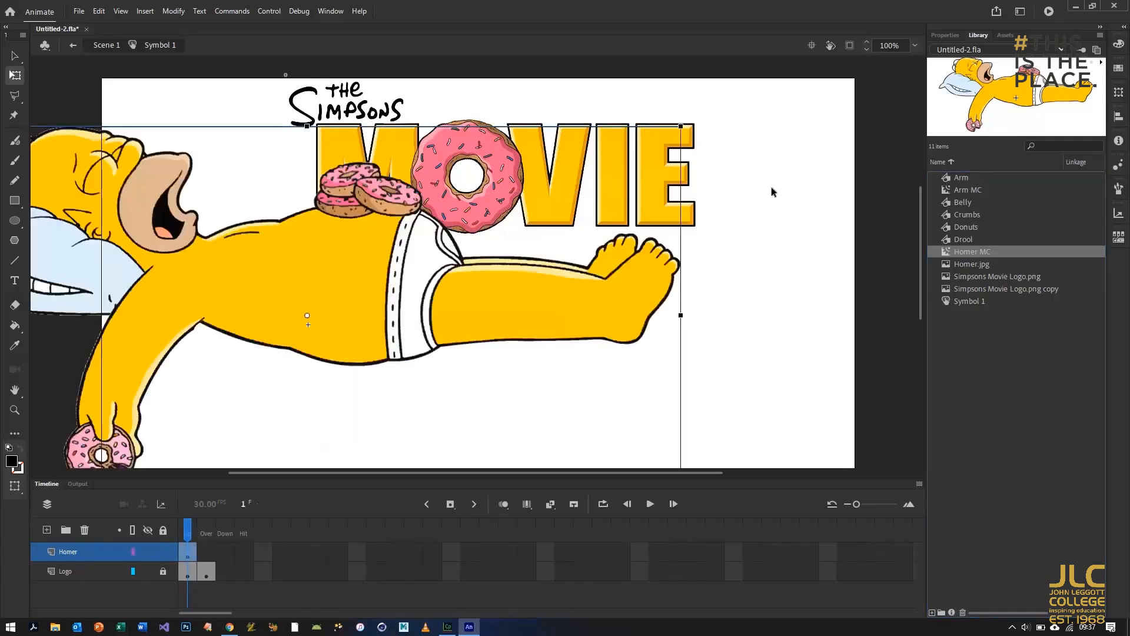
{"action": "key", "text": "ctrl+z"}
{"action": "key", "text": "ctrl+z"}
{"action": "left_click_drag", "start_coordinate": [403, 281], "coordinate": [453, 292]}
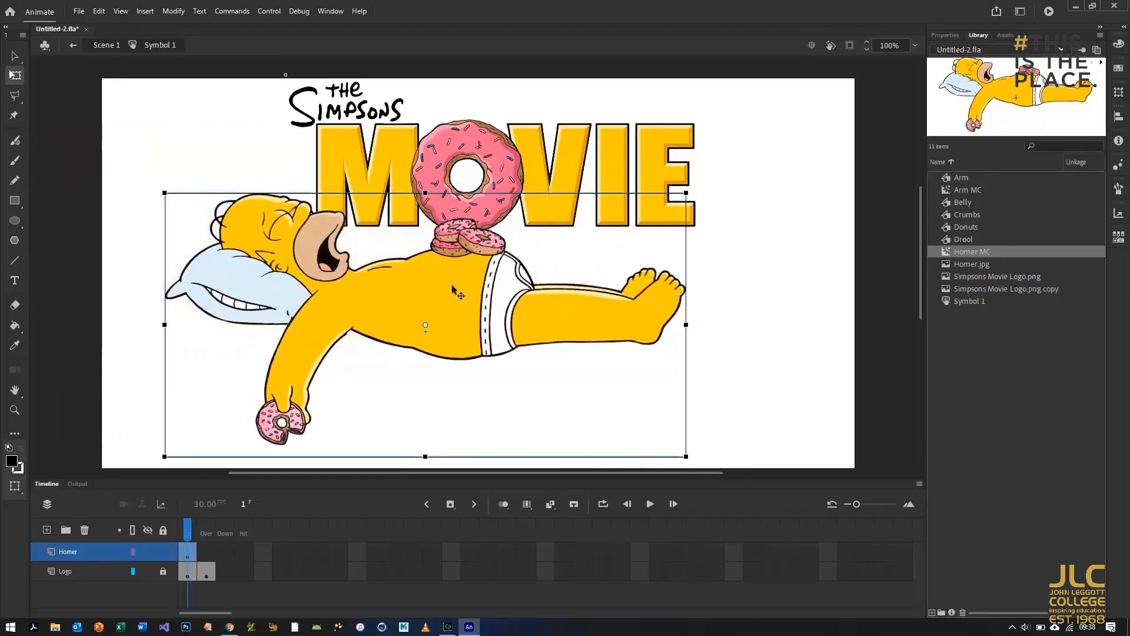
{"action": "key", "text": "Up"}
{"action": "key", "text": "Up"}
{"action": "key", "text": "Up"}
{"action": "key", "text": "Up"}
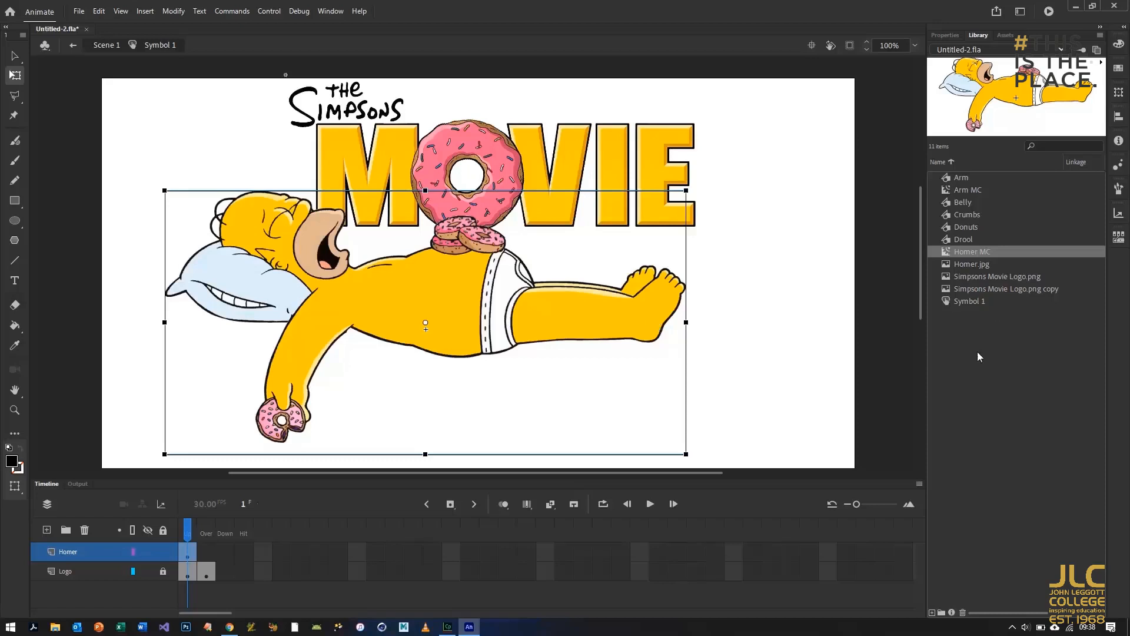
Insert a keyframe in the Homer layer's Over state and return to its Up state
{"action": "left_click", "coordinate": [775, 330]}
{"action": "left_click", "coordinate": [509, 323]}
{"action": "left_click", "coordinate": [746, 316]}
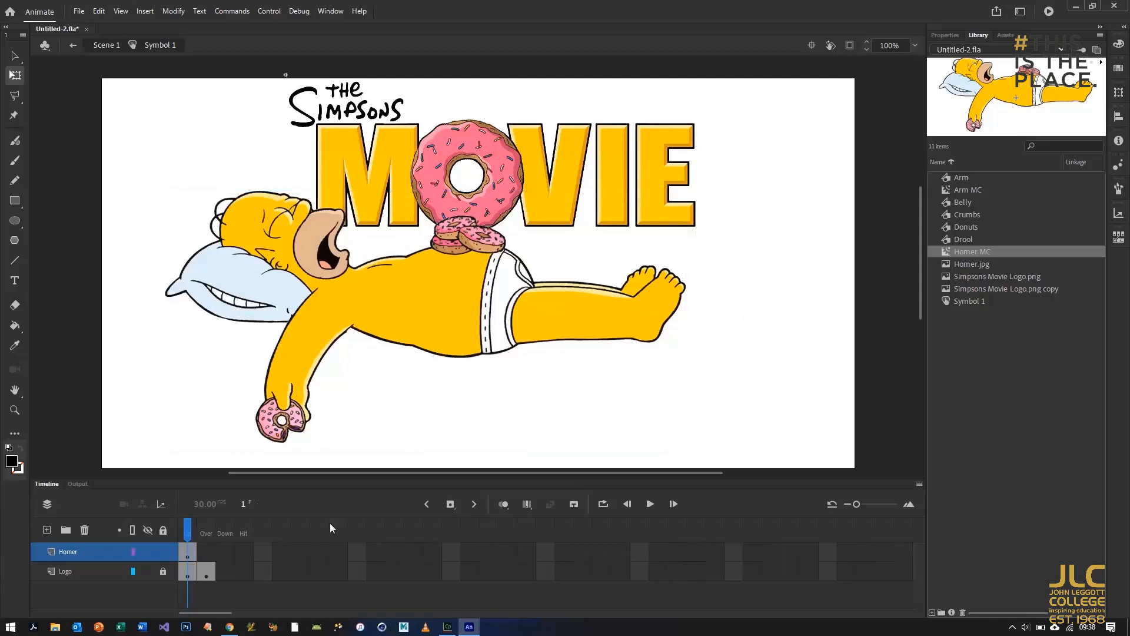
{"action": "left_click", "coordinate": [206, 551]}
{"action": "key", "text": "F6"}
{"action": "left_click", "coordinate": [187, 553]}
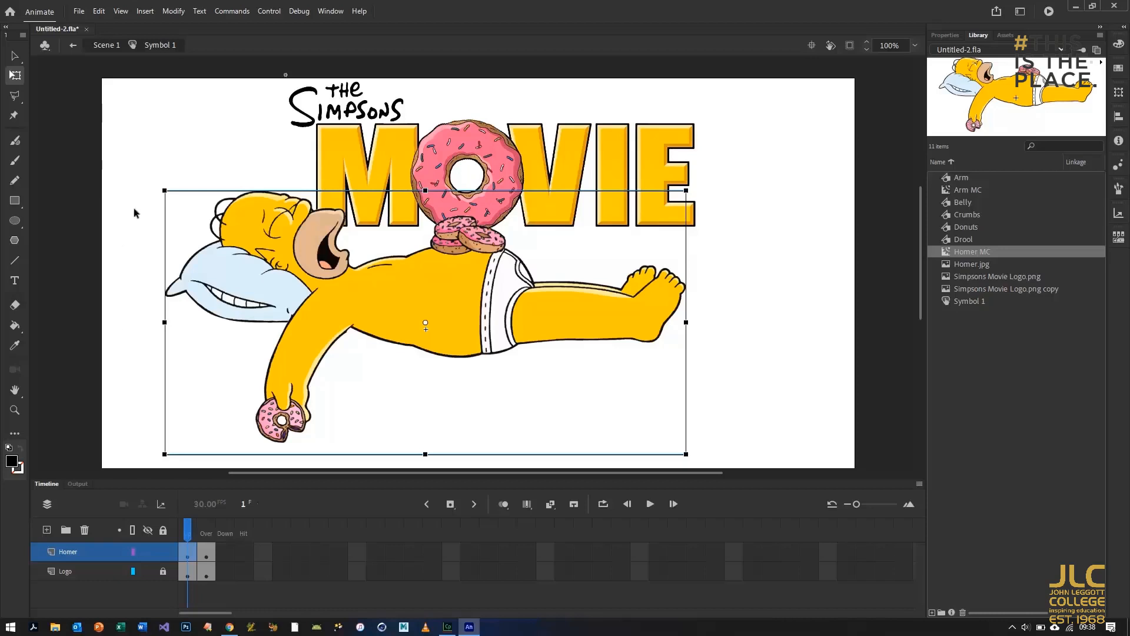
Break apart the Homer artwork in the Homer layer's Up state and compare it with the Over state
{"action": "left_click", "coordinate": [13, 56]}
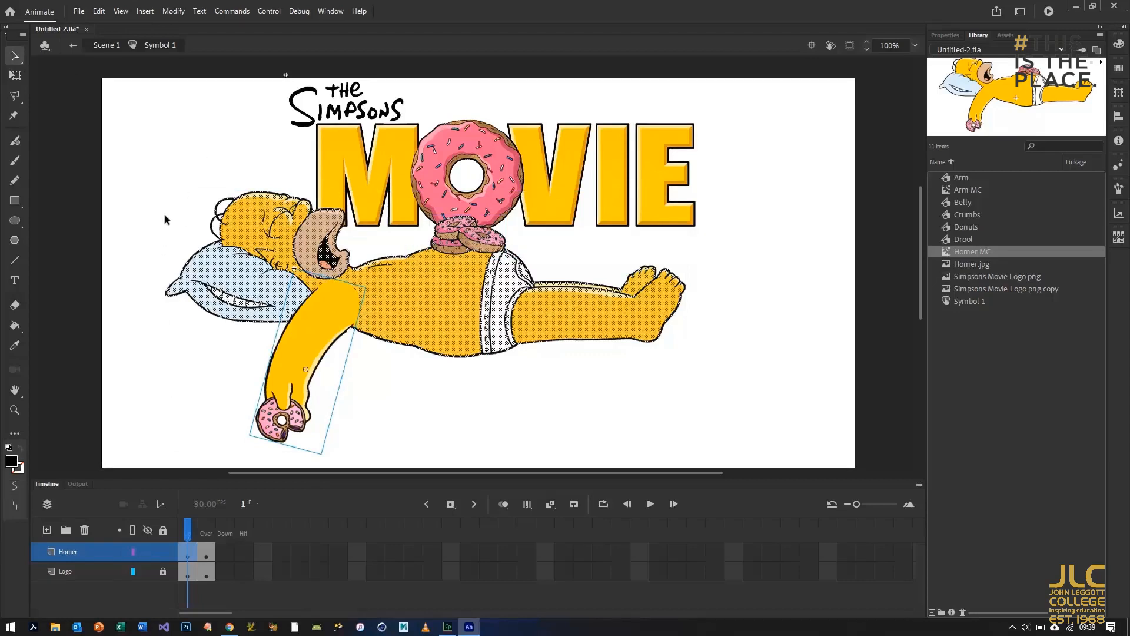
{"action": "left_click", "coordinate": [176, 349]}
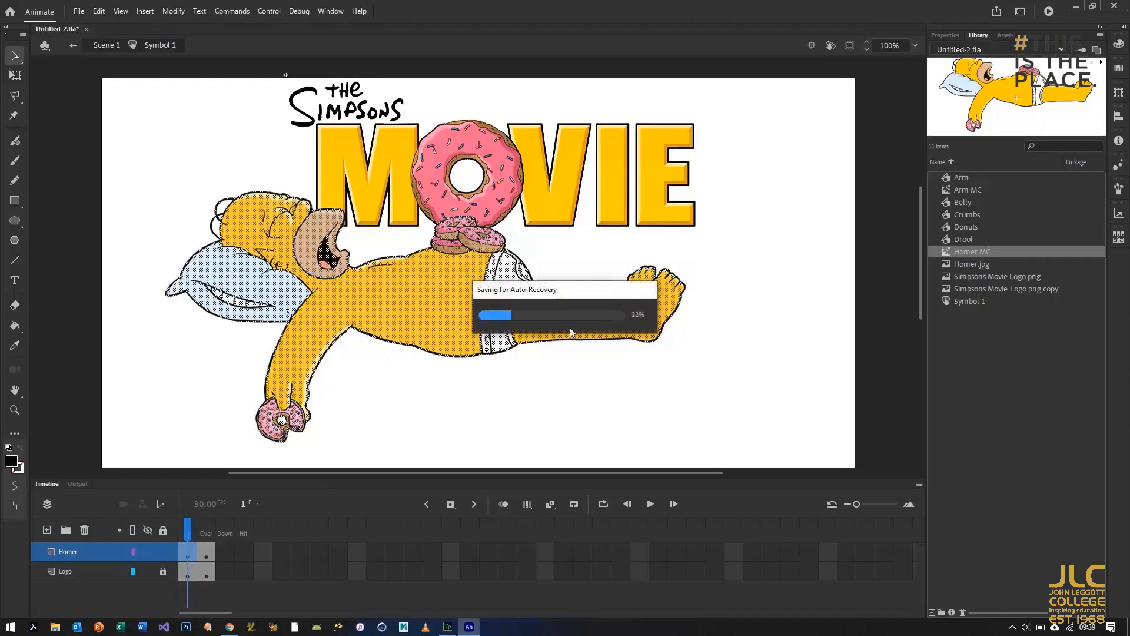
{"action": "left_click", "coordinate": [211, 553]}
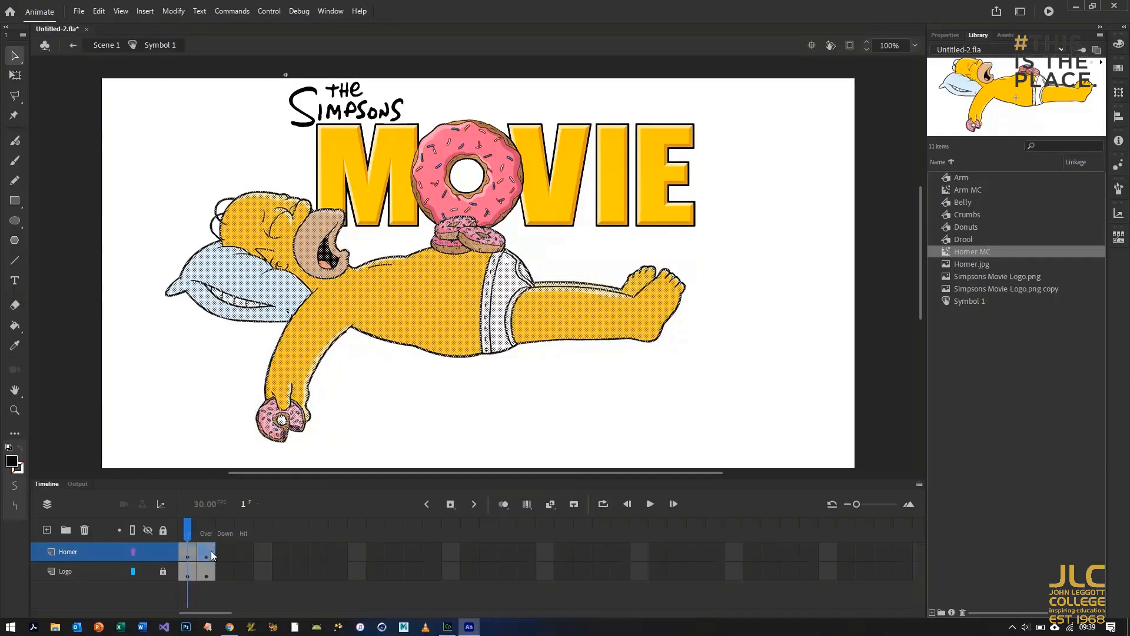
{"action": "left_click", "coordinate": [211, 553]}
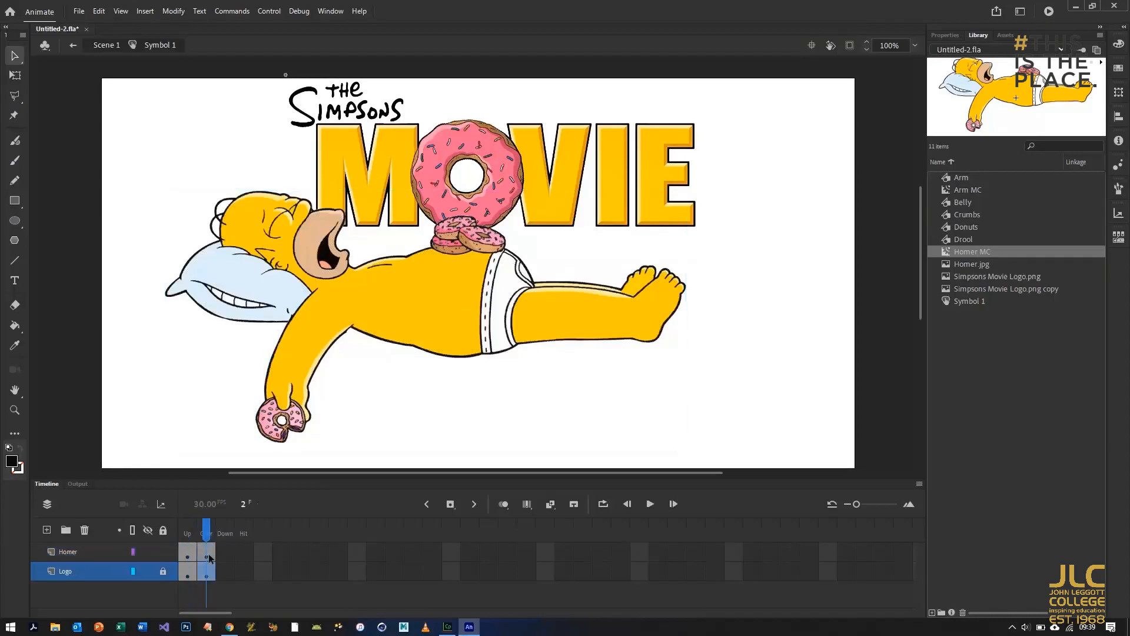
{"action": "left_click", "coordinate": [183, 551]}
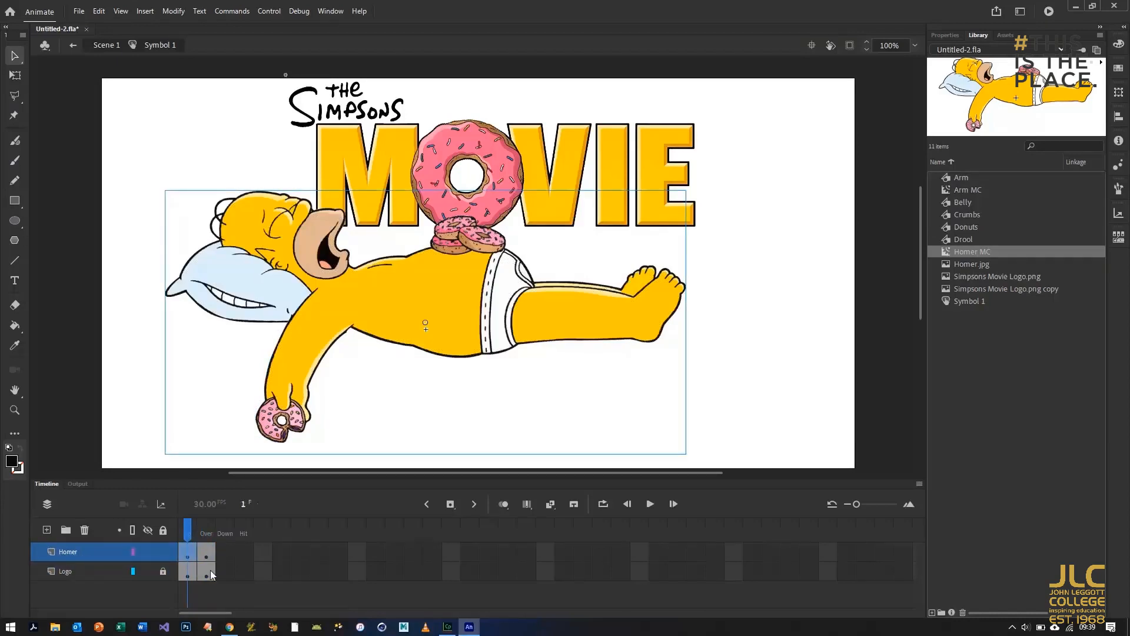
{"action": "left_click", "coordinate": [220, 559]}
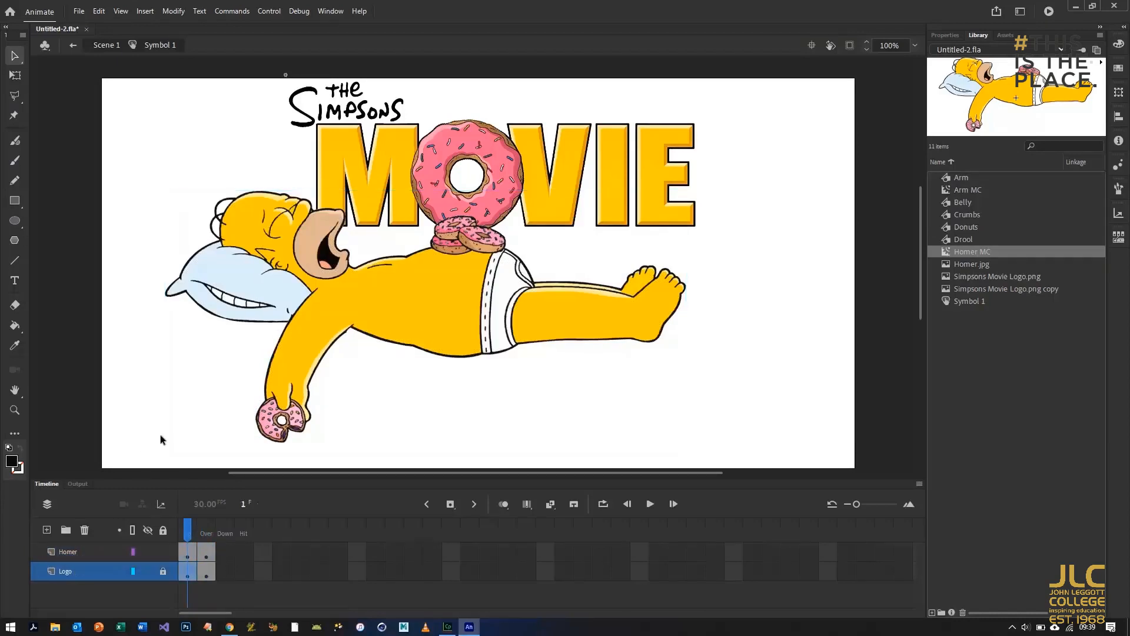
Test the movie in an enlarged preview window to check the button's rollover animation, and close the preview
{"action": "key", "text": "ctrl+Return"}
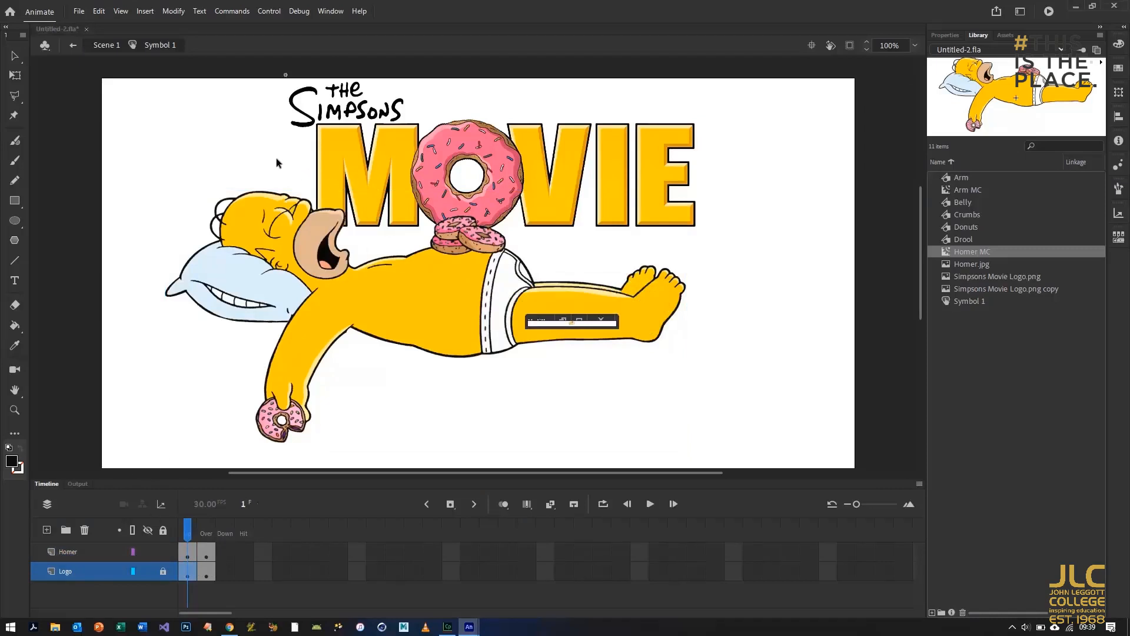
{"action": "left_click_drag", "start_coordinate": [580, 329], "coordinate": [582, 475]}
{"action": "left_click_drag", "start_coordinate": [798, 357], "coordinate": [918, 358]}
{"action": "left_click_drag", "start_coordinate": [765, 313], "coordinate": [410, 90]}
{"action": "left_click_drag", "start_coordinate": [560, 257], "coordinate": [857, 559]}
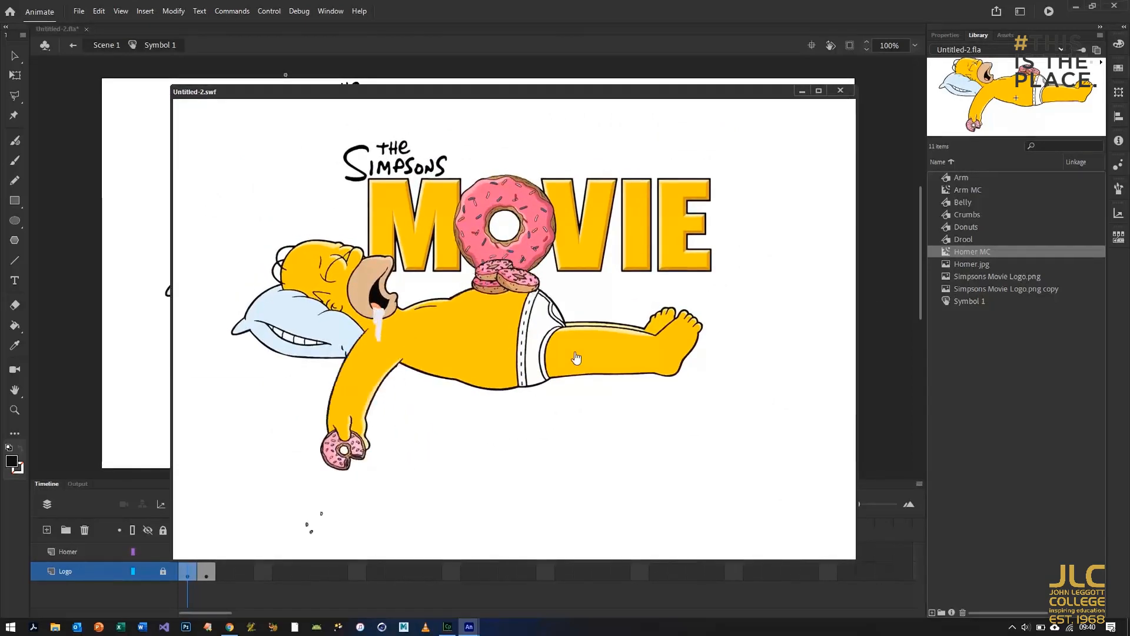
{"action": "left_click", "coordinate": [840, 90]}
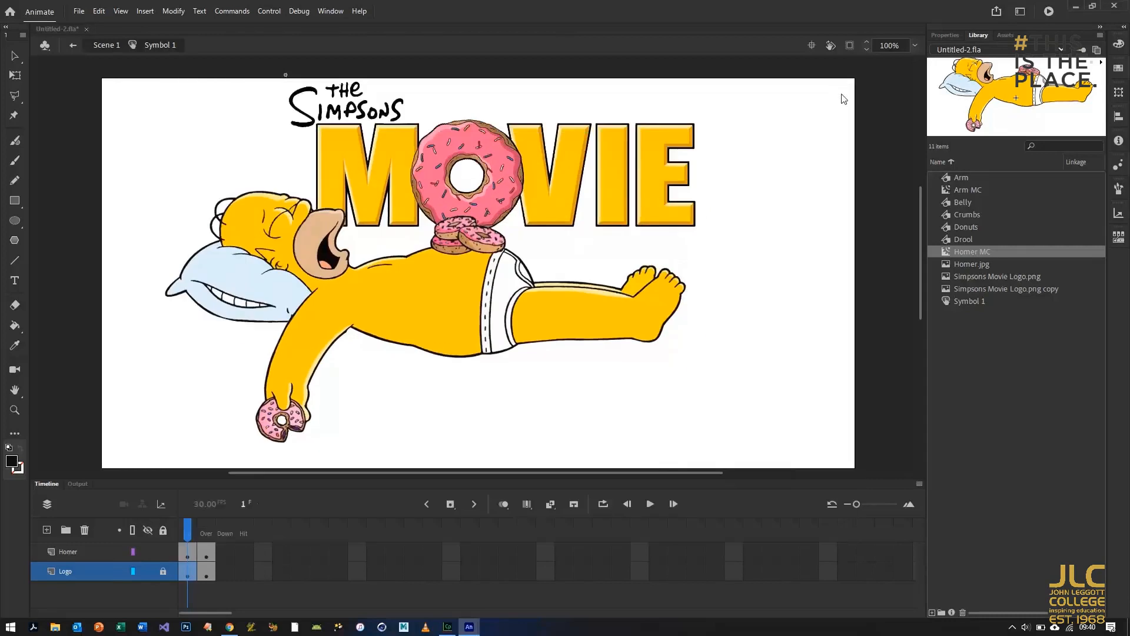
Insert a keyframe in the Logo layer's Hit state, lock the Homer layer and unlock the Logo layer
{"action": "left_click", "coordinate": [206, 552]}
{"action": "left_click", "coordinate": [249, 556]}
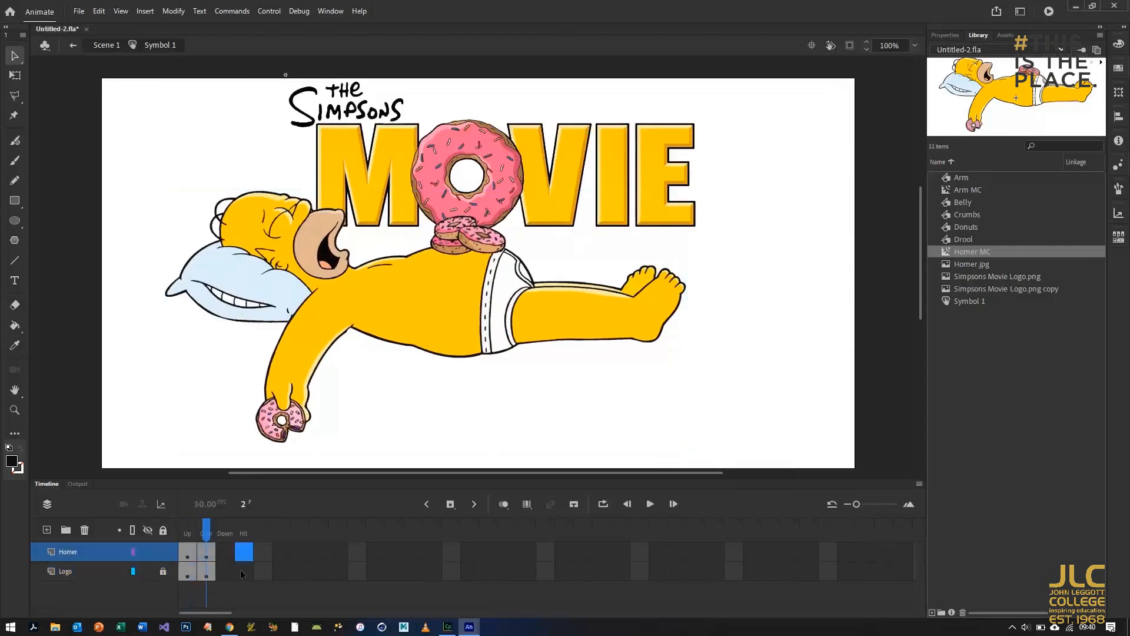
{"action": "left_click", "coordinate": [244, 570]}
{"action": "left_click", "coordinate": [244, 556]}
{"action": "left_click", "coordinate": [240, 574]}
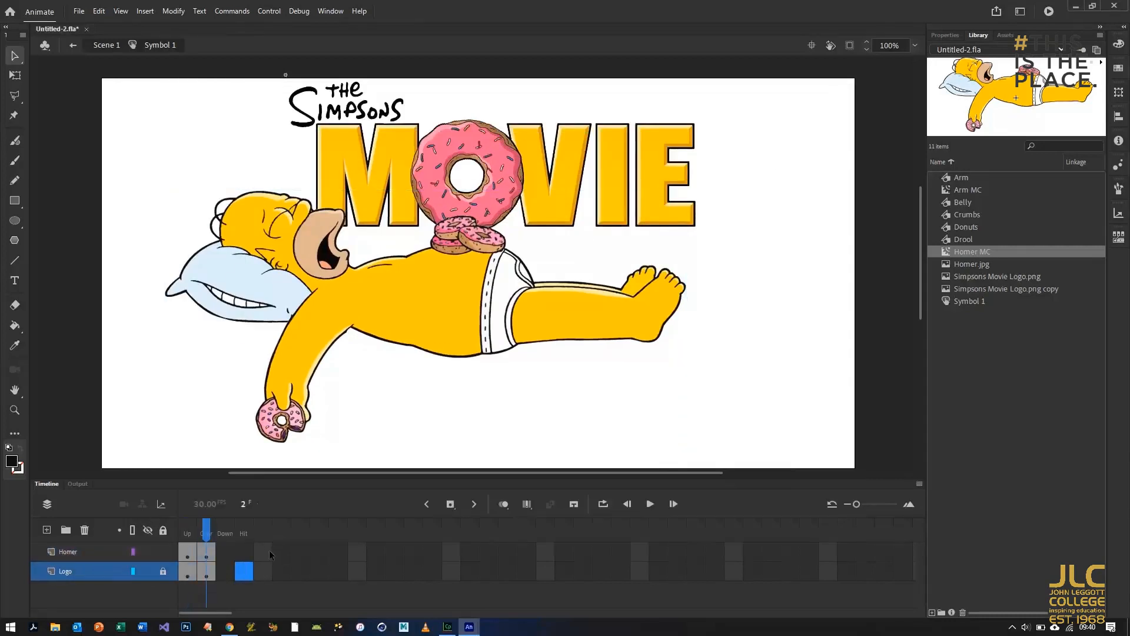
{"action": "key", "text": "F6"}
{"action": "key", "text": "b"}
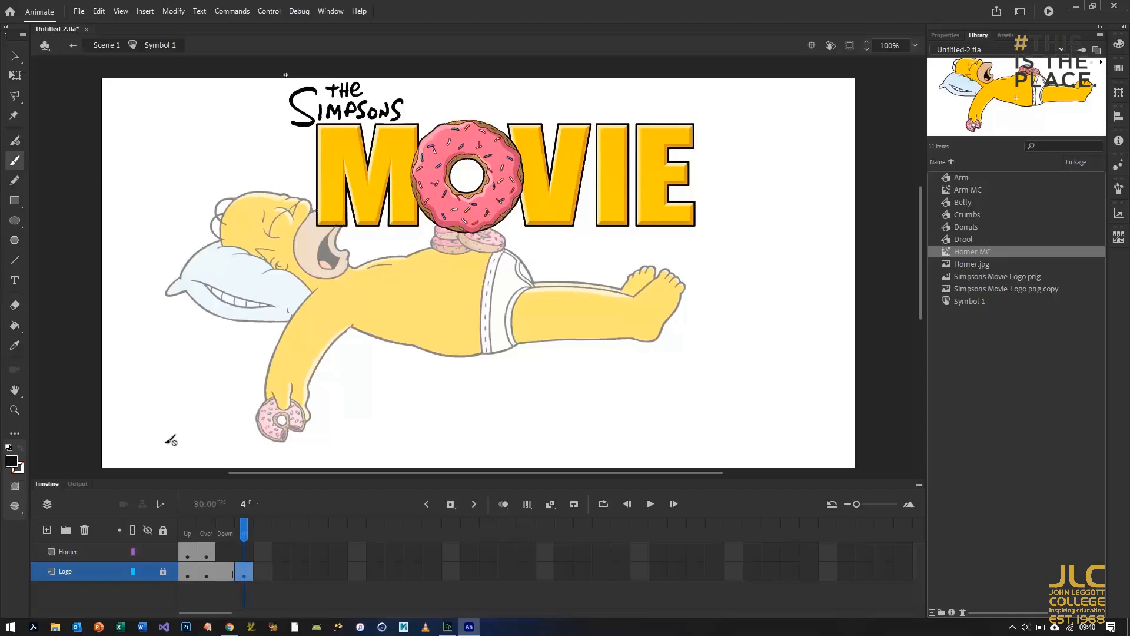
{"action": "left_click", "coordinate": [163, 552]}
{"action": "left_click", "coordinate": [244, 571]}
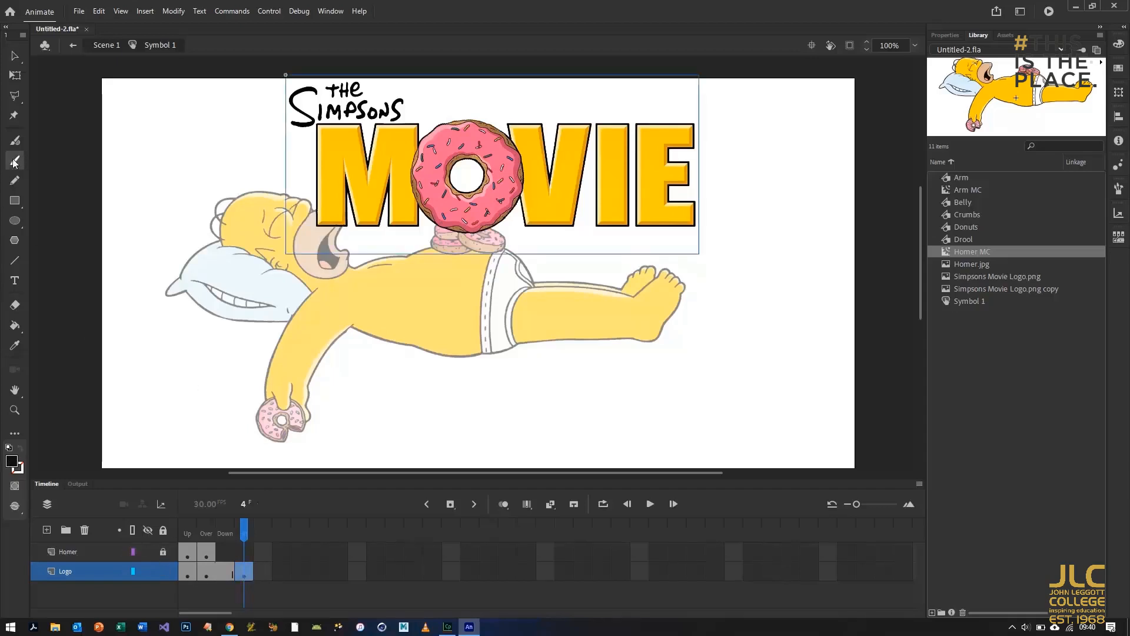
Set the Classic Brush size to 30
{"action": "left_click", "coordinate": [945, 35]}
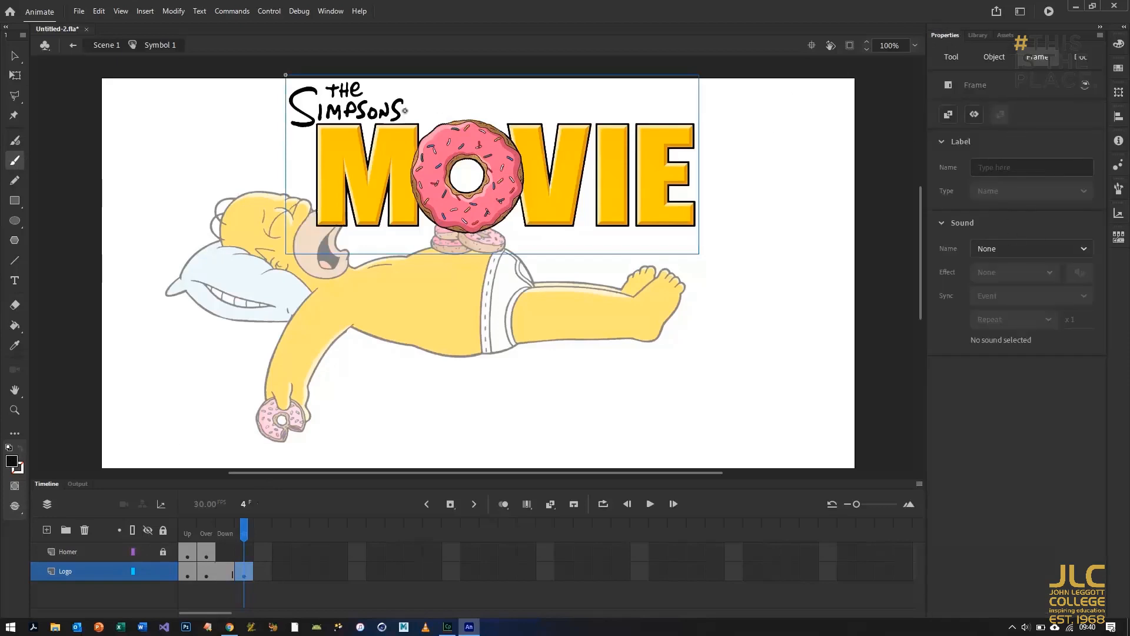
{"action": "left_click", "coordinate": [15, 160]}
{"action": "left_click", "coordinate": [950, 58]}
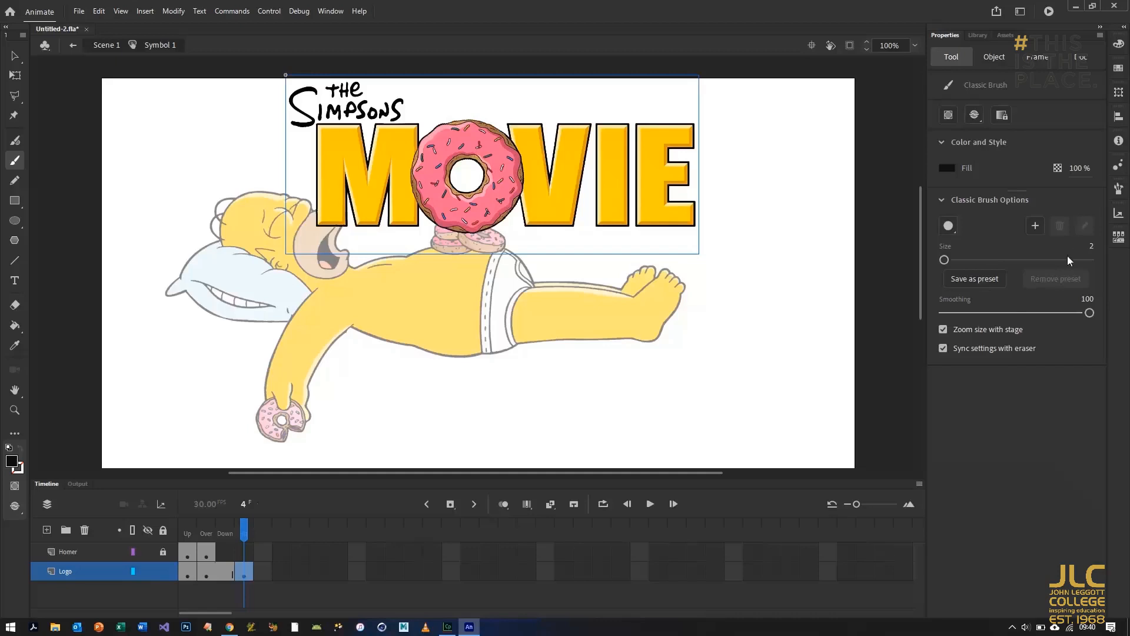
{"action": "type", "text": "10"}
{"action": "key", "text": "Return"}
{"action": "type", "text": "30"}
{"action": "key", "text": "Return"}
Put the logo's Hit keyframe on the Homer layer and remove the Logo layer's Down and Hit frames
{"action": "key", "text": "F5"}
{"action": "left_click", "coordinate": [244, 551]}
{"action": "key", "text": "F6"}
{"action": "left_click_drag", "start_coordinate": [248, 577], "coordinate": [228, 574]}
{"action": "right_click", "coordinate": [228, 574]}
{"action": "left_click", "coordinate": [259, 297]}
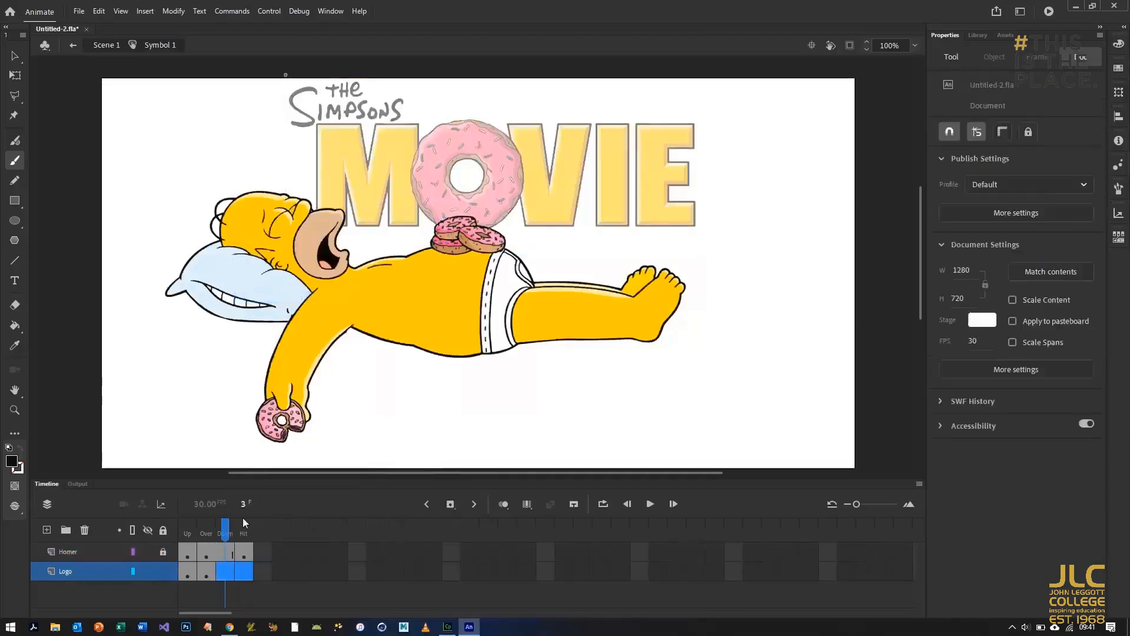
Clear the Homer layer's Down frame, lock the Logo layer and unlock the Homer layer
{"action": "left_click", "coordinate": [226, 551]}
{"action": "right_click", "coordinate": [225, 553]}
{"action": "left_click", "coordinate": [277, 418]}
{"action": "left_click", "coordinate": [163, 571]}
{"action": "left_click", "coordinate": [163, 551]}
Examine the button's states and toggle the layers' visibility to see which layer holds the logo in the Hit state
{"action": "left_click", "coordinate": [243, 551]}
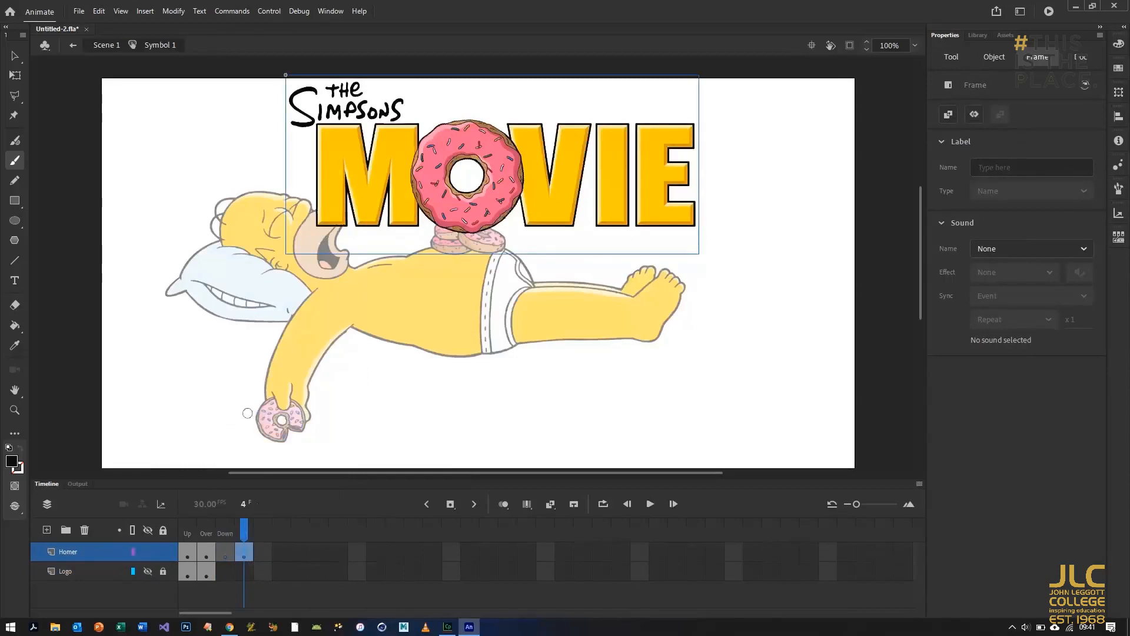
{"action": "left_click", "coordinate": [238, 528]}
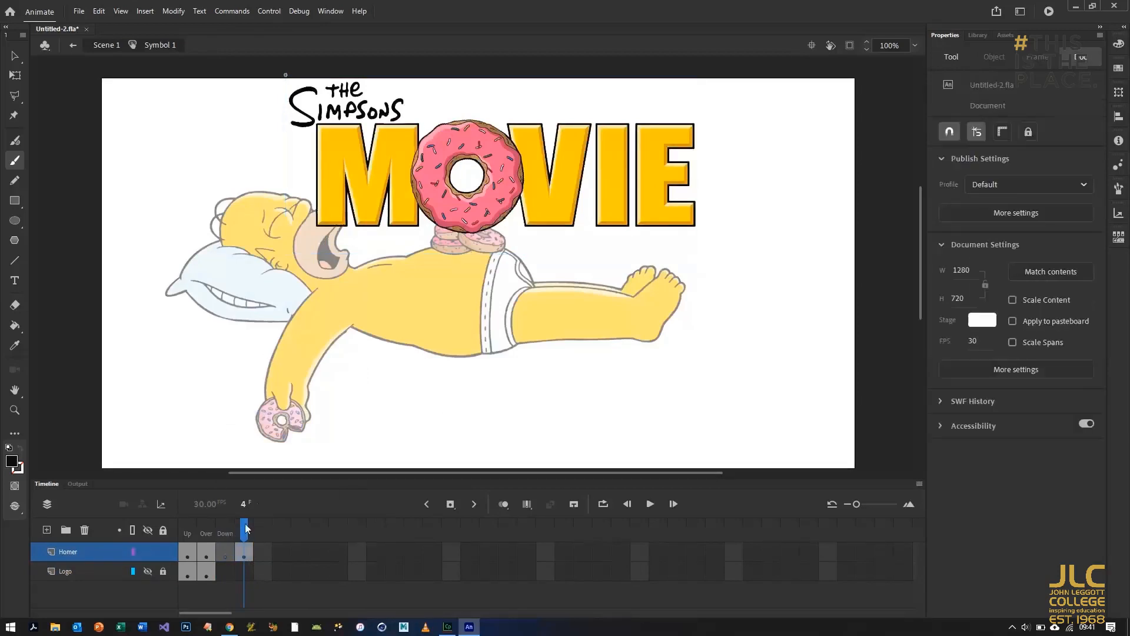
{"action": "left_click", "coordinate": [207, 554]}
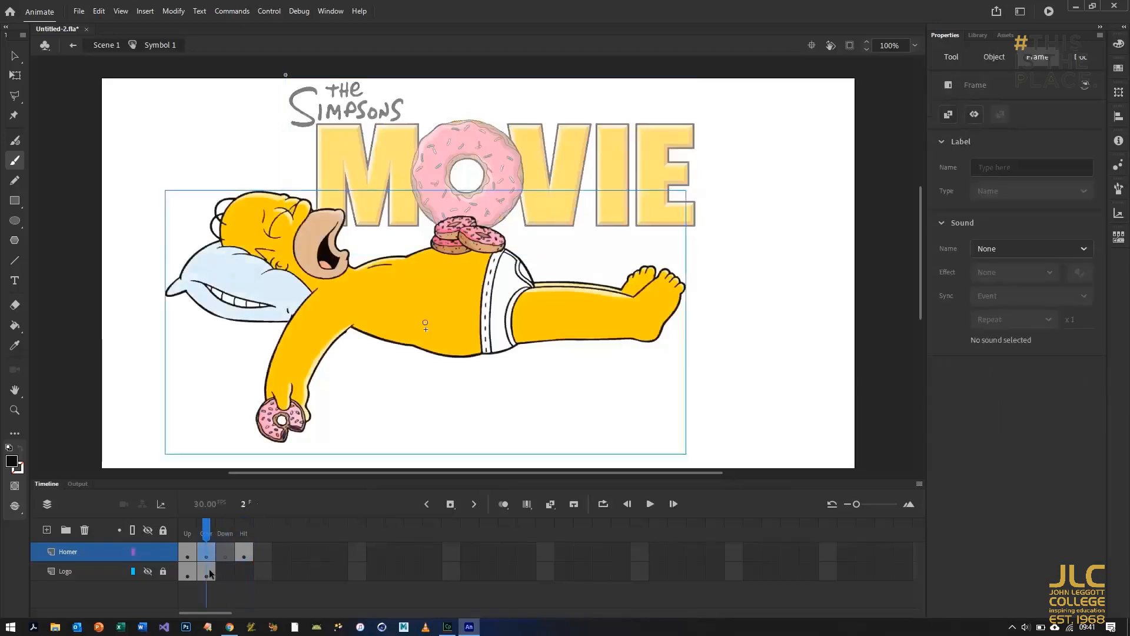
{"action": "left_click", "coordinate": [187, 571]}
{"action": "left_click", "coordinate": [146, 571]}
{"action": "left_click", "coordinate": [146, 571]}
{"action": "left_click", "coordinate": [150, 552]}
{"action": "left_click", "coordinate": [150, 552]}
{"action": "left_click", "coordinate": [148, 571]}
{"action": "left_click", "coordinate": [243, 552]}
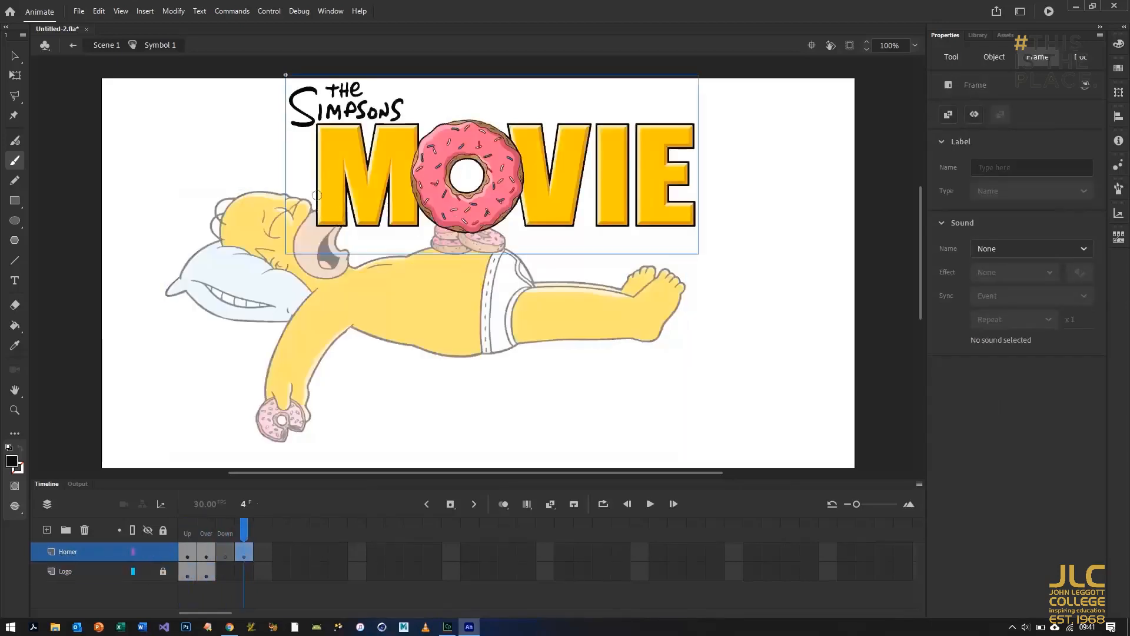
Brush a short black stroke around the gap in the letter M in the Hit state and select its keyframe
{"action": "left_click_drag", "start_coordinate": [327, 195], "coordinate": [342, 207]}
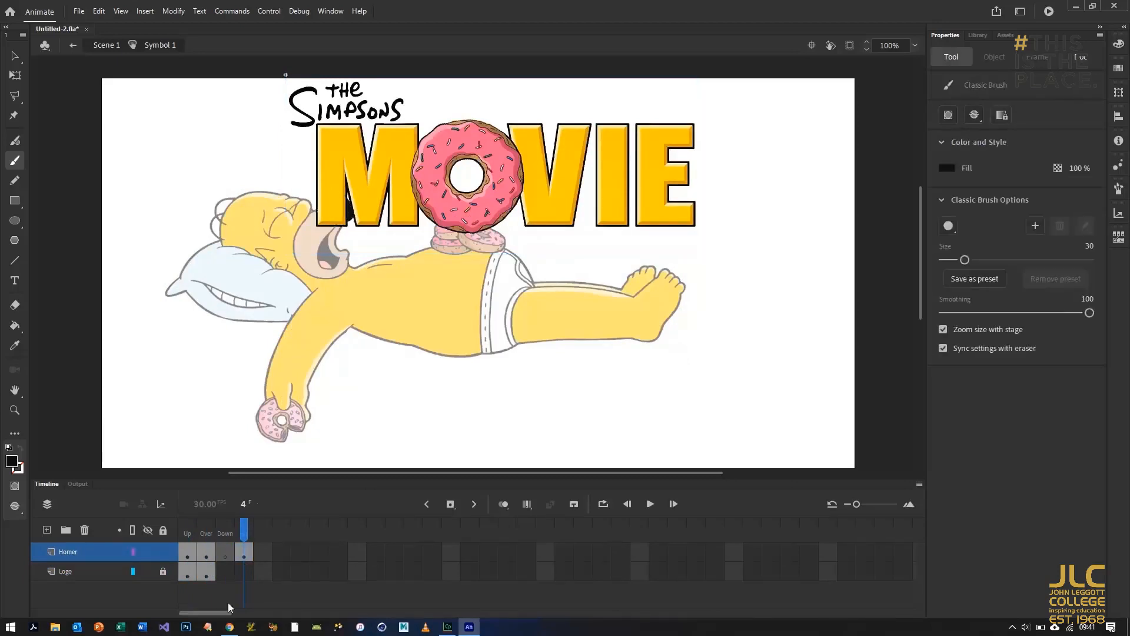
{"action": "left_click_drag", "start_coordinate": [248, 557], "coordinate": [249, 581]}
{"action": "left_click", "coordinate": [248, 582]}
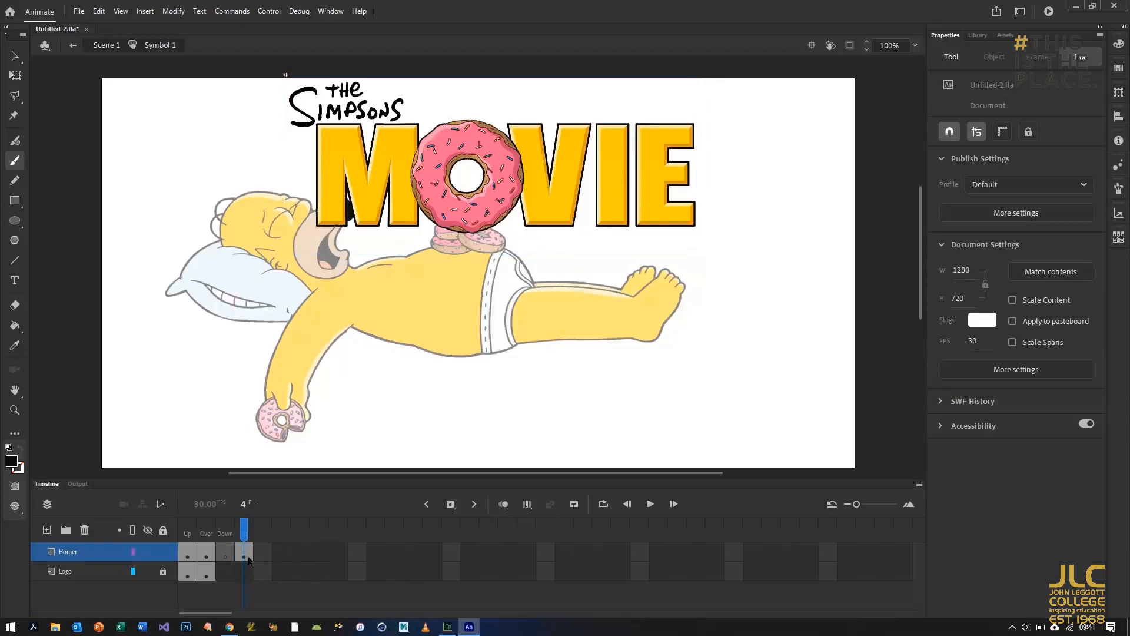
{"action": "left_click", "coordinate": [245, 552]}
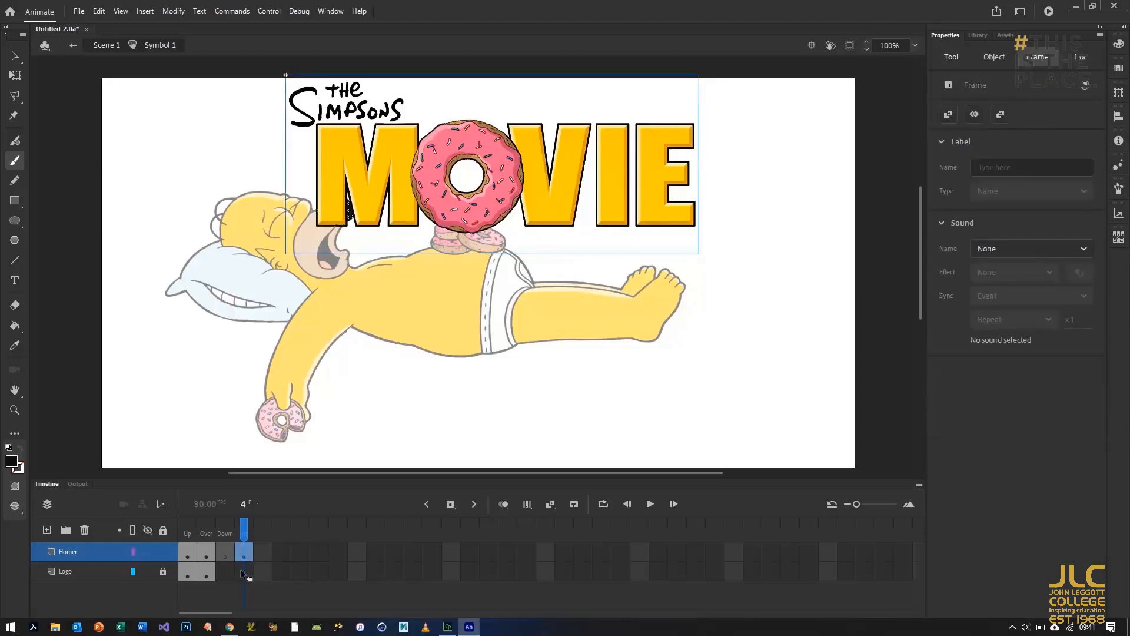
Move the Hit keyframe from the Homer layer to the Logo layer and clear the Logo layer's Down frame
{"action": "left_click", "coordinate": [227, 571]}
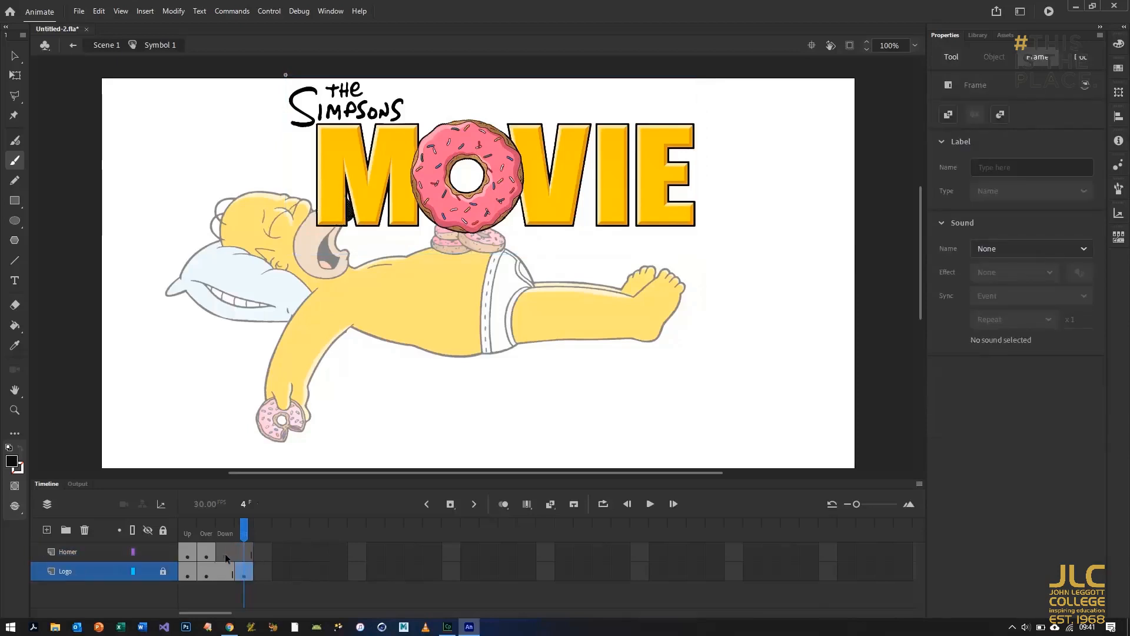
{"action": "right_click", "coordinate": [229, 574]}
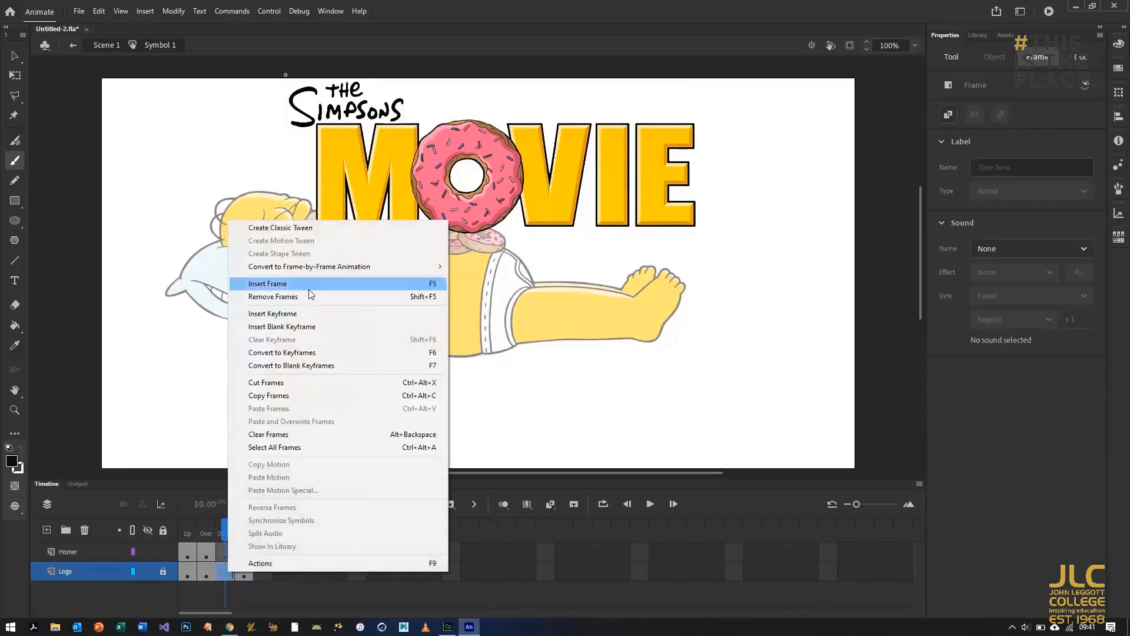
{"action": "left_click", "coordinate": [304, 435]}
Clear the Homer layer's Down keyframe to extend its Over artwork through Hit, and go to the Over state
{"action": "left_click_drag", "start_coordinate": [240, 551], "coordinate": [234, 552]}
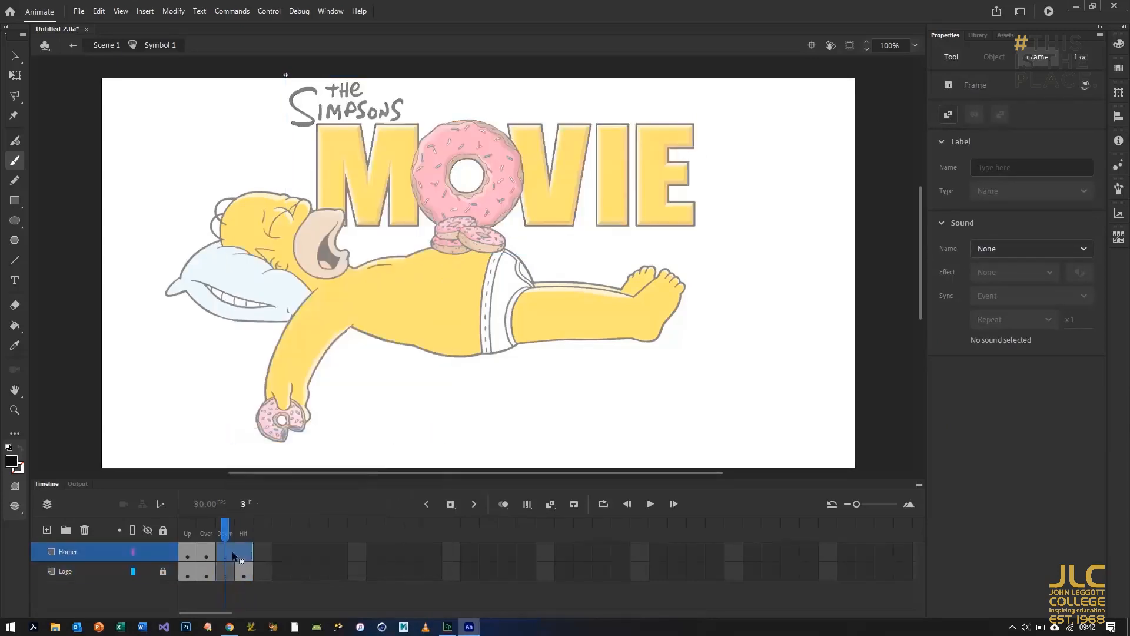
{"action": "right_click", "coordinate": [234, 553]}
{"action": "left_click", "coordinate": [277, 320]}
{"action": "left_click", "coordinate": [208, 533]}
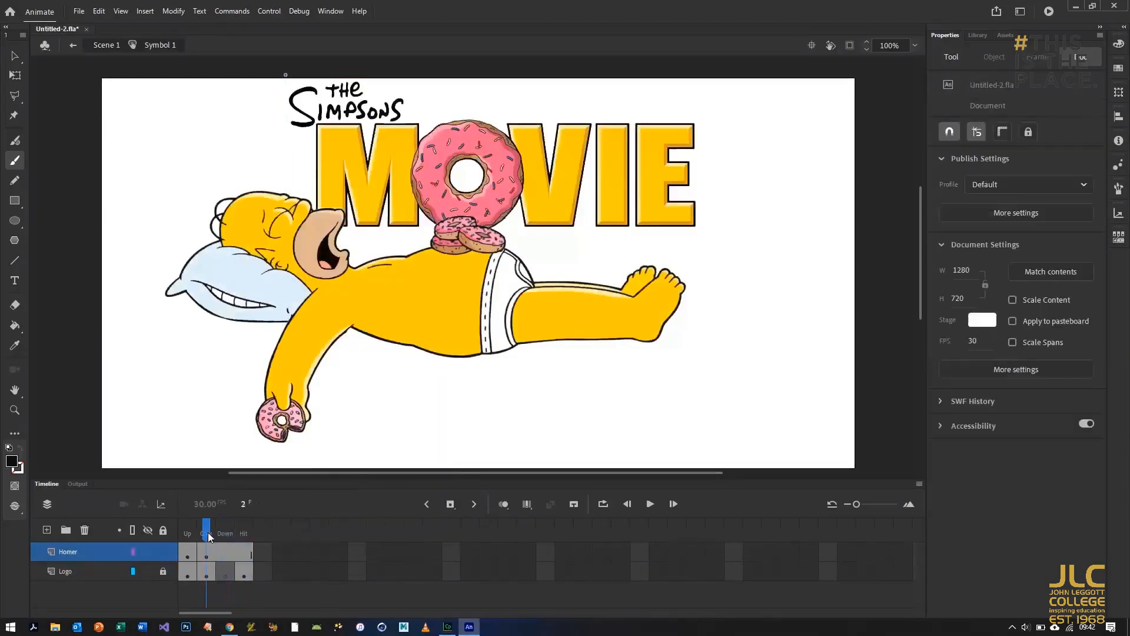
Brush a thick black outline around the whole Simpsons Movie logo on the Logo layer in the Hit state
{"action": "left_click", "coordinate": [241, 534]}
{"action": "left_click", "coordinate": [251, 577]}
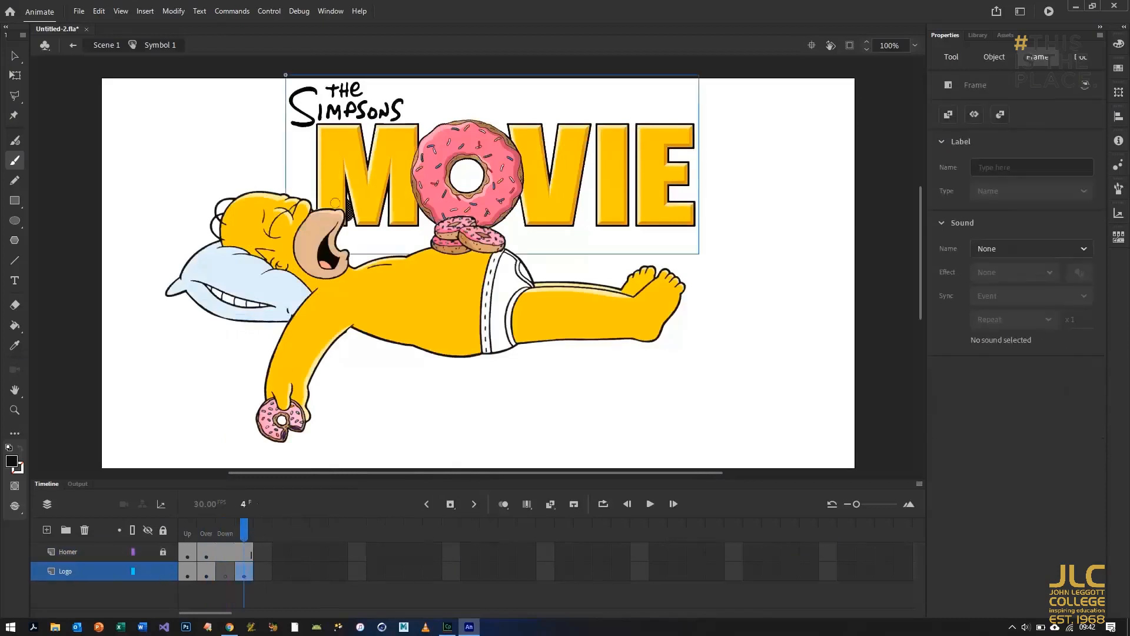
{"action": "mouse_move", "coordinate": [318, 193]}
{"action": "left_mouse_down"}
{"action": "mouse_move", "coordinate": [353, 221]}
{"action": "mouse_move", "coordinate": [316, 190]}
{"action": "mouse_move", "coordinate": [321, 117]}
{"action": "mouse_move", "coordinate": [291, 93]}
{"action": "mouse_move", "coordinate": [348, 83]}
{"action": "mouse_move", "coordinate": [392, 97]}
{"action": "mouse_move", "coordinate": [400, 127]}
{"action": "mouse_move", "coordinate": [645, 121]}
{"action": "mouse_move", "coordinate": [689, 142]}
{"action": "mouse_move", "coordinate": [687, 212]}
{"action": "mouse_move", "coordinate": [677, 219]}
{"action": "mouse_move", "coordinate": [444, 206]}
{"action": "mouse_move", "coordinate": [347, 226]}
{"action": "left_mouse_up"}
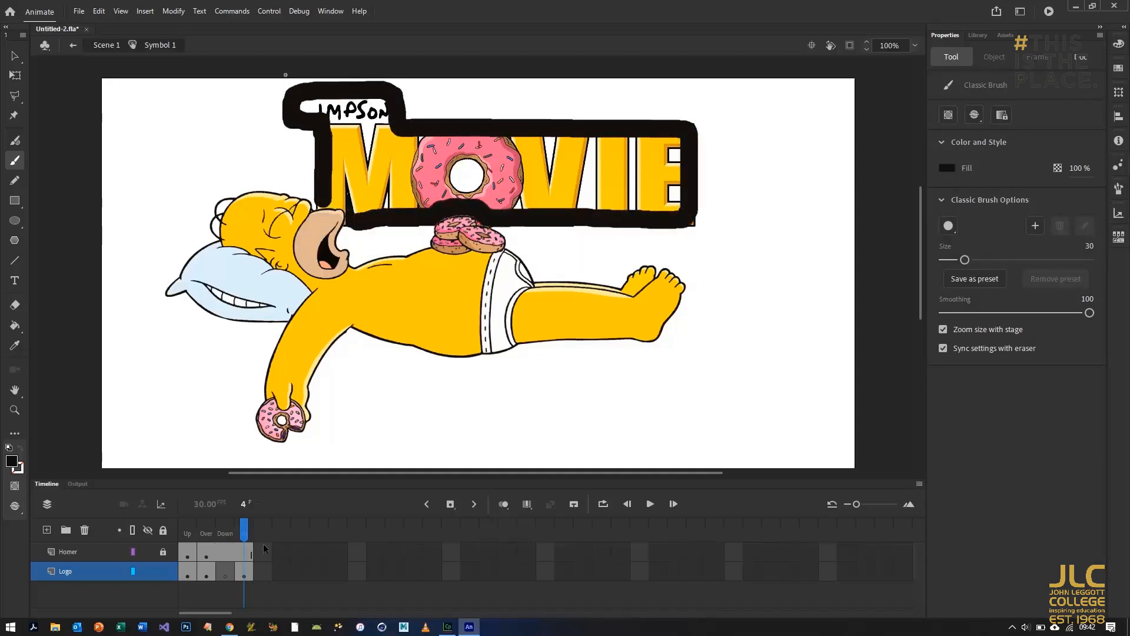
Remove the logo artwork from the Logo layer's Hit state, keeping only the black brushed outline
{"action": "left_click", "coordinate": [243, 571]}
{"action": "key", "text": "v"}
{"action": "left_click", "coordinate": [229, 168]}
{"action": "left_click", "coordinate": [423, 171]}
{"action": "key", "text": "ctrl+b"}
{"action": "left_click", "coordinate": [188, 422]}
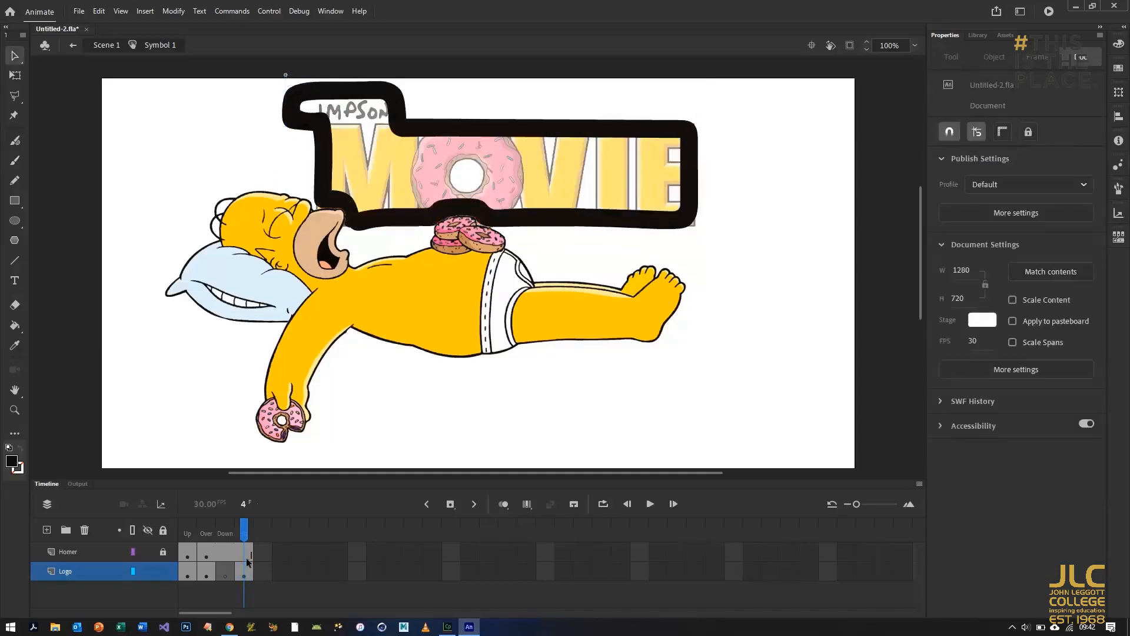
Remove the Homer layer's Down and Hit frames
{"action": "left_click_drag", "start_coordinate": [247, 561], "coordinate": [230, 558]}
{"action": "right_click", "coordinate": [235, 556]}
{"action": "left_click", "coordinate": [309, 287]}
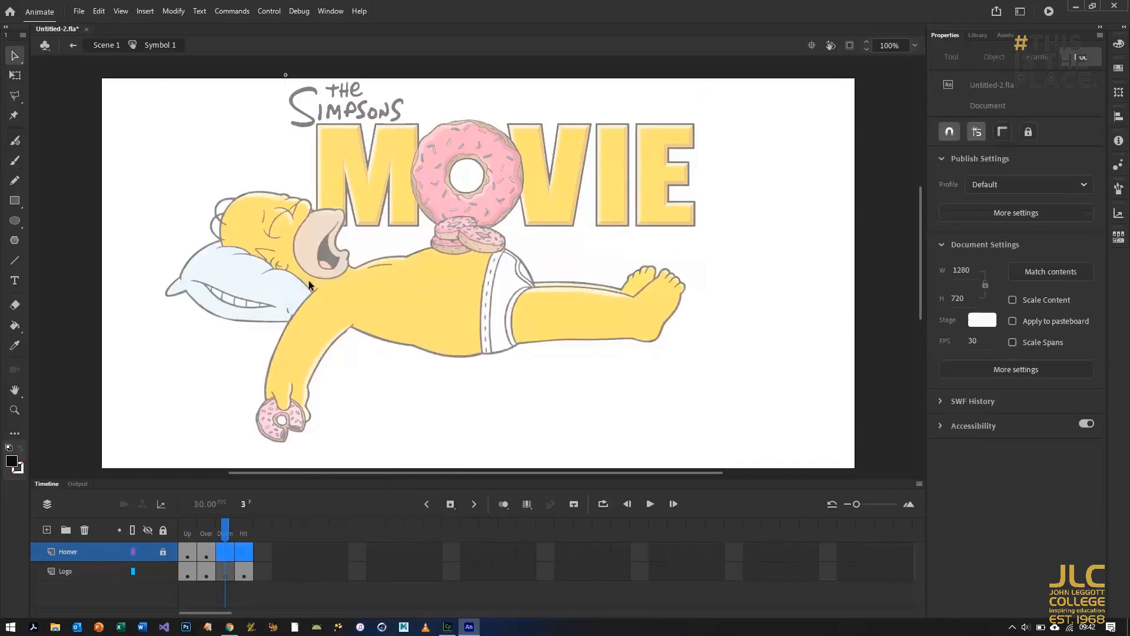
Fill the inside of the brushed outline on the Logo layer's Hit frame with black
{"action": "left_click", "coordinate": [243, 571]}
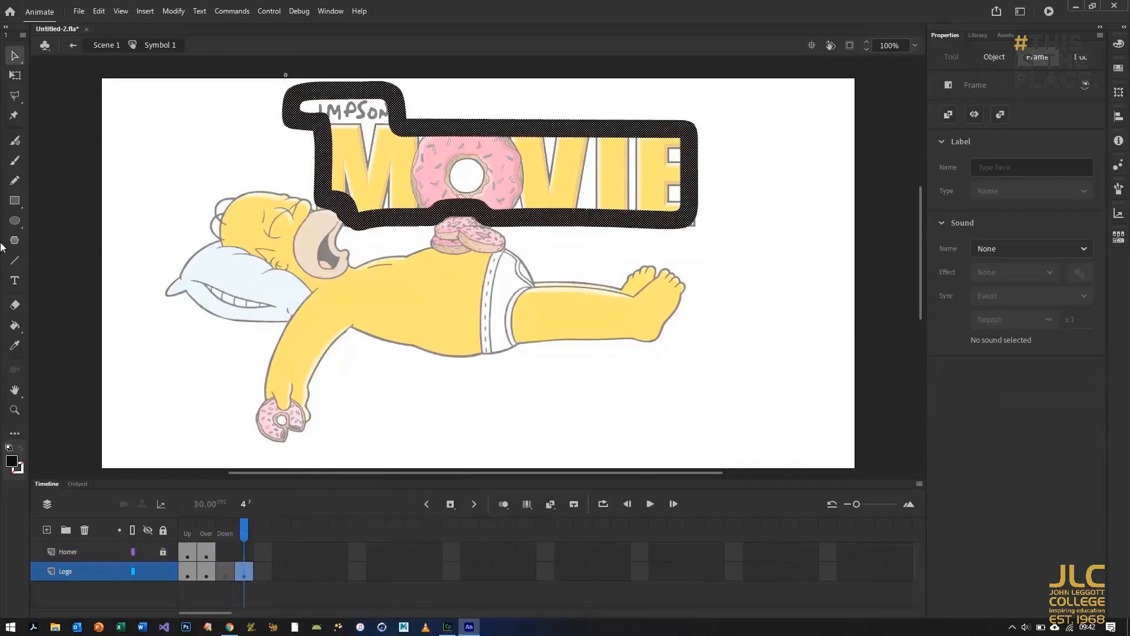
{"action": "left_click", "coordinate": [14, 325]}
{"action": "left_click", "coordinate": [444, 175]}
{"action": "key", "text": "v"}
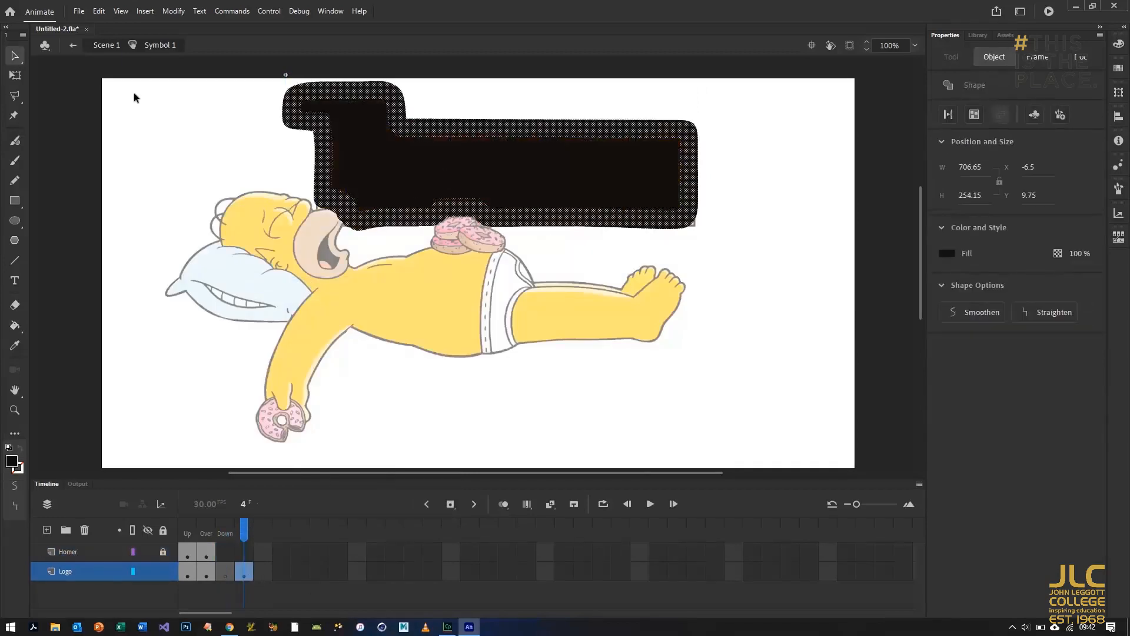
{"action": "left_click", "coordinate": [197, 164]}
Return to the Up state, test the movie in an enlarged preview window and close the preview
{"action": "left_click_drag", "start_coordinate": [242, 526], "coordinate": [180, 525]}
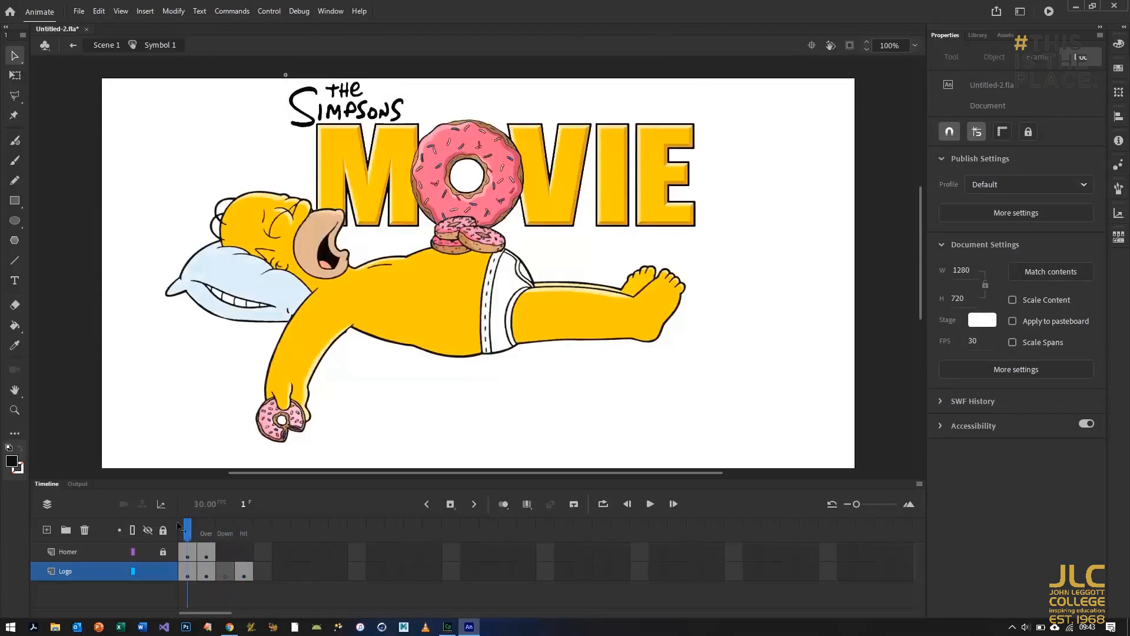
{"action": "key", "text": "ctrl+Return"}
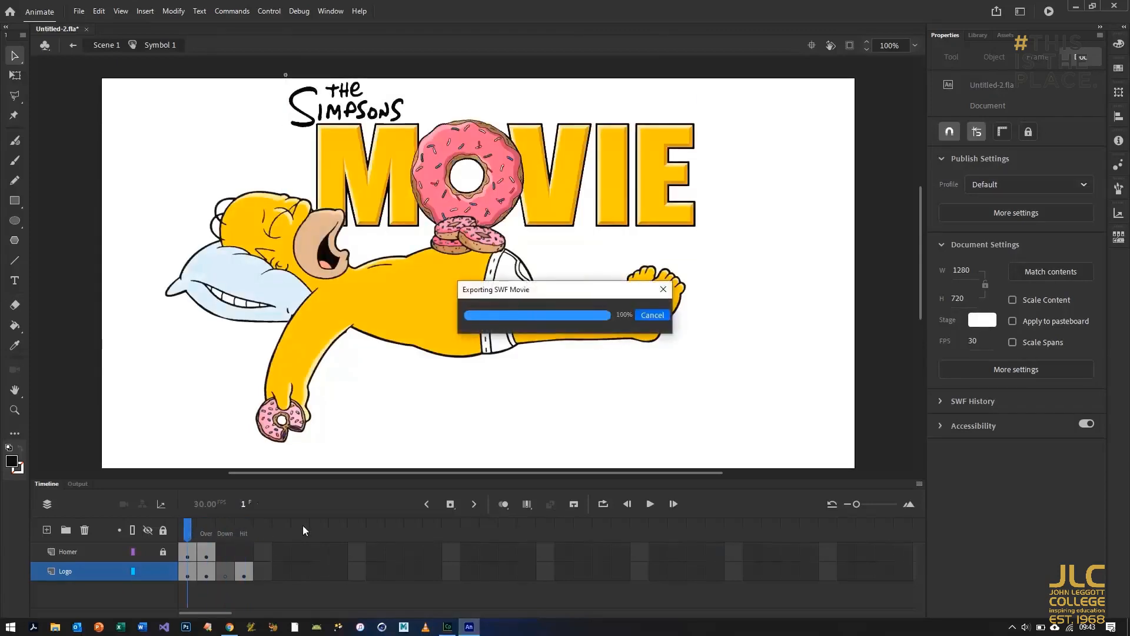
{"action": "left_click_drag", "start_coordinate": [579, 328], "coordinate": [578, 517]}
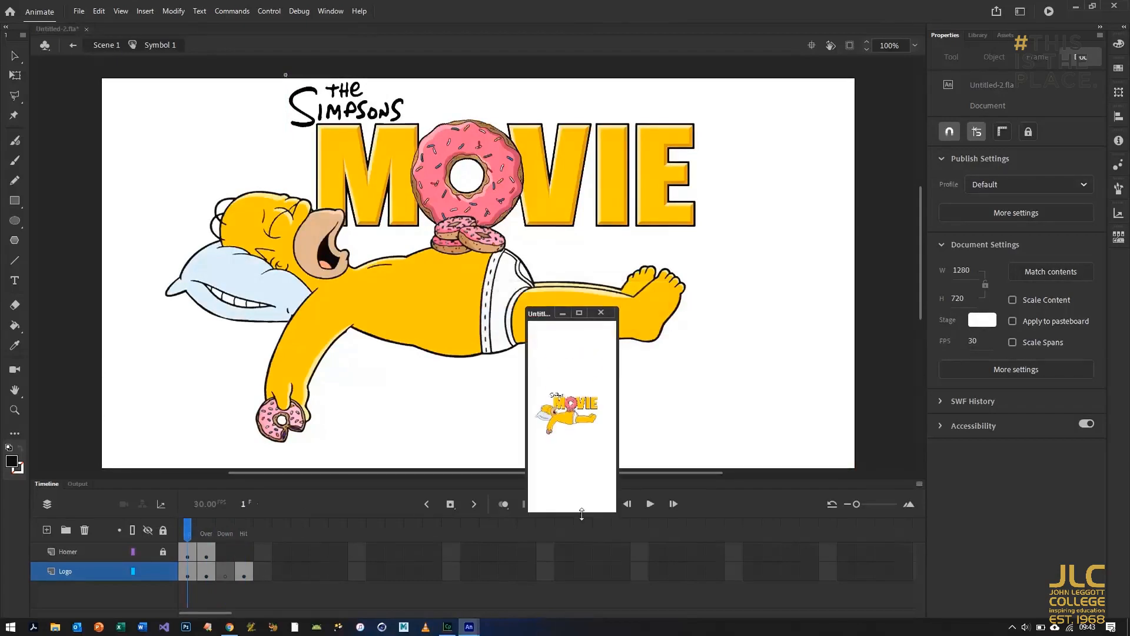
{"action": "left_click_drag", "start_coordinate": [625, 389], "coordinate": [944, 389]}
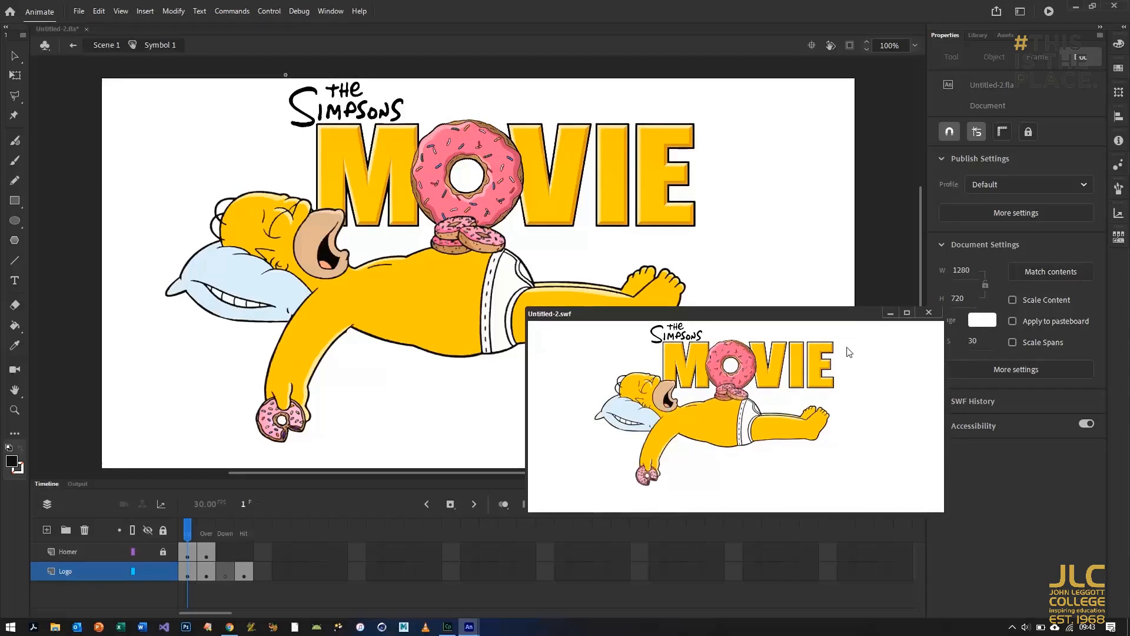
{"action": "left_click_drag", "start_coordinate": [849, 321], "coordinate": [545, 155]}
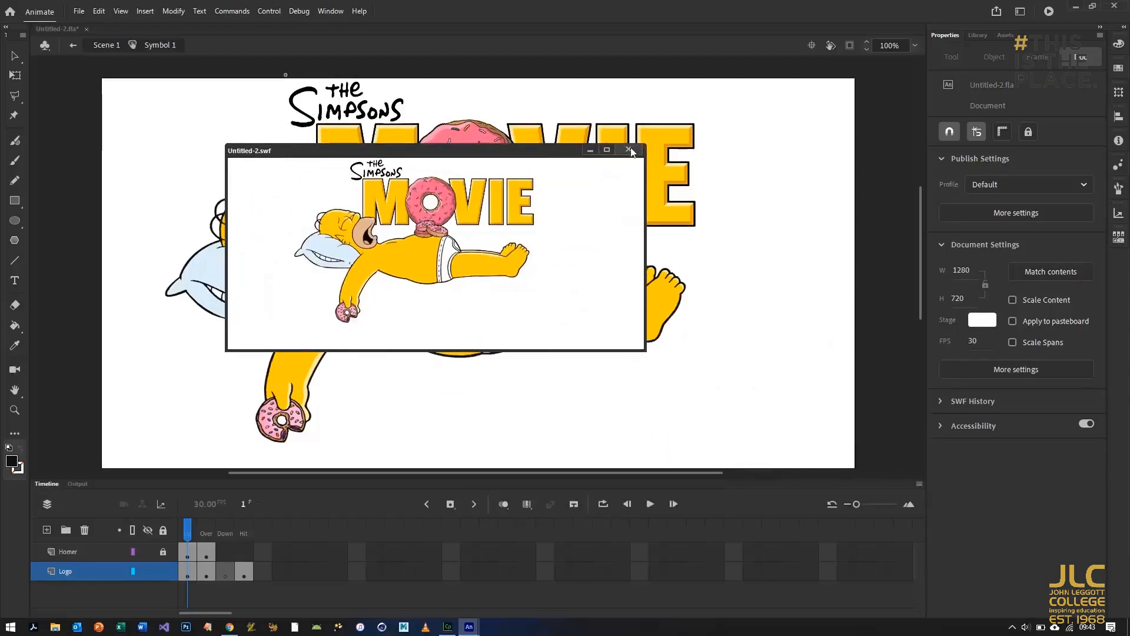
{"action": "left_click", "coordinate": [631, 152]}
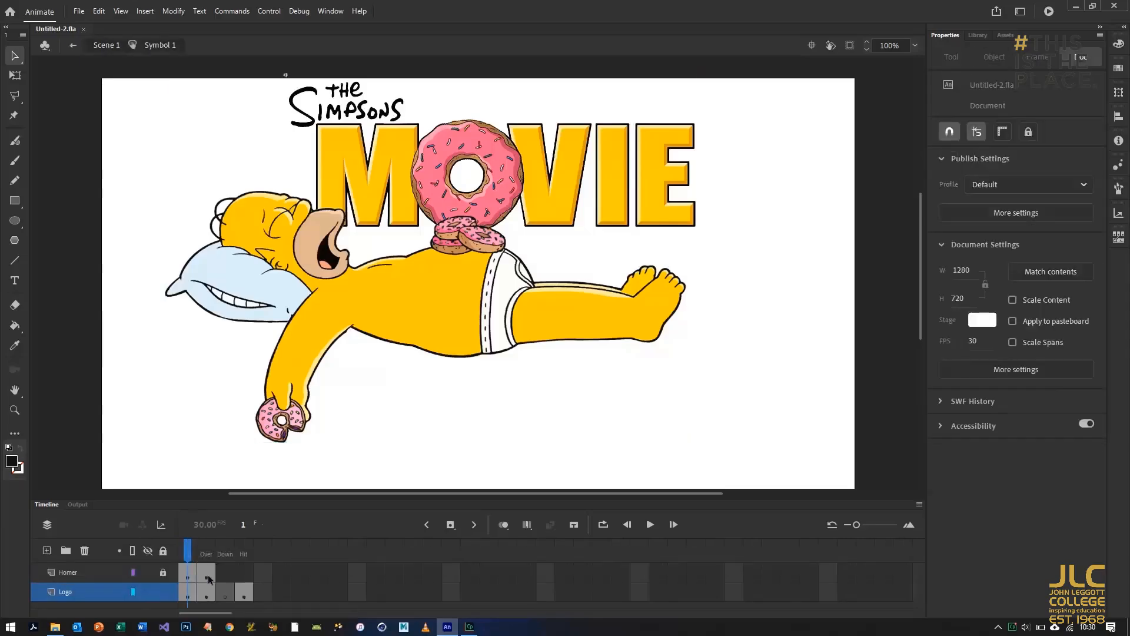
Lock the Logo layer, unlock the Homer layer and open the Homer MC symbol from the Over state for editing
{"action": "left_click", "coordinate": [206, 592]}
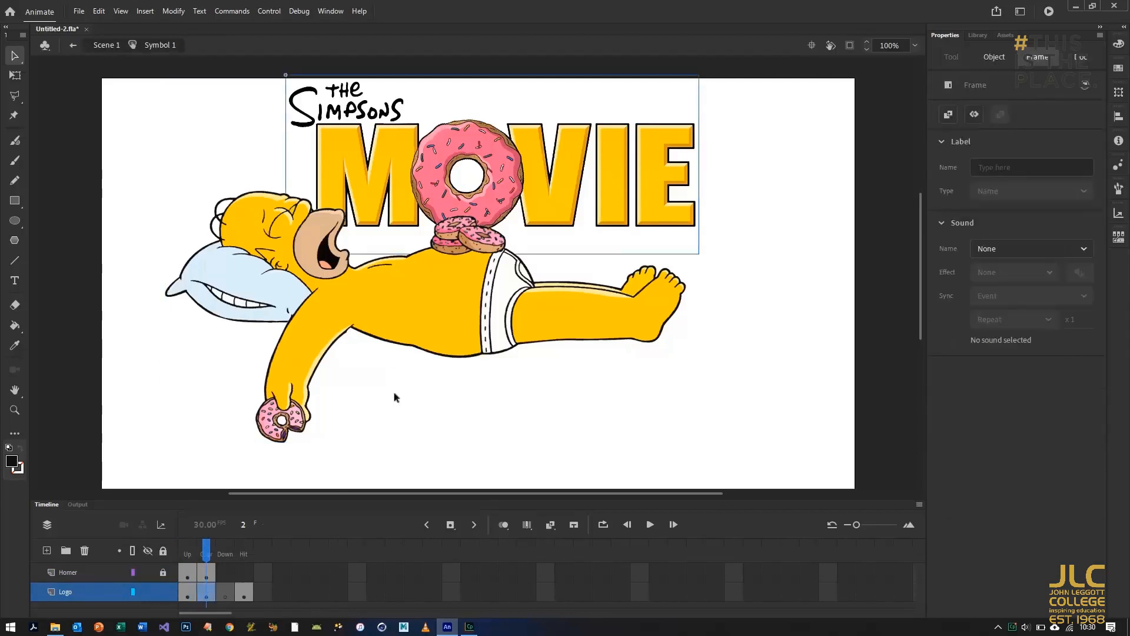
{"action": "left_click", "coordinate": [163, 591]}
{"action": "left_click", "coordinate": [163, 571]}
{"action": "left_click", "coordinate": [370, 370]}
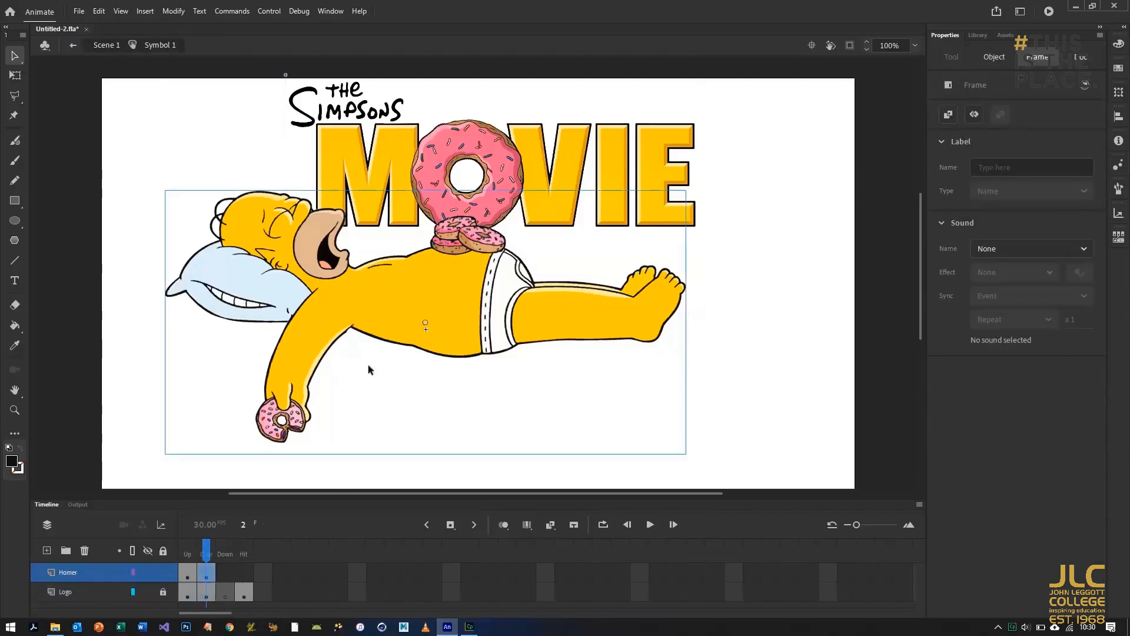
{"action": "double_click", "coordinate": [444, 281]}
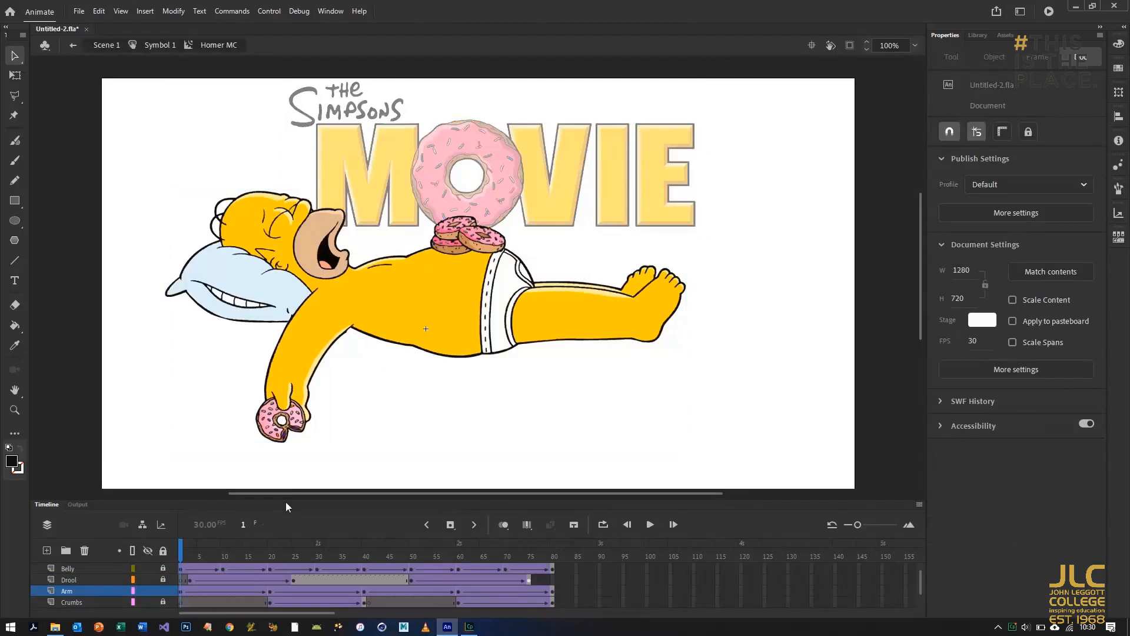
Add a new layer above Donuts in the Homer MC timeline and name it Fly
{"action": "left_click_drag", "start_coordinate": [286, 498], "coordinate": [287, 446]}
{"action": "left_click", "coordinate": [70, 516]}
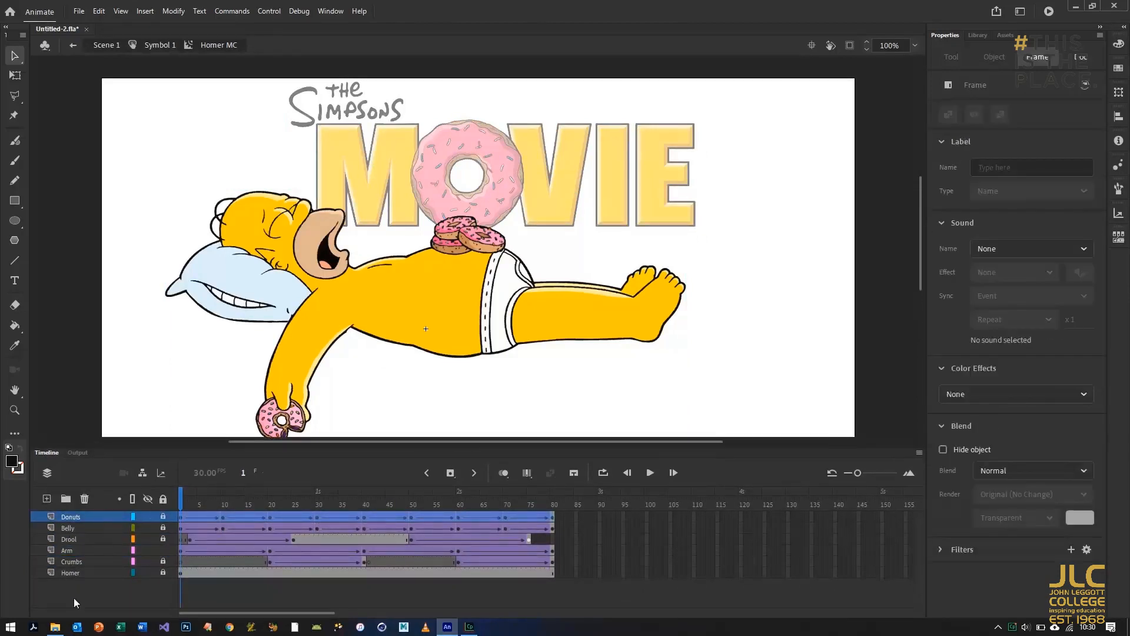
{"action": "left_click", "coordinate": [46, 498]}
{"action": "double_click", "coordinate": [82, 517]}
{"action": "type", "text": "F"}
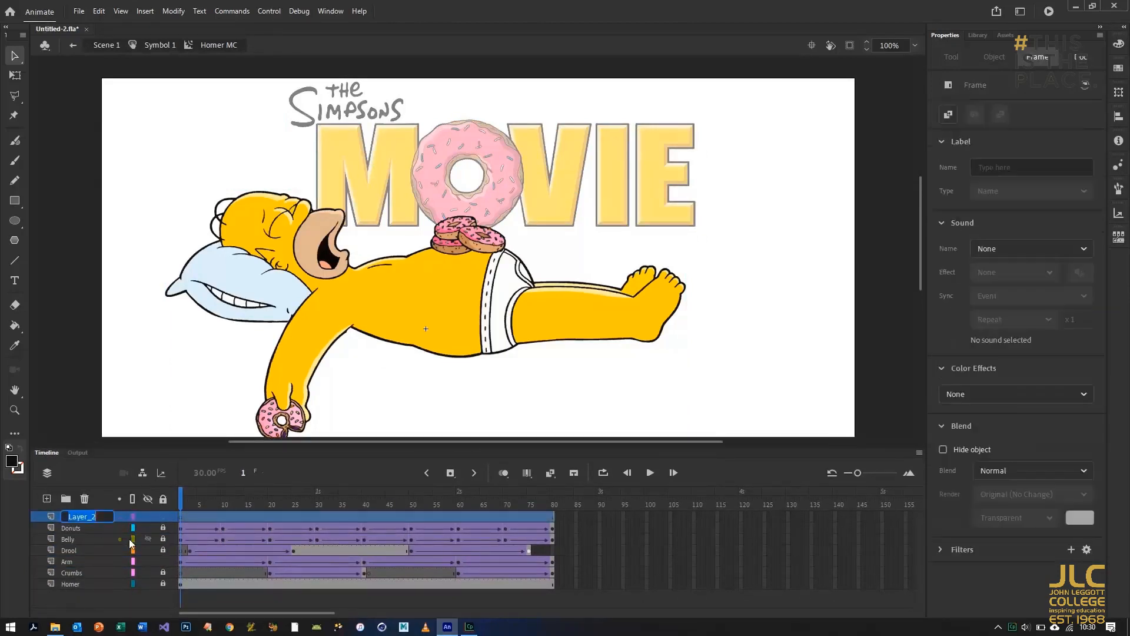
{"action": "type", "text": "ly"}
{"action": "key", "text": "Return"}
Import fly.png to the stage on the first frame of the Fly layer
{"action": "left_click", "coordinate": [180, 516]}
{"action": "left_click", "coordinate": [79, 11]}
{"action": "mouse_move", "coordinate": [120, 184]}
{"action": "left_click", "coordinate": [281, 187]}
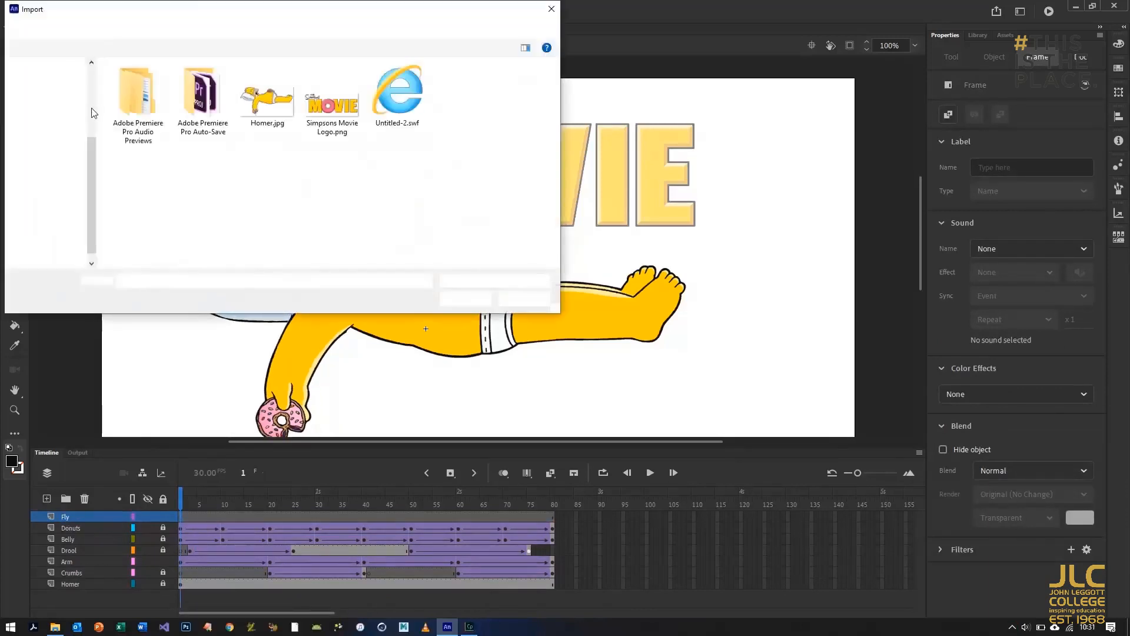
{"action": "left_click", "coordinate": [48, 115]}
{"action": "left_click", "coordinate": [194, 111]}
{"action": "left_click", "coordinate": [465, 298]}
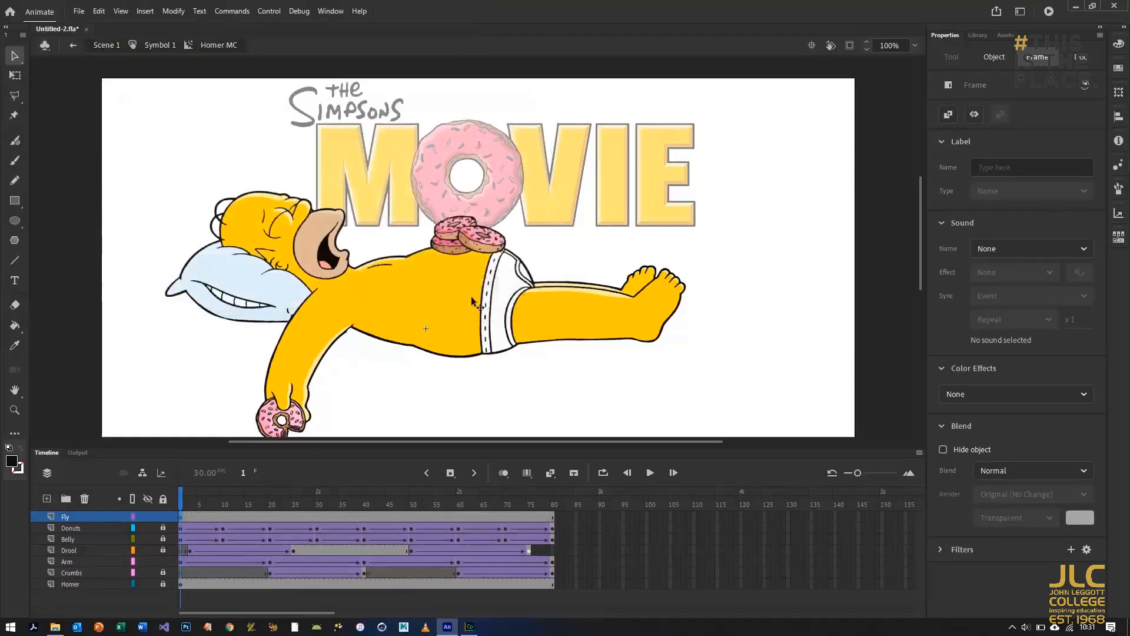
Scale the fly image down with Free Transform to about 17.6 by 13.9 pixels
{"action": "left_click", "coordinate": [15, 75]}
{"action": "left_click_drag", "start_coordinate": [562, 184], "coordinate": [486, 241]}
{"action": "scroll", "coordinate": [482, 247], "scroll_direction": "up", "scroll_amount": 3}
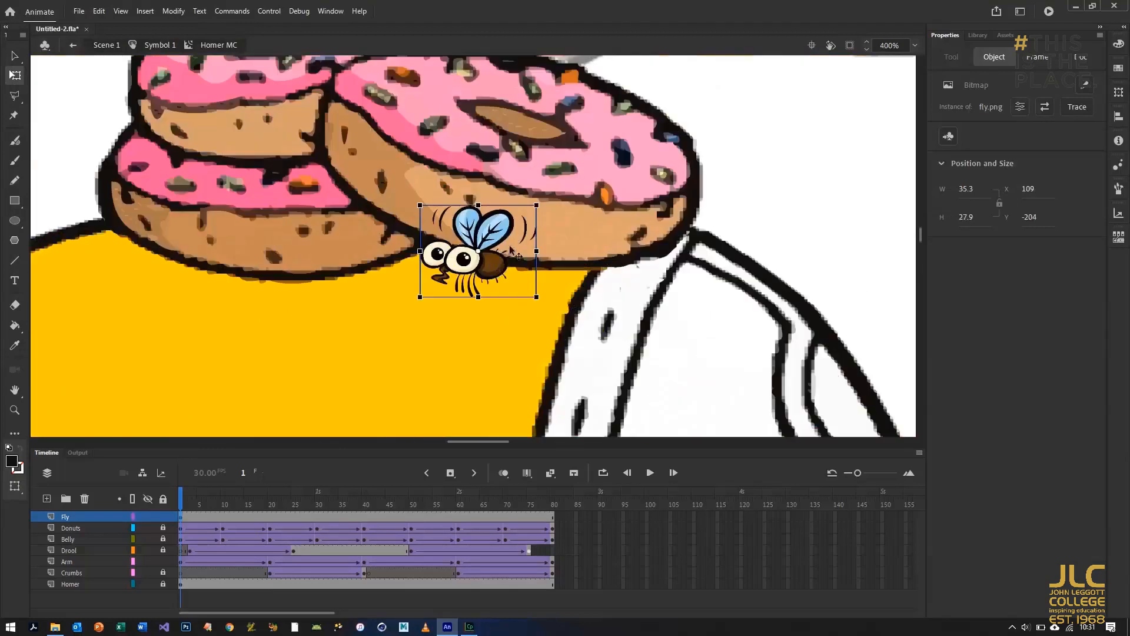
{"action": "left_click_drag", "start_coordinate": [529, 209], "coordinate": [507, 228]}
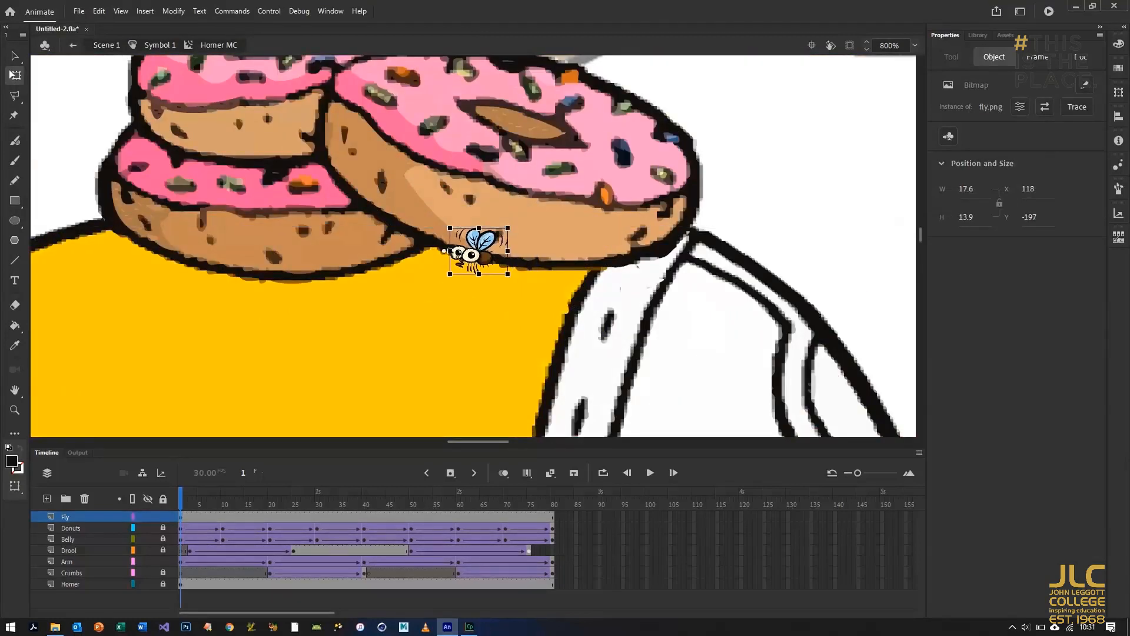
Move the fly from the donuts onto Homer's muzzle, just beside his open mouth
{"action": "left_click_drag", "start_coordinate": [477, 267], "coordinate": [83, 194]}
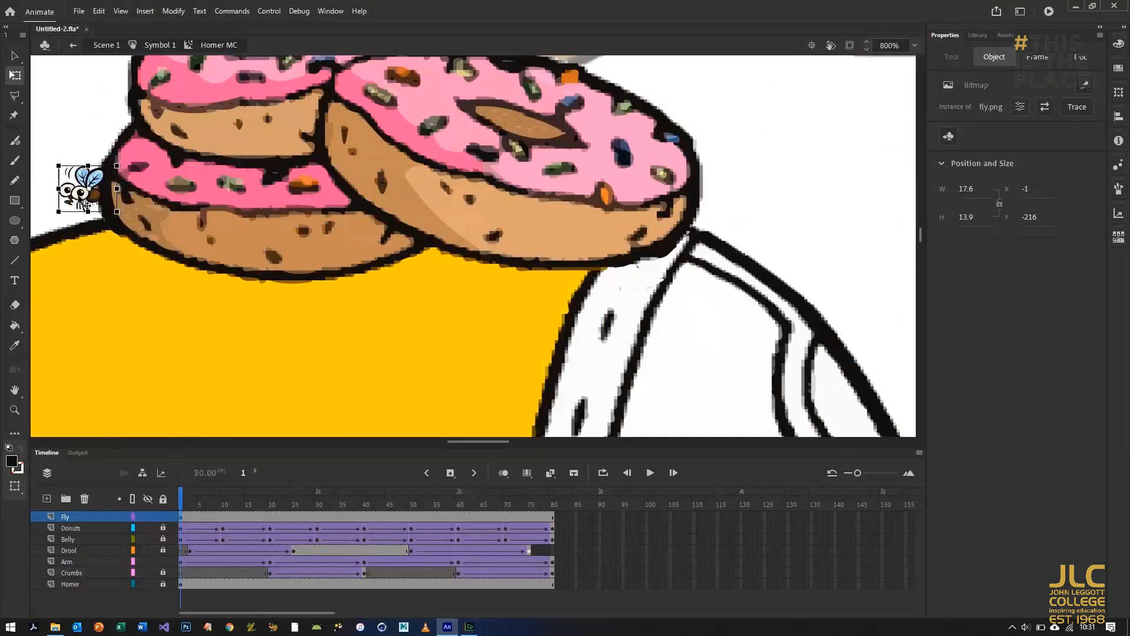
{"action": "scroll", "coordinate": [126, 202], "scroll_direction": "down", "scroll_amount": 3}
{"action": "key", "text": "v"}
{"action": "left_click_drag", "start_coordinate": [380, 236], "coordinate": [186, 254]}
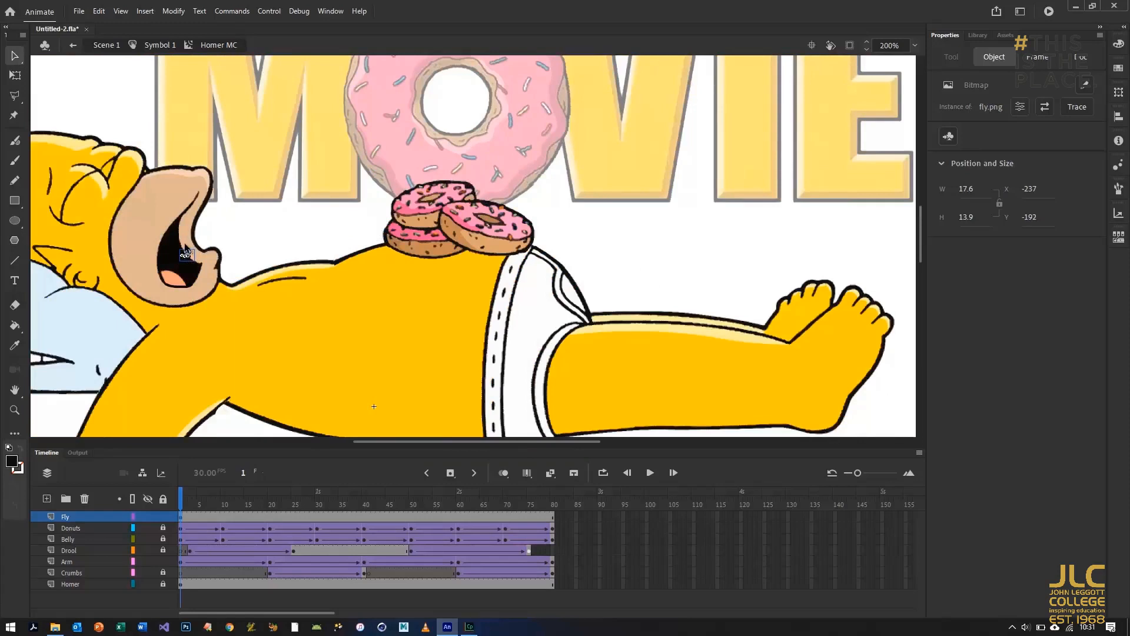
{"action": "left_click_drag", "start_coordinate": [180, 255], "coordinate": [145, 272]}
Convert the fly on frame 1 into a Graphic symbol named fly
{"action": "left_click", "coordinate": [319, 517]}
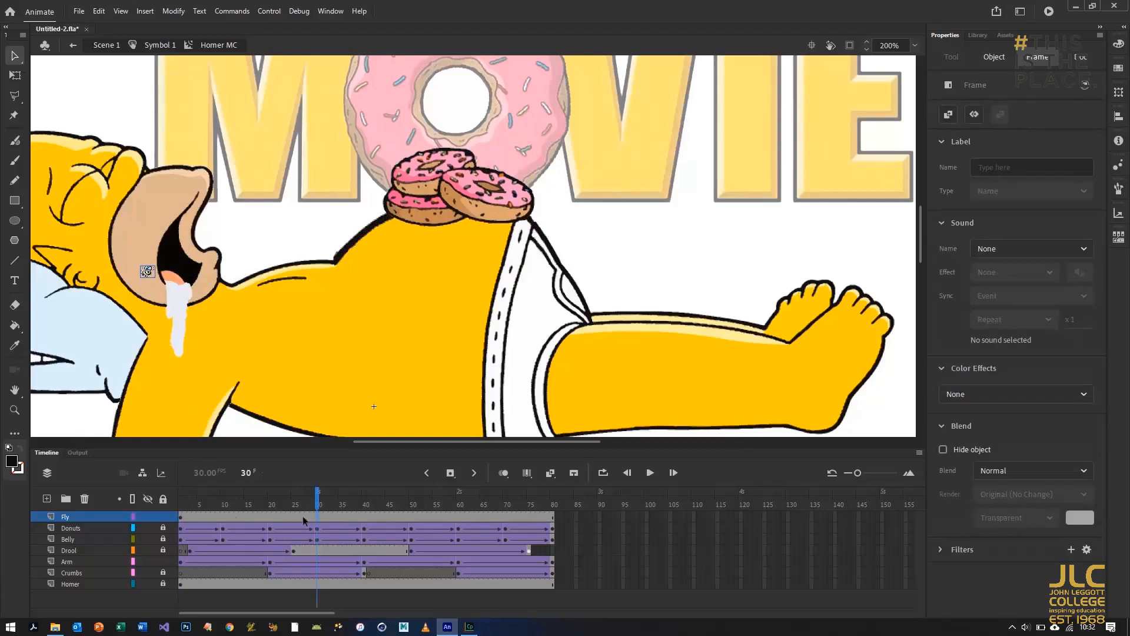
{"action": "left_click", "coordinate": [182, 518]}
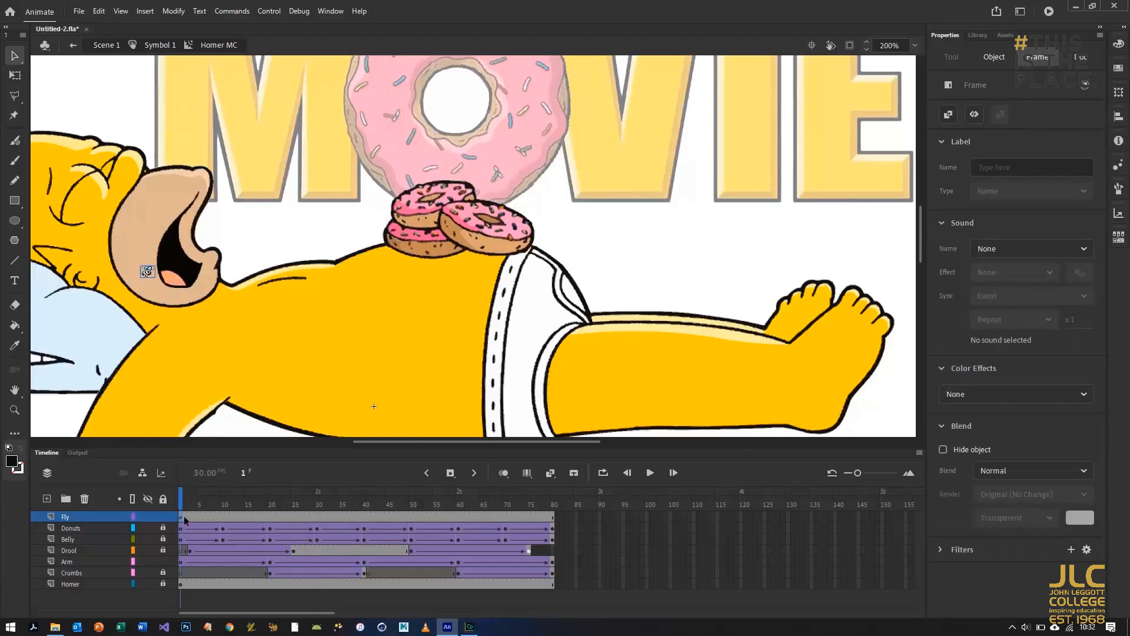
{"action": "key", "text": "F8"}
{"action": "type", "text": "flky"}
{"action": "type", "text": "y"}
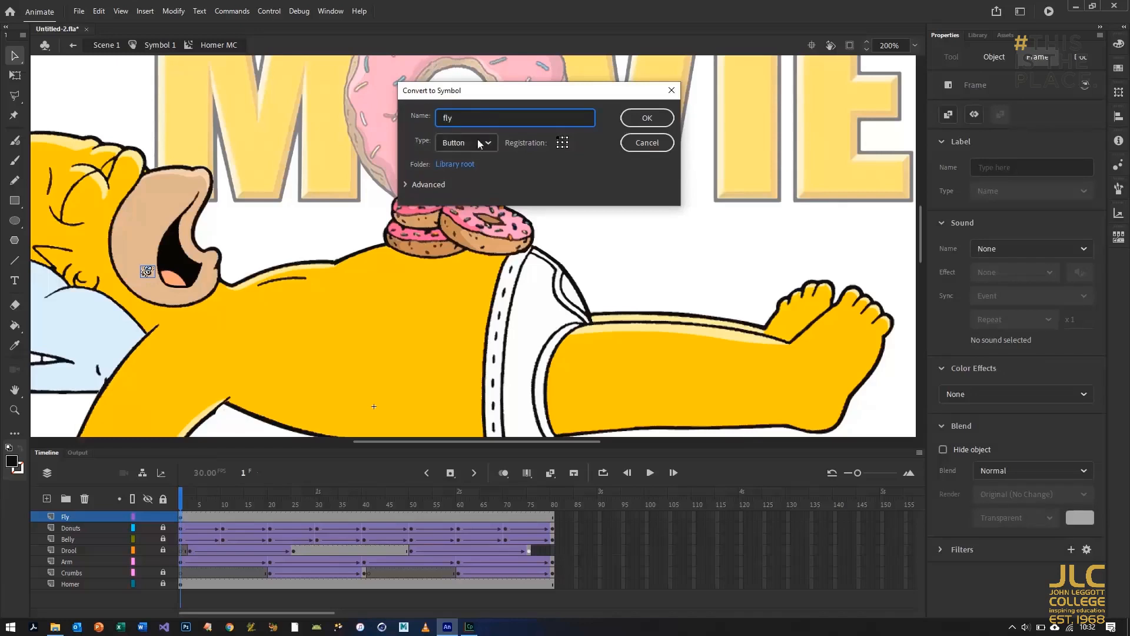
{"action": "left_click", "coordinate": [467, 143]}
{"action": "left_click", "coordinate": [463, 203]}
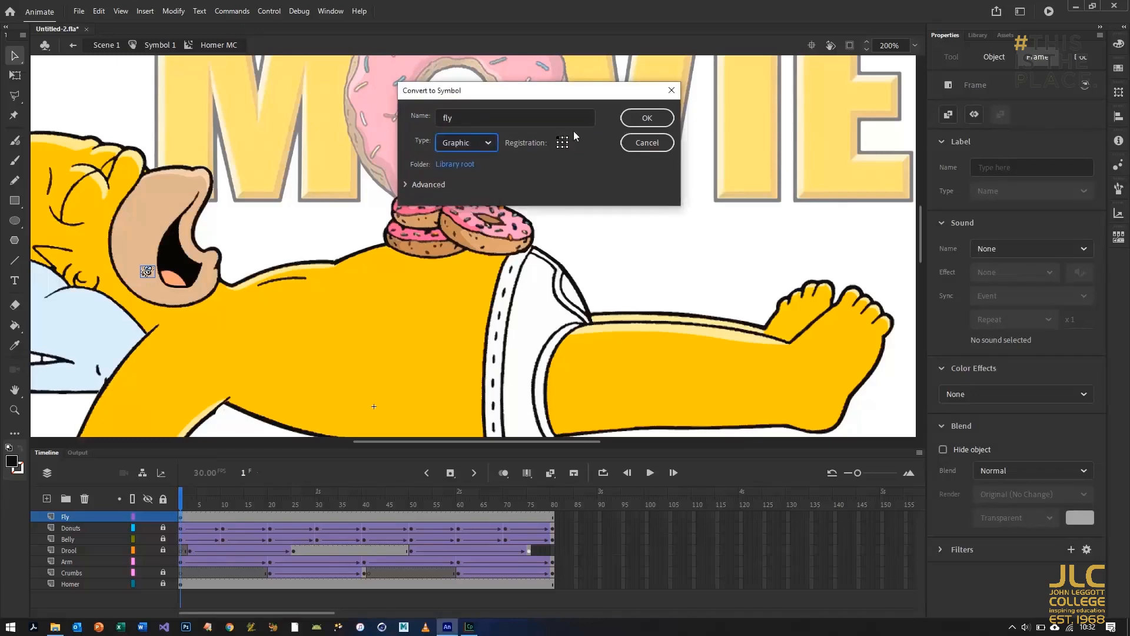
{"action": "left_click", "coordinate": [647, 117]}
Keyframe the Fly layer at frame 30, move the fly up to the letter M's right leg and create a classic tween
{"action": "left_click", "coordinate": [318, 515]}
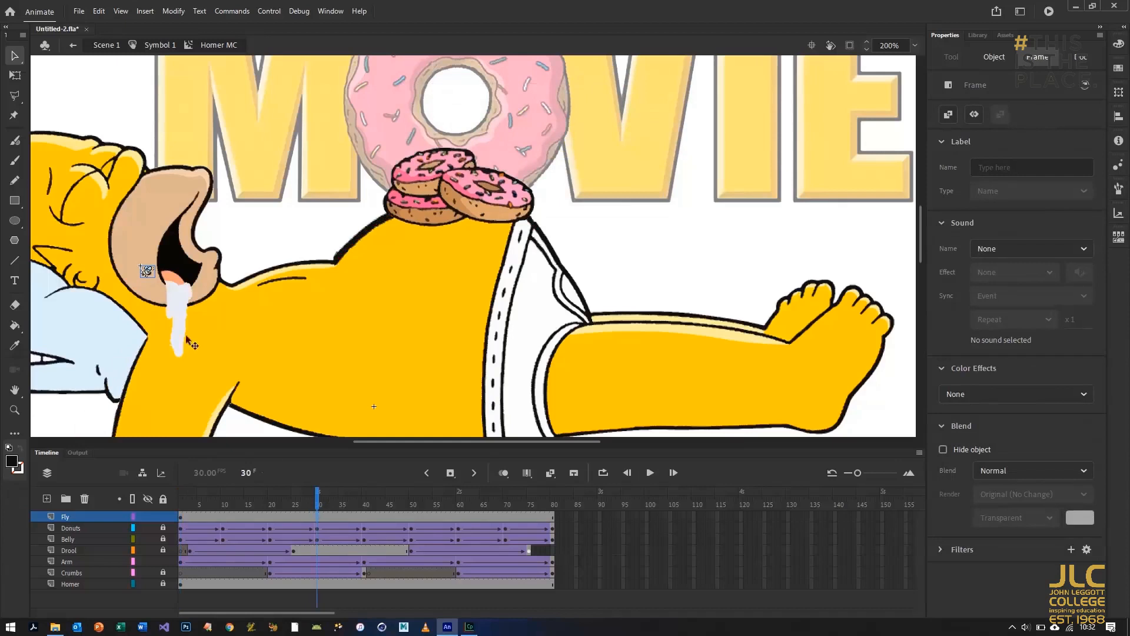
{"action": "left_click", "coordinate": [156, 274]}
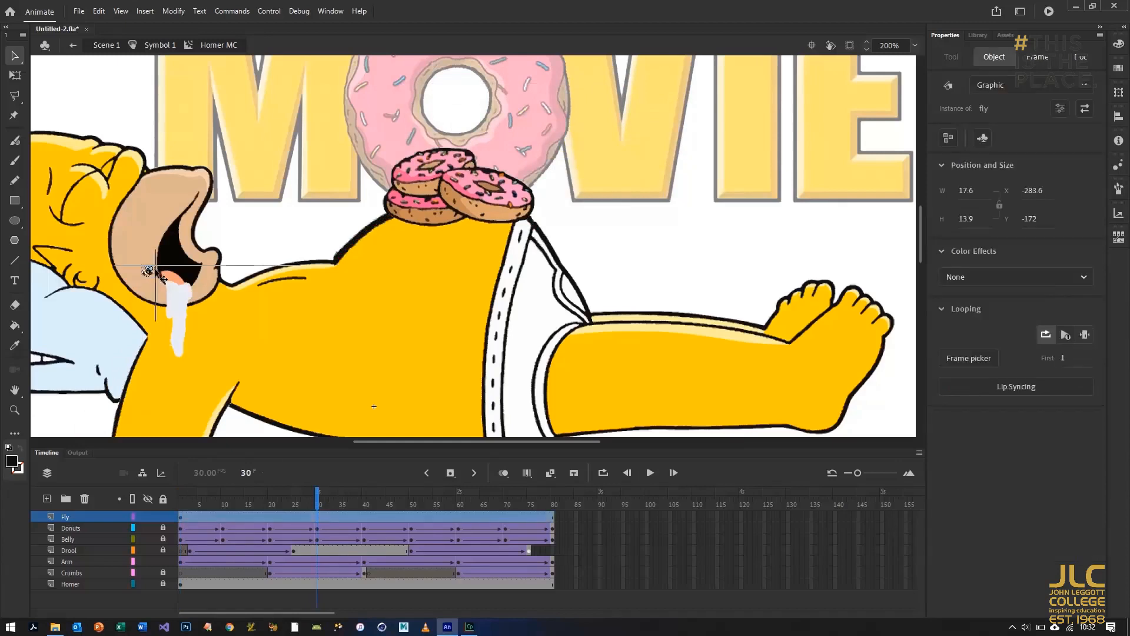
{"action": "left_click", "coordinate": [319, 516]}
{"action": "left_click", "coordinate": [319, 518]}
{"action": "left_click_drag", "start_coordinate": [156, 275], "coordinate": [333, 148]}
{"action": "right_click", "coordinate": [274, 518]}
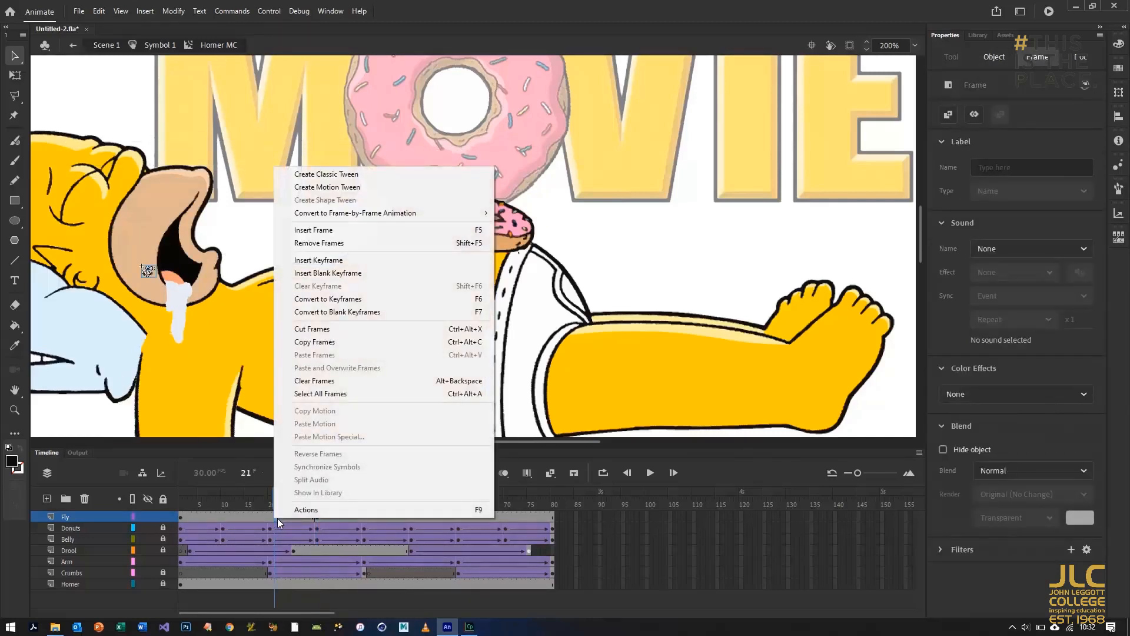
{"action": "left_click", "coordinate": [348, 174]}
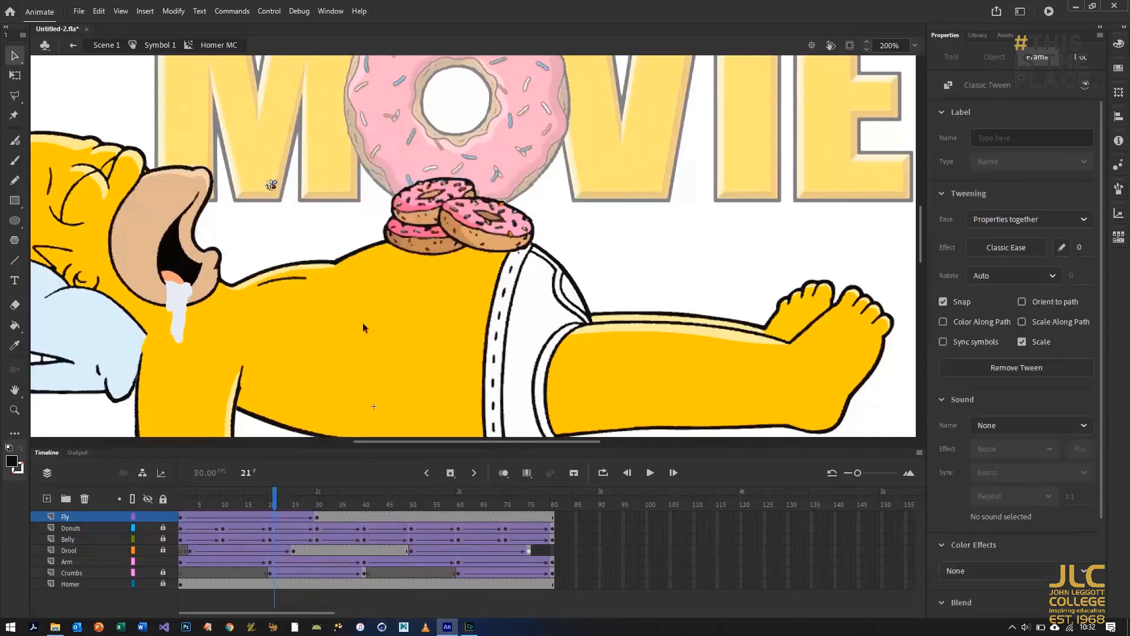
Insert consecutive keyframes on the Fly layer from frame 31 through frame 36
{"action": "left_click", "coordinate": [319, 517]}
{"action": "left_click", "coordinate": [320, 516]}
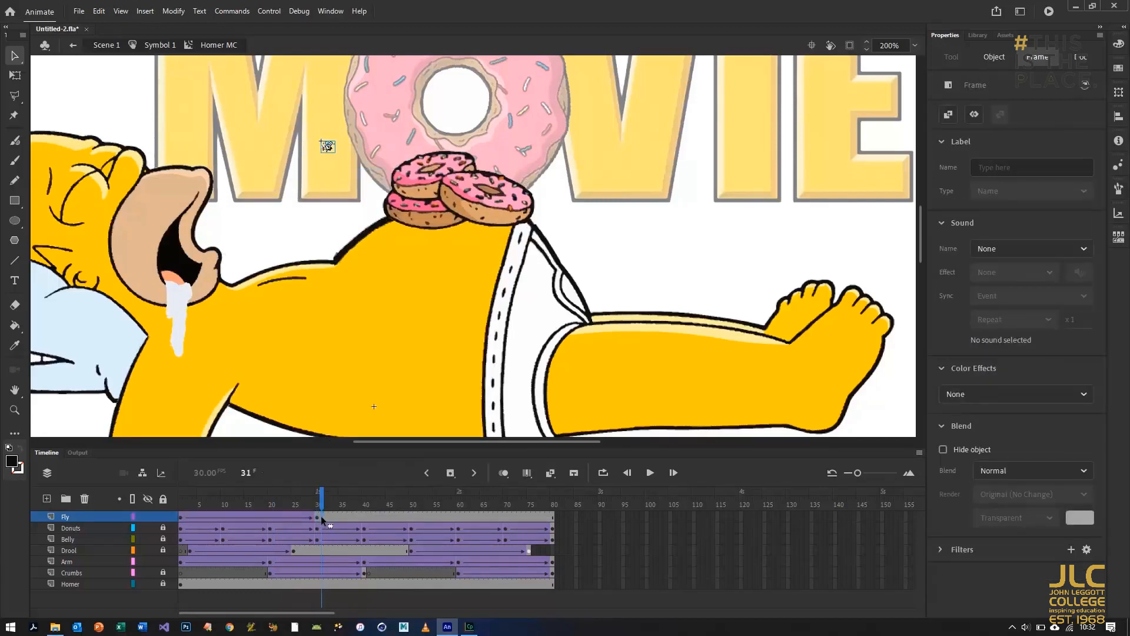
{"action": "left_click", "coordinate": [327, 517]}
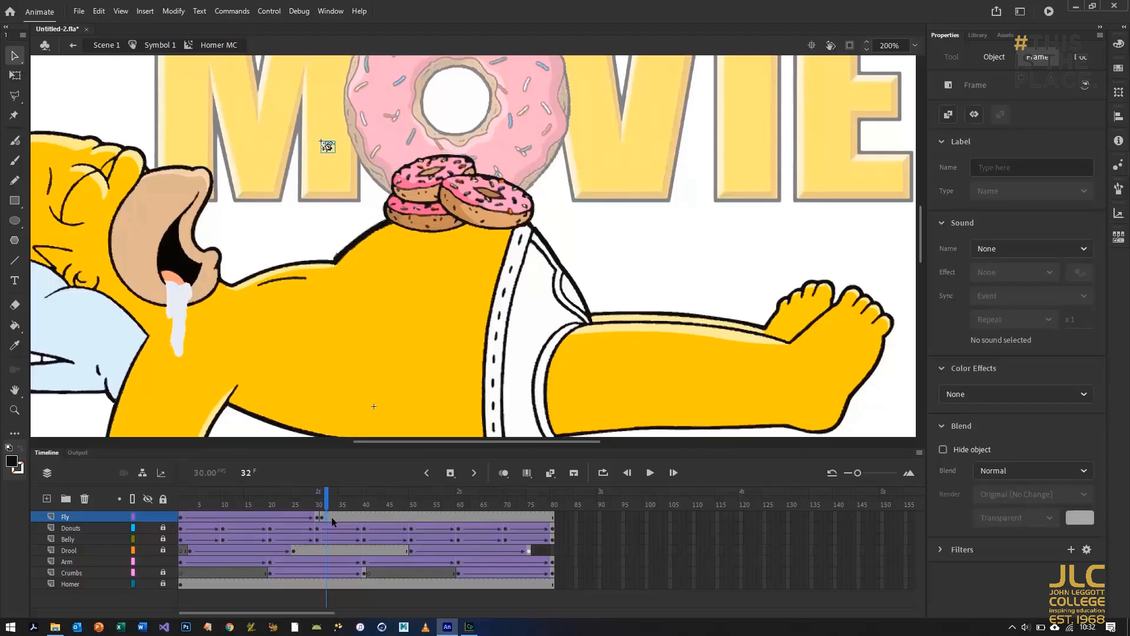
{"action": "key", "text": "F6"}
{"action": "key", "text": "F6"}
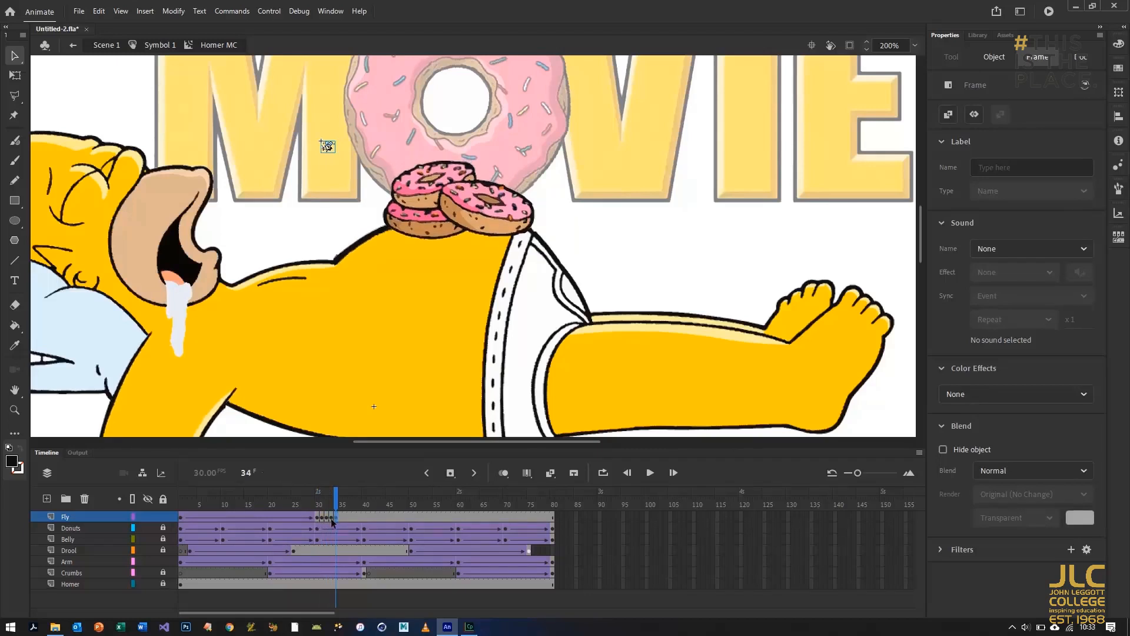
{"action": "key", "text": "F6"}
{"action": "key", "text": "F6"}
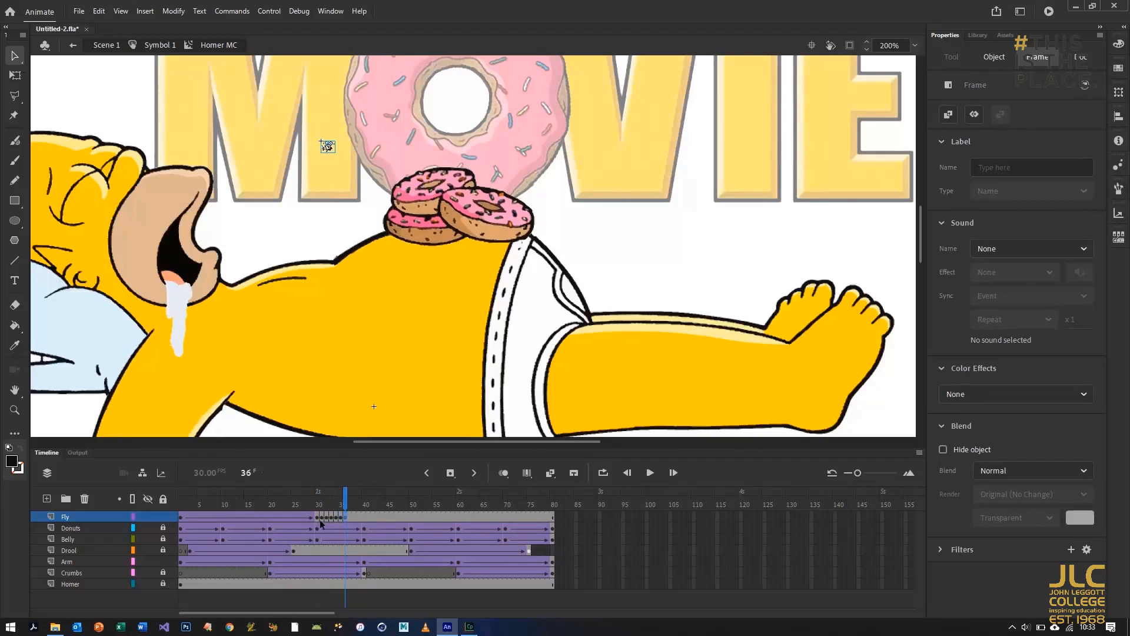
Nudge the fly slightly down on alternate Fly keyframes 31, 33 and 35 to make it jitter, and play the result back
{"action": "left_click", "coordinate": [323, 517]}
{"action": "key", "text": "Down"}
{"action": "key", "text": "Down"}
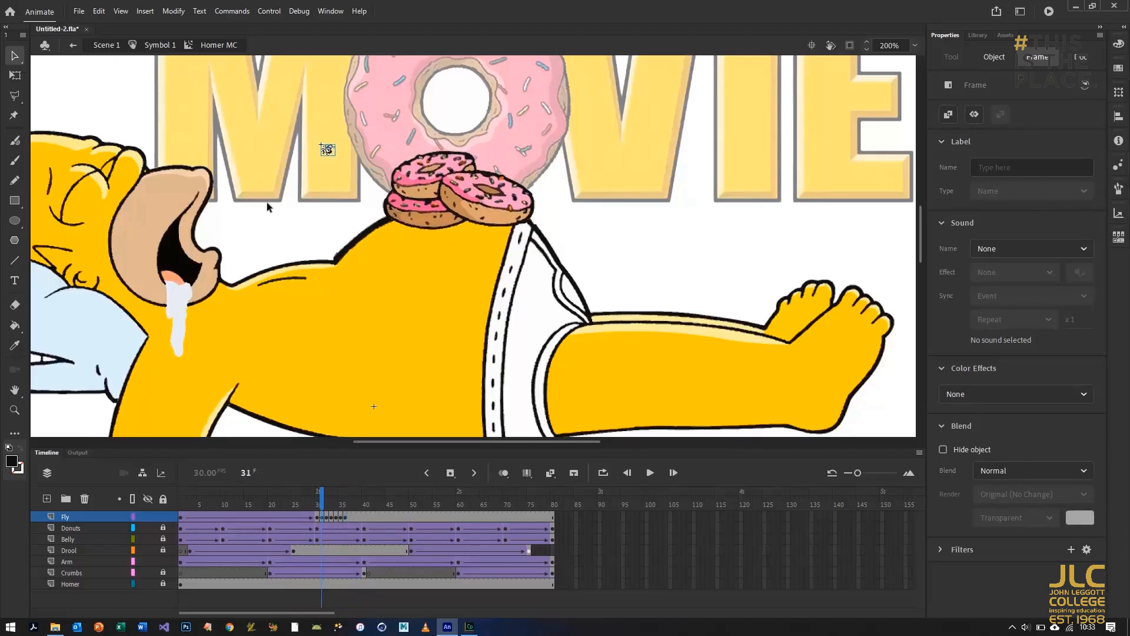
{"action": "left_click", "coordinate": [333, 517]}
{"action": "key", "text": "Down"}
{"action": "key", "text": "Down"}
{"action": "left_click", "coordinate": [342, 518]}
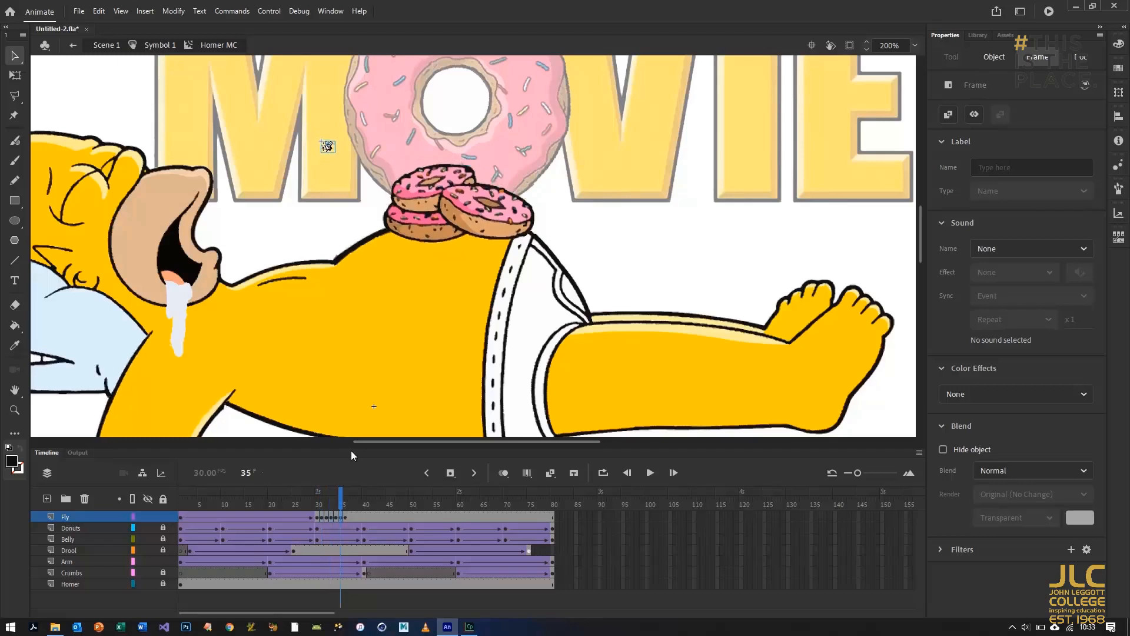
{"action": "left_click", "coordinate": [296, 503]}
{"action": "key", "text": "Return"}
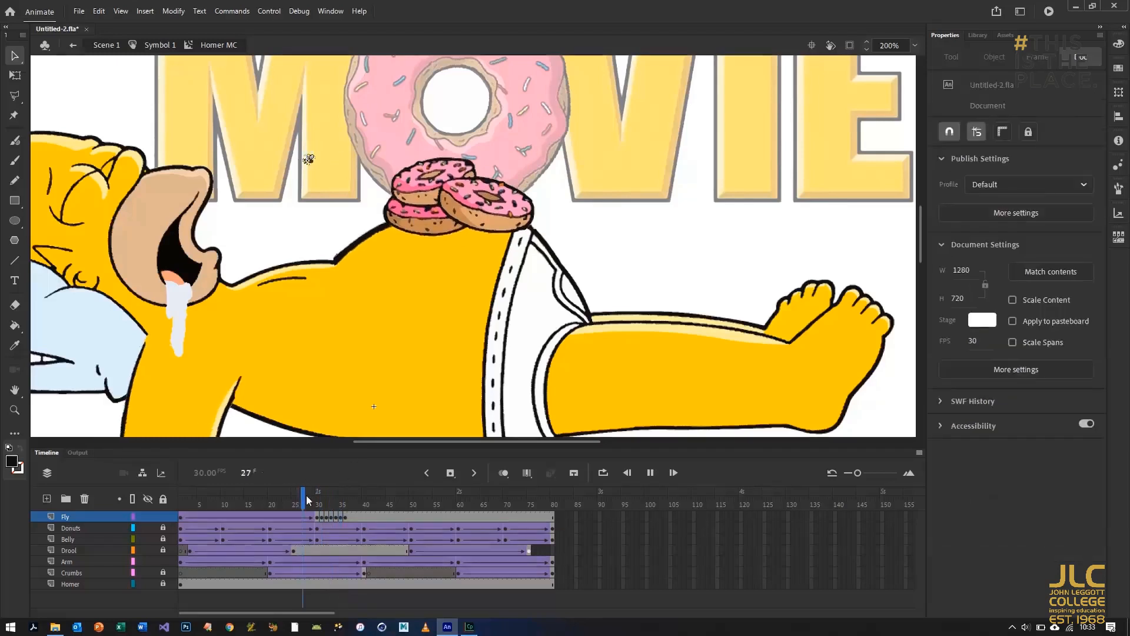
{"action": "key", "text": "Return"}
Continue the run of consecutive keyframes on the Fly layer from frame 37 through frame 40
{"action": "left_click", "coordinate": [349, 515]}
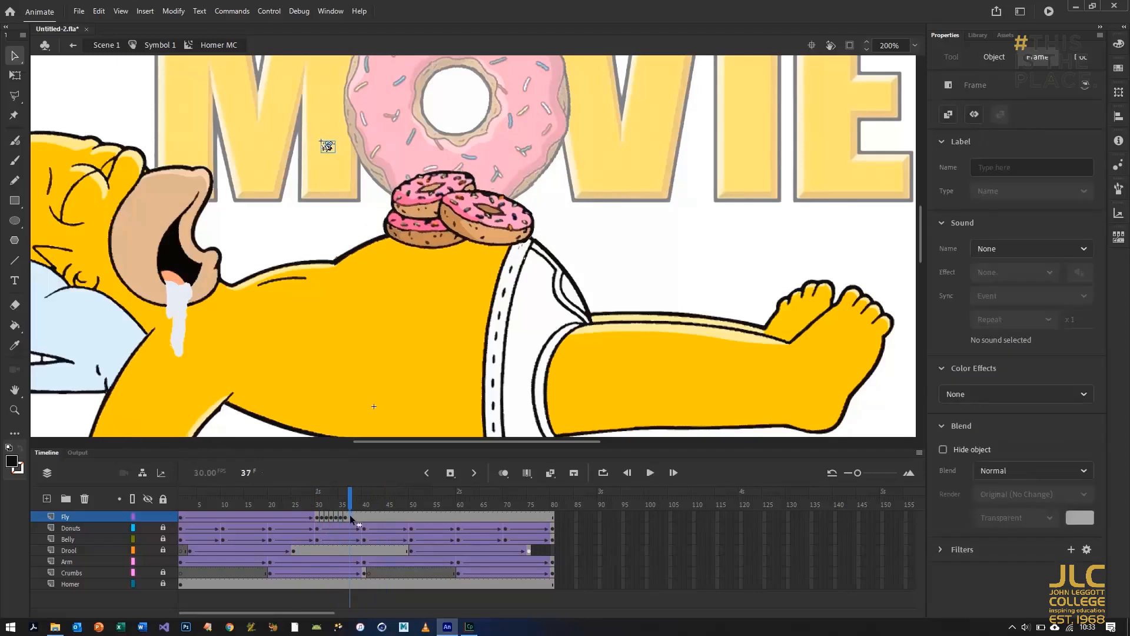
{"action": "left_click_drag", "start_coordinate": [354, 515], "coordinate": [304, 504]}
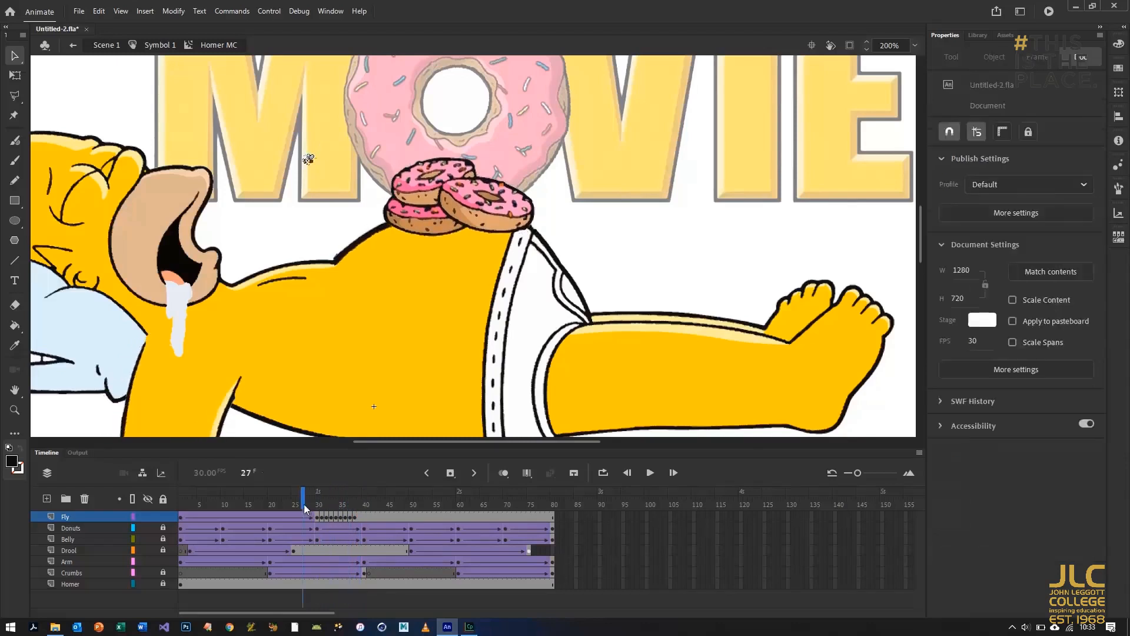
{"action": "left_click", "coordinate": [359, 517]}
{"action": "left_click", "coordinate": [364, 516]}
{"action": "key", "text": "F6"}
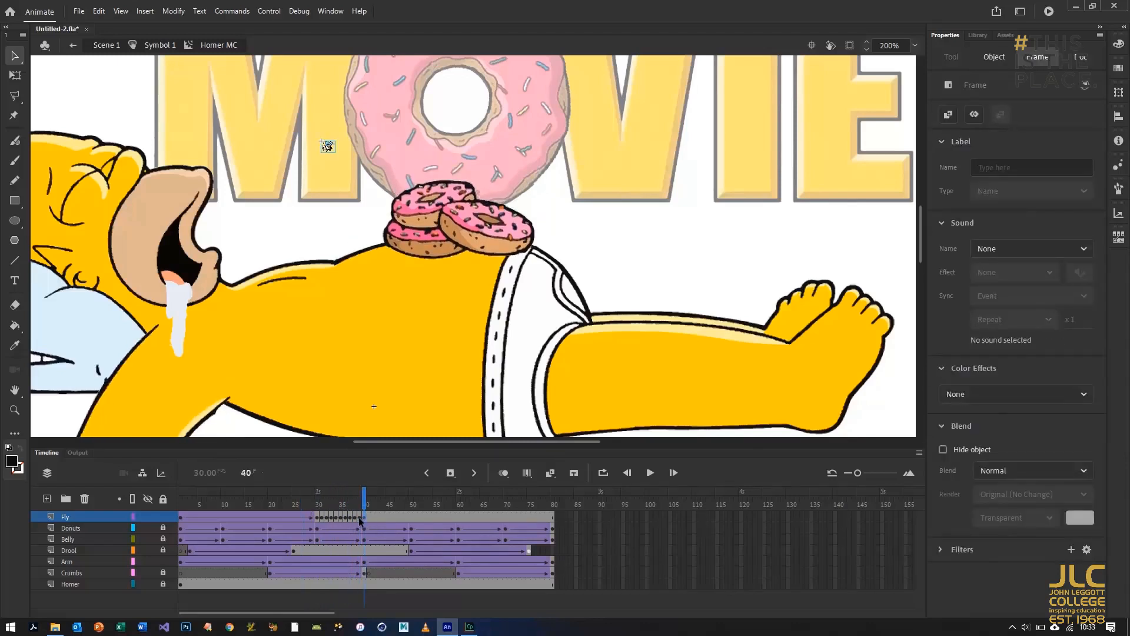
{"action": "left_click", "coordinate": [359, 517]}
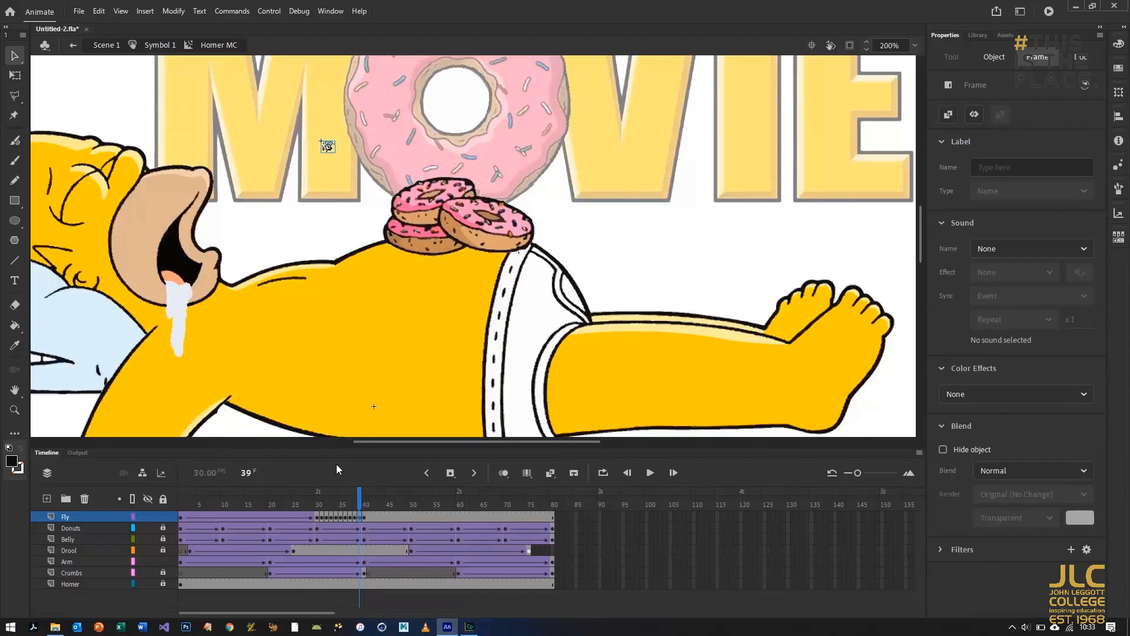
{"action": "left_click", "coordinate": [365, 517]}
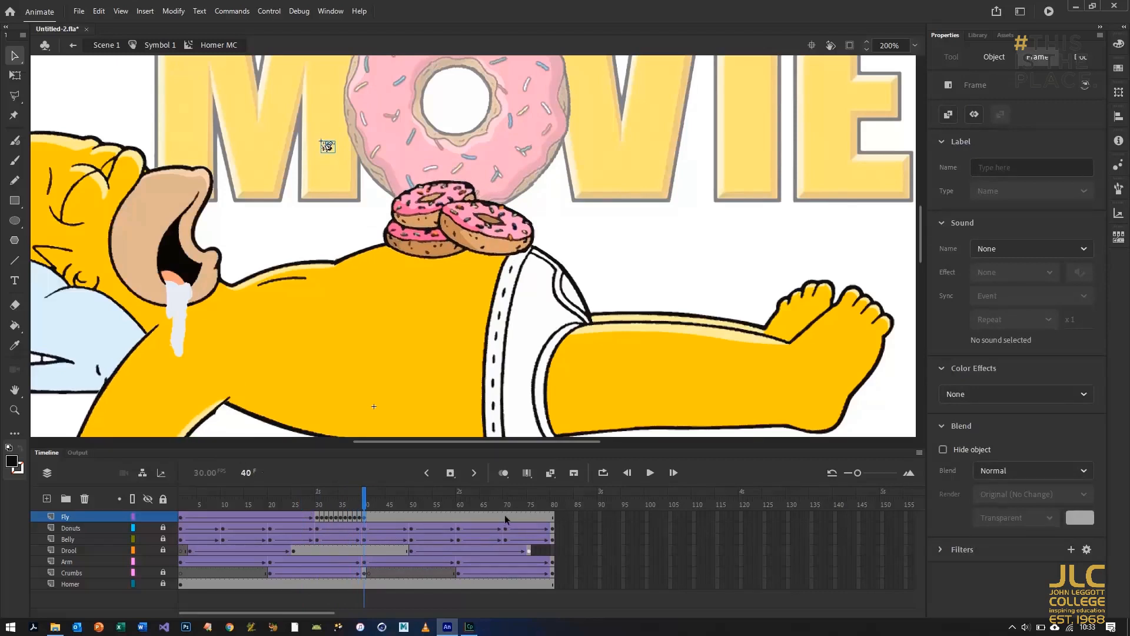
Copy frame 1 of the Fly layer to frame 70 and remove the classic tween that follows frame 70
{"action": "right_click", "coordinate": [180, 516]}
{"action": "left_click", "coordinate": [236, 339]}
{"action": "left_click", "coordinate": [506, 517]}
{"action": "right_click", "coordinate": [507, 515]}
{"action": "left_click", "coordinate": [533, 348]}
{"action": "left_click", "coordinate": [462, 516]}
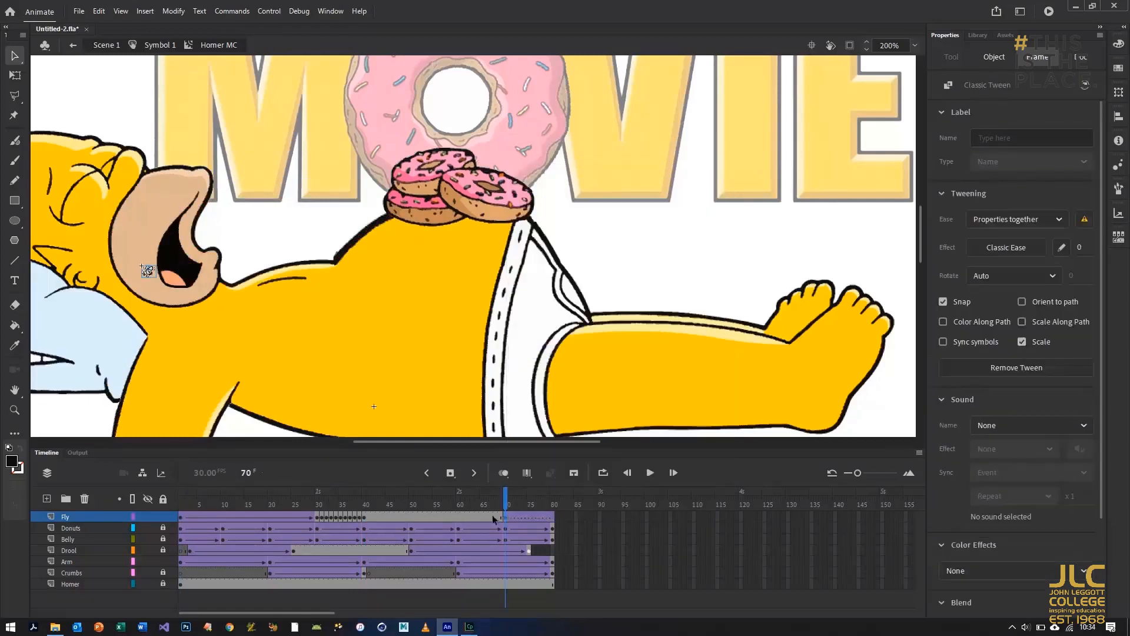
{"action": "right_click", "coordinate": [547, 517]}
{"action": "left_click", "coordinate": [631, 144]}
Create a classic tween on the Fly layer between frames 40 and 70 and play the animation
{"action": "right_click", "coordinate": [456, 517]}
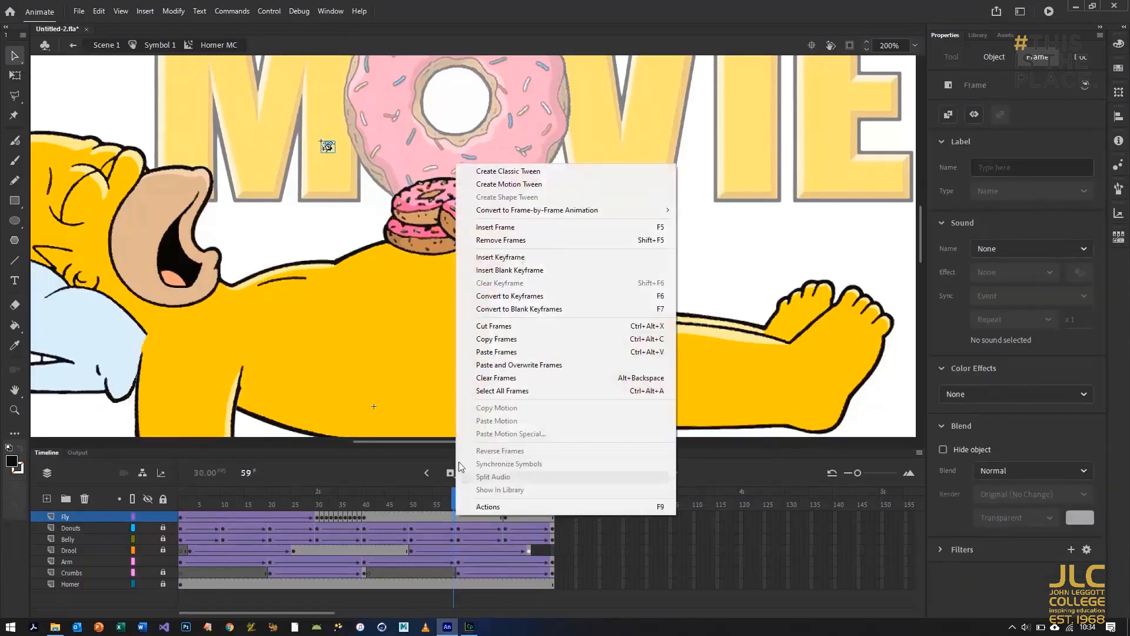
{"action": "left_click", "coordinate": [508, 171]}
{"action": "key", "text": "Return"}
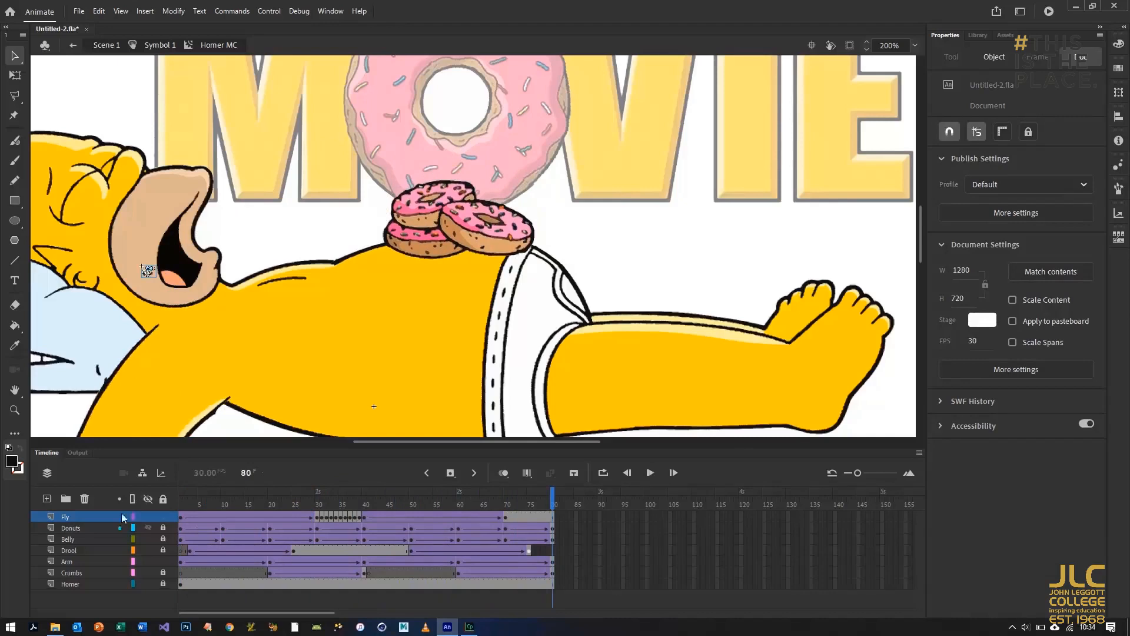
Add a layer above Fly, lock the other layers, and set the Classic Brush to size 10 with a green fill
{"action": "left_click", "coordinate": [47, 498]}
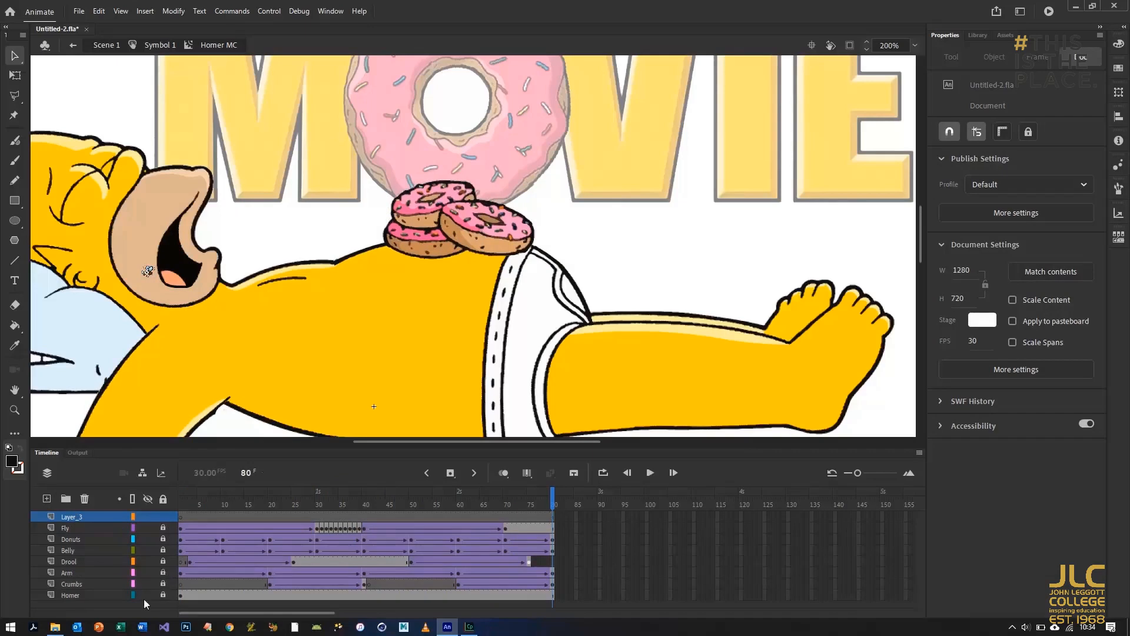
{"action": "left_click", "coordinate": [183, 517]}
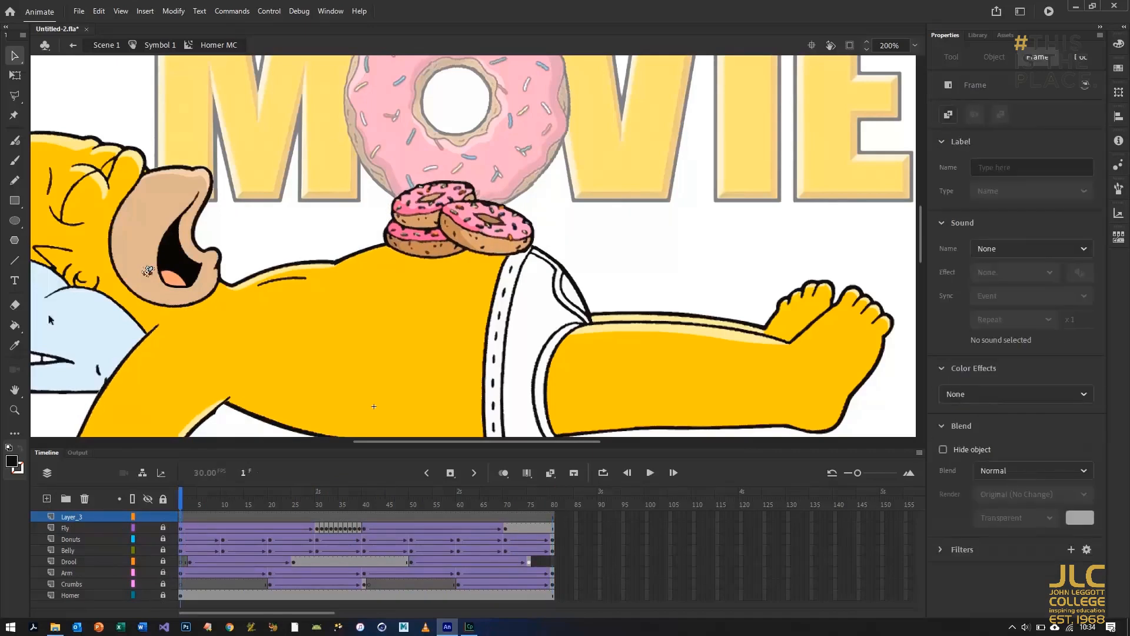
{"action": "left_click", "coordinate": [14, 160]}
{"action": "key", "text": "ctrl+="}
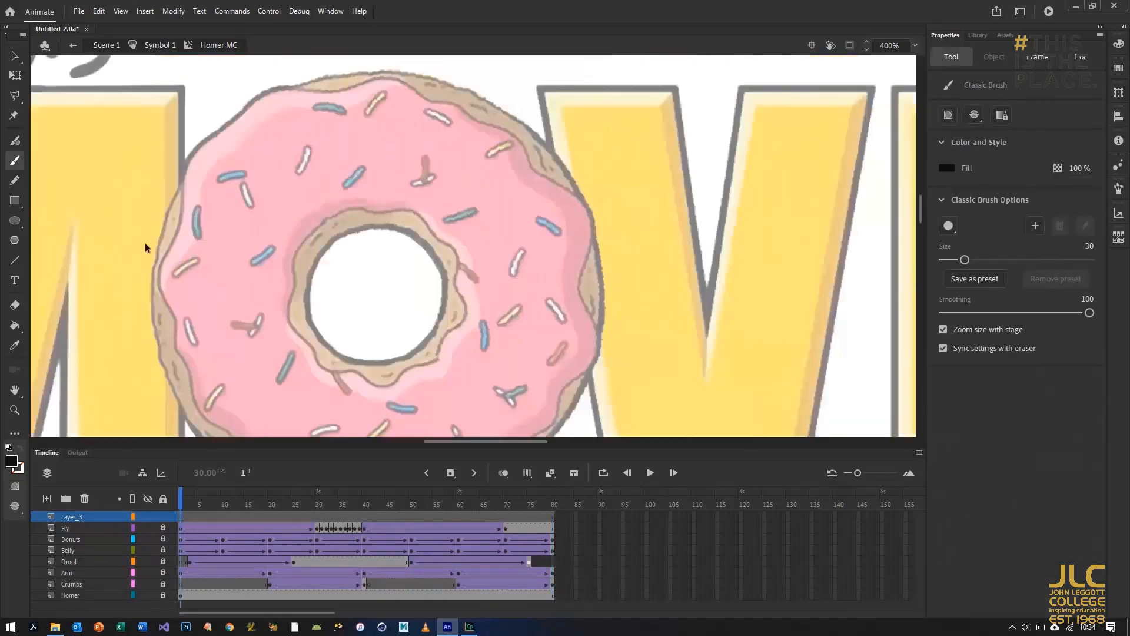
{"action": "scroll", "coordinate": [217, 288], "scroll_direction": "down", "scroll_amount": 3}
{"action": "scroll", "coordinate": [217, 289], "scroll_direction": "right", "scroll_amount": 2}
{"action": "scroll", "coordinate": [436, 439], "scroll_direction": "left", "scroll_amount": 3}
{"action": "scroll", "coordinate": [378, 418], "scroll_direction": "up", "scroll_amount": 10}
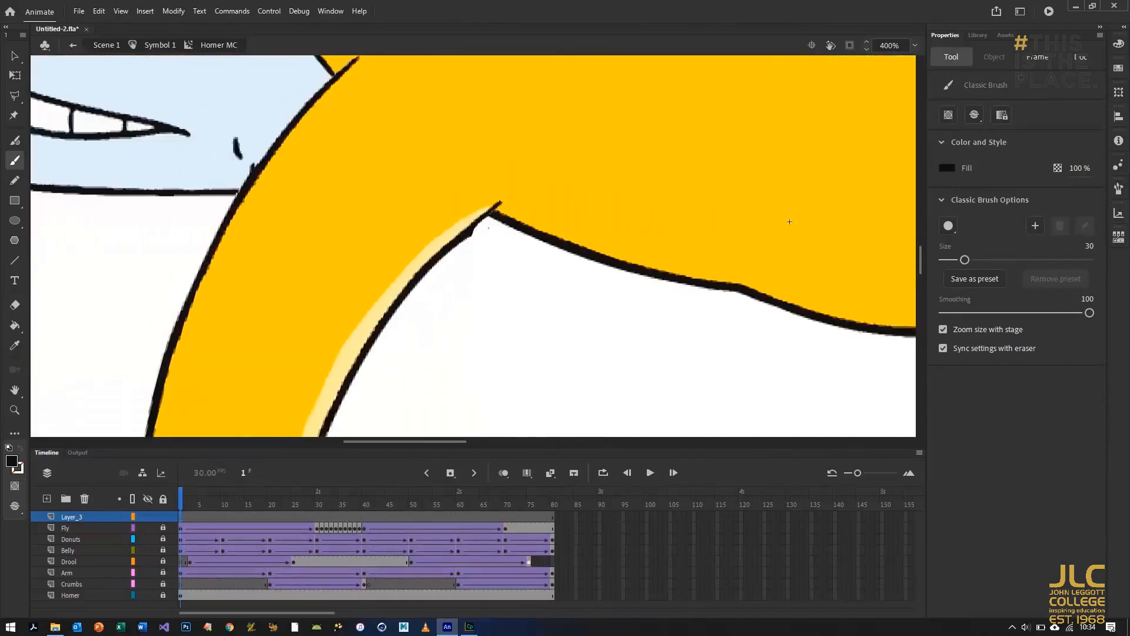
{"action": "scroll", "coordinate": [394, 204], "scroll_direction": "down", "scroll_amount": 5}
{"action": "left_click", "coordinate": [1088, 246]}
{"action": "type", "text": "10"}
{"action": "left_click", "coordinate": [9, 462]}
{"action": "left_click", "coordinate": [114, 510]}
Paint a closed green outline from inside Homer's mouth around the fly's path over the letter M, and fill it green
{"action": "mouse_move", "coordinate": [377, 65]}
{"action": "left_mouse_down"}
{"action": "mouse_move", "coordinate": [352, 105]}
{"action": "mouse_move", "coordinate": [346, 153]}
{"action": "mouse_move", "coordinate": [388, 204]}
{"action": "mouse_move", "coordinate": [418, 200]}
{"action": "mouse_move", "coordinate": [396, 172]}
{"action": "mouse_move", "coordinate": [422, 142]}
{"action": "mouse_move", "coordinate": [484, 124]}
{"action": "left_mouse_up"}
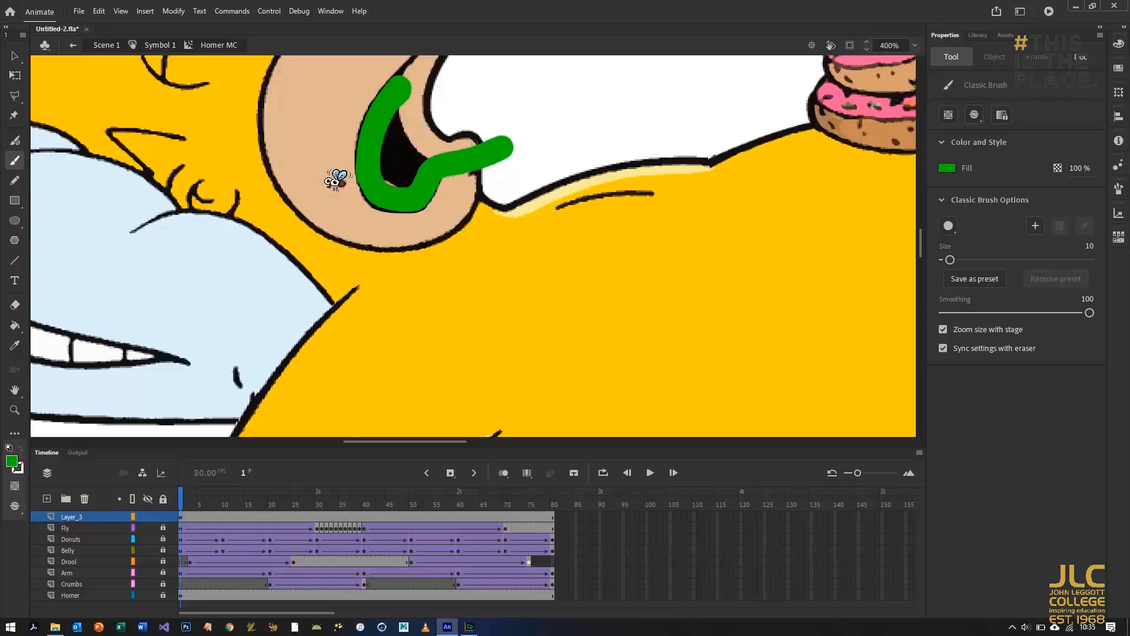
{"action": "key", "text": "ctrl+1"}
{"action": "mouse_move", "coordinate": [480, 227]}
{"action": "left_mouse_down"}
{"action": "mouse_move", "coordinate": [549, 218]}
{"action": "mouse_move", "coordinate": [557, 159]}
{"action": "mouse_move", "coordinate": [508, 151]}
{"action": "mouse_move", "coordinate": [471, 204]}
{"action": "left_mouse_up"}
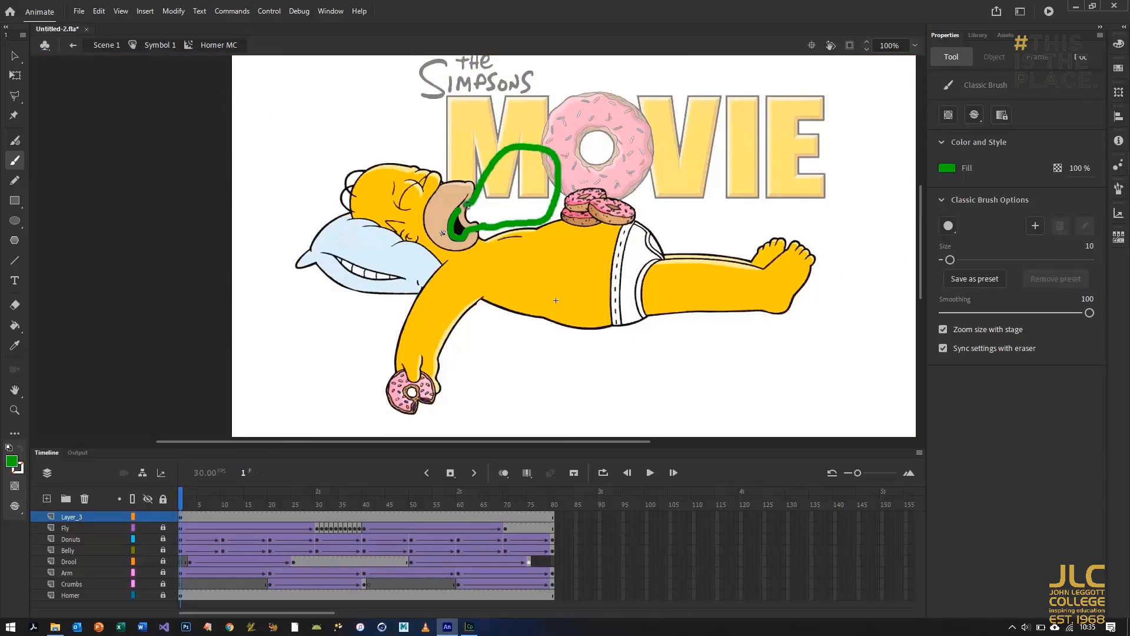
{"action": "key", "text": "k"}
{"action": "left_click", "coordinate": [534, 200]}
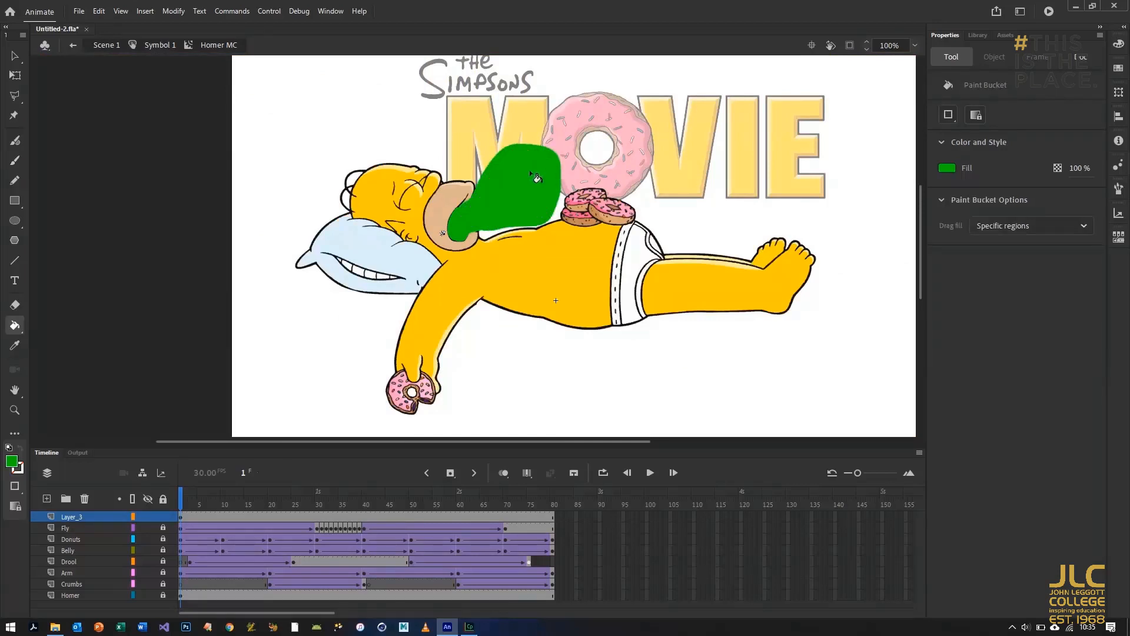
Rename the green shape's layer Mask and turn it into a mask for the Fly layer
{"action": "key", "text": "ctrl+equal"}
{"action": "scroll", "coordinate": [354, 254], "scroll_direction": "down", "scroll_amount": 2}
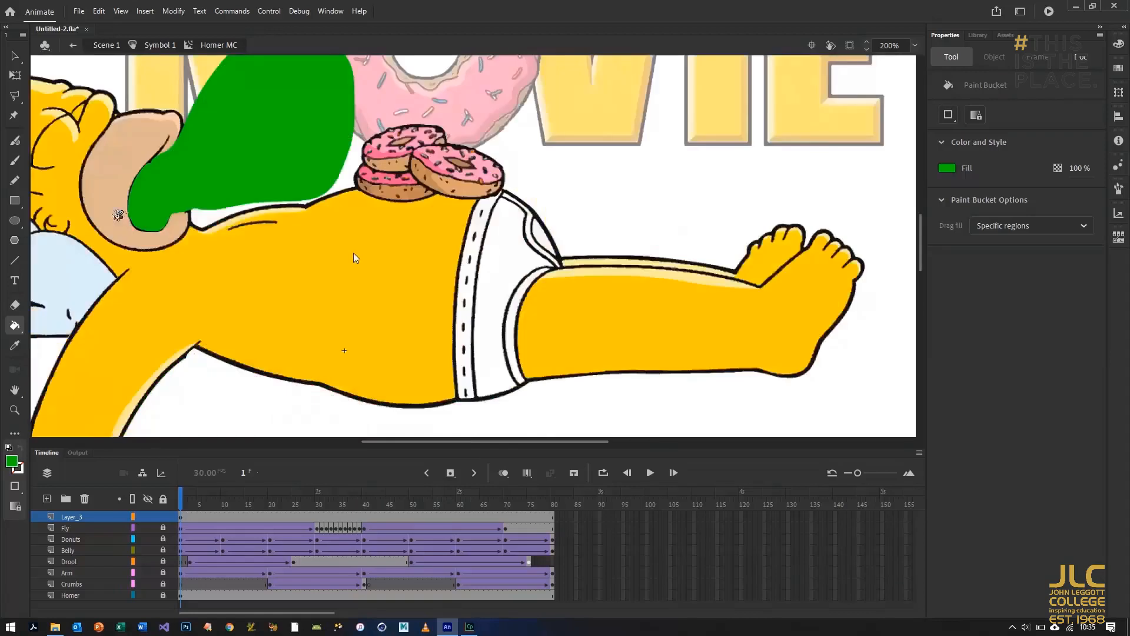
{"action": "scroll", "coordinate": [353, 252], "scroll_direction": "up", "scroll_amount": 1}
{"action": "double_click", "coordinate": [79, 517]}
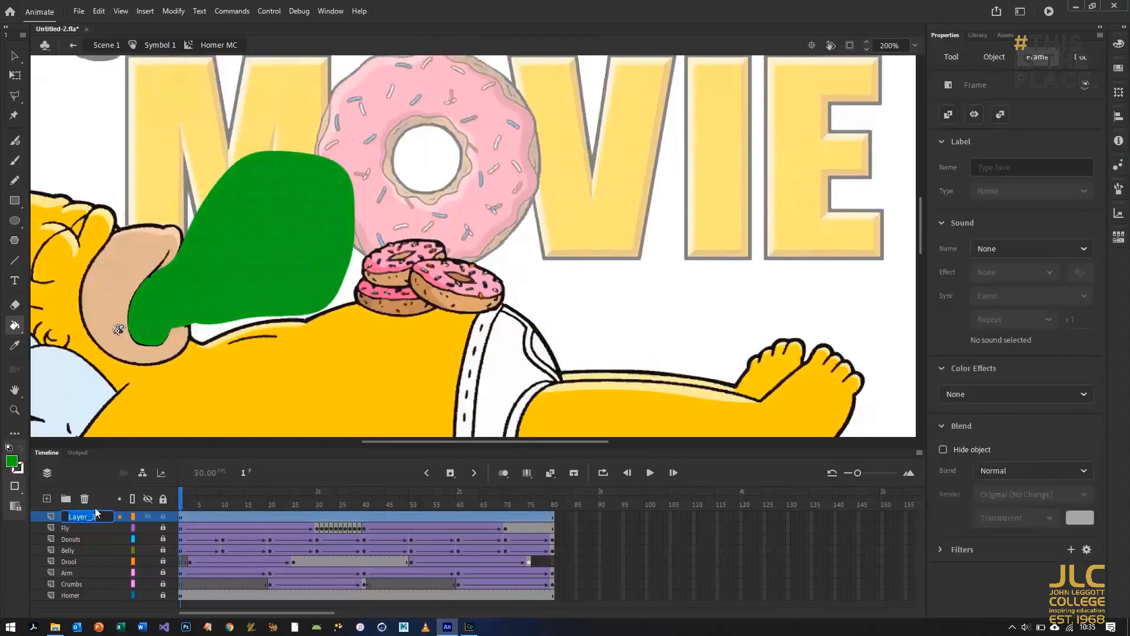
{"action": "right_click", "coordinate": [83, 510]}
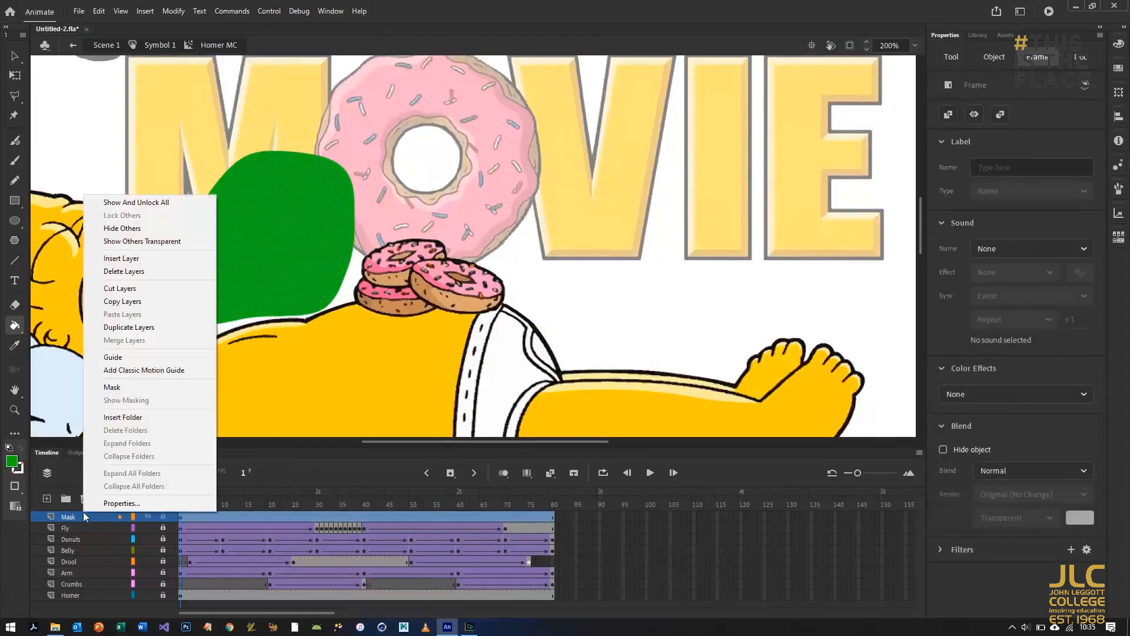
{"action": "left_click", "coordinate": [100, 388]}
{"action": "mouse_move", "coordinate": [177, 489]}
{"action": "left_mouse_down"}
{"action": "mouse_move", "coordinate": [500, 497]}
{"action": "mouse_move", "coordinate": [180, 496]}
{"action": "left_mouse_up"}
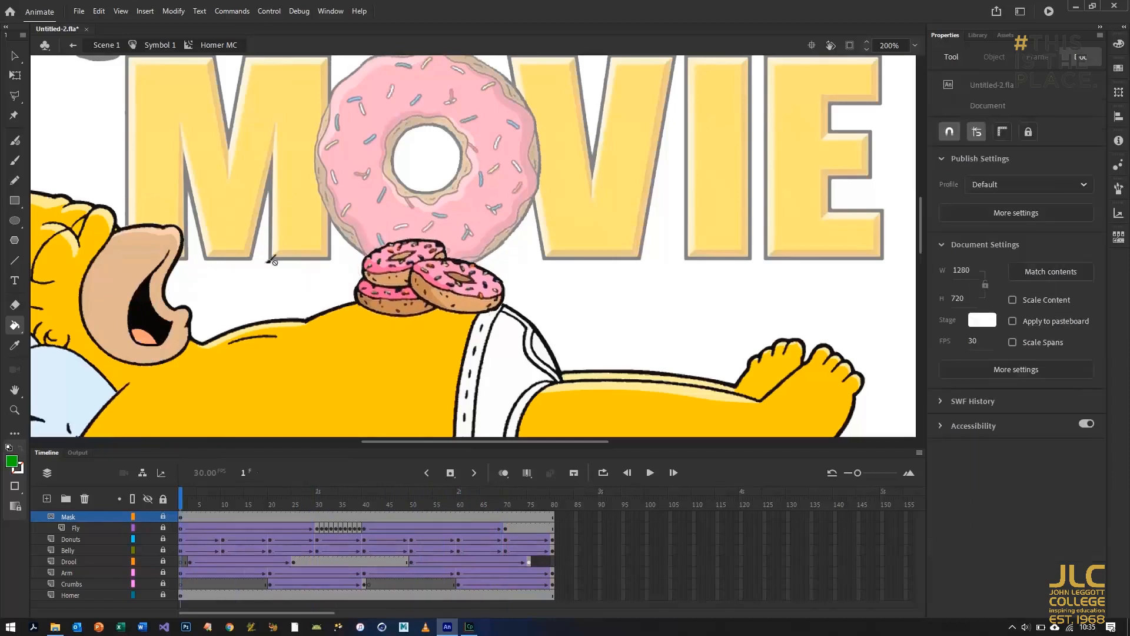
Add a layer above Mask and brush two tiny black square outlines on Homer's forehead with brush size 1
{"action": "left_click_drag", "start_coordinate": [483, 441], "coordinate": [423, 441]}
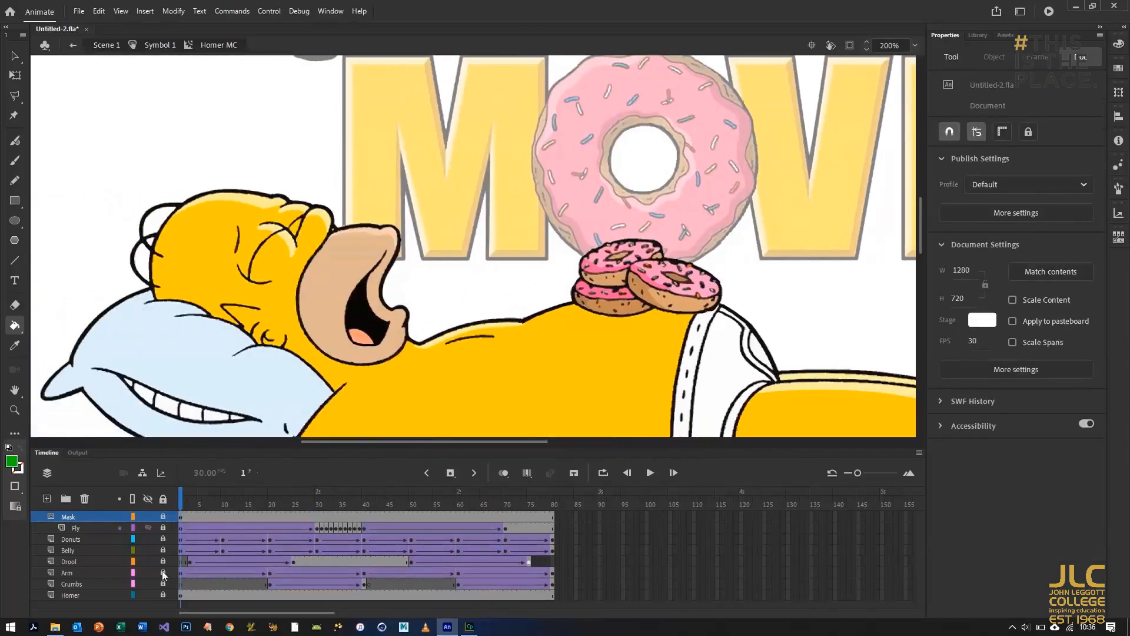
{"action": "left_click", "coordinate": [46, 499]}
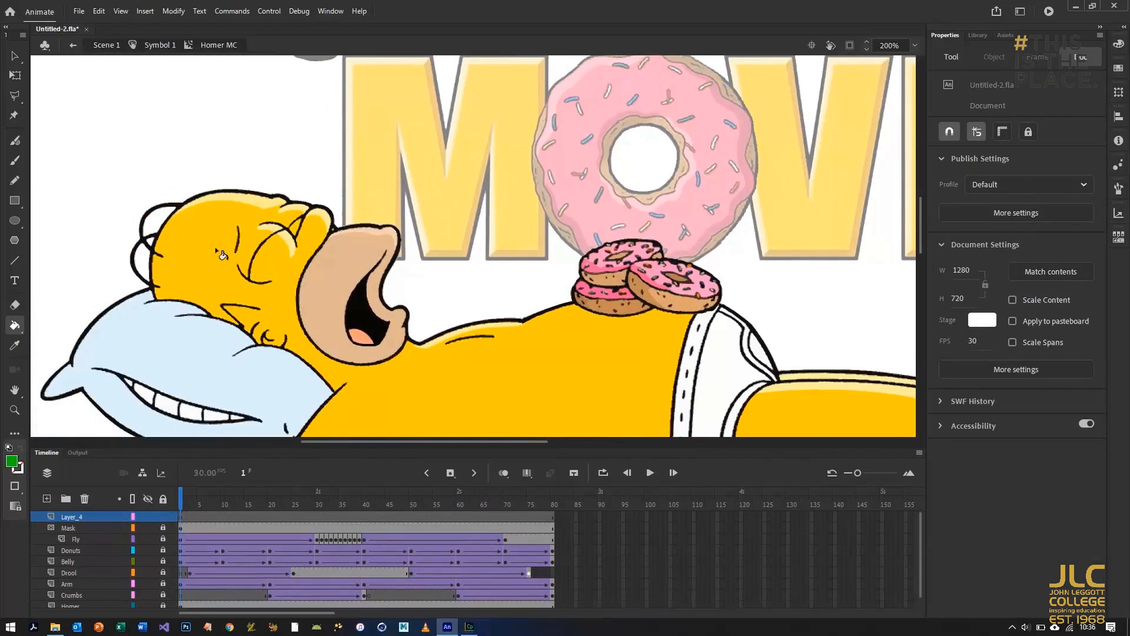
{"action": "key", "text": "ctrl+equal"}
{"action": "scroll", "coordinate": [161, 196], "scroll_direction": "down", "scroll_amount": 8}
{"action": "left_click_drag", "start_coordinate": [481, 440], "coordinate": [352, 441]}
{"action": "scroll", "coordinate": [233, 241], "scroll_direction": "up", "scroll_amount": 5}
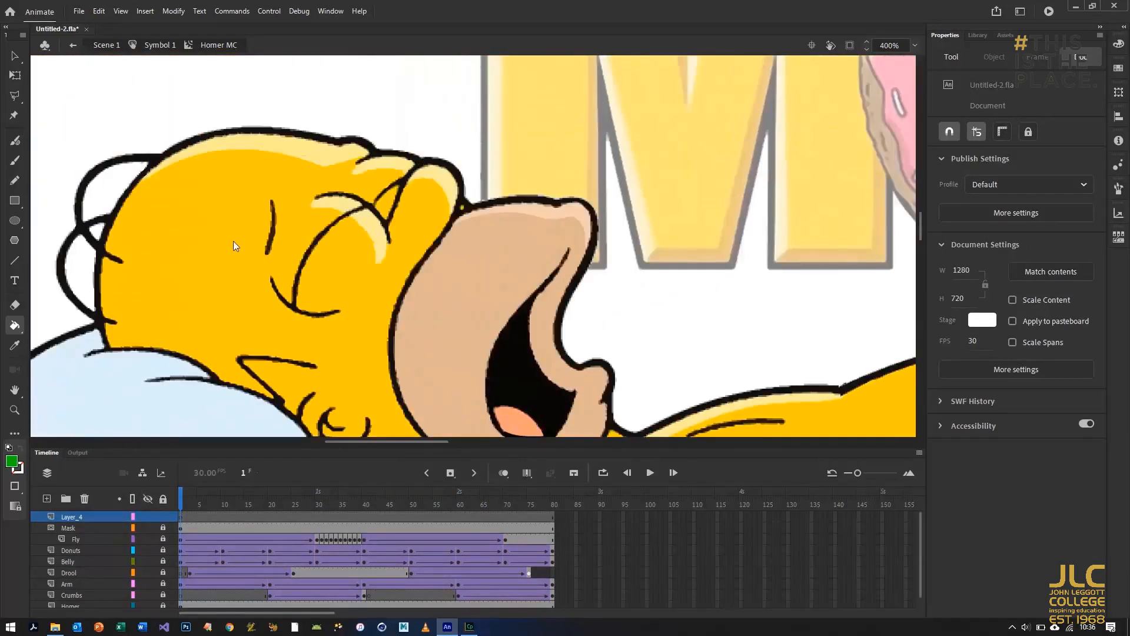
{"action": "left_click", "coordinate": [11, 165]}
{"action": "left_click_drag", "start_coordinate": [1091, 246], "coordinate": [1084, 250]}
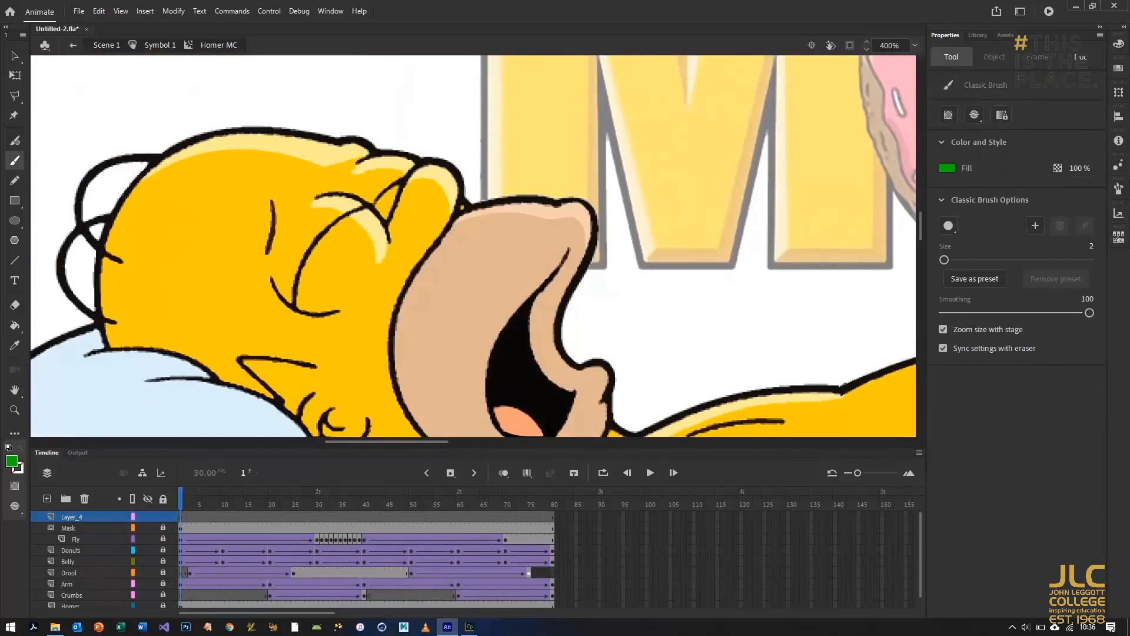
{"action": "left_click", "coordinate": [11, 468]}
{"action": "left_click", "coordinate": [55, 513]}
{"action": "left_click", "coordinate": [260, 164]}
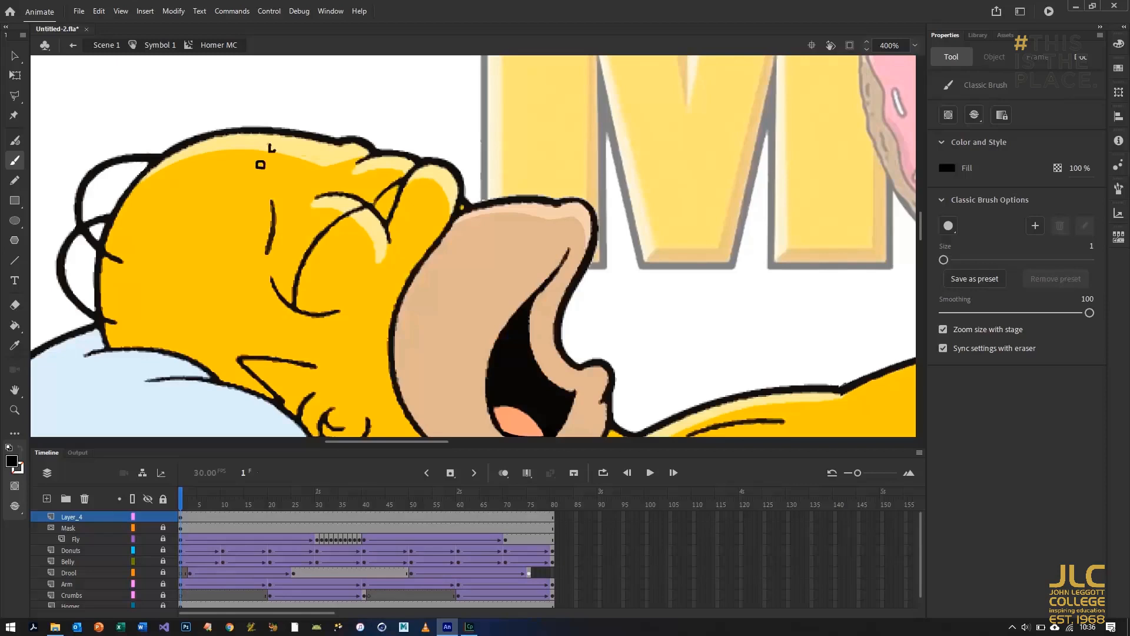
Fill the two tiny outlines on Homer's forehead with bright blue
{"action": "left_click", "coordinate": [16, 465]}
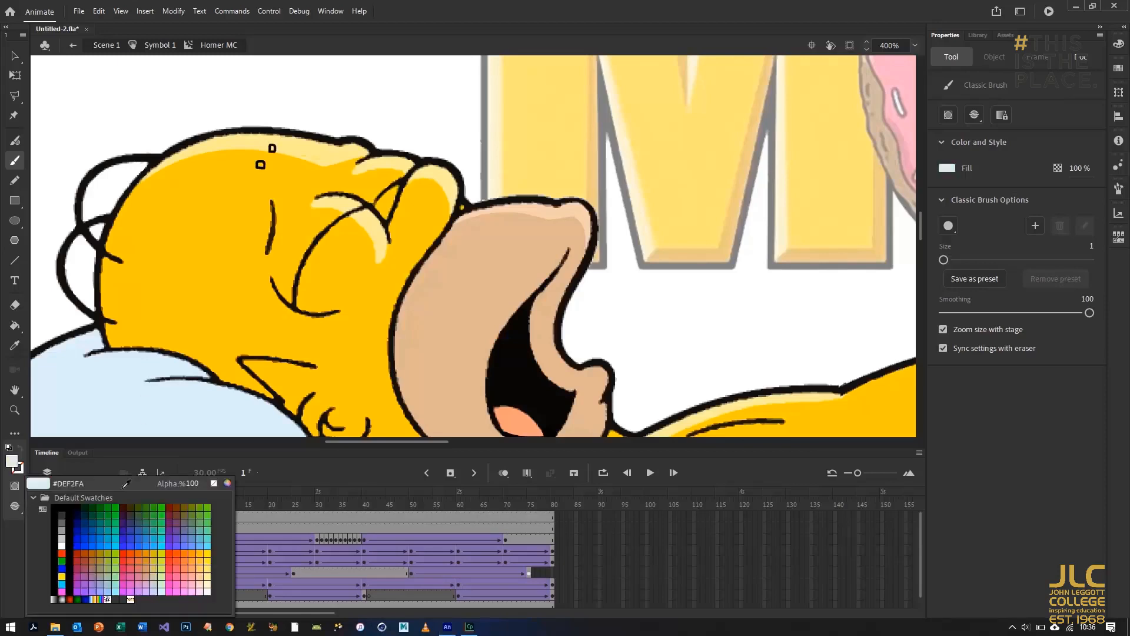
{"action": "left_click", "coordinate": [165, 542]}
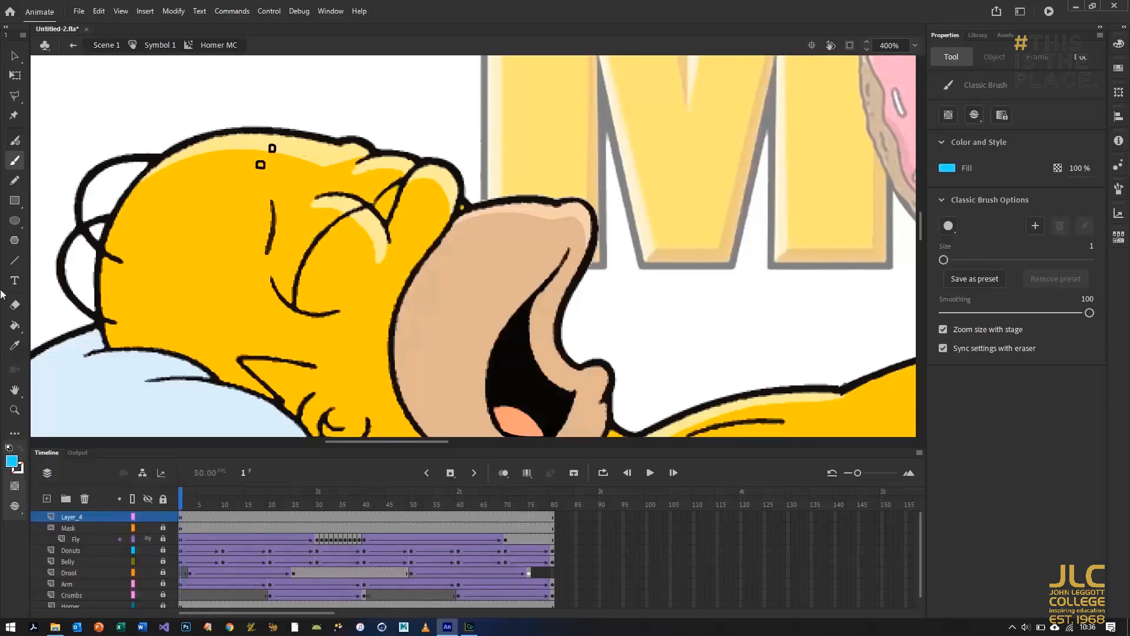
{"action": "left_click", "coordinate": [15, 325]}
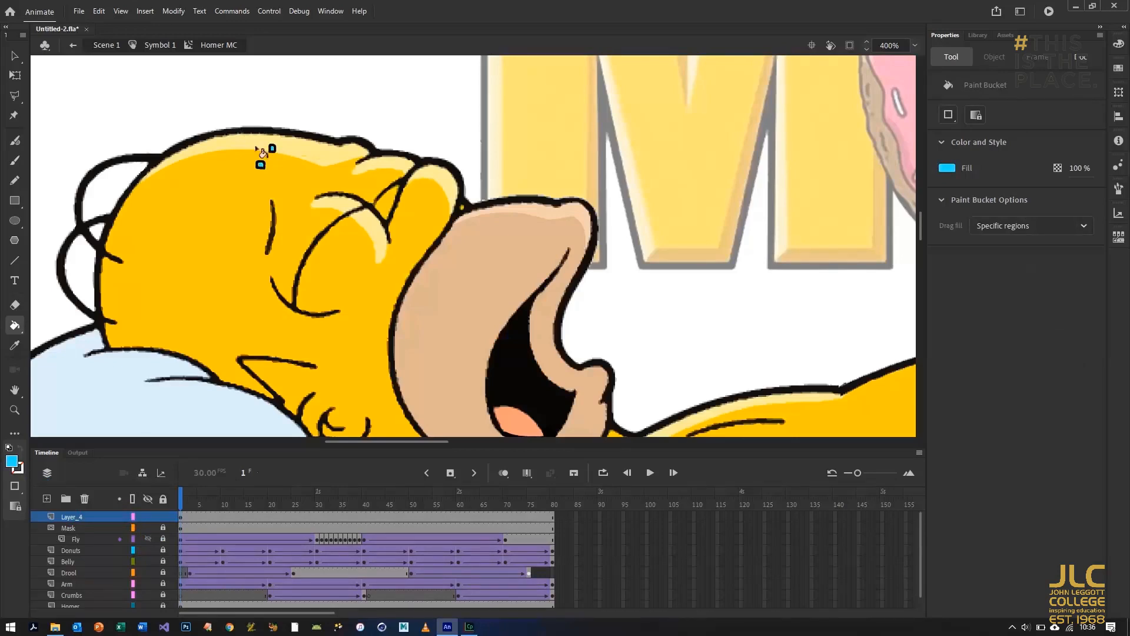
Convert the two blue drops into a Graphic symbol and move it up to the top edge of Homer's head
{"action": "key", "text": "v"}
{"action": "left_click_drag", "start_coordinate": [237, 131], "coordinate": [302, 185]}
{"action": "key", "text": "F8"}
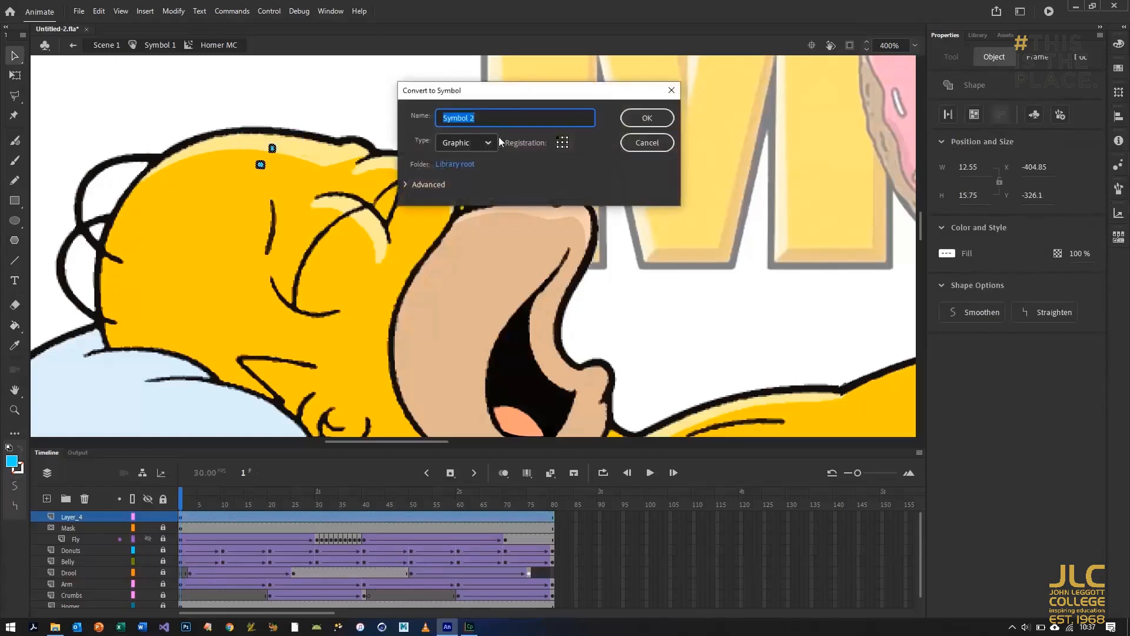
{"action": "left_click", "coordinate": [648, 115]}
{"action": "left_click_drag", "start_coordinate": [262, 168], "coordinate": [263, 152]}
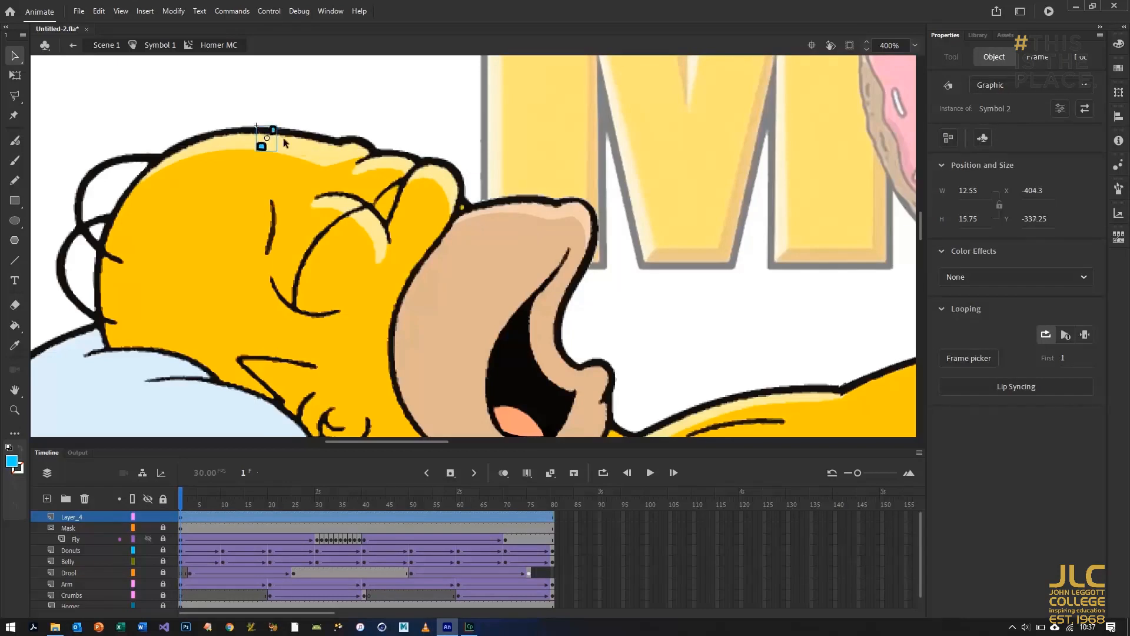
Lock the drops' layer and, on a new layer, draw a green line from Homer's forehead to the pillow, bent along his head
{"action": "left_click", "coordinate": [130, 517]}
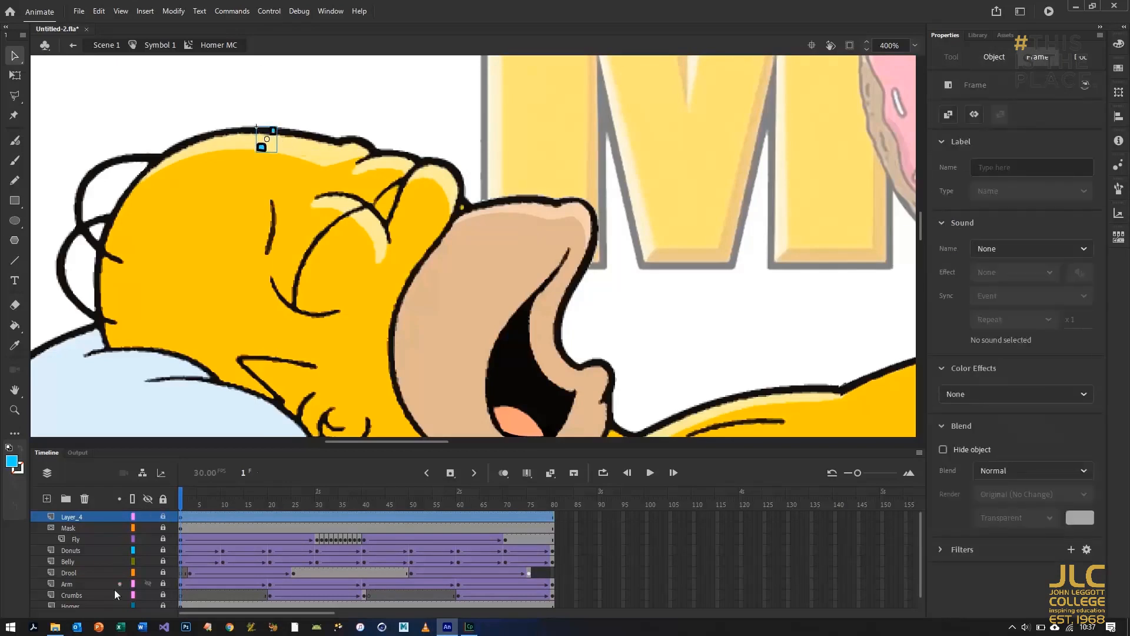
{"action": "left_click", "coordinate": [46, 498]}
{"action": "left_click", "coordinate": [18, 260]}
{"action": "left_click", "coordinate": [951, 167]}
{"action": "left_click", "coordinate": [862, 207]}
{"action": "left_click_drag", "start_coordinate": [274, 128], "coordinate": [99, 377]}
{"action": "key", "text": "v"}
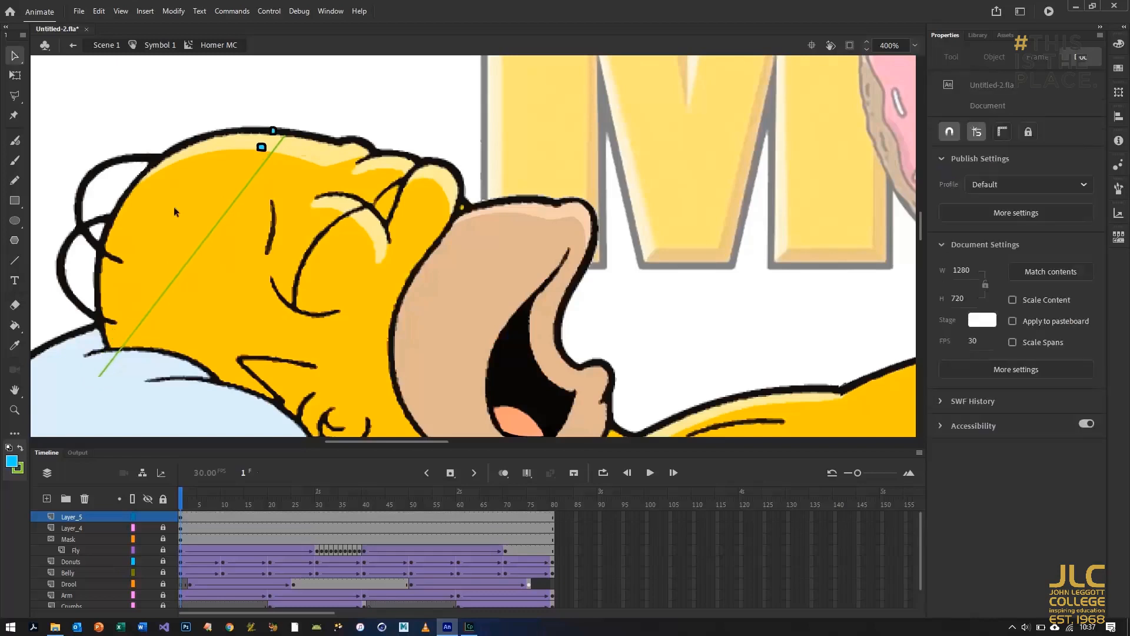
{"action": "left_click_drag", "start_coordinate": [190, 254], "coordinate": [138, 250]}
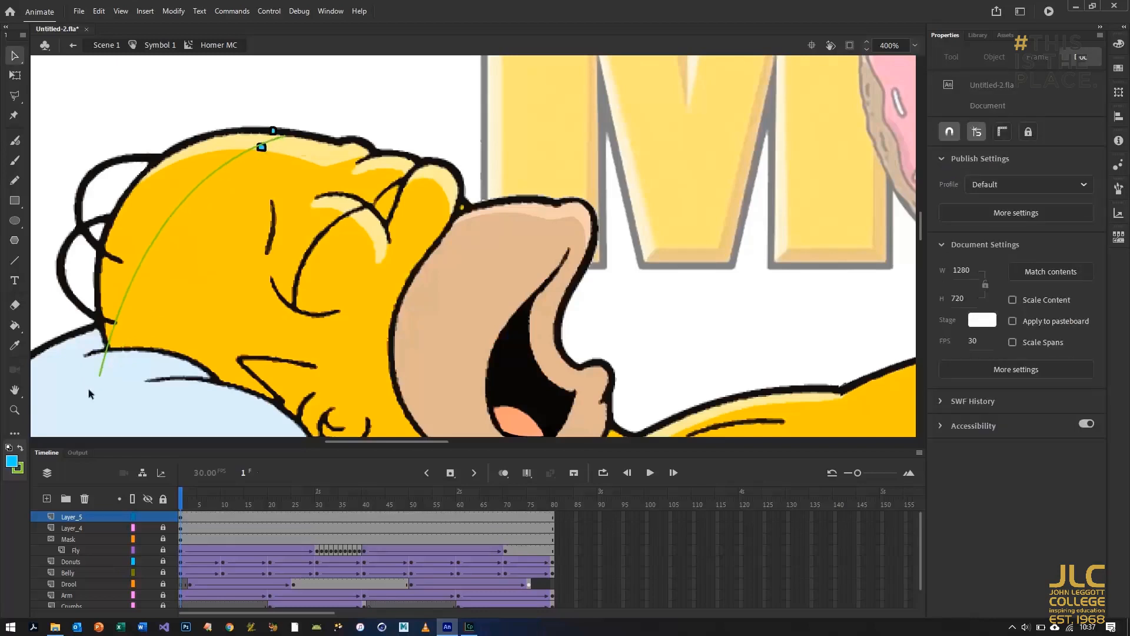
Extend both ends of the green line slightly and name the two topmost layers Guide and Sweat
{"action": "left_click_drag", "start_coordinate": [100, 375], "coordinate": [109, 385]}
{"action": "left_click_drag", "start_coordinate": [284, 138], "coordinate": [305, 140]}
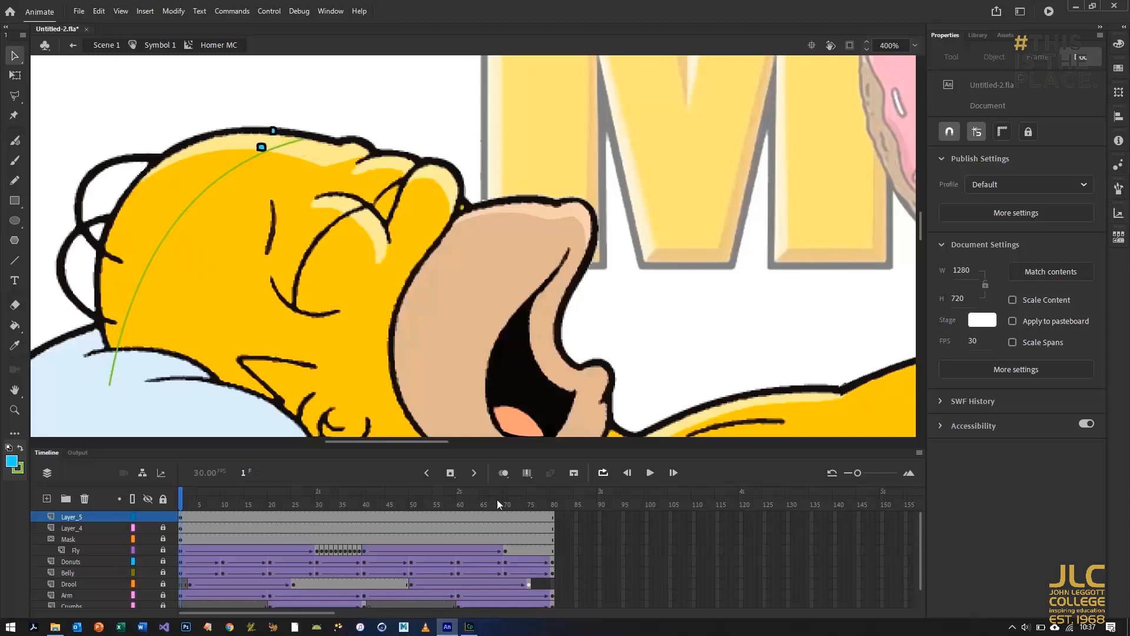
{"action": "left_click", "coordinate": [71, 516]}
{"action": "double_click", "coordinate": [72, 516]}
{"action": "type", "text": "Guide"}
{"action": "key", "text": "Tab"}
{"action": "type", "text": "Sweat"}
{"action": "key", "text": "Return"}
Make Guide a guide layer with Sweat nested under it, and snap the drops to the line's forehead end on frame 1
{"action": "right_click", "coordinate": [80, 516]}
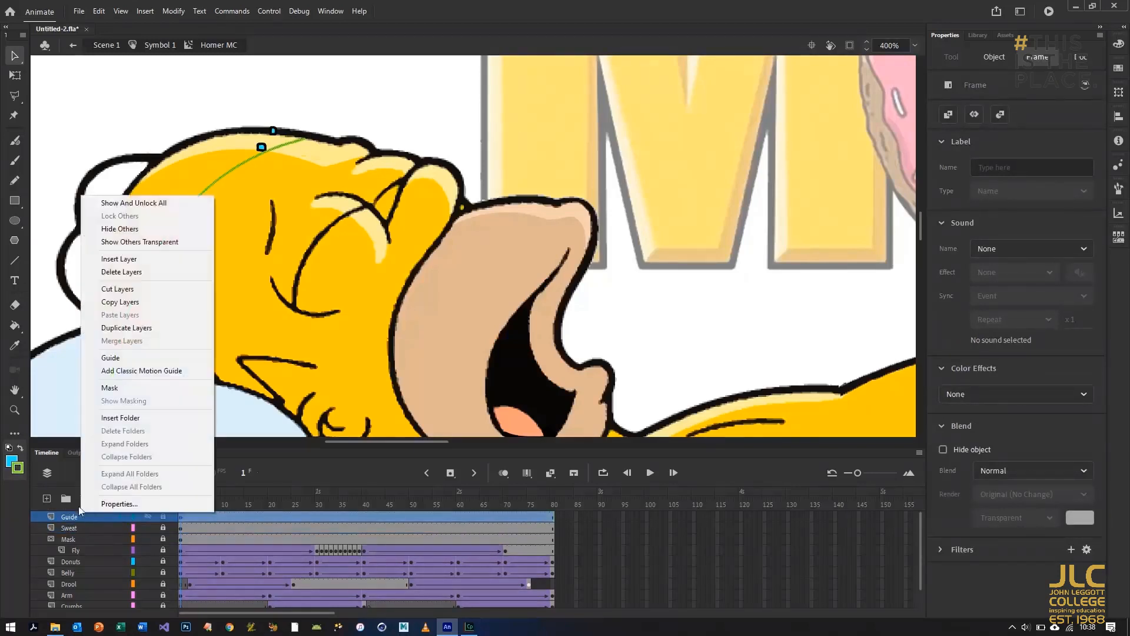
{"action": "left_click", "coordinate": [97, 359]}
{"action": "left_click_drag", "start_coordinate": [73, 526], "coordinate": [76, 521]}
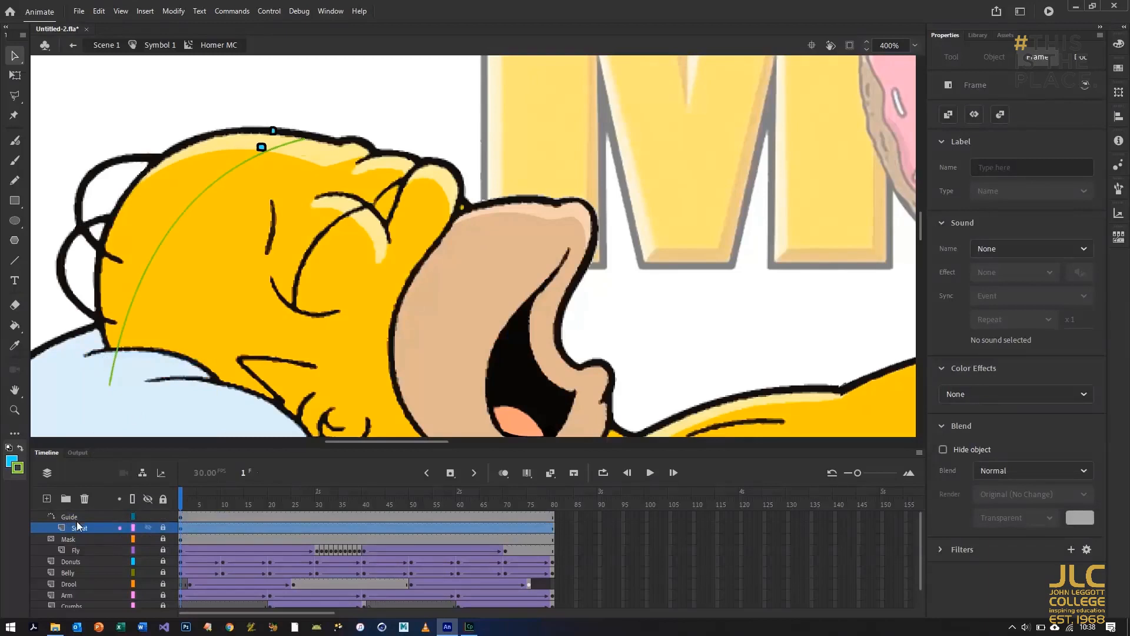
{"action": "left_click", "coordinate": [179, 526]}
{"action": "left_click_drag", "start_coordinate": [268, 141], "coordinate": [309, 139]}
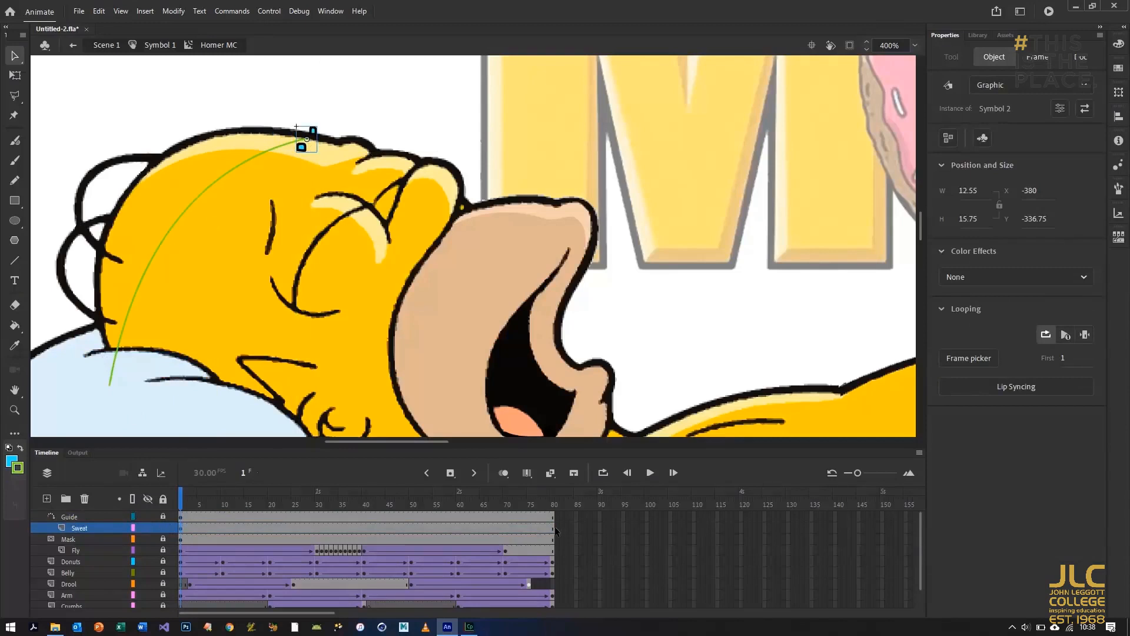
Add Sweat keyframes at frames 10 and 50, and snap the drops to the line's pillow end at frame 50
{"action": "left_click", "coordinate": [224, 528]}
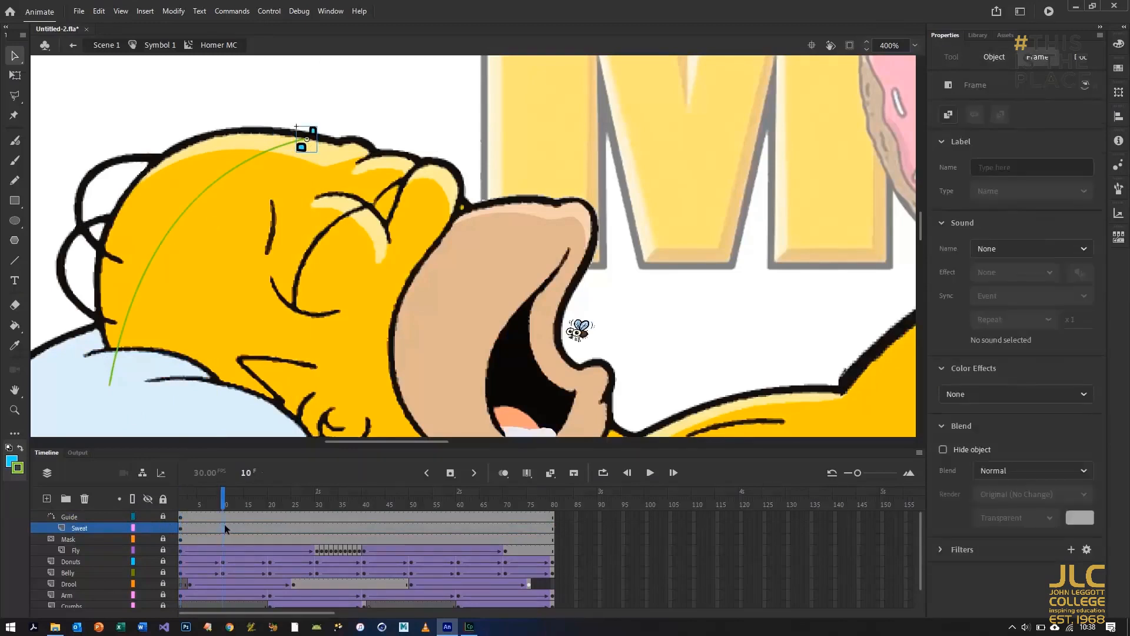
{"action": "key", "text": "F6"}
{"action": "left_click", "coordinate": [415, 527]}
{"action": "key", "text": "F6"}
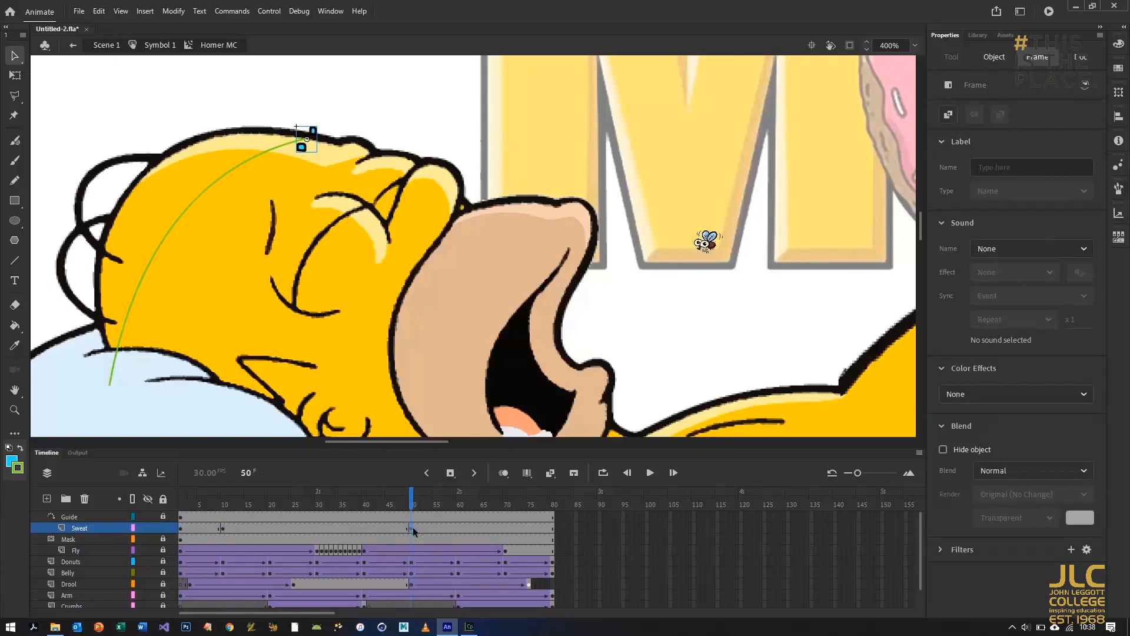
{"action": "left_click_drag", "start_coordinate": [307, 143], "coordinate": [112, 388]}
Create a classic tween between the Sweat keyframes at frames 10 and 50, and move the last keyframe to frame 55
{"action": "right_click", "coordinate": [327, 531]}
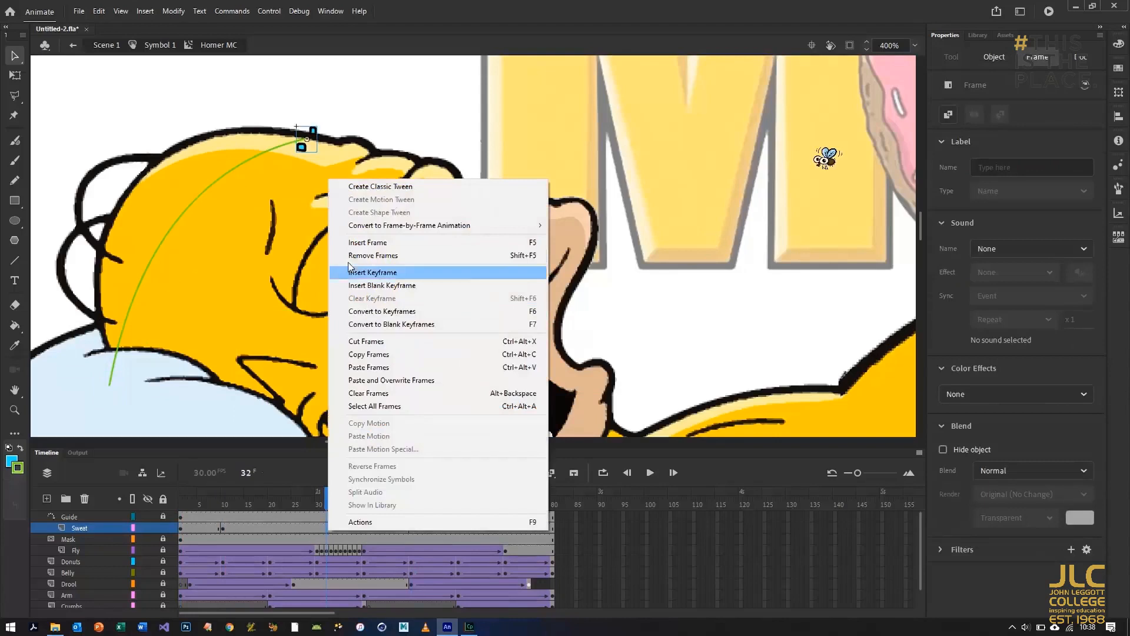
{"action": "left_click", "coordinate": [366, 187]}
{"action": "left_click", "coordinate": [412, 528]}
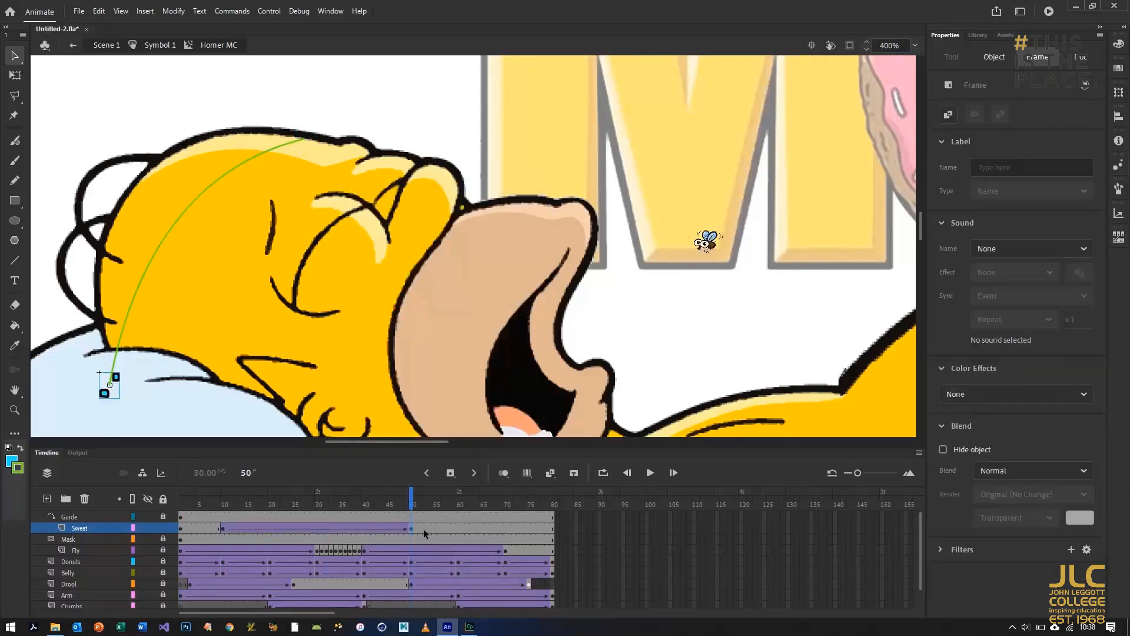
{"action": "left_click_drag", "start_coordinate": [429, 528], "coordinate": [312, 498]}
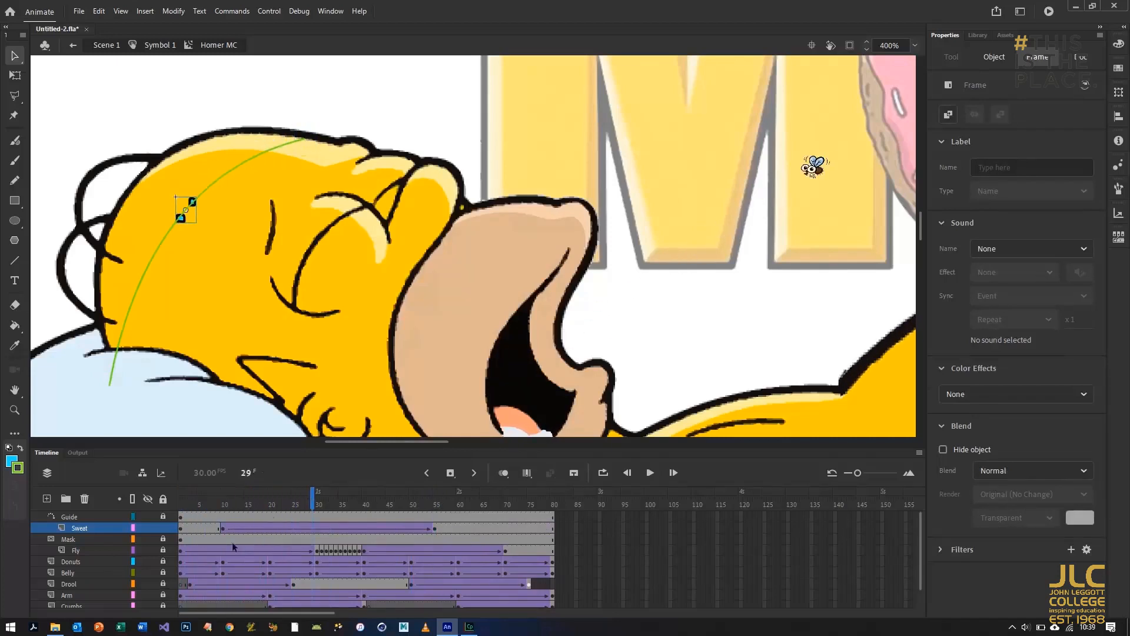
Set the drops' Alpha to 0% at frame 1 and create a classic tween from there to frame 10
{"action": "left_click", "coordinate": [182, 529]}
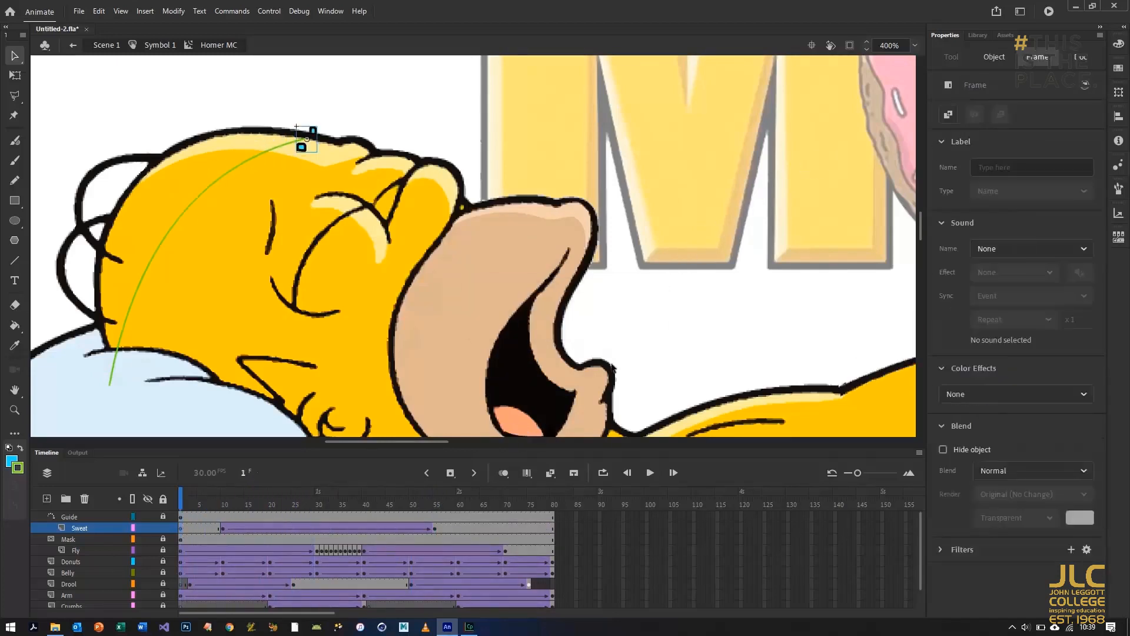
{"action": "left_click", "coordinate": [991, 396]}
{"action": "left_click", "coordinate": [973, 491]}
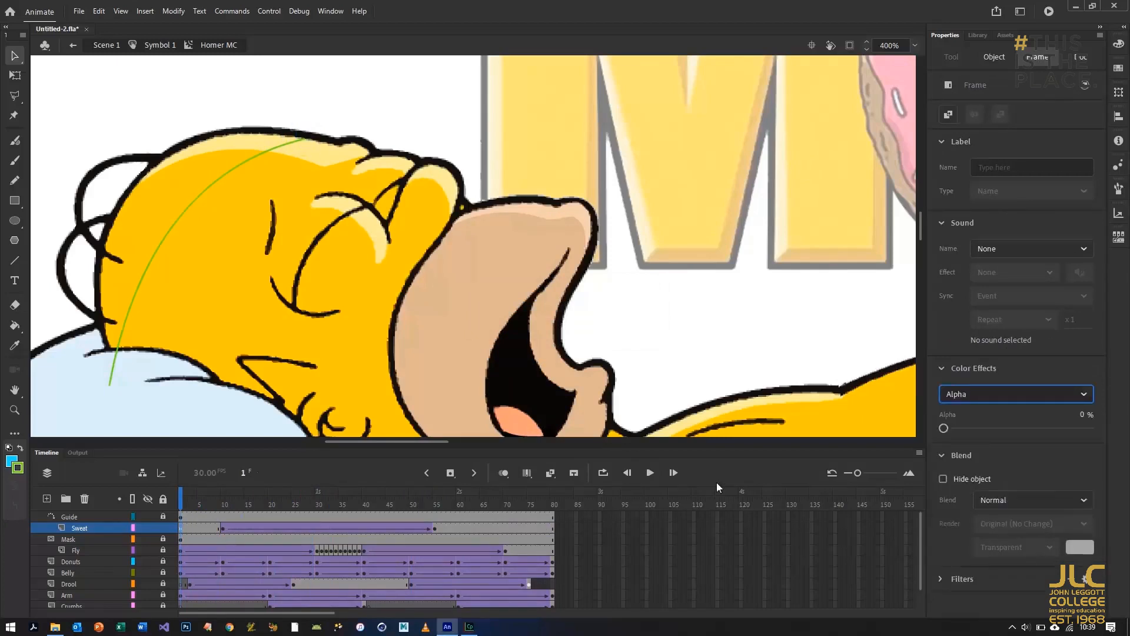
{"action": "right_click", "coordinate": [199, 528]}
{"action": "left_click", "coordinate": [264, 184]}
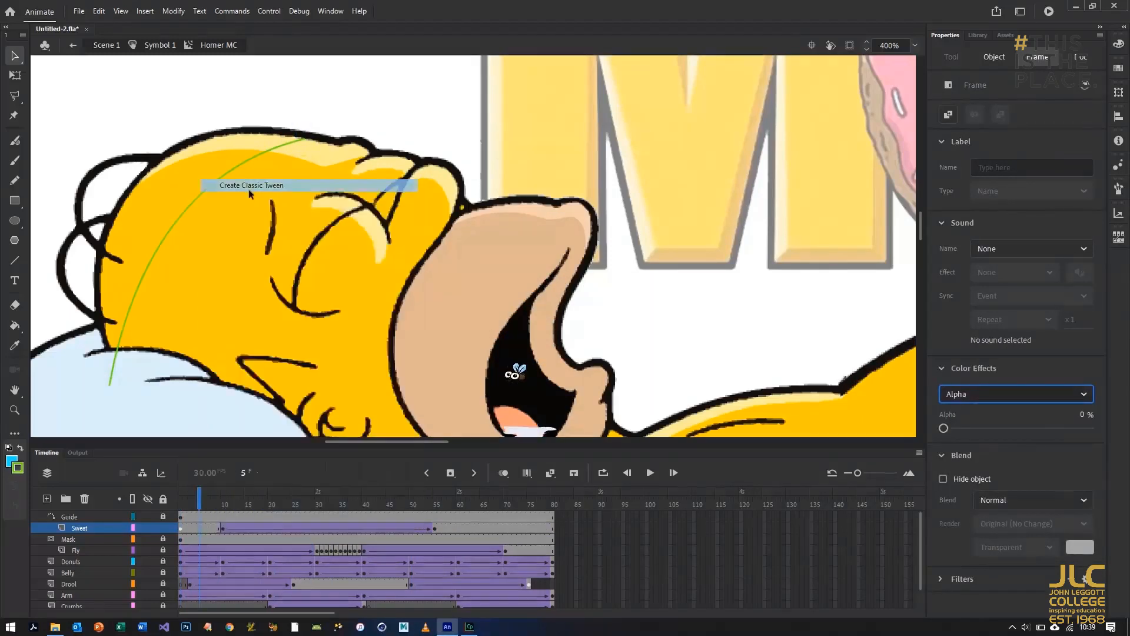
{"action": "left_click_drag", "start_coordinate": [178, 493], "coordinate": [415, 510]}
Add a keyframe at frame 46 of the Sweat layer, where the drops near the pillow
{"action": "left_click", "coordinate": [434, 528]}
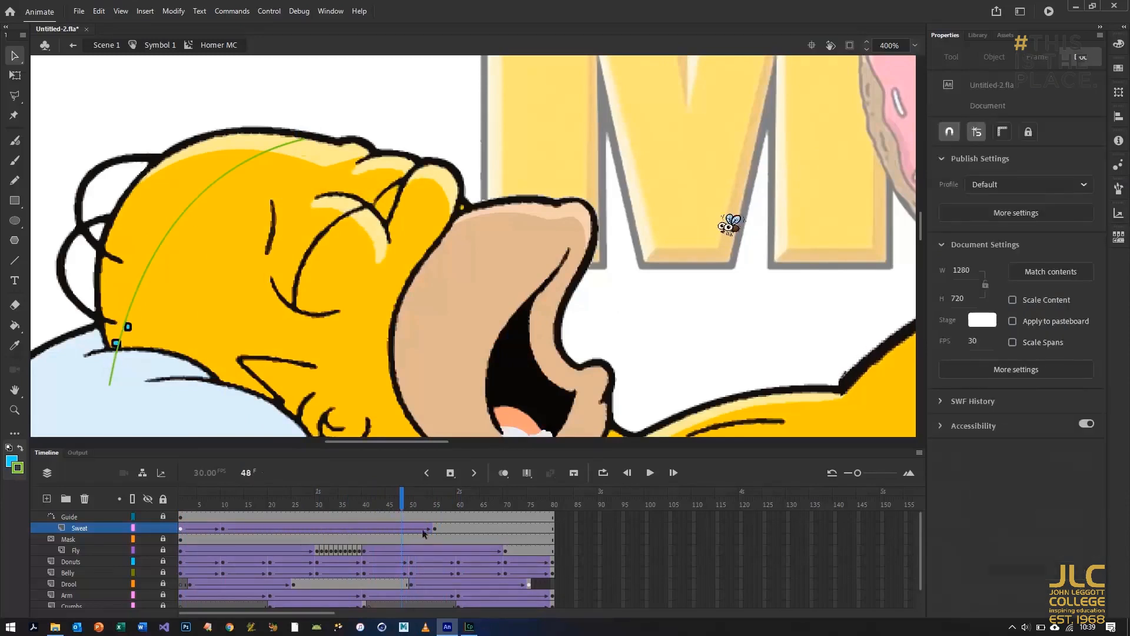
{"action": "right_click", "coordinate": [433, 529]}
{"action": "left_click", "coordinate": [434, 526]}
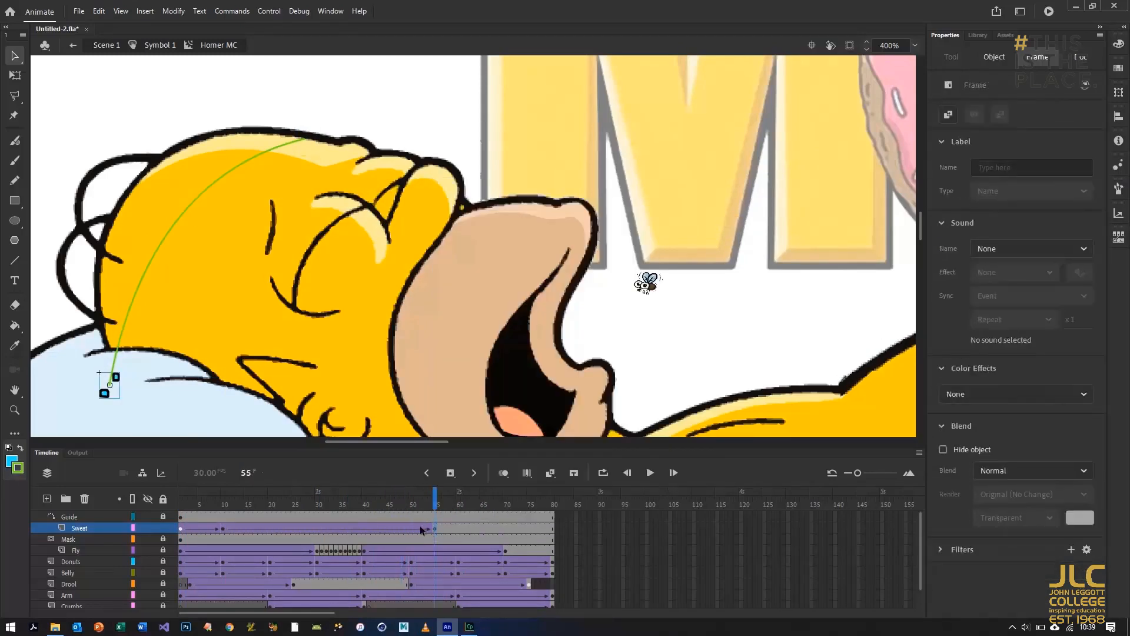
{"action": "left_click_drag", "start_coordinate": [435, 497], "coordinate": [392, 499]}
{"action": "left_click", "coordinate": [392, 527]}
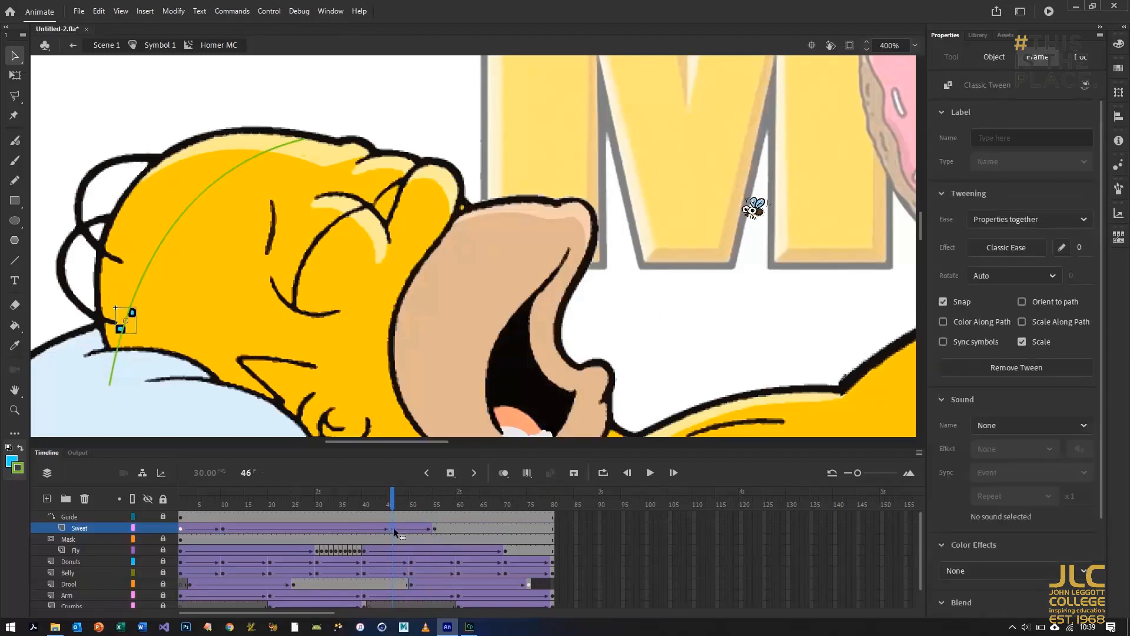
Apply an Alpha colour effect to the drops at frame 55 of the Sweat layer so they fade at the pillow
{"action": "left_click", "coordinate": [436, 527]}
{"action": "left_click", "coordinate": [997, 393]}
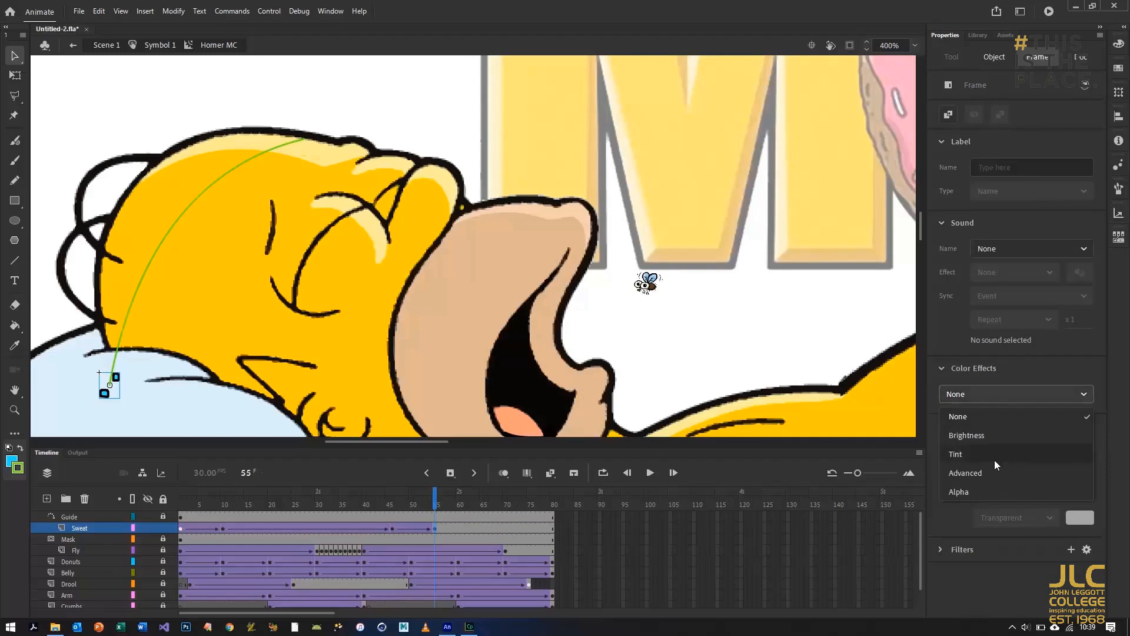
{"action": "left_click", "coordinate": [959, 491]}
{"action": "mouse_move", "coordinate": [433, 496]}
{"action": "left_mouse_down"}
{"action": "mouse_move", "coordinate": [318, 498]}
{"action": "mouse_move", "coordinate": [449, 498]}
{"action": "mouse_move", "coordinate": [435, 497]}
{"action": "left_mouse_up"}
{"action": "left_click", "coordinate": [894, 480]}
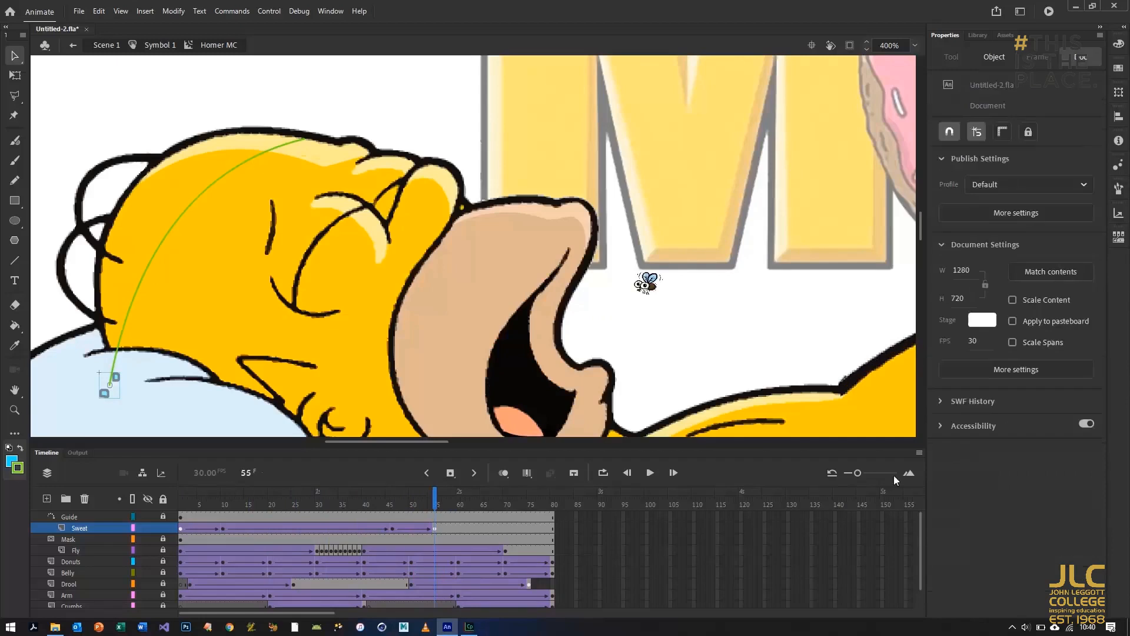
{"action": "left_click", "coordinate": [438, 531]}
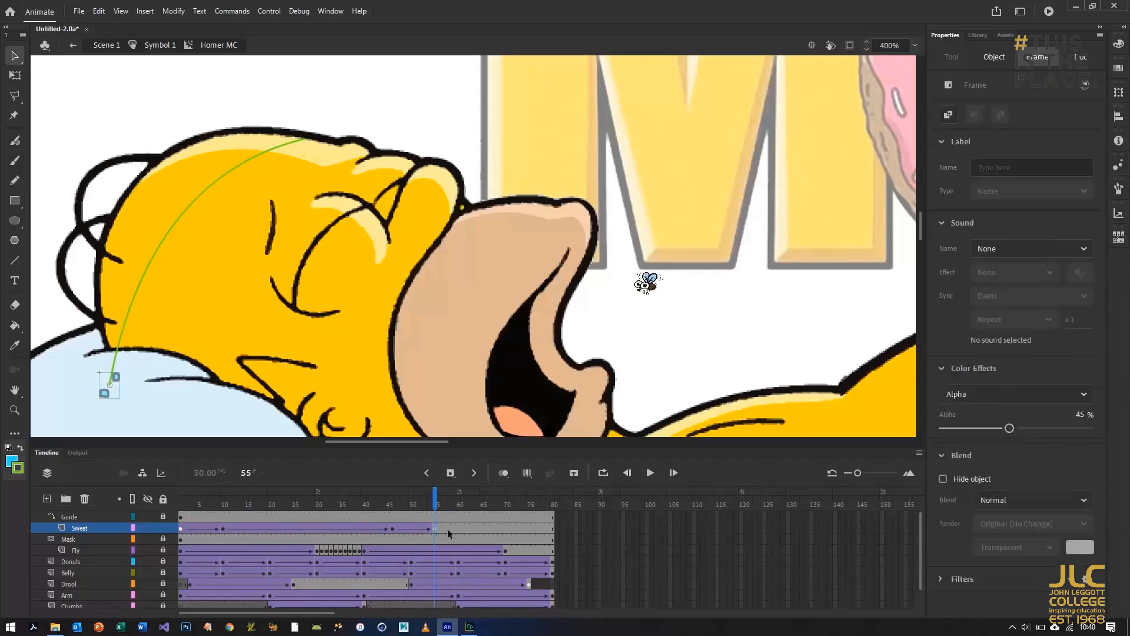
Hide the Guide layer and preview the sweat animation from frame 1 to frame 70
{"action": "left_click", "coordinate": [183, 529]}
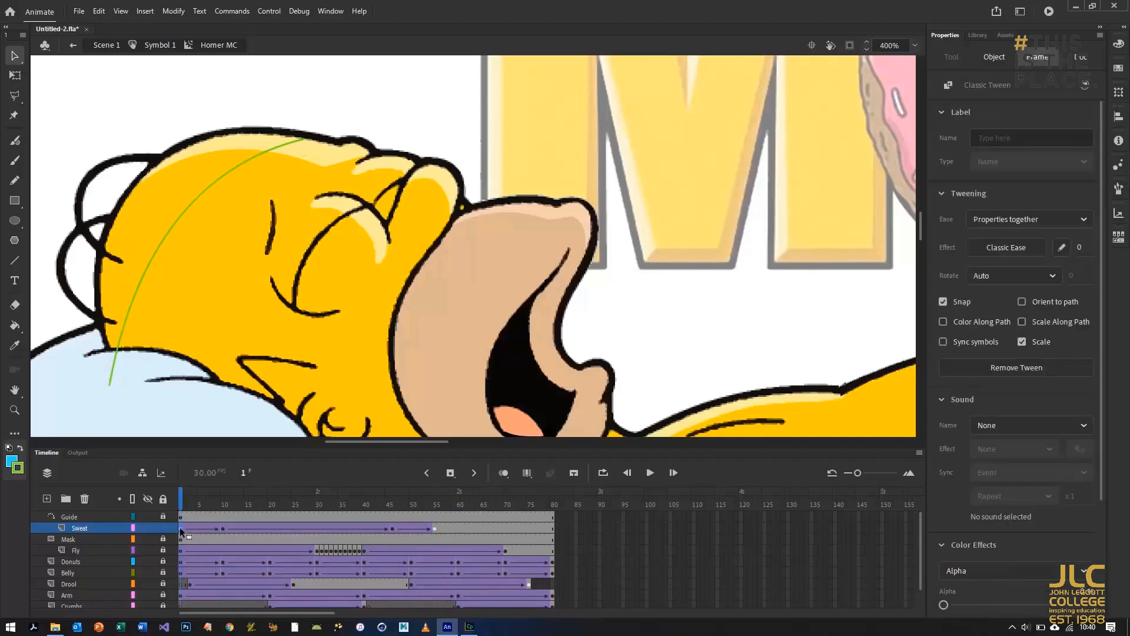
{"action": "left_click", "coordinate": [150, 517]}
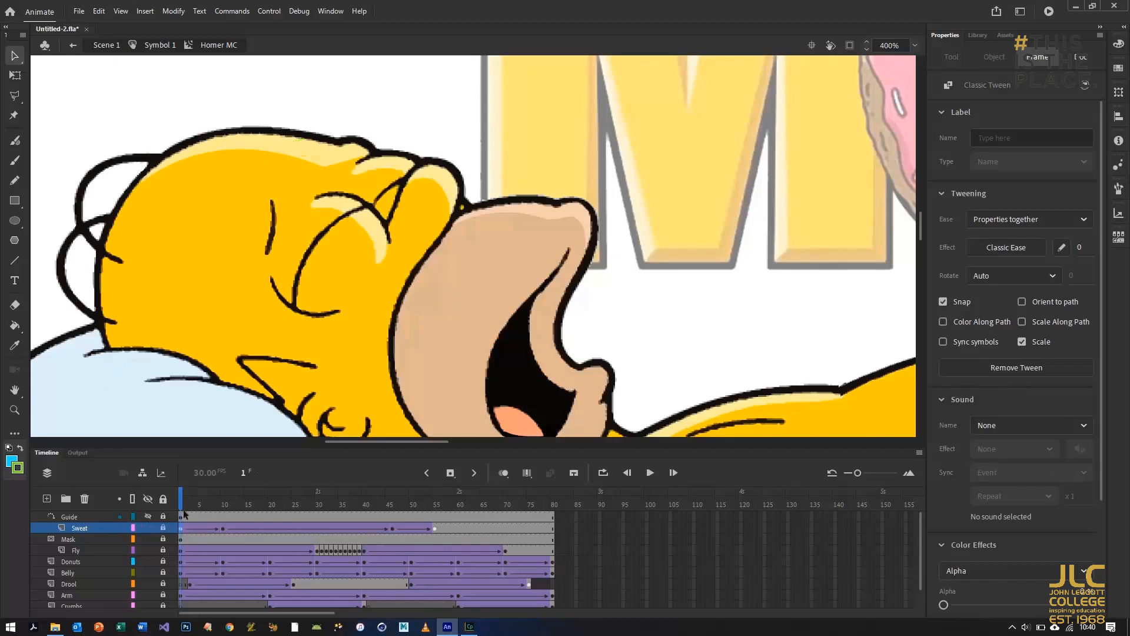
{"action": "left_click_drag", "start_coordinate": [181, 494], "coordinate": [503, 509]}
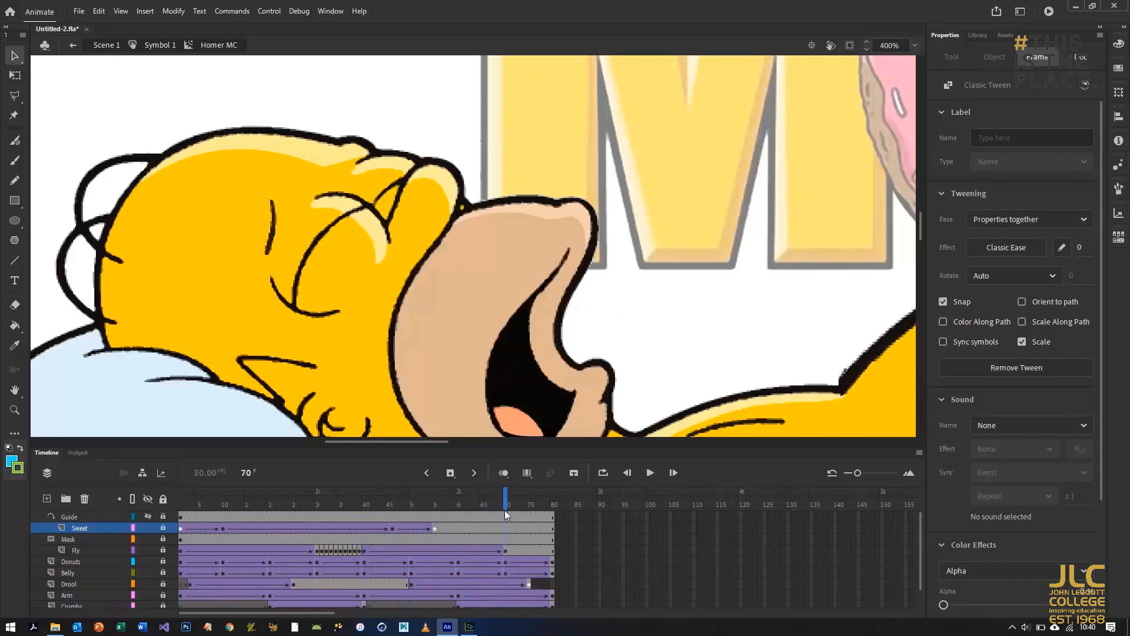
{"action": "key", "text": "ctrl+minus"}
{"action": "key", "text": "ctrl+minus"}
{"action": "key", "text": "ctrl+minus"}
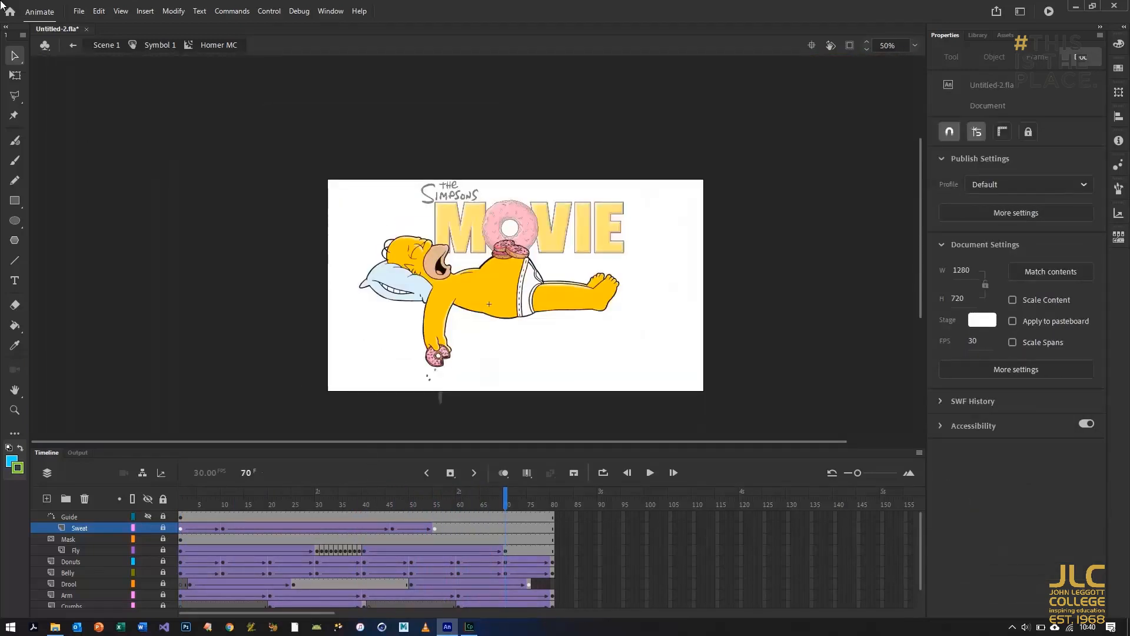
Open the publish settings and keep Flash (.swf) as the enabled output format, with SWC off
{"action": "left_click", "coordinate": [78, 12]}
{"action": "left_click", "coordinate": [122, 231]}
{"action": "left_click", "coordinate": [404, 167]}
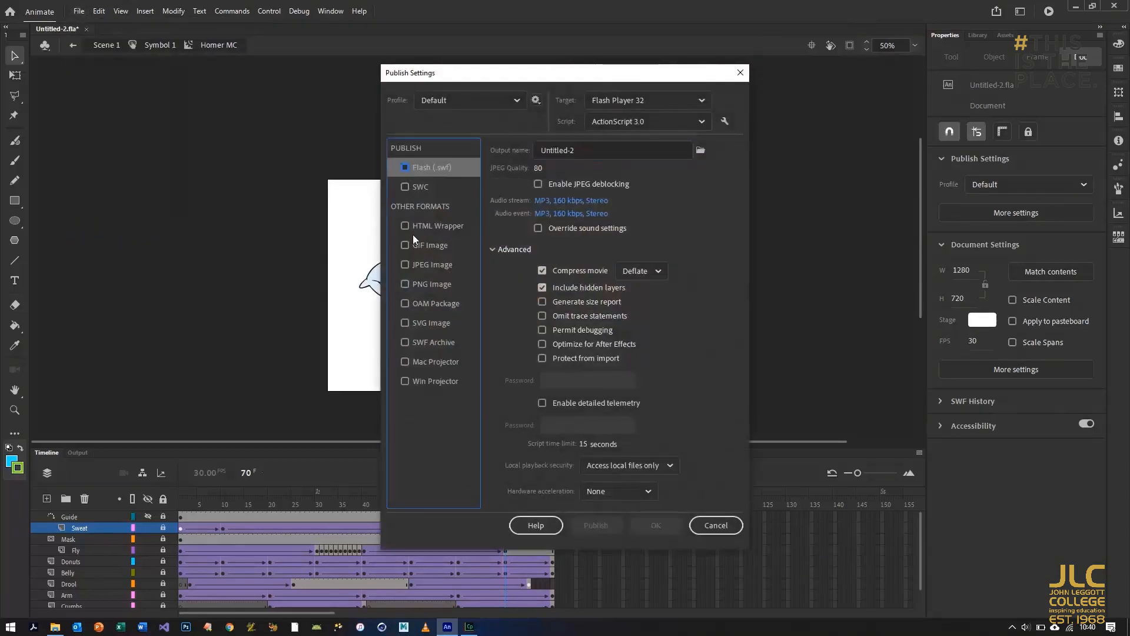
{"action": "left_click", "coordinate": [403, 186]}
{"action": "left_click", "coordinate": [404, 168]}
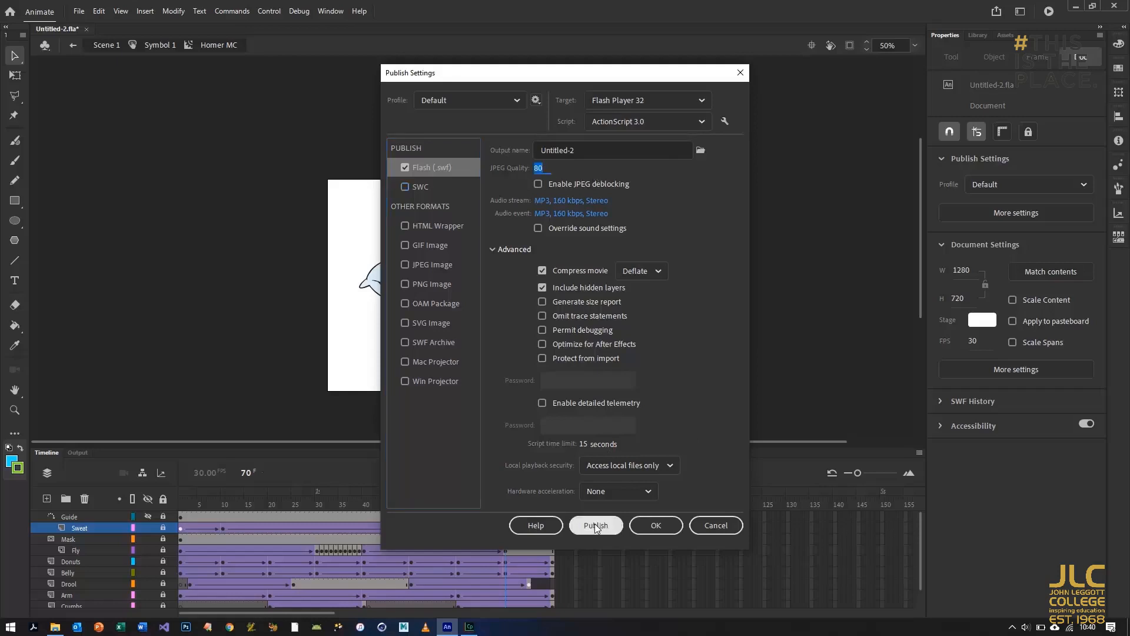
Set the Flash output file to final vid in the 10 Animate Basics folder
{"action": "left_click", "coordinate": [700, 150]}
{"action": "left_click", "coordinate": [429, 277]}
{"action": "scroll", "coordinate": [550, 277], "scroll_direction": "down", "scroll_amount": 3}
{"action": "double_click", "coordinate": [530, 294]}
{"action": "double_click", "coordinate": [648, 177]}
{"action": "left_click", "coordinate": [492, 339]}
{"action": "type", "text": "final"}
{"action": "key", "text": "Return"}
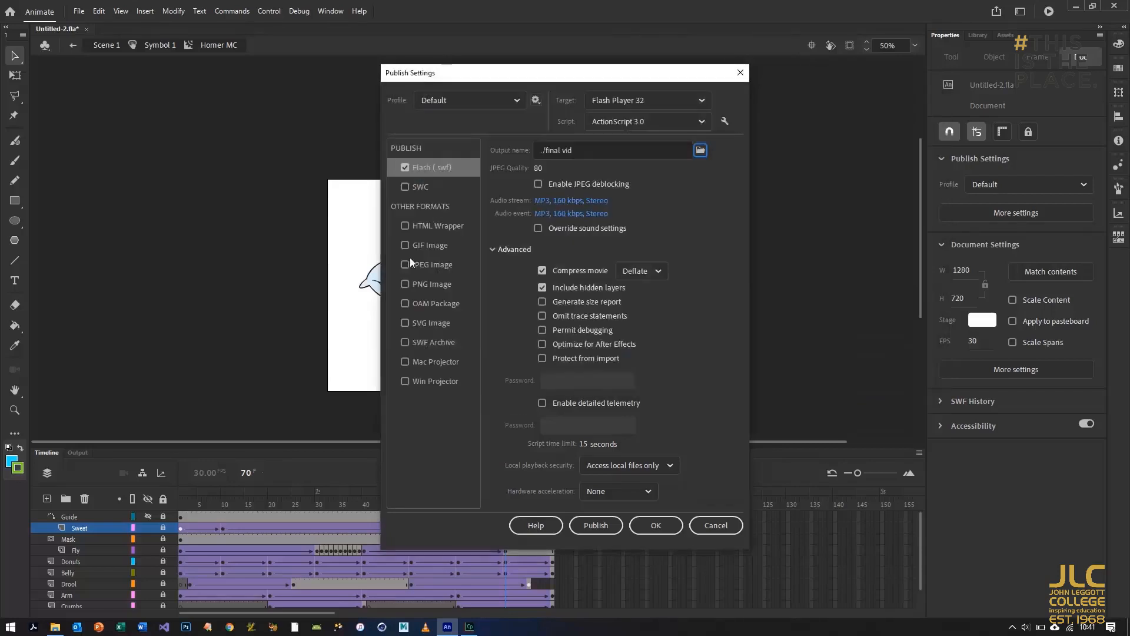
Enable the HTML Wrapper output as well, publish the movie and accept the publish settings
{"action": "left_click", "coordinate": [406, 228]}
{"action": "left_click", "coordinate": [603, 527]}
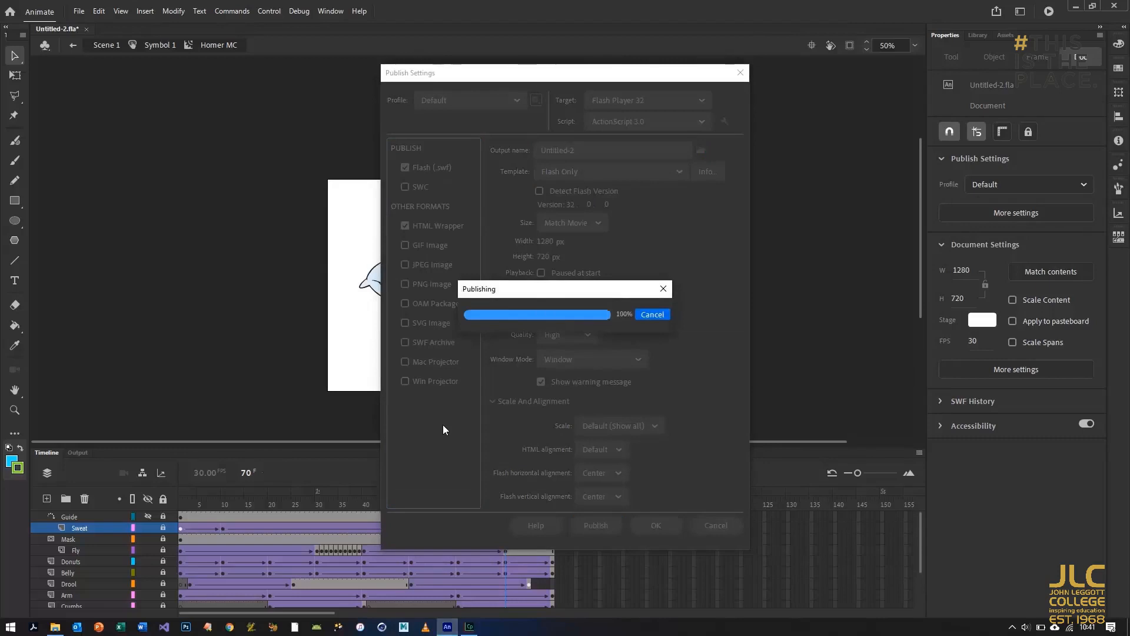
{"action": "left_click", "coordinate": [655, 525]}
Switch to File Explorer and open the 10 Animate Basics folder inside Video Tutorials on the D: drive
{"action": "left_click", "coordinate": [58, 627]}
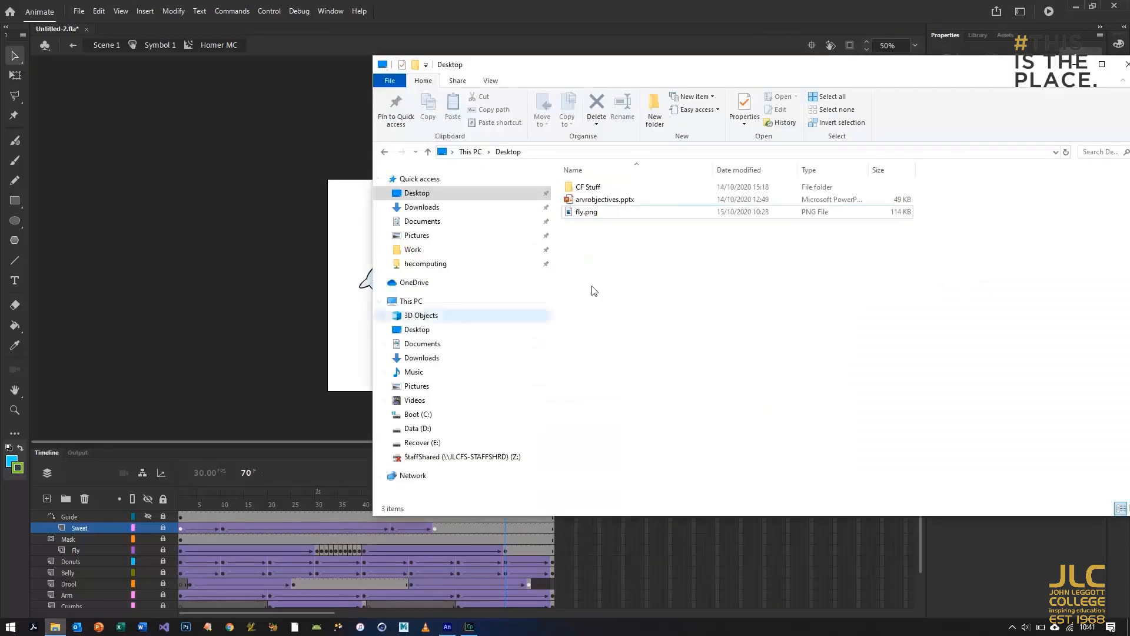
{"action": "left_click", "coordinate": [417, 428]}
{"action": "double_click", "coordinate": [606, 408]}
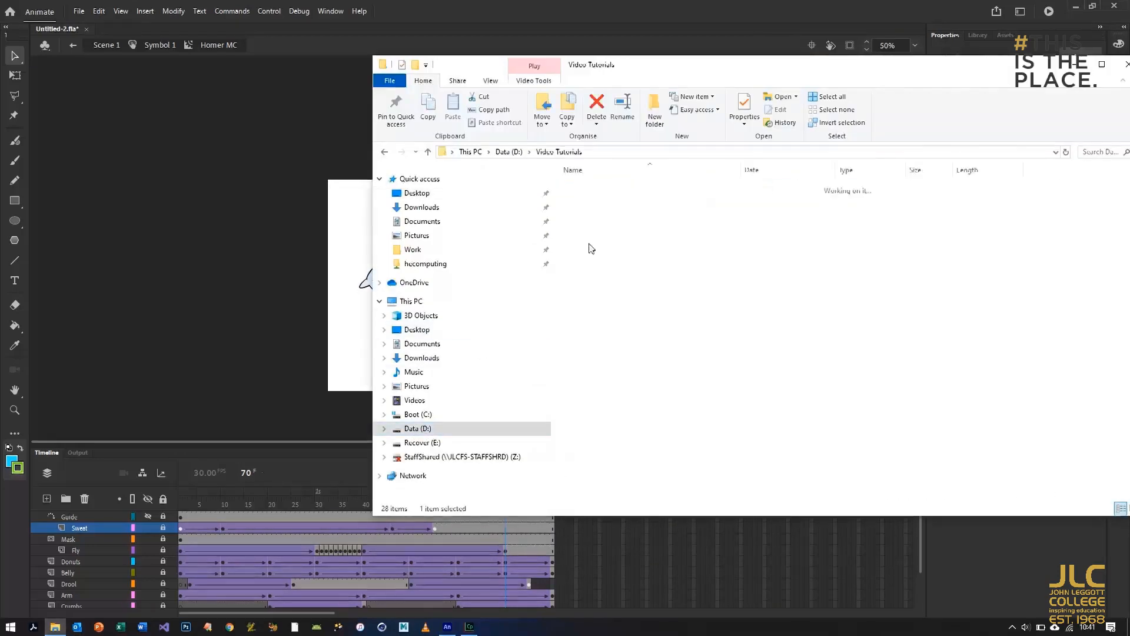
{"action": "double_click", "coordinate": [601, 212]}
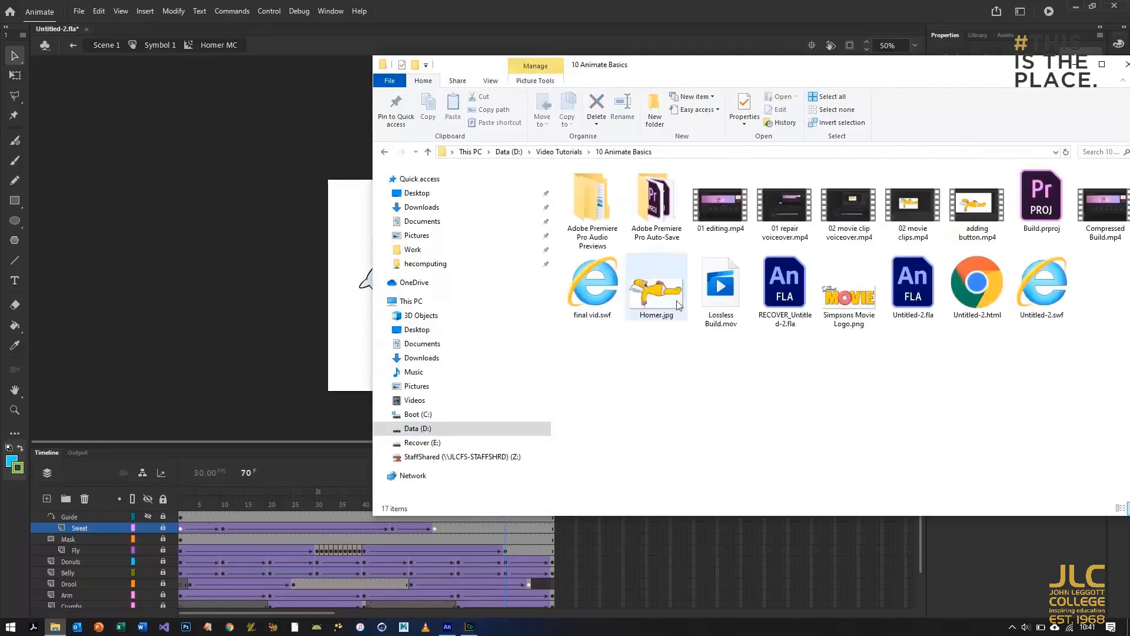
Open Untitled-2.swf in Internet Explorer, allow the blocked content and enable the add-on, test the logo button and close the browser
{"action": "right_click", "coordinate": [1043, 297]}
{"action": "mouse_move", "coordinate": [1019, 380]}
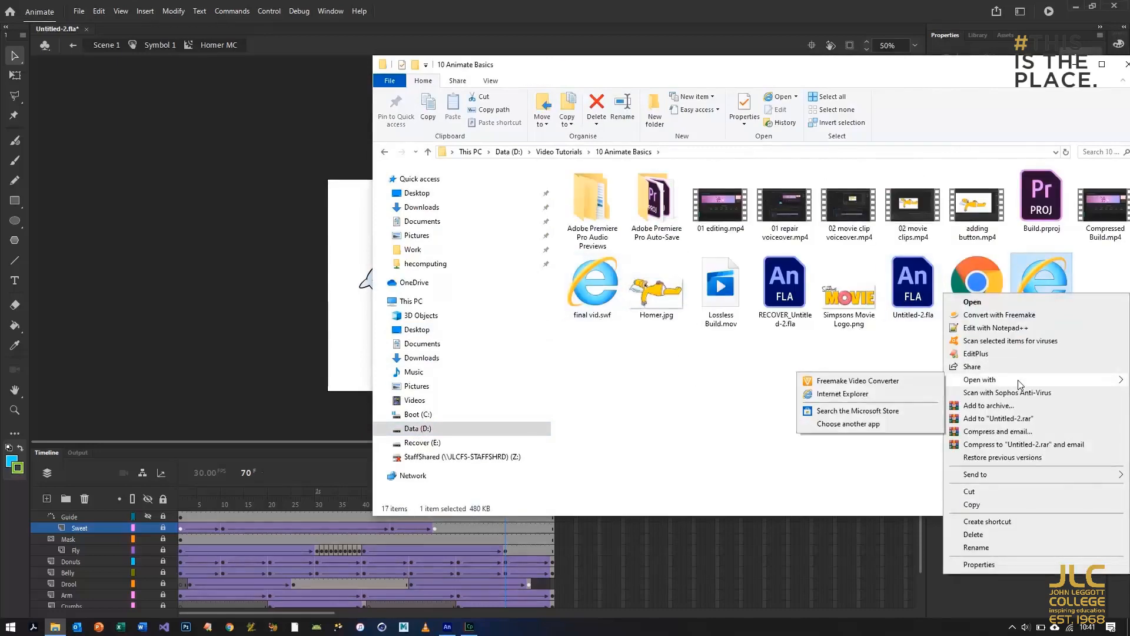
{"action": "left_click", "coordinate": [854, 394]}
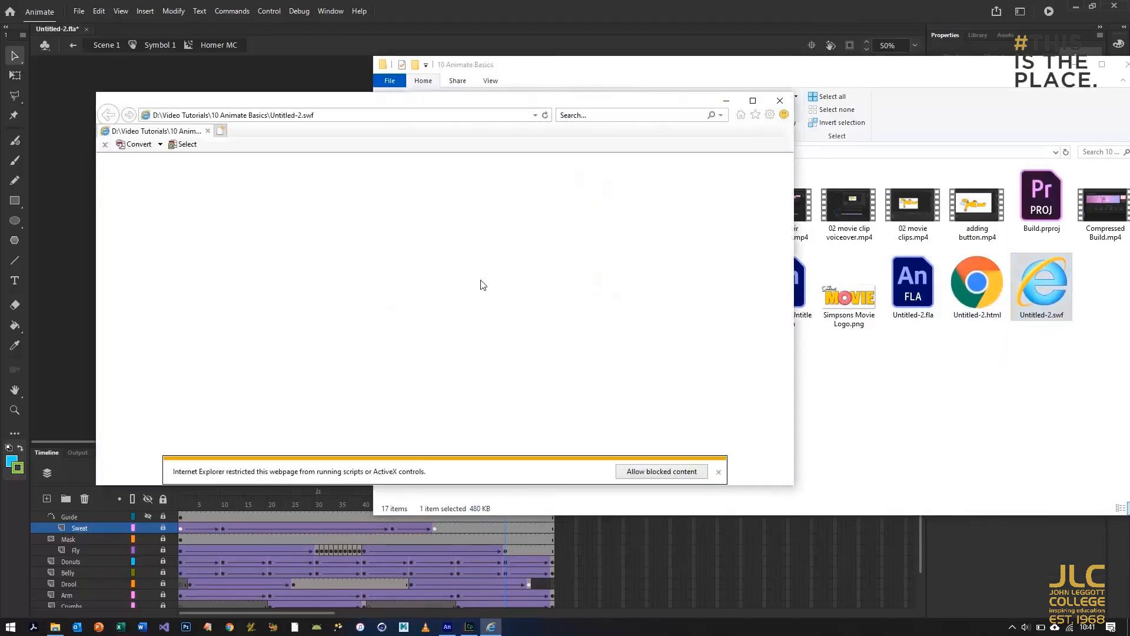
{"action": "left_click", "coordinate": [668, 474]}
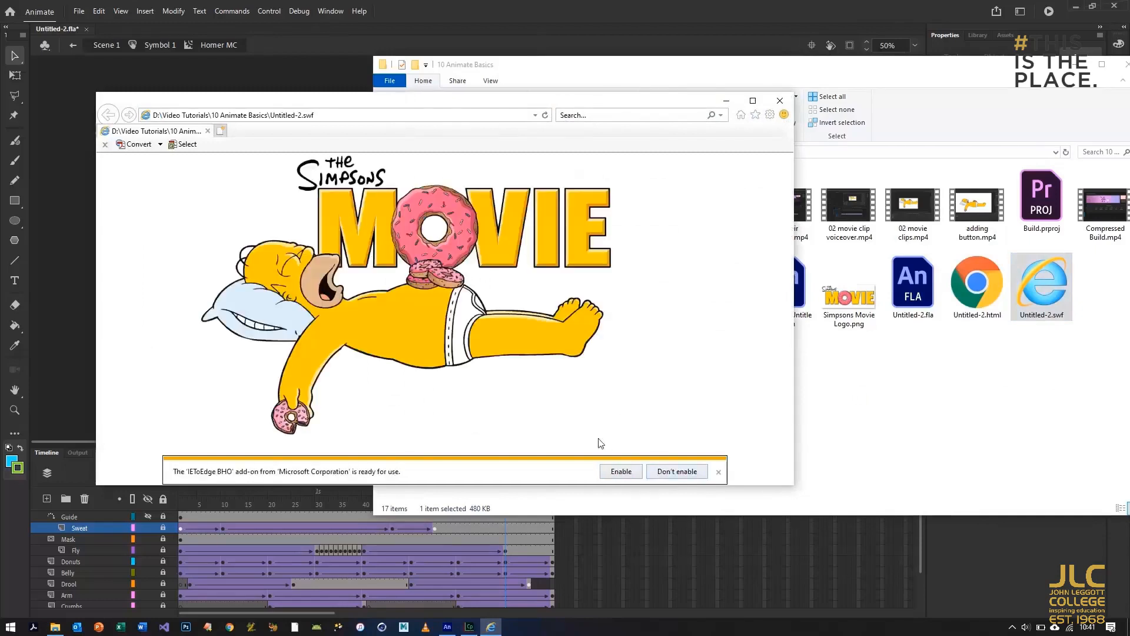
{"action": "left_click", "coordinate": [621, 471]}
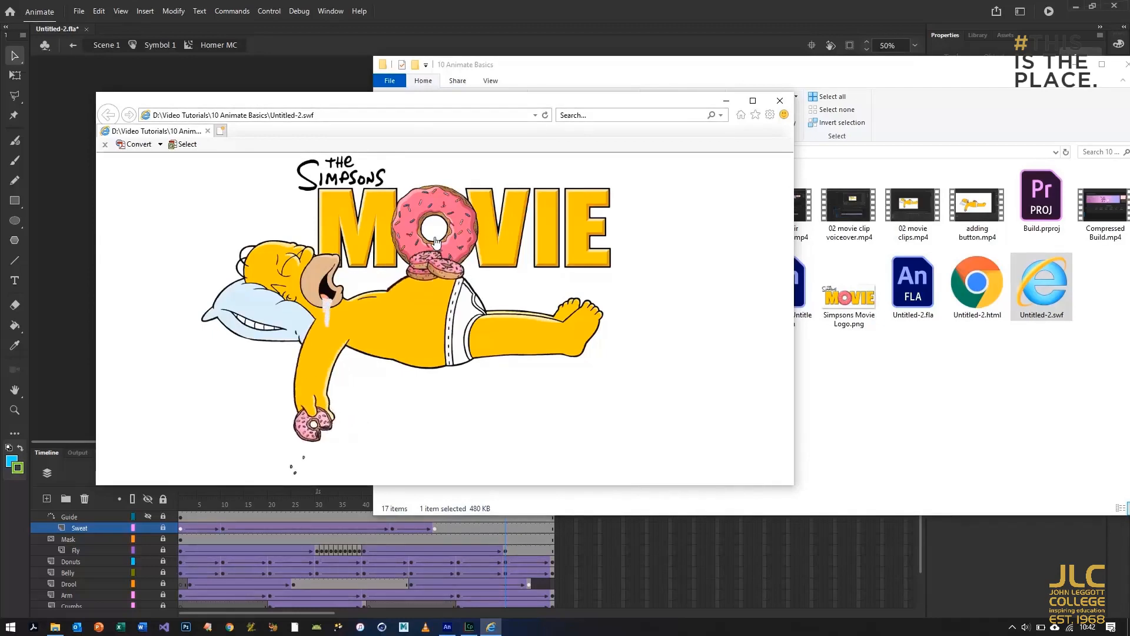
{"action": "left_click", "coordinate": [780, 100]}
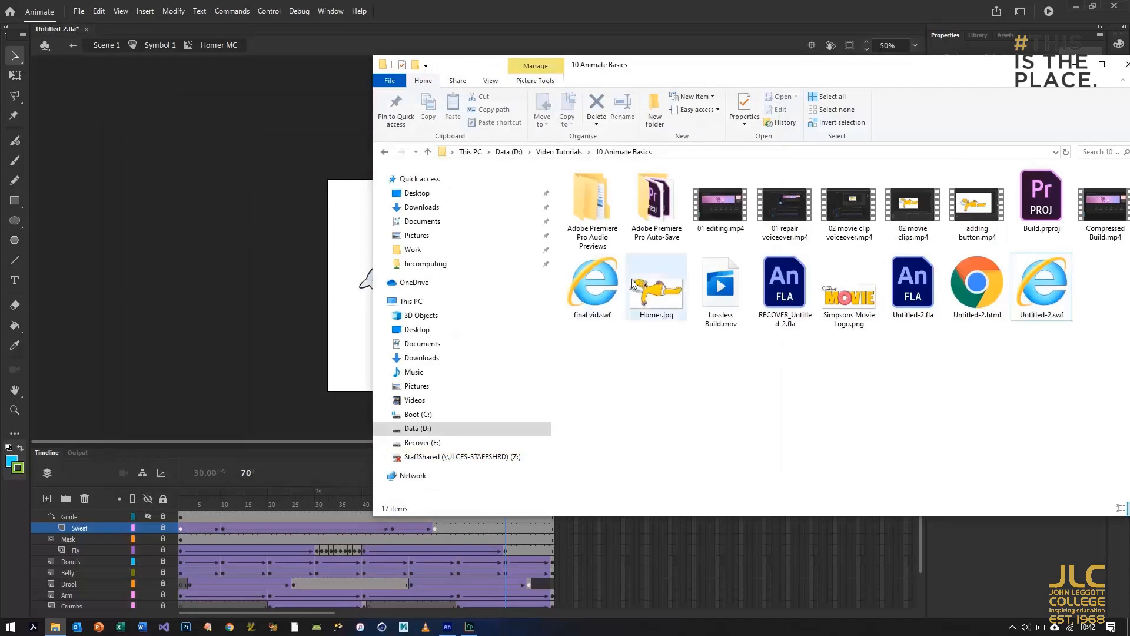
Open final vid.swf in Internet Explorer, allow the blocked content and postpone the add-on choice to view the published movie
{"action": "left_click", "coordinate": [591, 283]}
{"action": "right_click", "coordinate": [591, 281]}
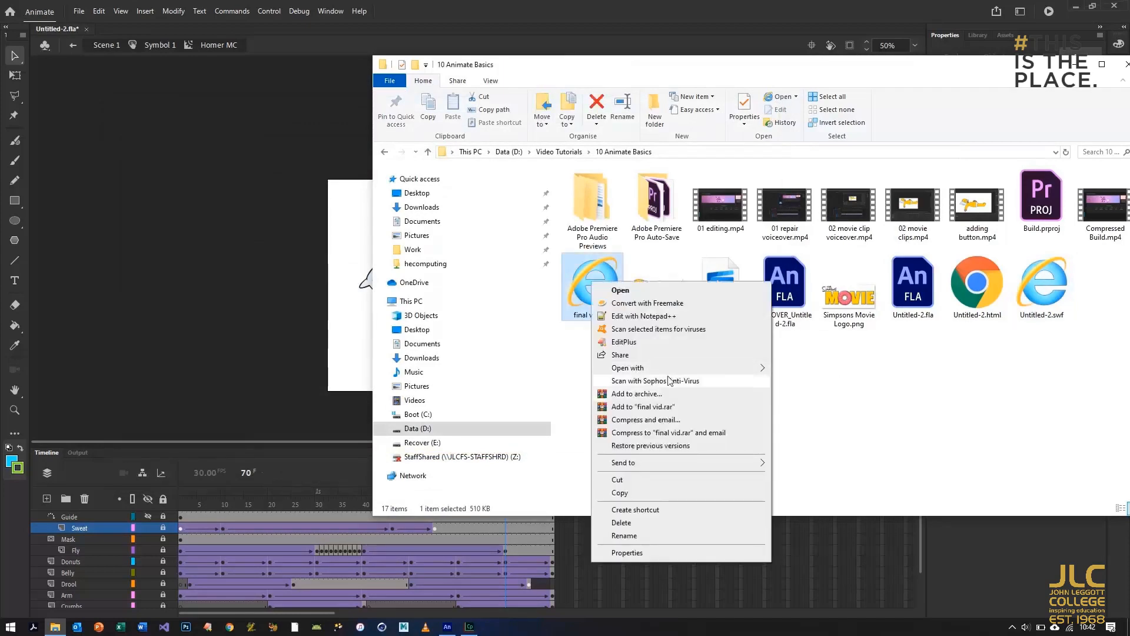
{"action": "mouse_move", "coordinate": [669, 369]}
{"action": "left_click", "coordinate": [813, 383]}
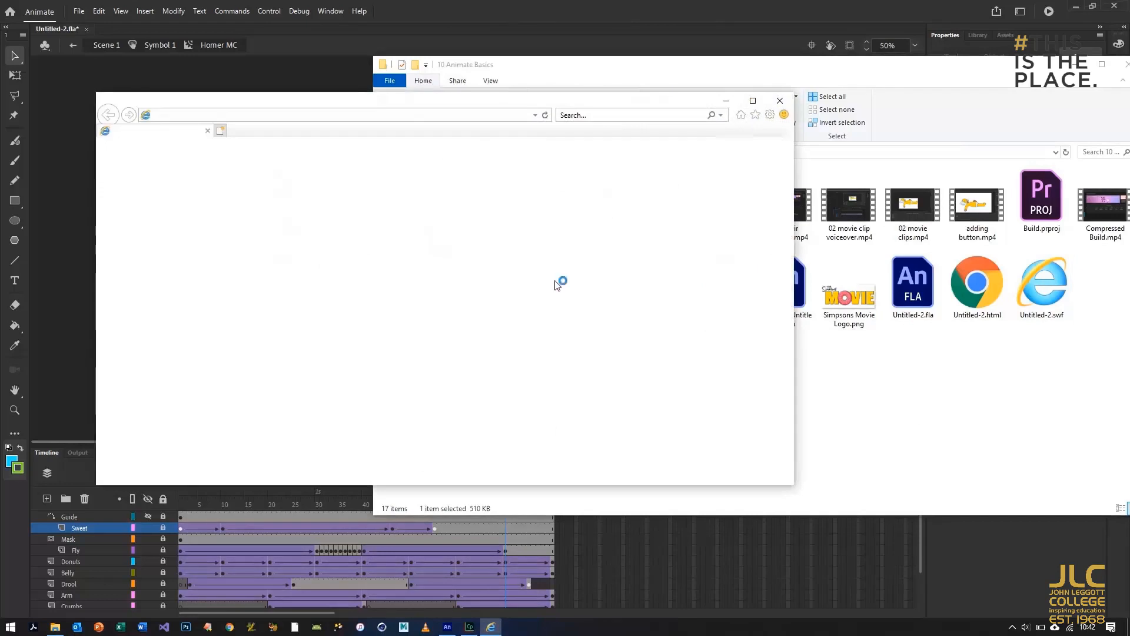
{"action": "left_click", "coordinate": [653, 471]}
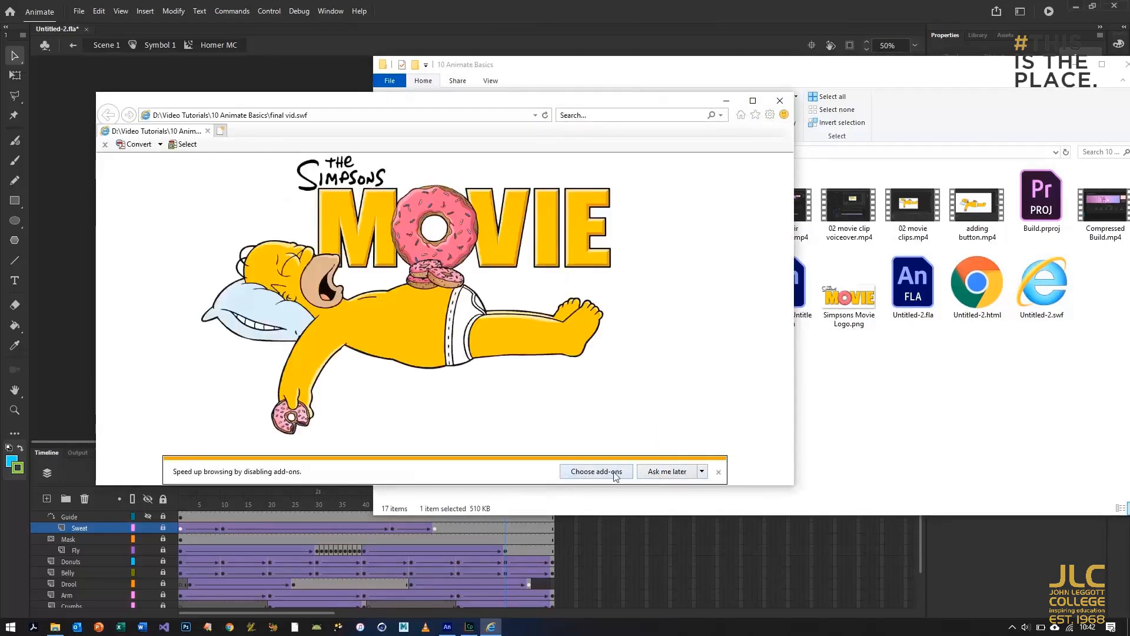
{"action": "left_click", "coordinate": [665, 474]}
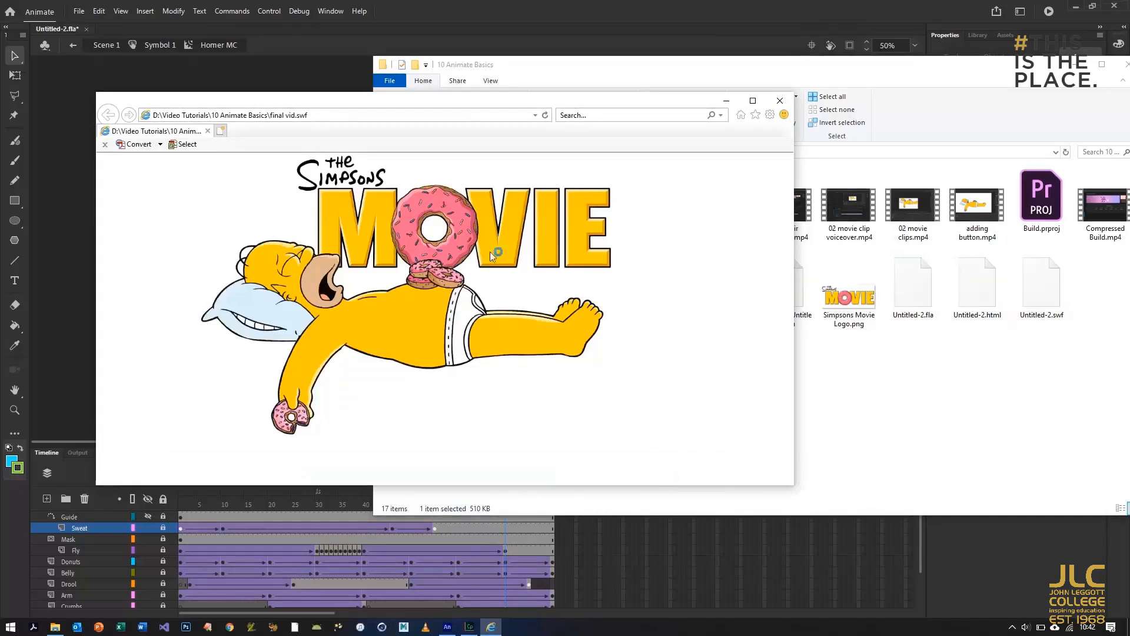